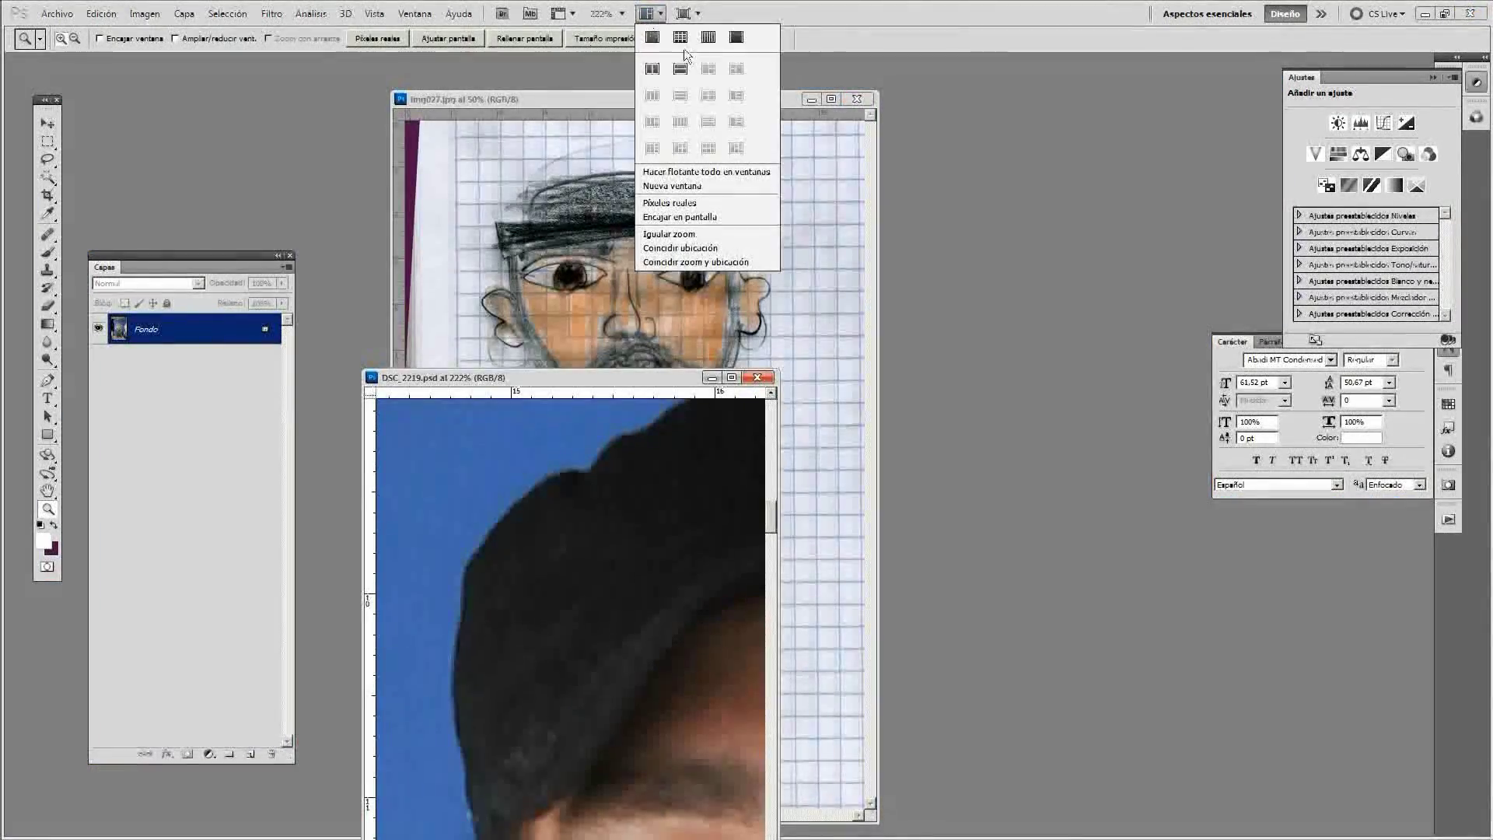
# Tile the drawing above the photo and paste the photo's lassoed eye into the drawing, resized.
pyautogui.click(711, 26)
pyautogui.press('l')
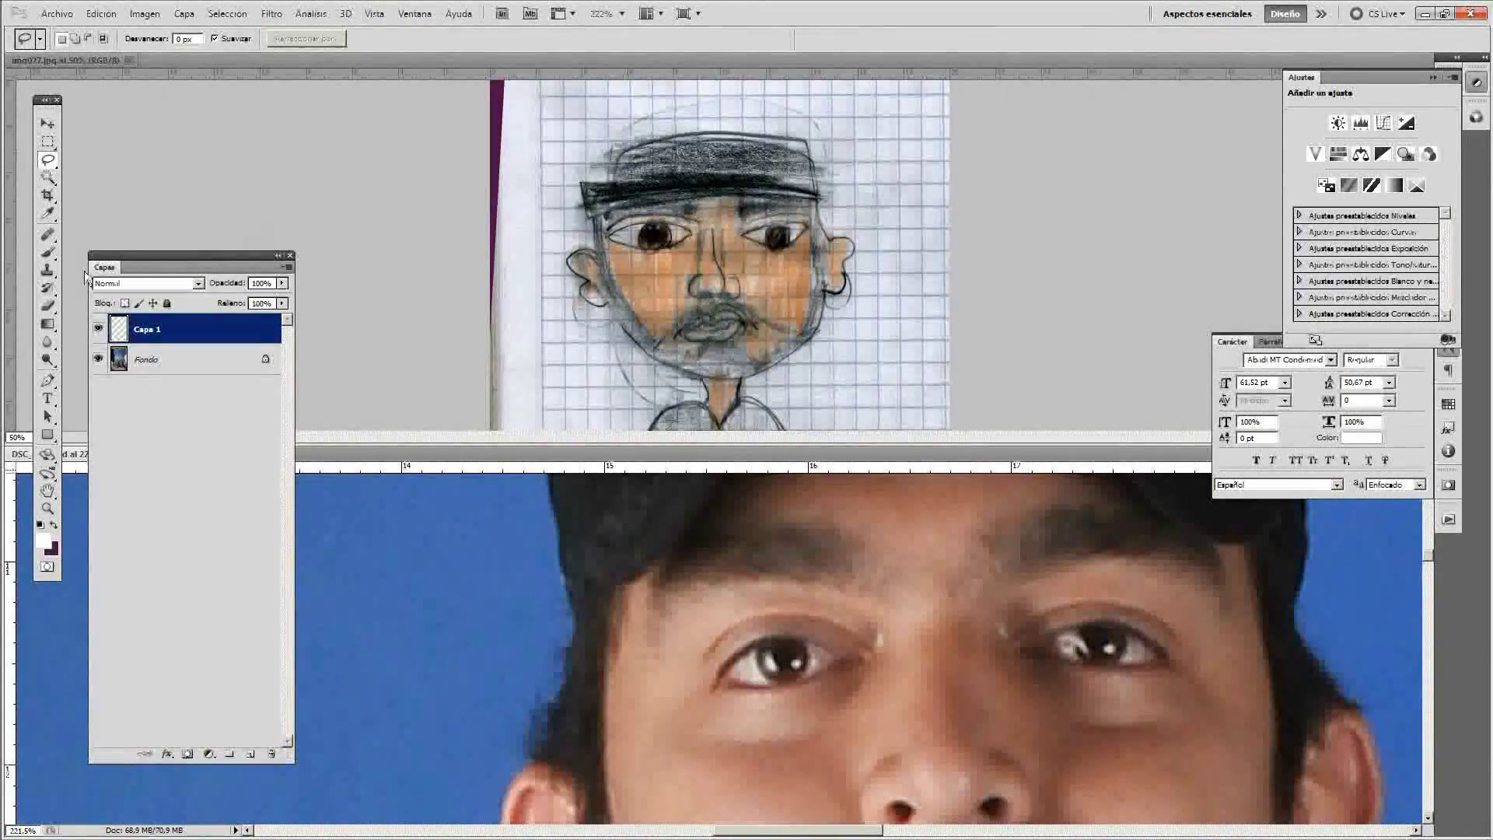
pyautogui.hotkey('ctrl', 'v')
pyautogui.hotkey('ctrl', 't')
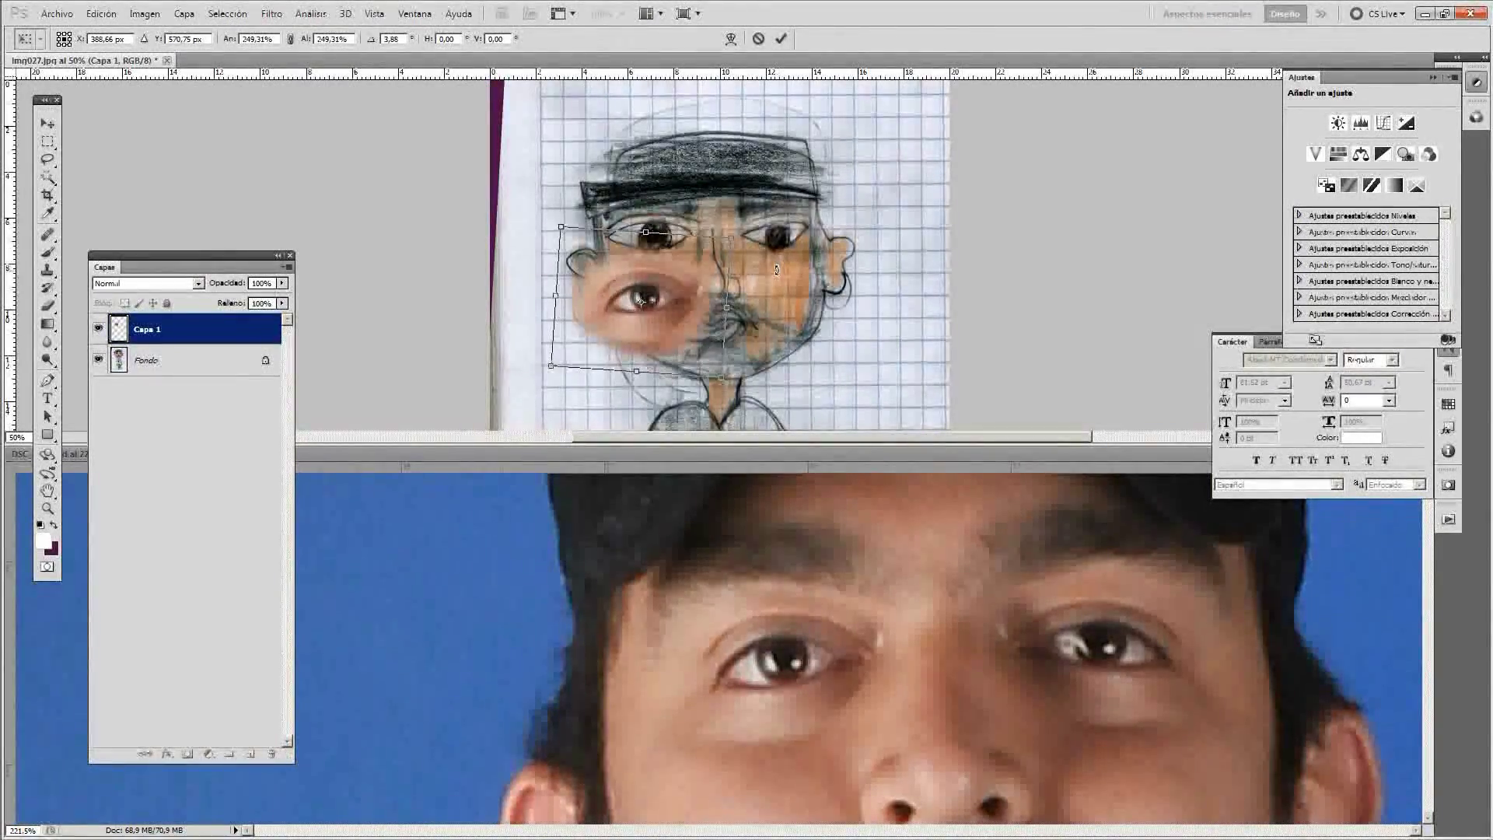
pyautogui.press('z')
pyautogui.click(711, 248)
# Raise the pasted eye's fill to nearly opaque and nudge it into place over the sketch's eye.
pyautogui.hotkey('shift', '6')
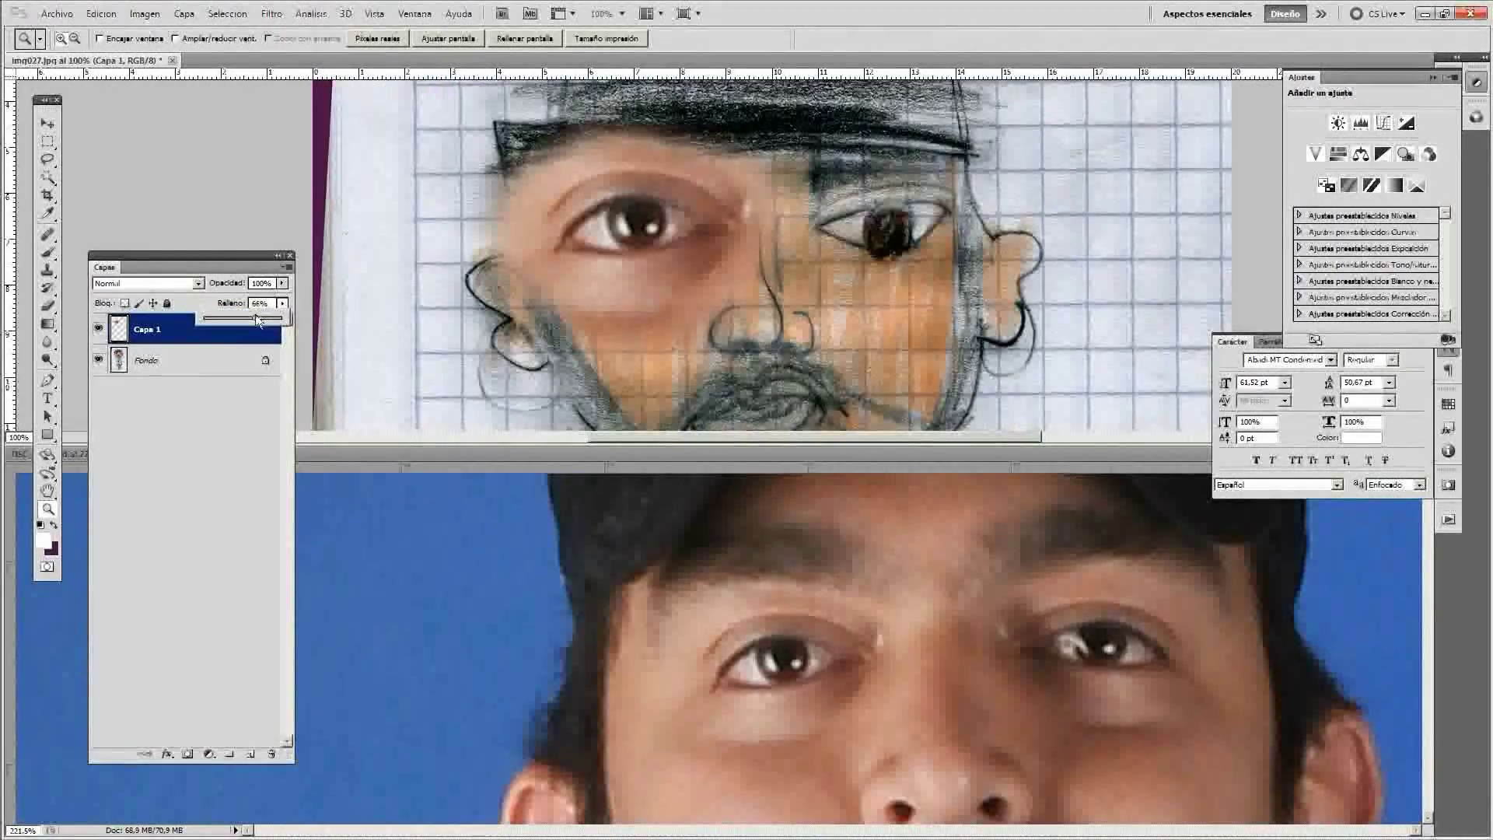
pyautogui.click(841, 296)
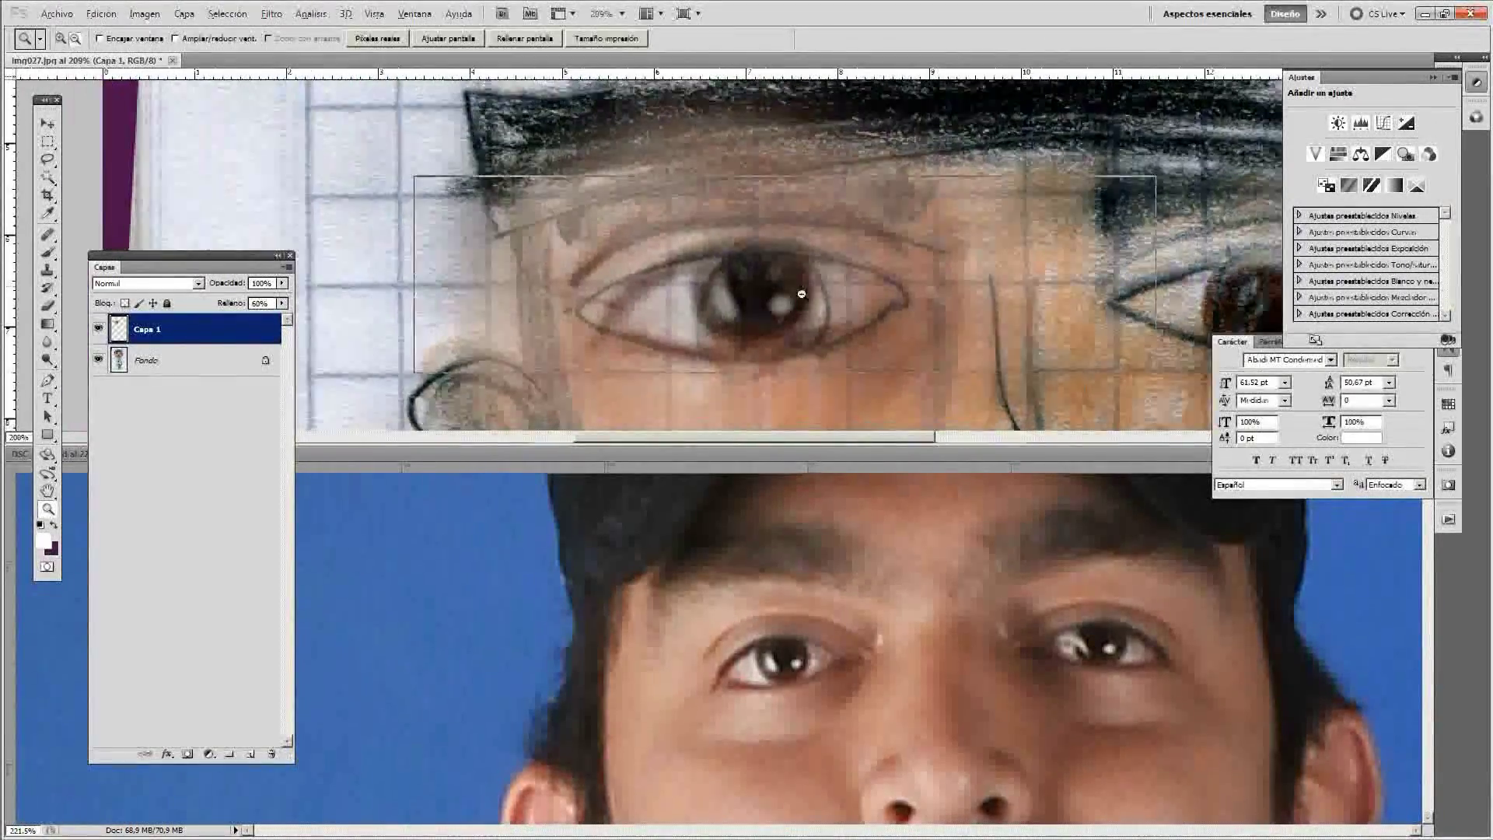
pyautogui.hotkey('ctrl', '-')
pyautogui.hotkey('ctrl', '-')
pyautogui.hotkey('ctrl', '-')
pyautogui.moveTo(803, 444); pyautogui.dragTo(803, 619)
pyautogui.click(282, 303)
pyautogui.moveTo(278, 321); pyautogui.dragTo(285, 319)
pyautogui.press('v')
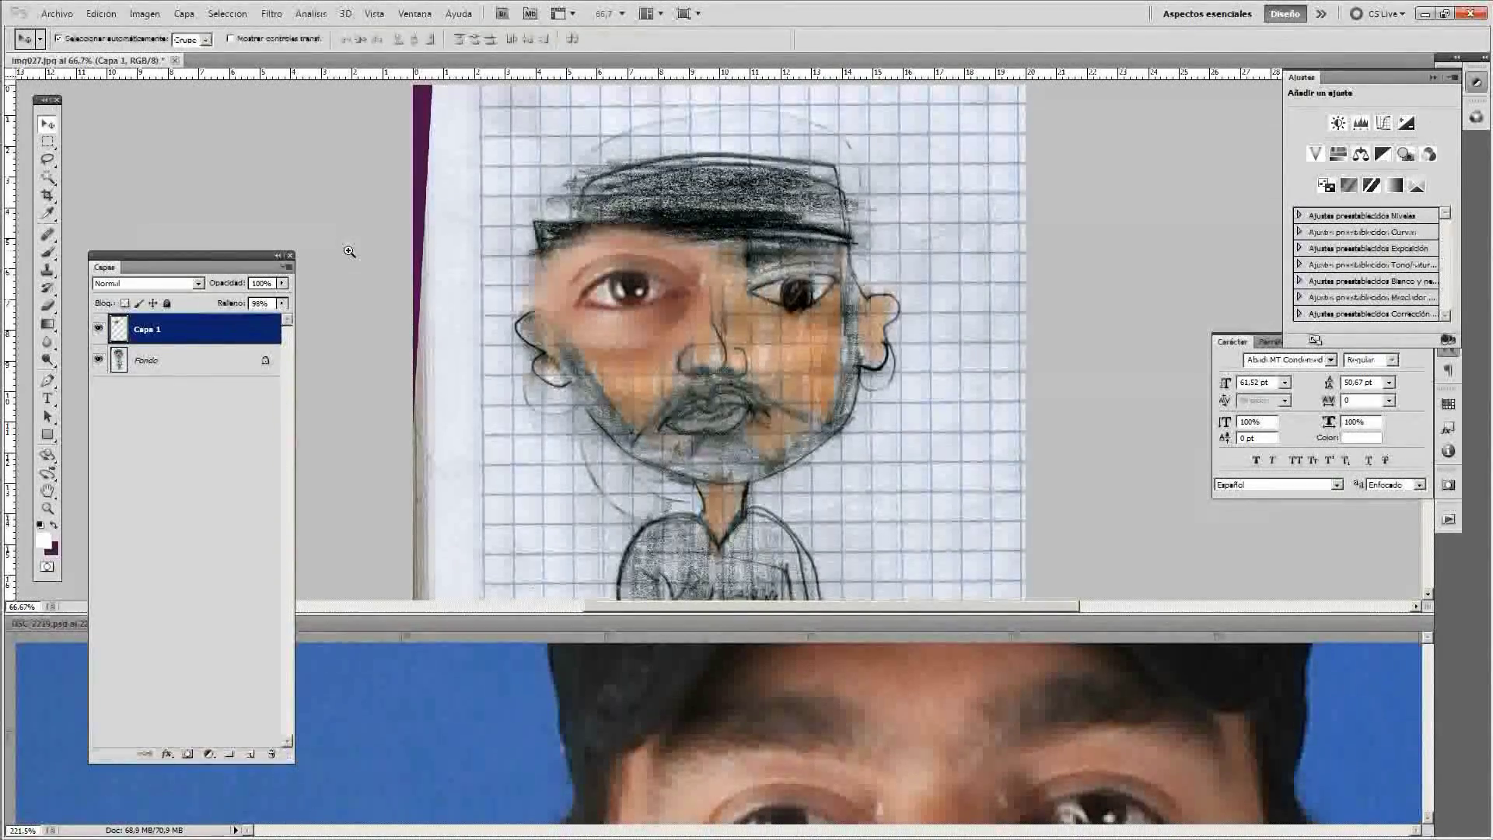
pyautogui.press('Down')
pyautogui.press('Down')
pyautogui.press('Down')
pyautogui.press('Right')
pyautogui.press('Right')
pyautogui.press('Right')
pyautogui.click(821, 460)
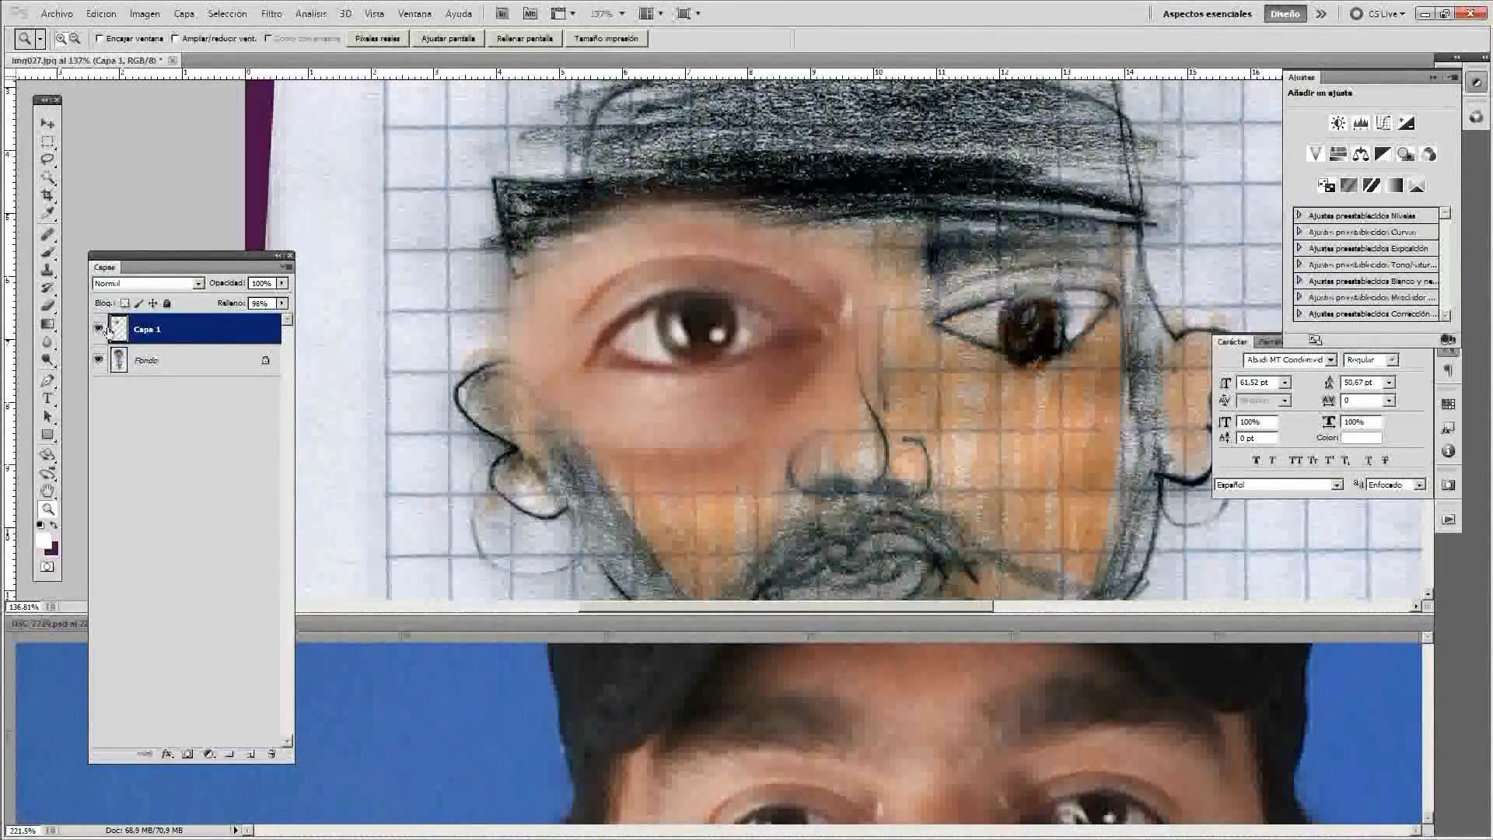
# Place a mirrored eye over the sketch's other eye, tilted slightly and fully opaque.
pyautogui.hotkey('ctrl', 't')
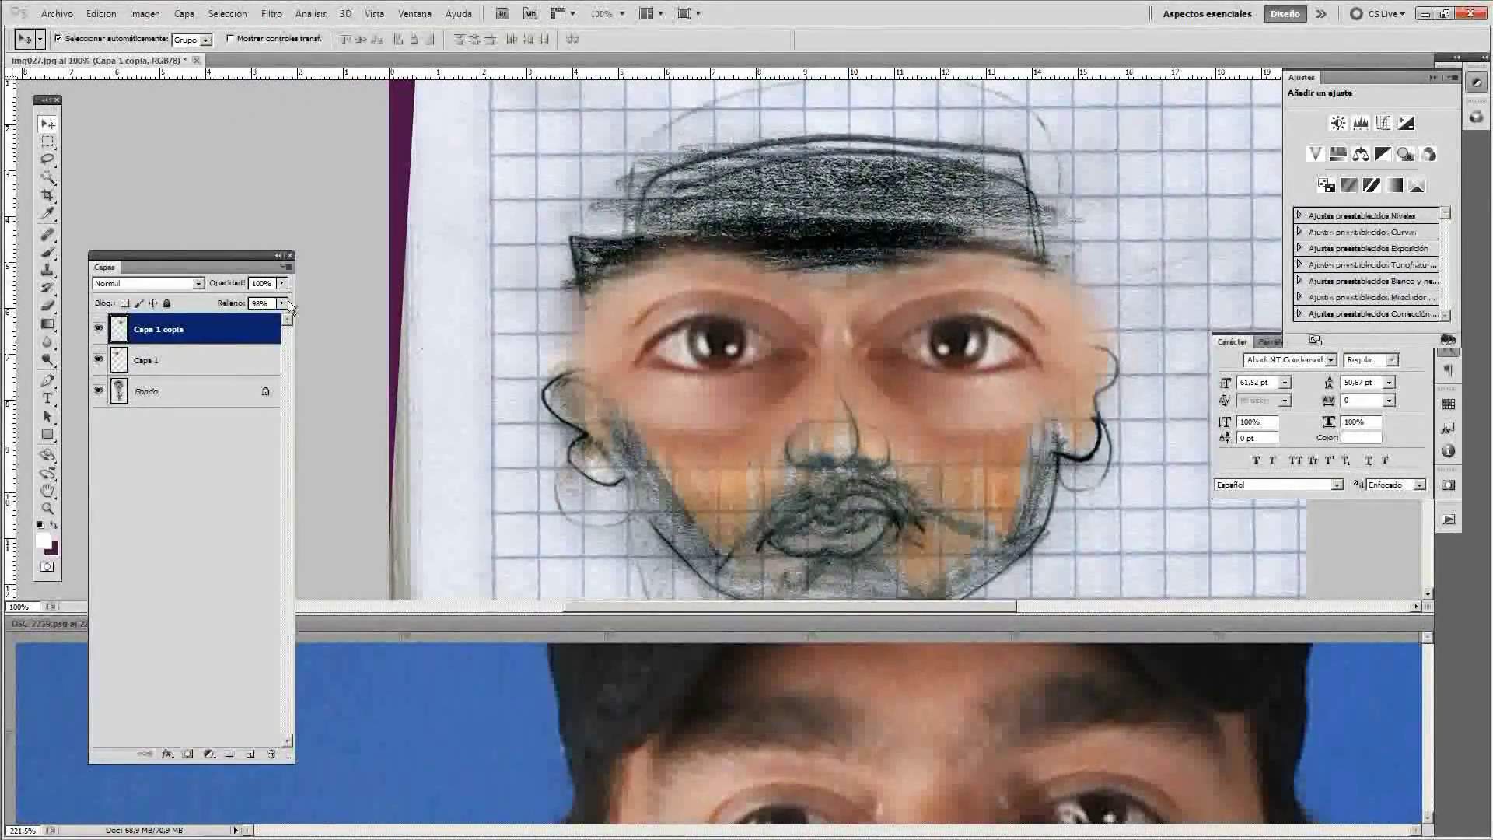
pyautogui.moveTo(970, 361); pyautogui.dragTo(963, 344)
pyautogui.hotkey('ctrl', 't')
pyautogui.press('Return')
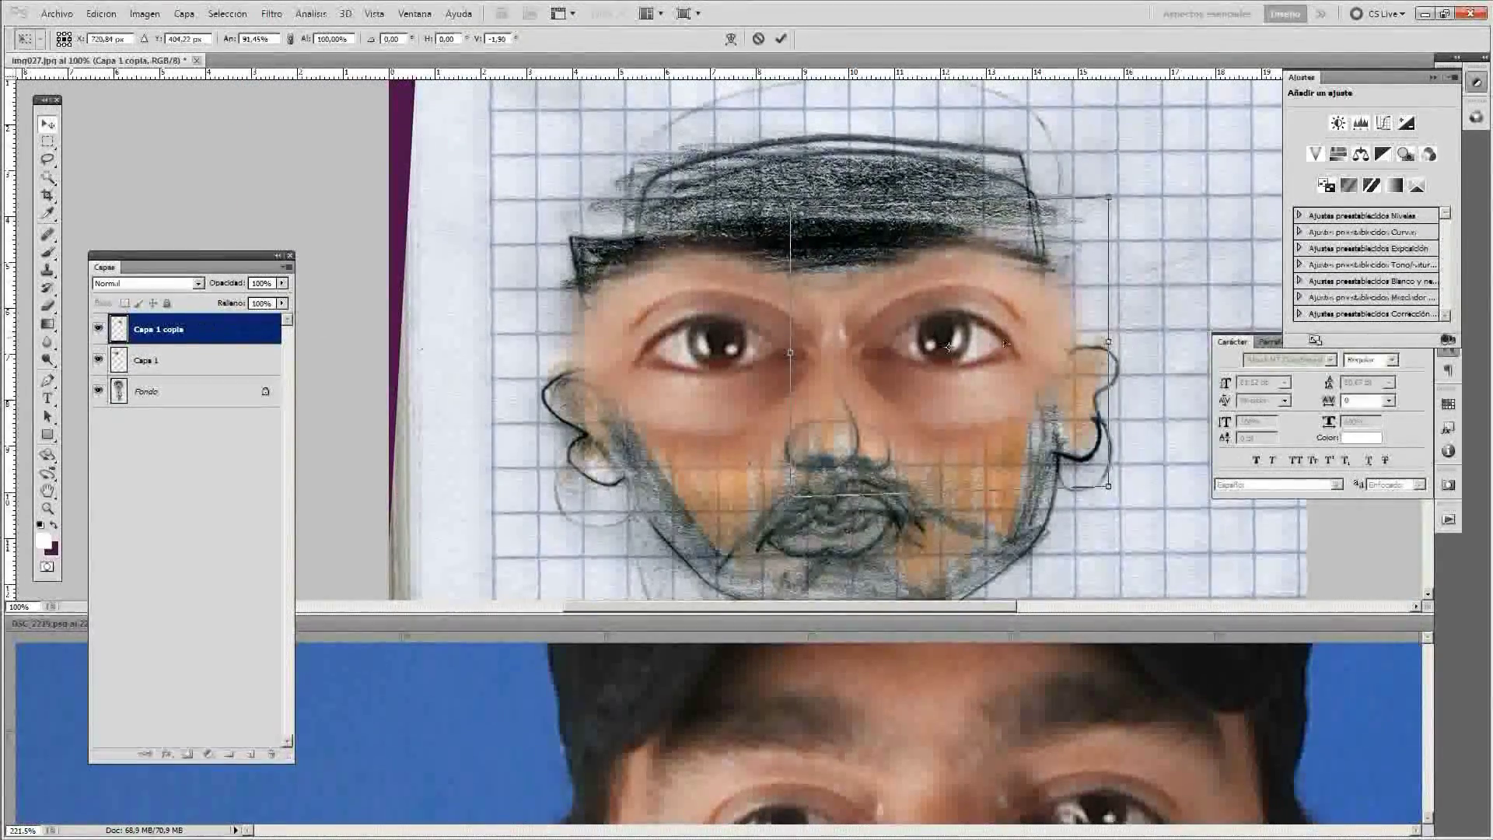
pyautogui.click(283, 303)
pyautogui.moveTo(250, 317); pyautogui.dragTo(252, 318)
pyautogui.hotkey('ctrl', 't')
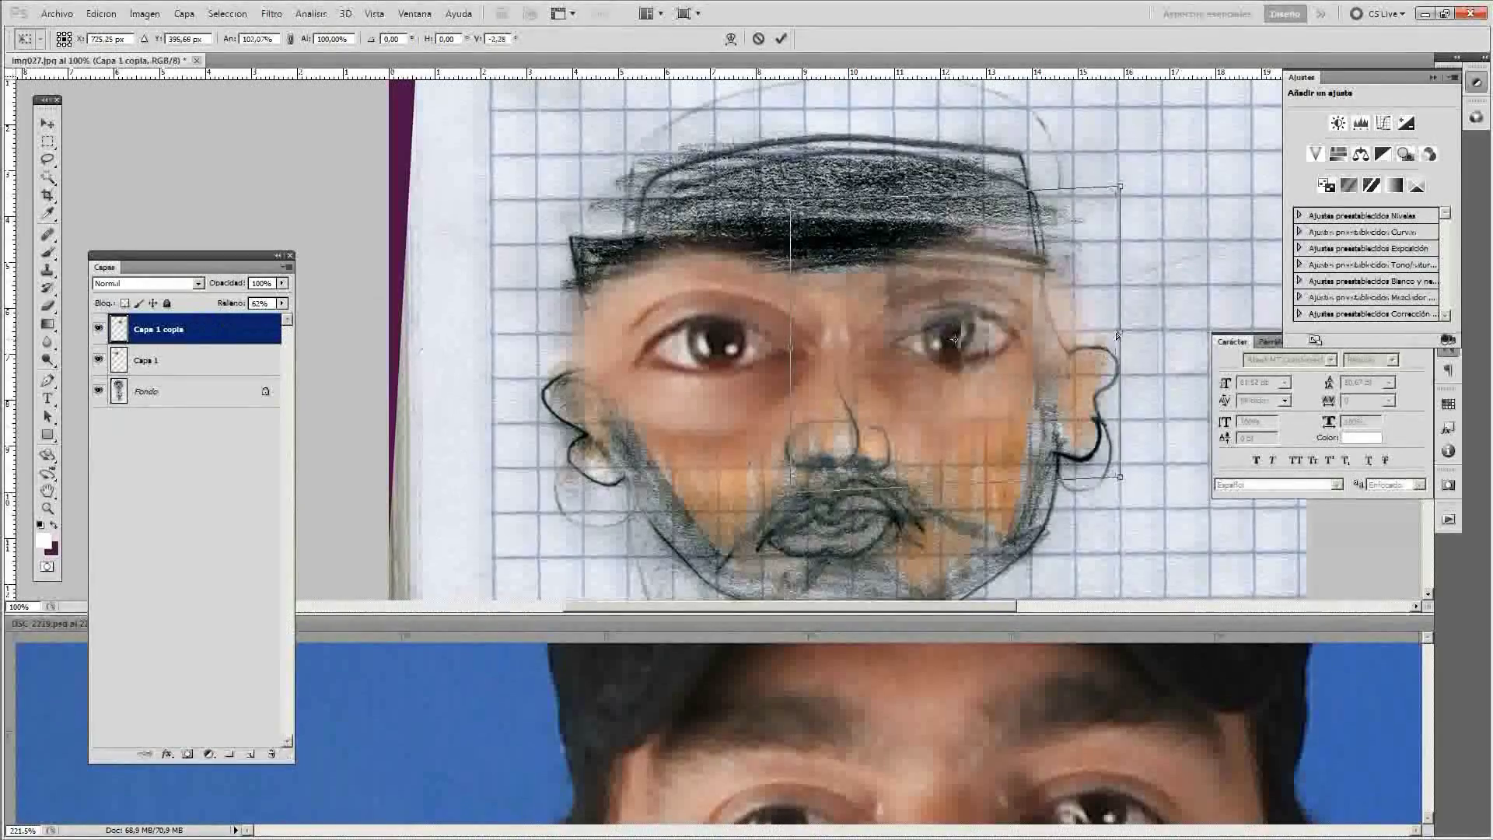
pyautogui.moveTo(795, 334); pyautogui.dragTo(794, 357)
pyautogui.press('Return')
pyautogui.hotkey('shift', '0')
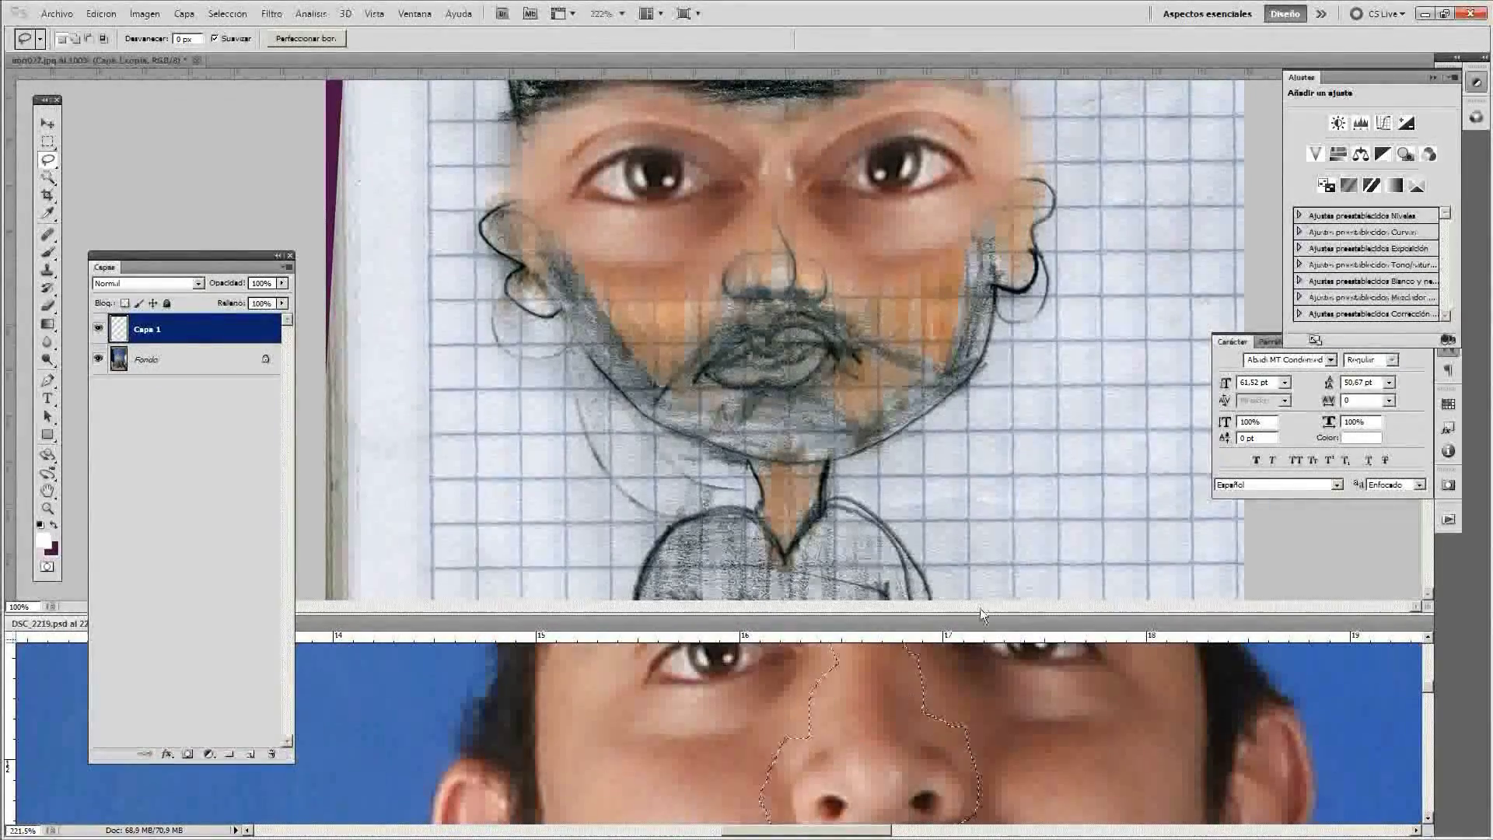
# Raise the pasted nose slightly and scale it up to about 128%, fully opaque.
pyautogui.press('Return')
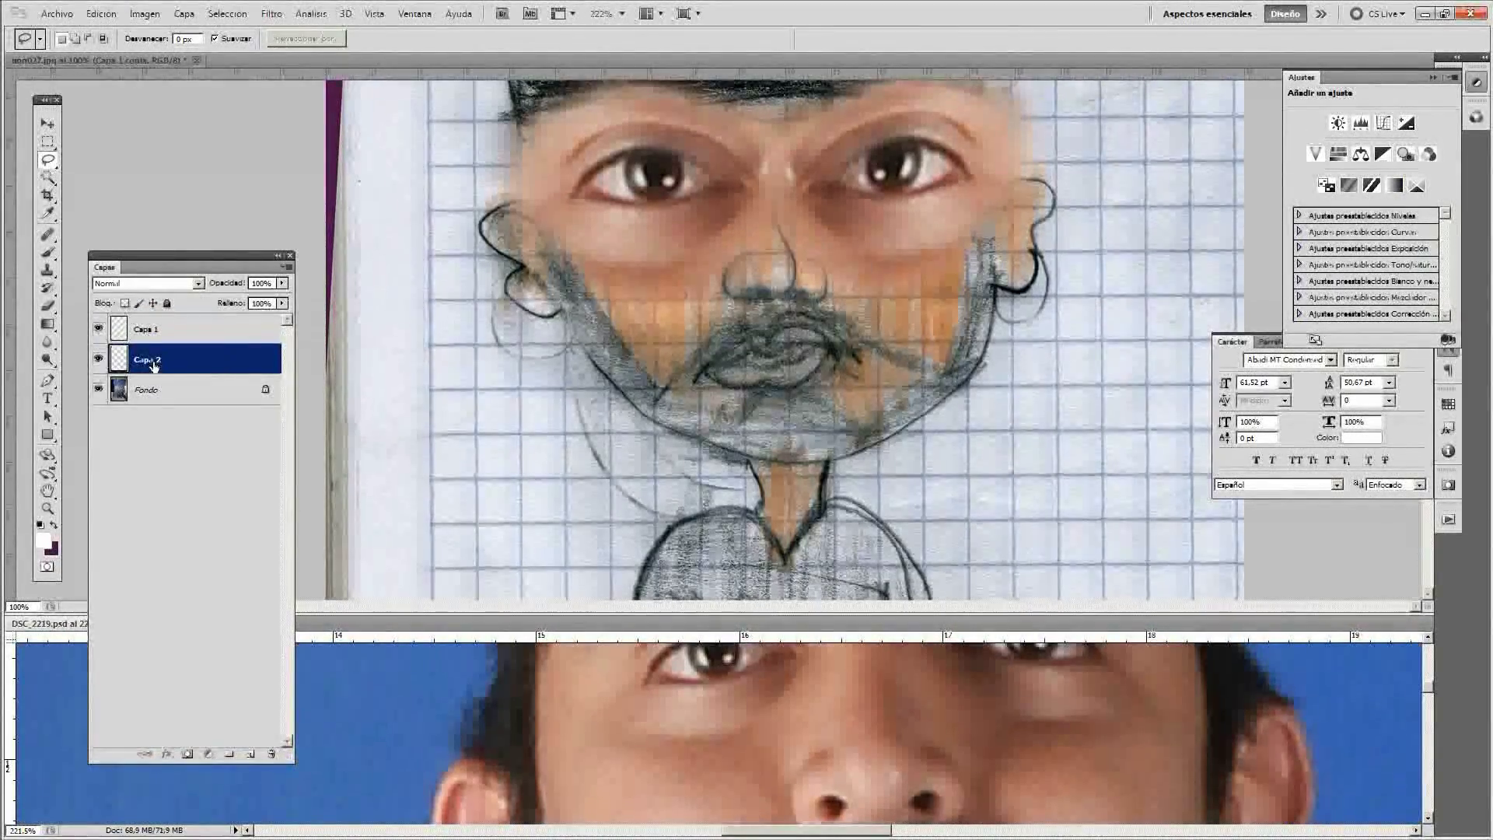
pyautogui.moveTo(803, 303); pyautogui.dragTo(798, 278)
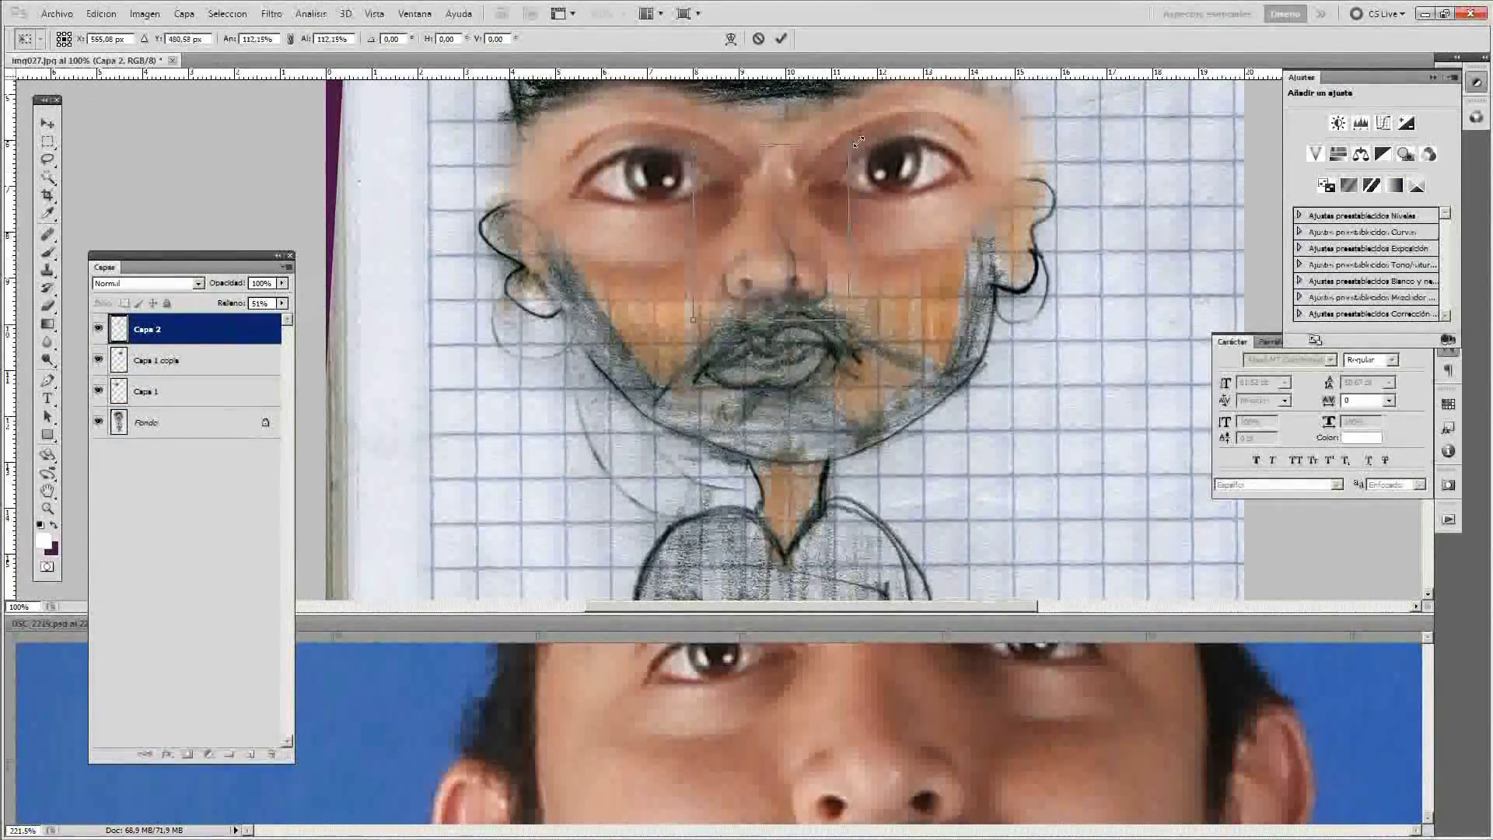
pyautogui.moveTo(833, 162); pyautogui.dragTo(859, 141)
pyautogui.press('Return')
pyautogui.press('l')
pyautogui.click(282, 303)
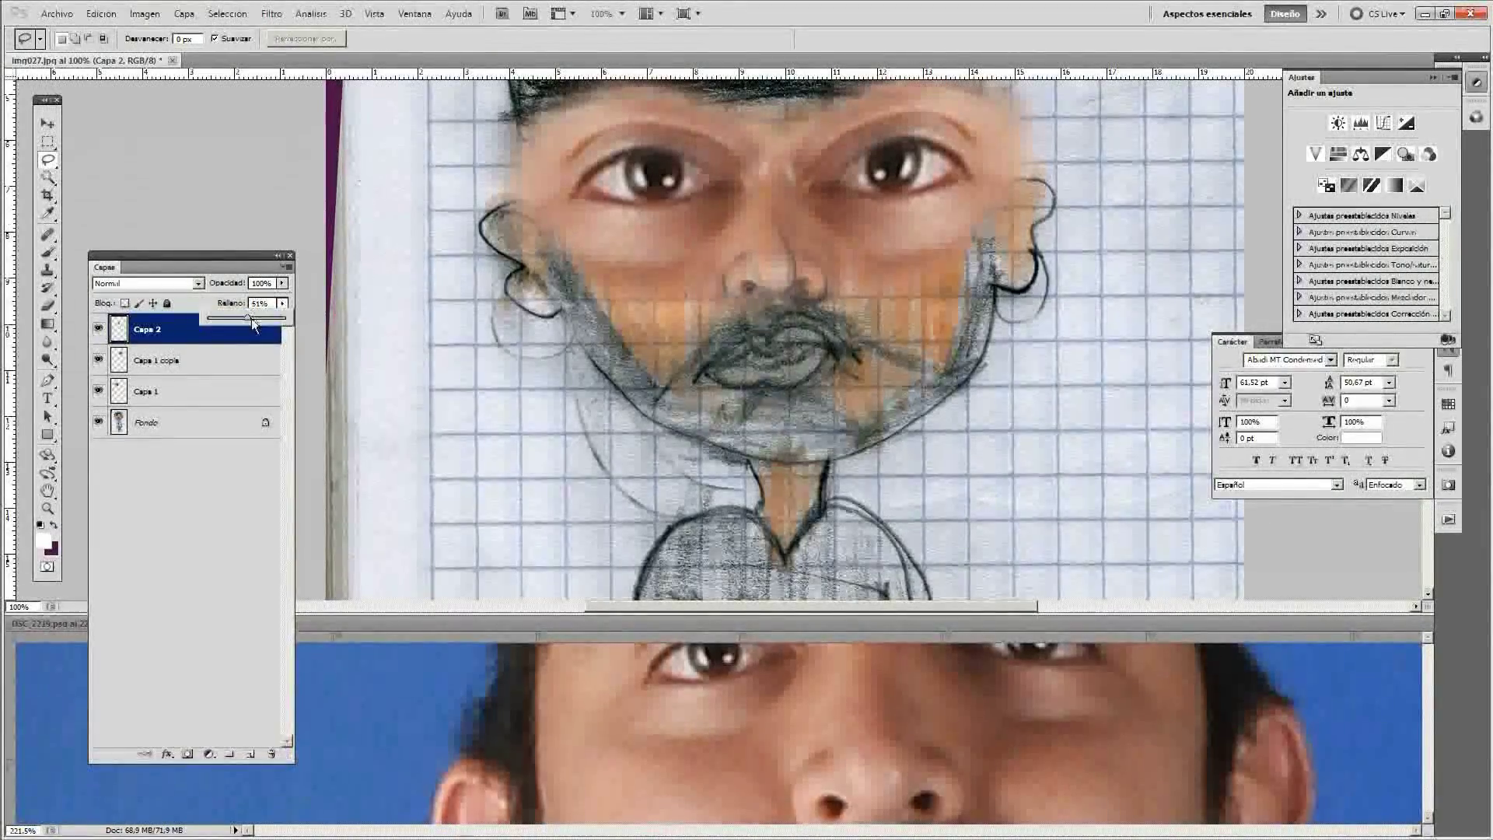
# Paste the photo's mouth under the nose, narrowed and fully opaque, and duplicate its layer.
pyautogui.click(912, 752)
pyautogui.scroll(-3, 904, 752)
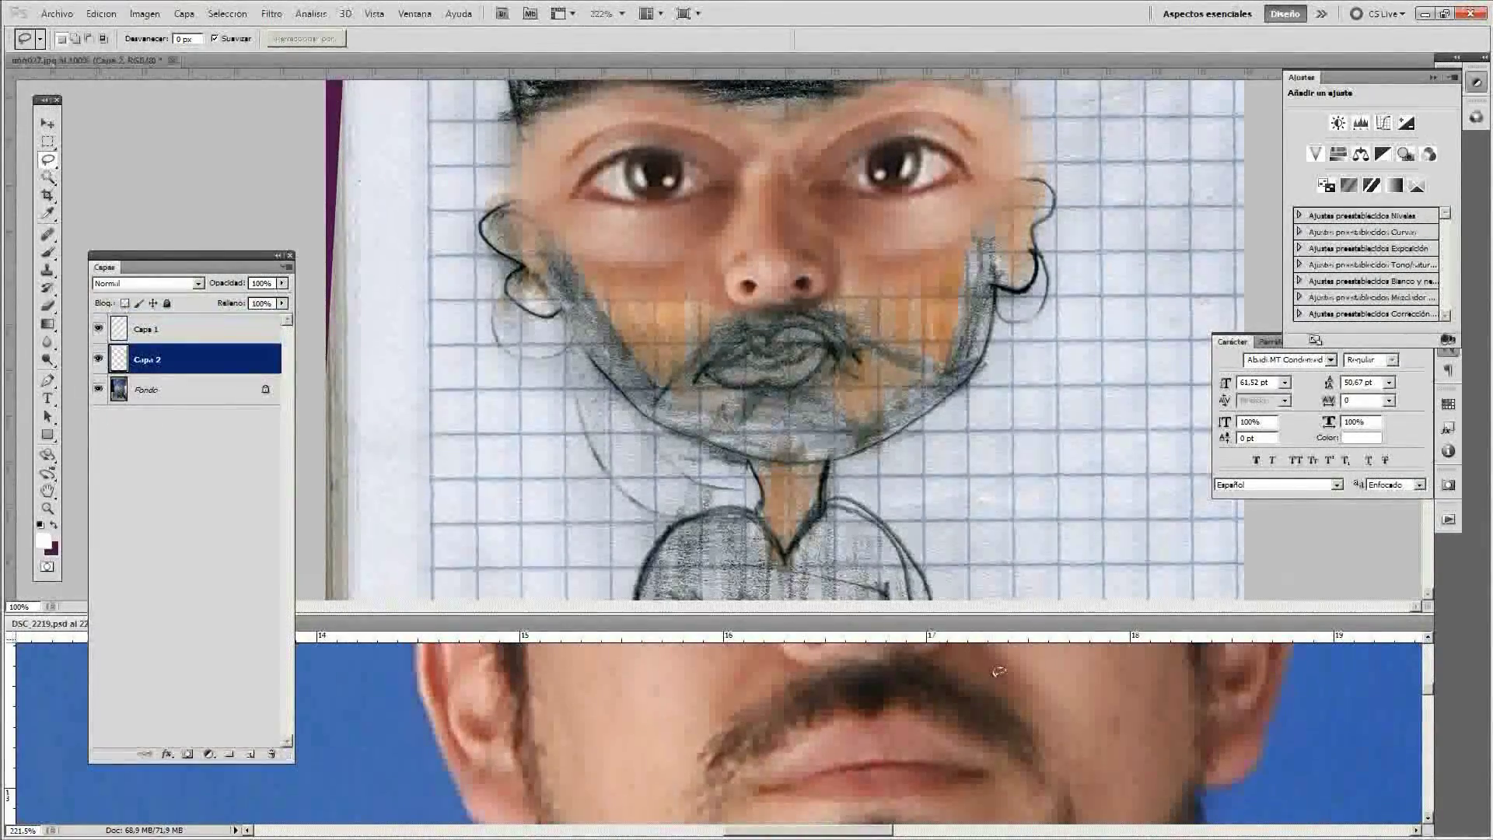
pyautogui.moveTo(793, 647); pyautogui.dragTo(1034, 648)
pyautogui.moveTo(282, 304); pyautogui.dragTo(251, 323)
pyautogui.hotkey('ctrl', 't')
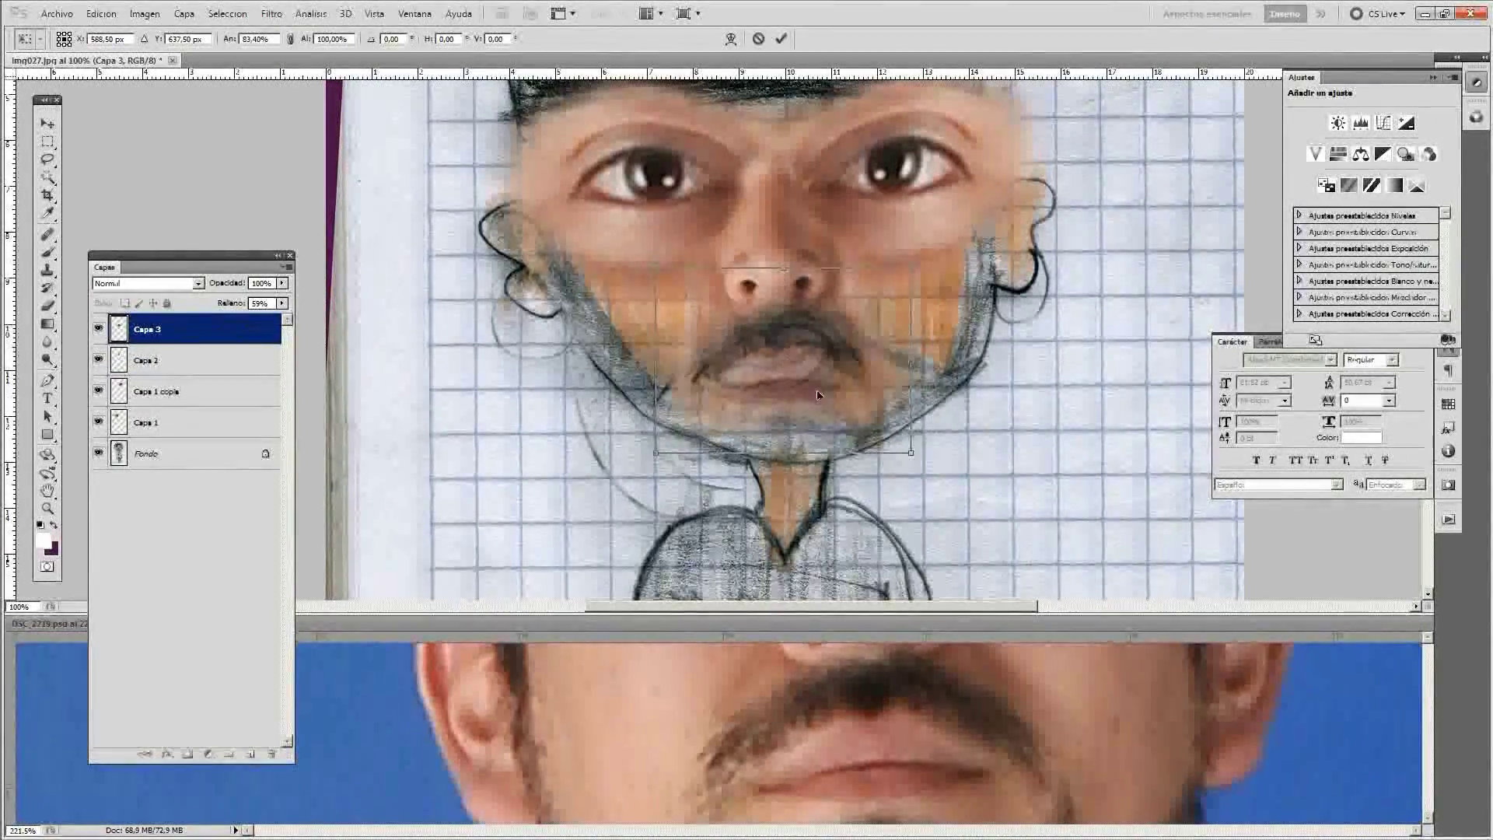
pyautogui.moveTo(816, 389); pyautogui.dragTo(800, 377)
pyautogui.moveTo(933, 340); pyautogui.dragTo(910, 340)
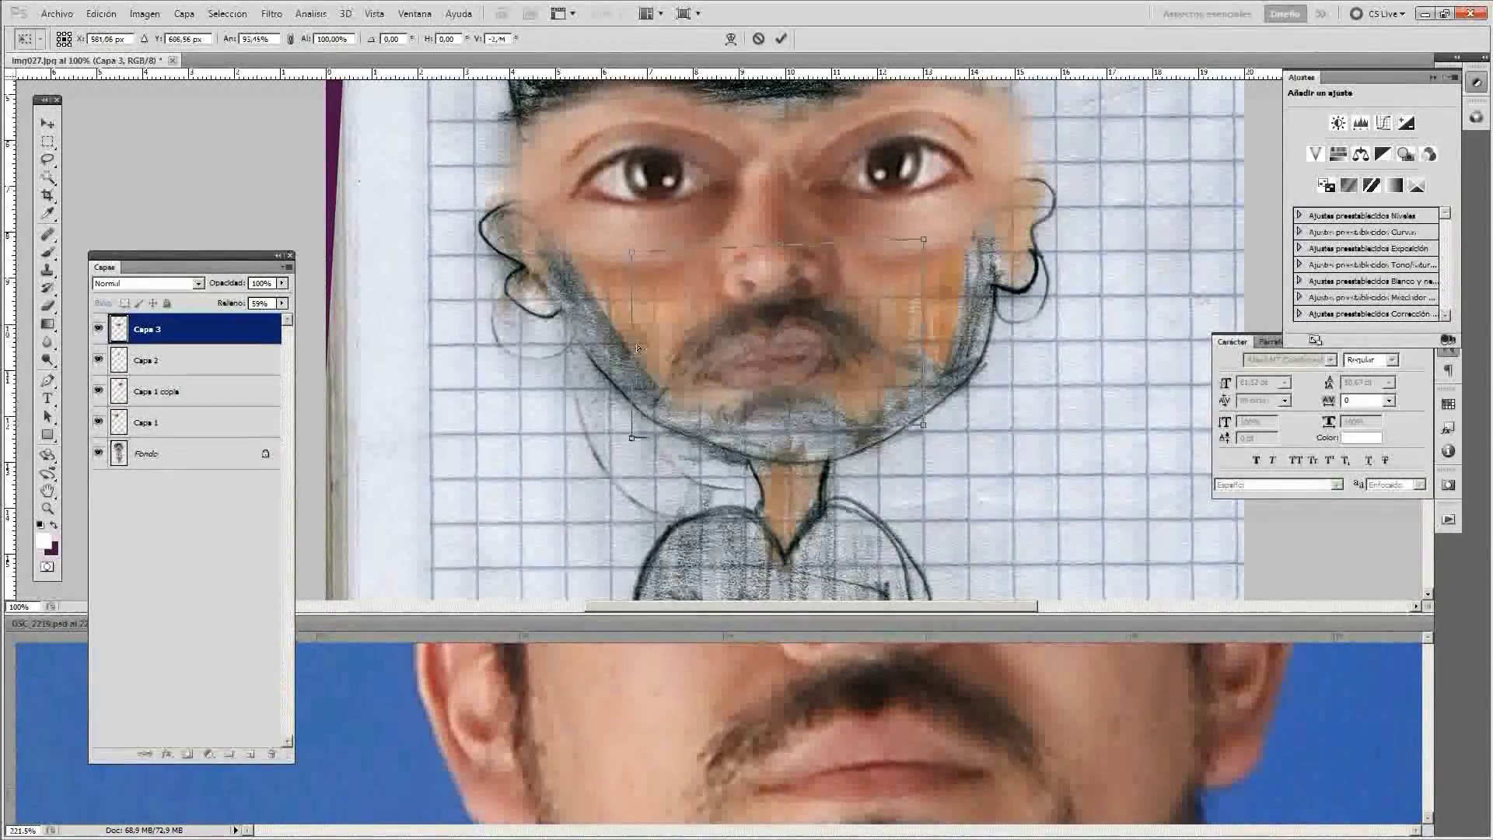
pyautogui.press('Return')
pyautogui.moveTo(282, 304); pyautogui.dragTo(286, 317)
pyautogui.hotkey('ctrl', 'j')
pyautogui.press('b')
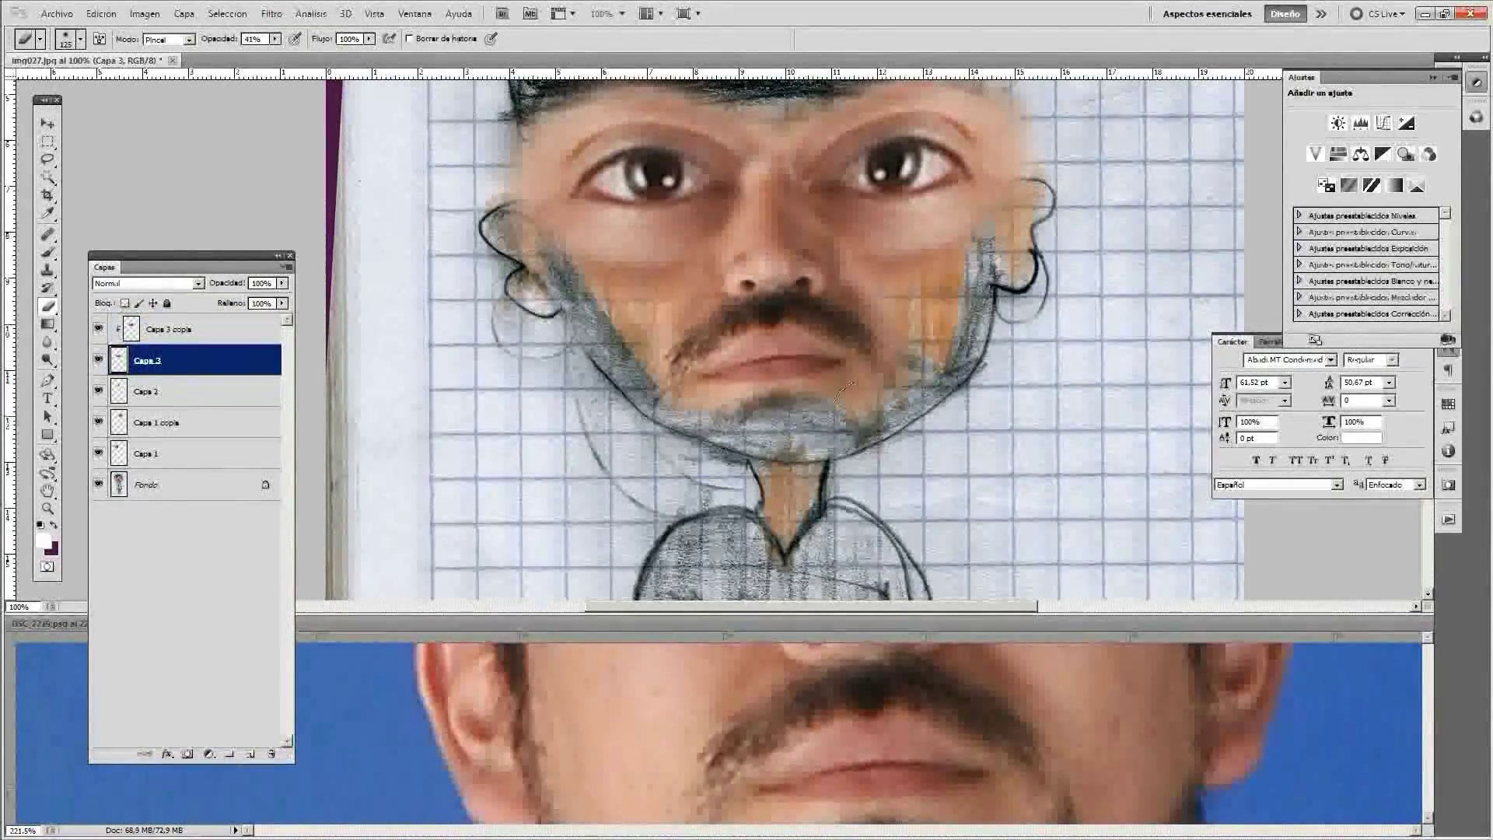
pyautogui.click(1135, 729)
# Paste the photo's chin and beard beneath the face layers and enlarge it to about 168%.
pyautogui.hotkey('ctrl', '-')
pyautogui.hotkey('ctrl', '-')
pyautogui.hotkey('ctrl', '-')
pyautogui.press('l')
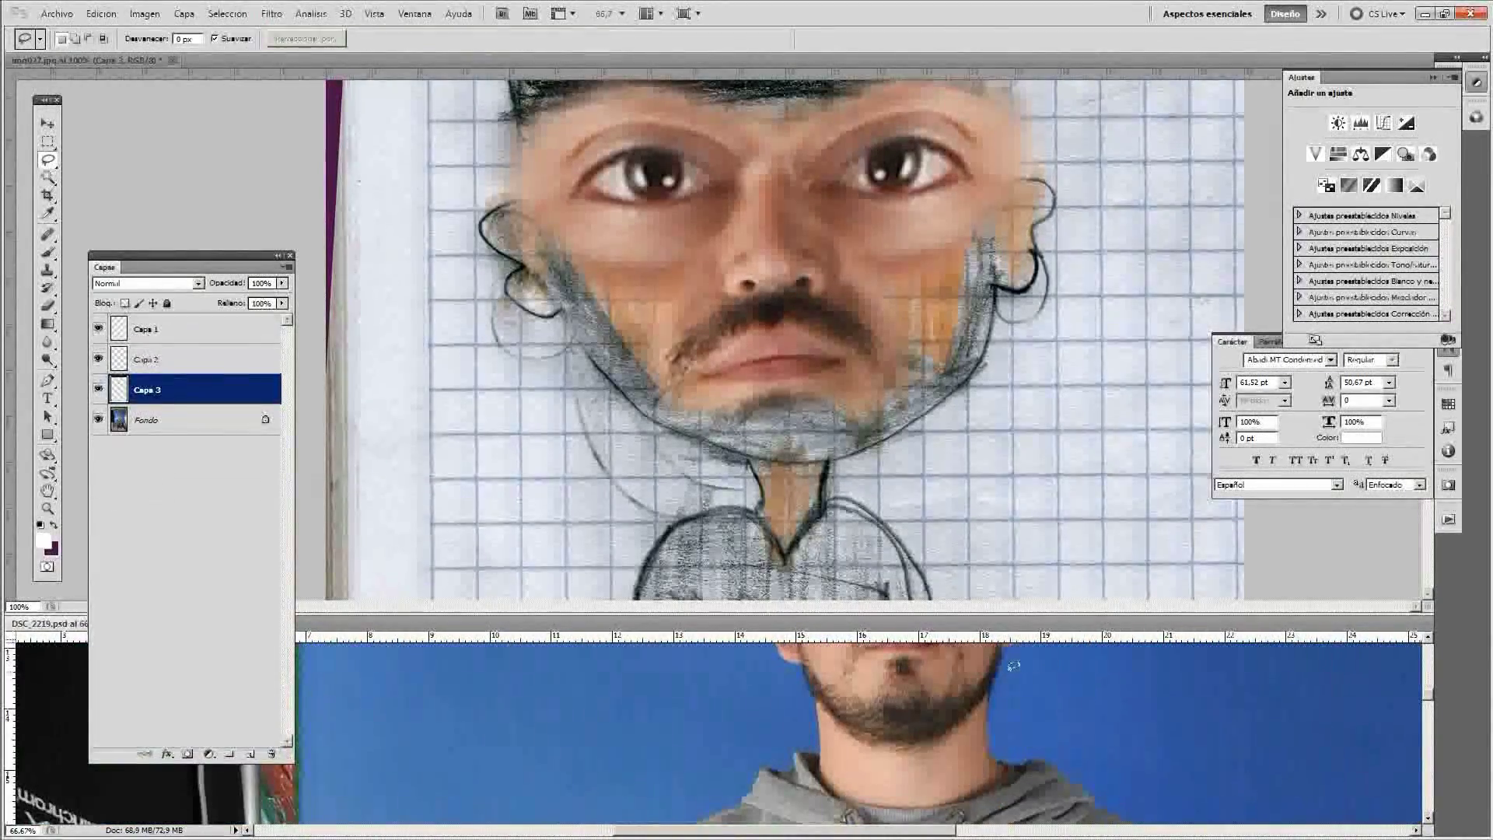
pyautogui.moveTo(805, 664); pyautogui.dragTo(1007, 649)
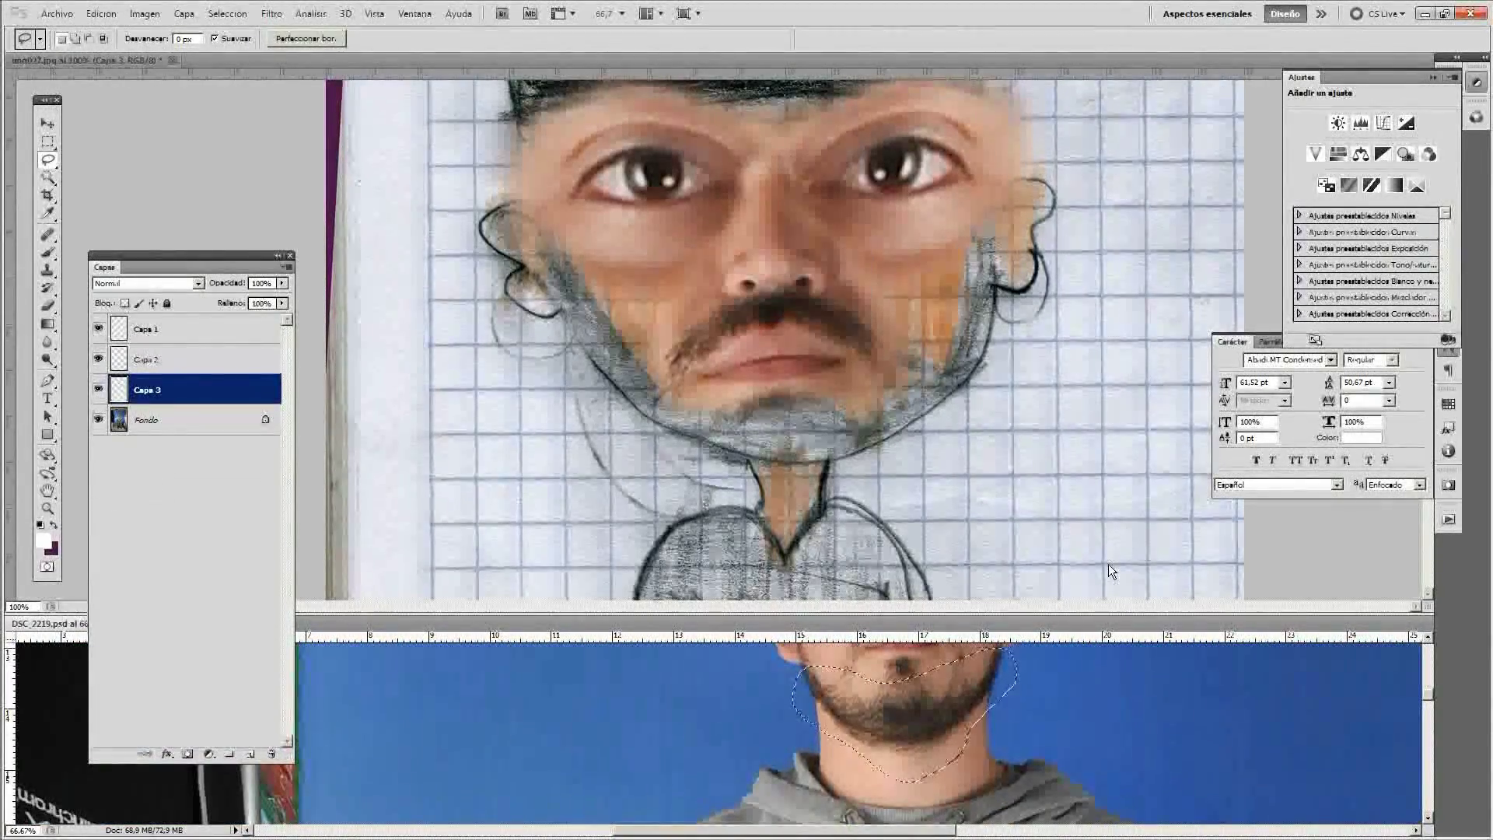
pyautogui.hotkey('ctrl', 'c')
pyautogui.hotkey('ctrl', 'Tab')
pyautogui.hotkey('ctrl', 'v')
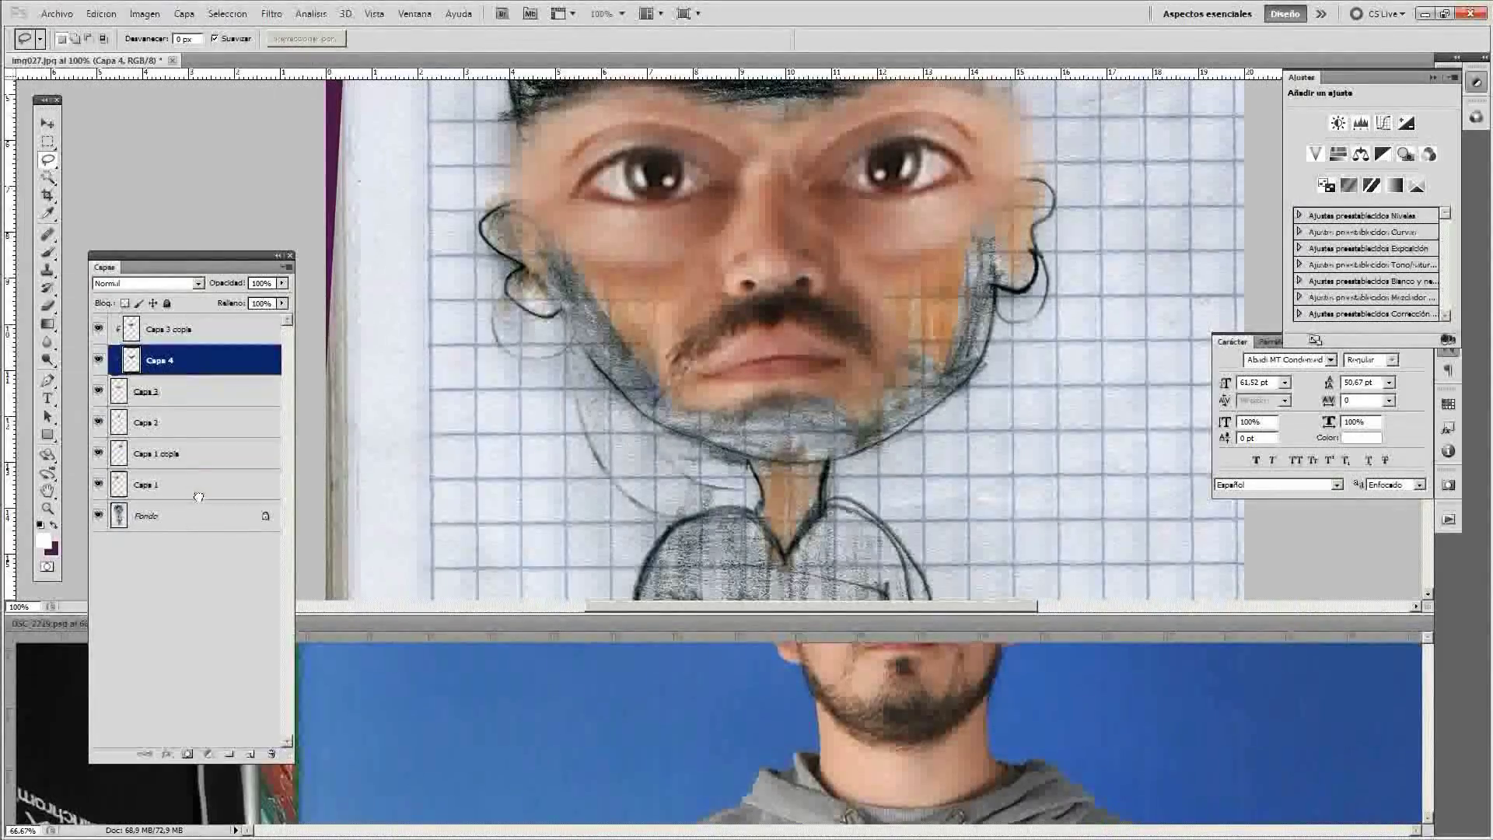
pyautogui.moveTo(198, 496); pyautogui.dragTo(199, 500)
pyautogui.hotkey('ctrl', 't')
pyautogui.moveTo(940, 435); pyautogui.dragTo(969, 486)
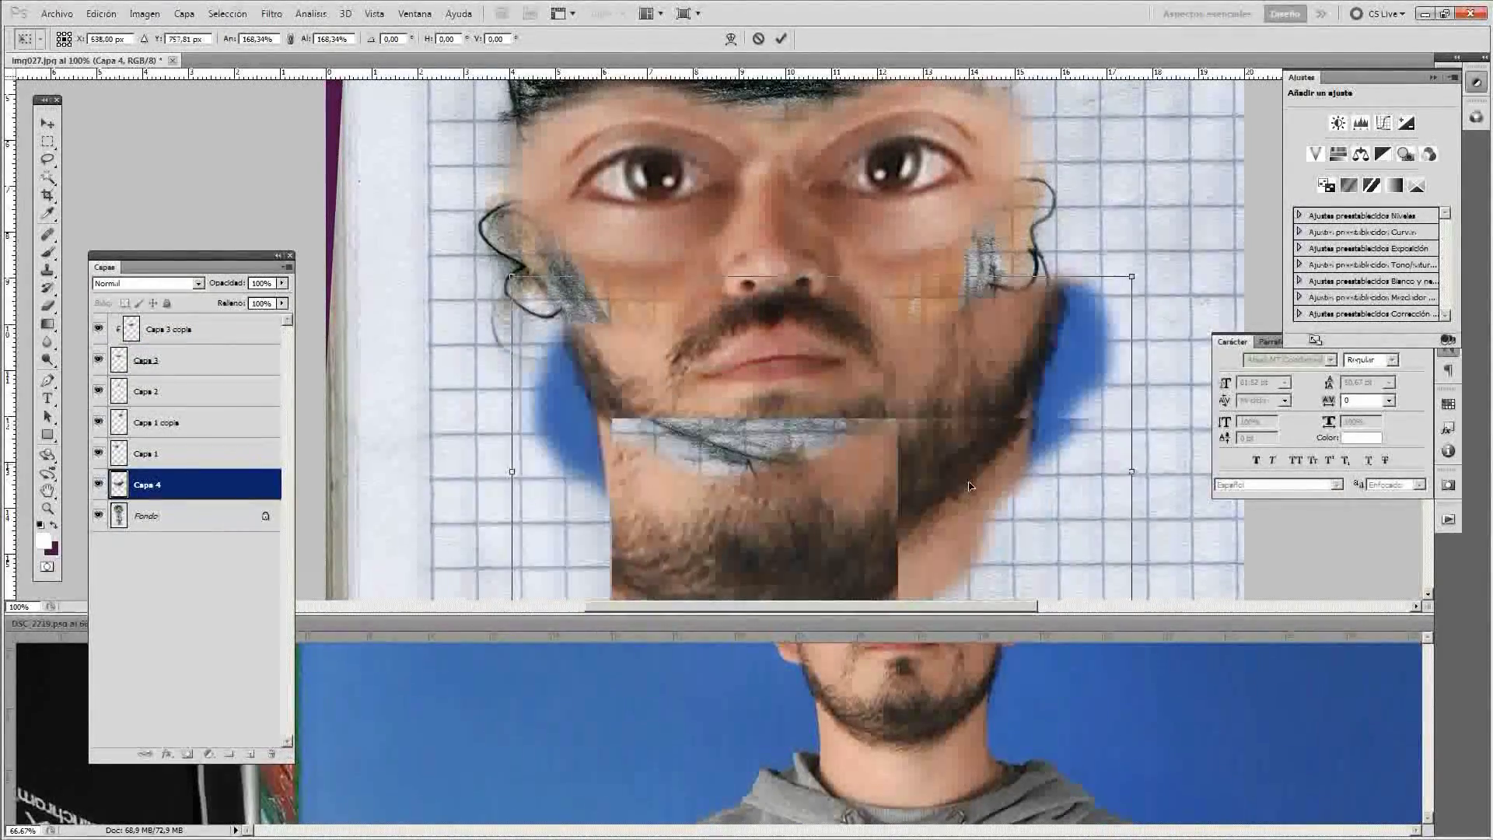
pyautogui.press('Return')
# Warp the beard to fit the jaw, set it fully opaque, and add a clipped copy.
pyautogui.press('l')
pyautogui.moveTo(247, 314); pyautogui.dragTo(245, 314)
pyautogui.hotkey('ctrl', 't')
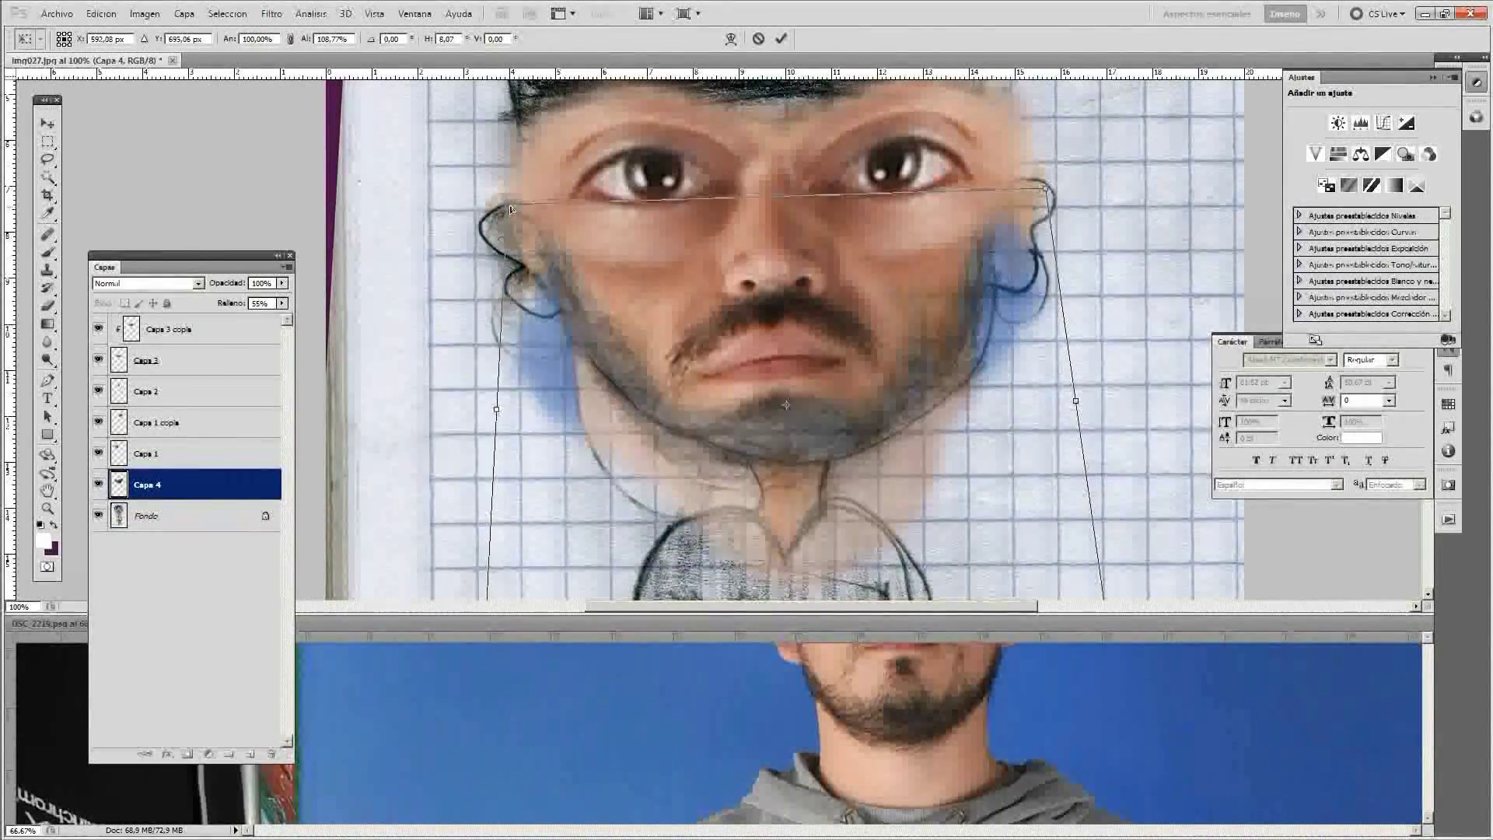
pyautogui.press('Return')
pyautogui.moveTo(250, 325)
pyautogui.mouseDown()
pyautogui.moveTo(591, 364)
pyautogui.moveTo(650, 316)
pyautogui.mouseUp()
pyautogui.hotkey('ctrl', 'j')
pyautogui.hotkey('ctrl', 'alt', 'g')
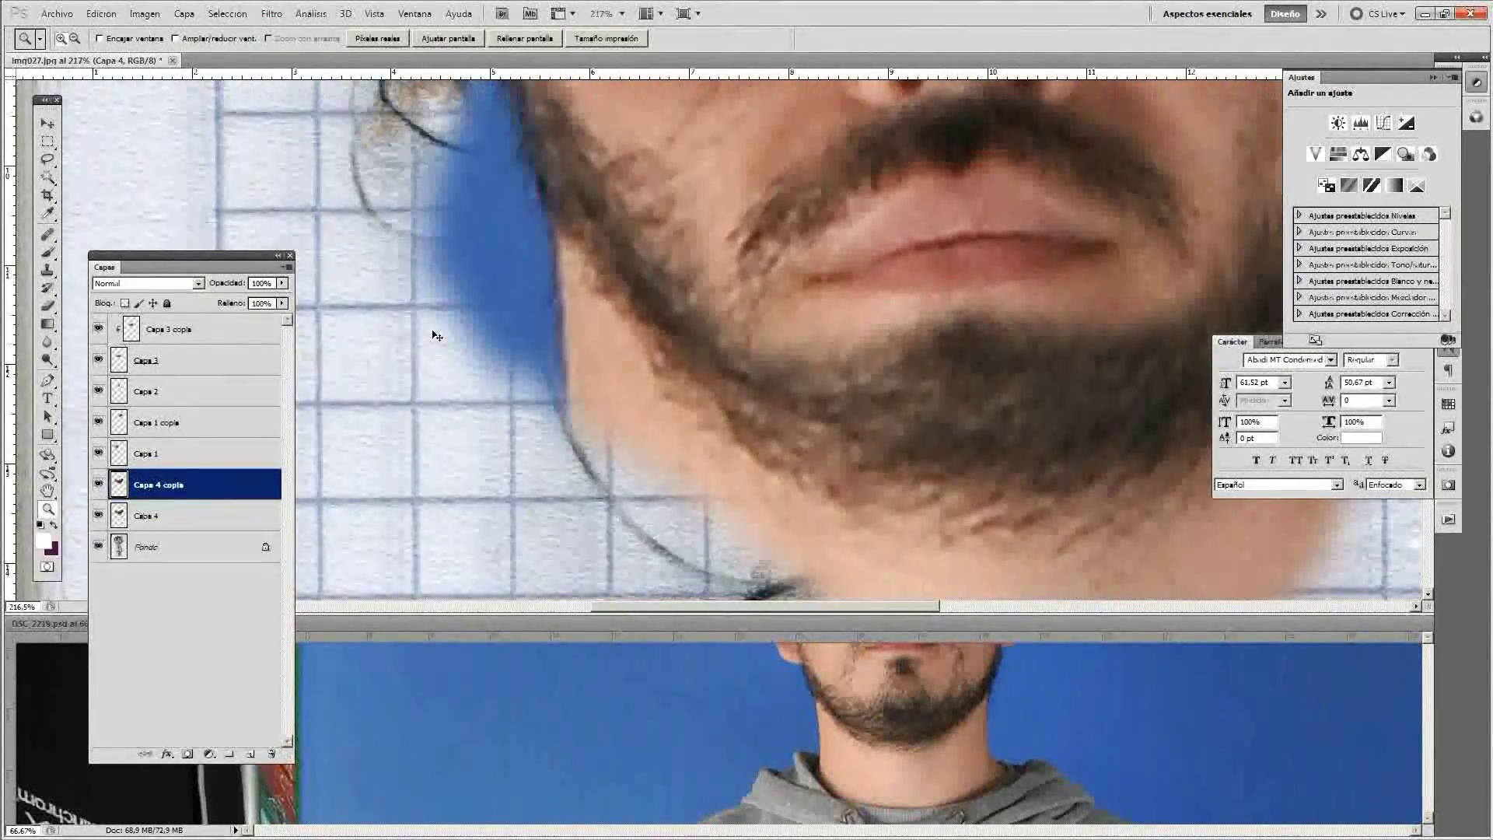
# Paint white at 100% brush opacity over the leftover blue backdrop near the ear.
pyautogui.click(147, 515)
pyautogui.press('b')
pyautogui.click(276, 38)
pyautogui.moveTo(276, 60); pyautogui.dragTo(327, 60)
pyautogui.moveTo(441, 156); pyautogui.dragTo(466, 225)
pyautogui.scroll(-3, 466, 226)
pyautogui.press(']')
pyautogui.press(']')
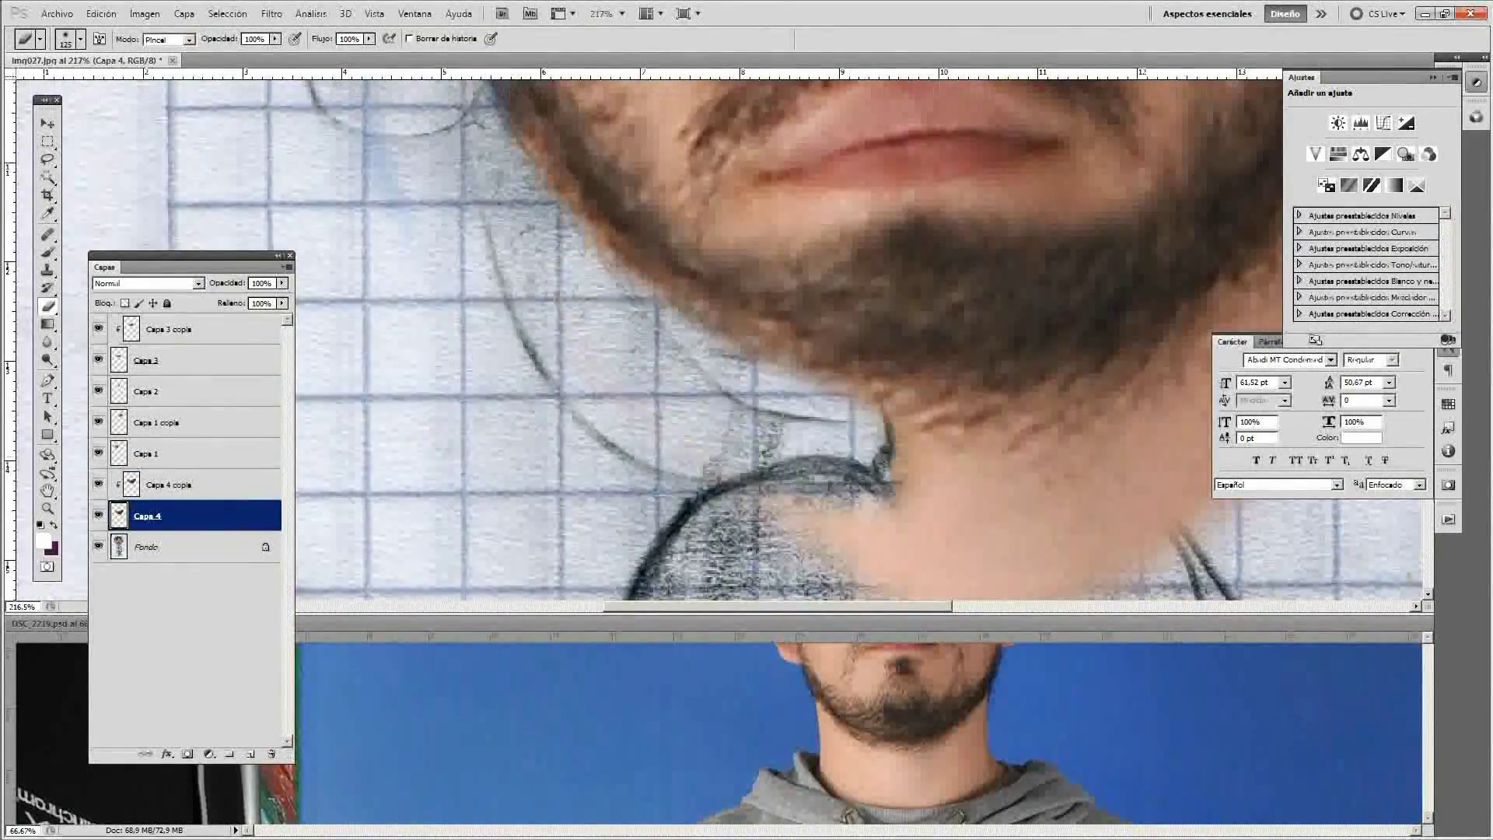
pyautogui.hscroll(5, 466, 225)
pyautogui.scroll(3, 828, 460)
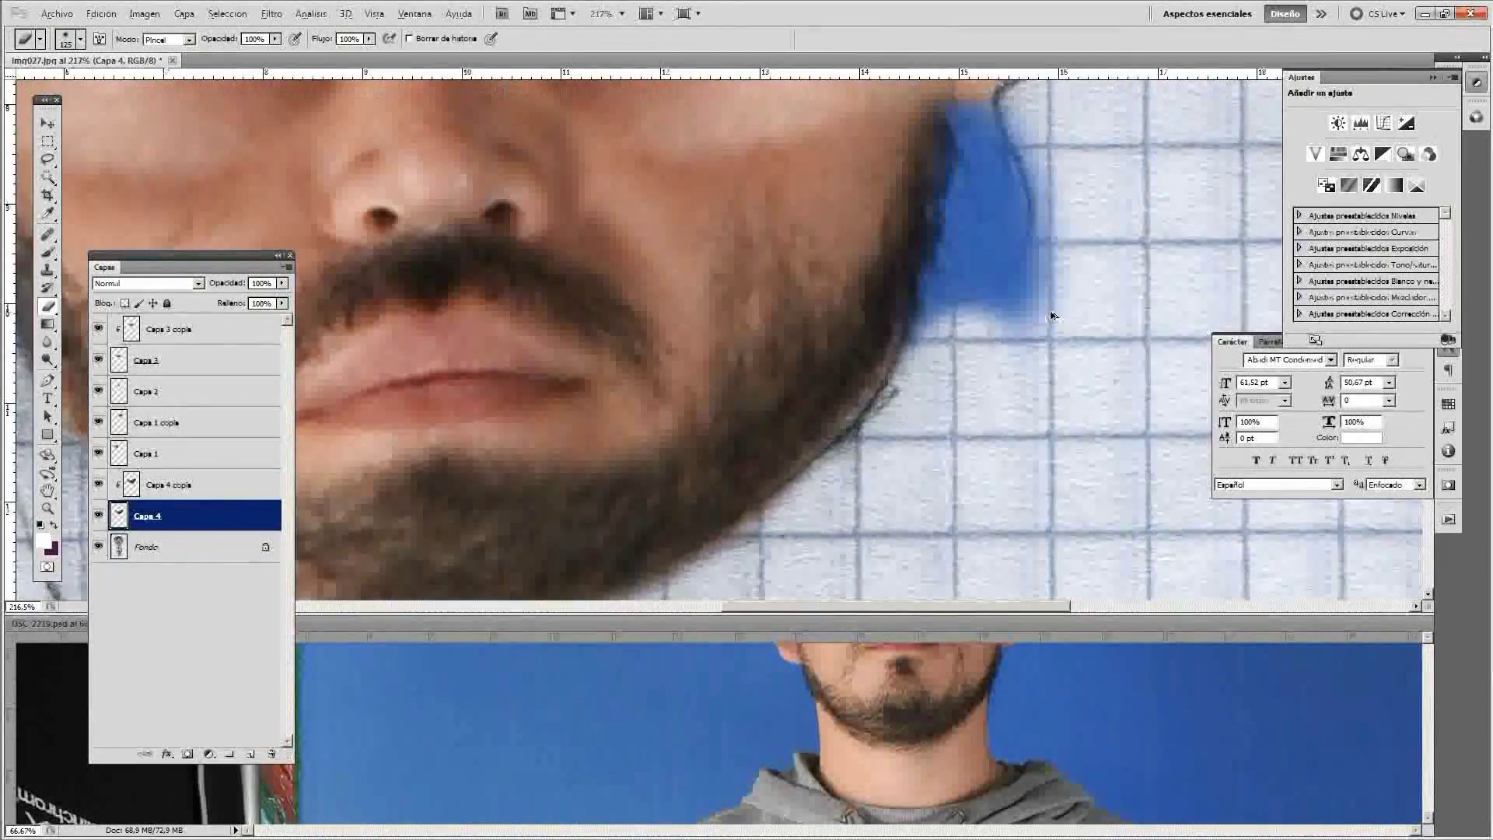
pyautogui.hscroll(2, 828, 459)
pyautogui.press('[')
pyautogui.press('[')
pyautogui.scroll(2, 828, 459)
pyautogui.hscroll(2, 828, 459)
pyautogui.press(']')
pyautogui.moveTo(956, 195); pyautogui.dragTo(933, 436)
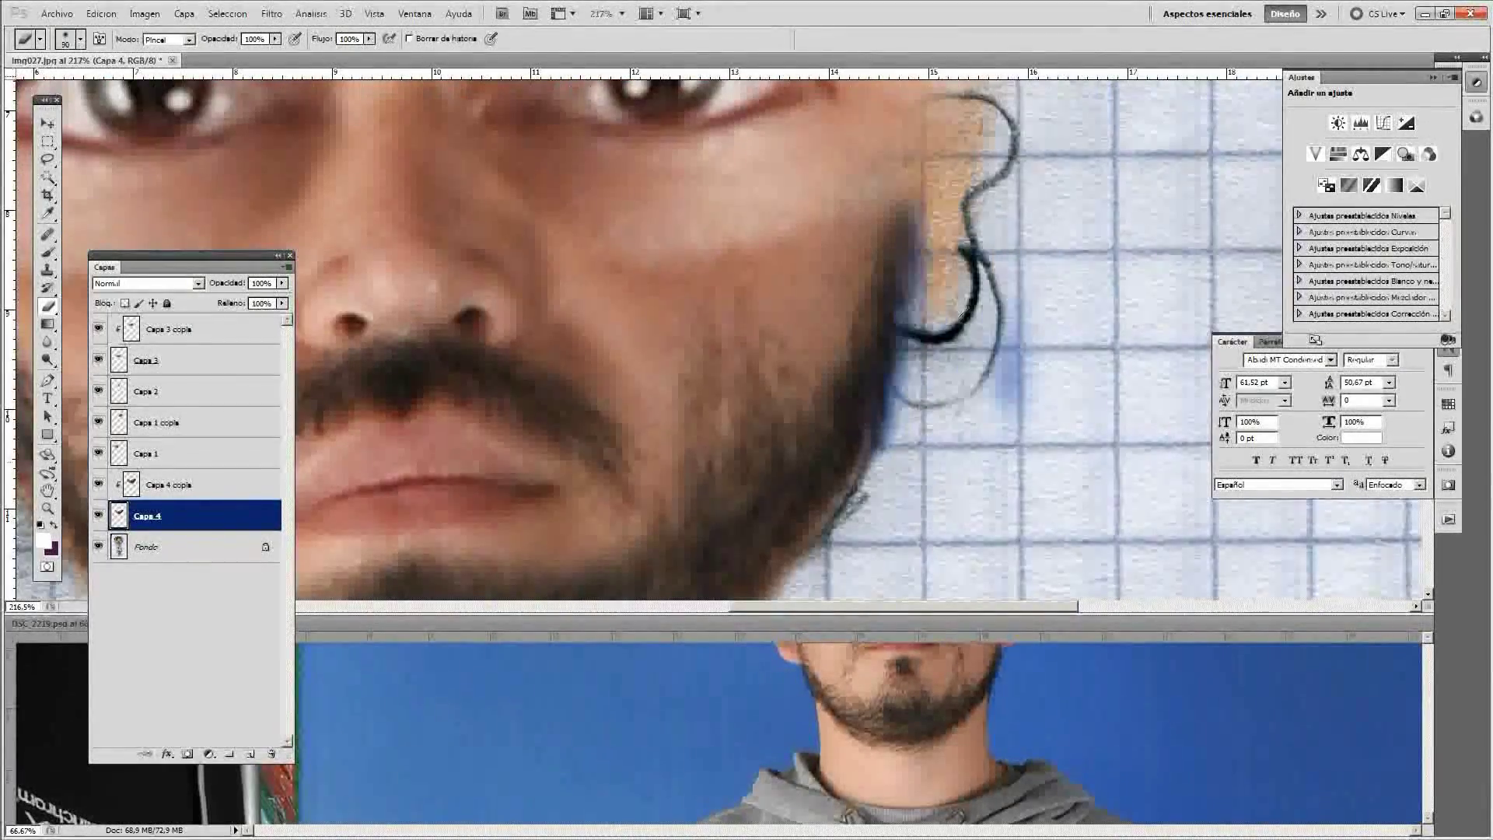
pyautogui.scroll(-2, 876, 410)
pyautogui.hscroll(-2, 876, 410)
pyautogui.scroll(-1, 874, 409)
pyautogui.hscroll(-2, 778, 451)
pyautogui.hscroll(-2, 762, 467)
pyautogui.scroll(1, 749, 478)
pyautogui.hscroll(2, 749, 477)
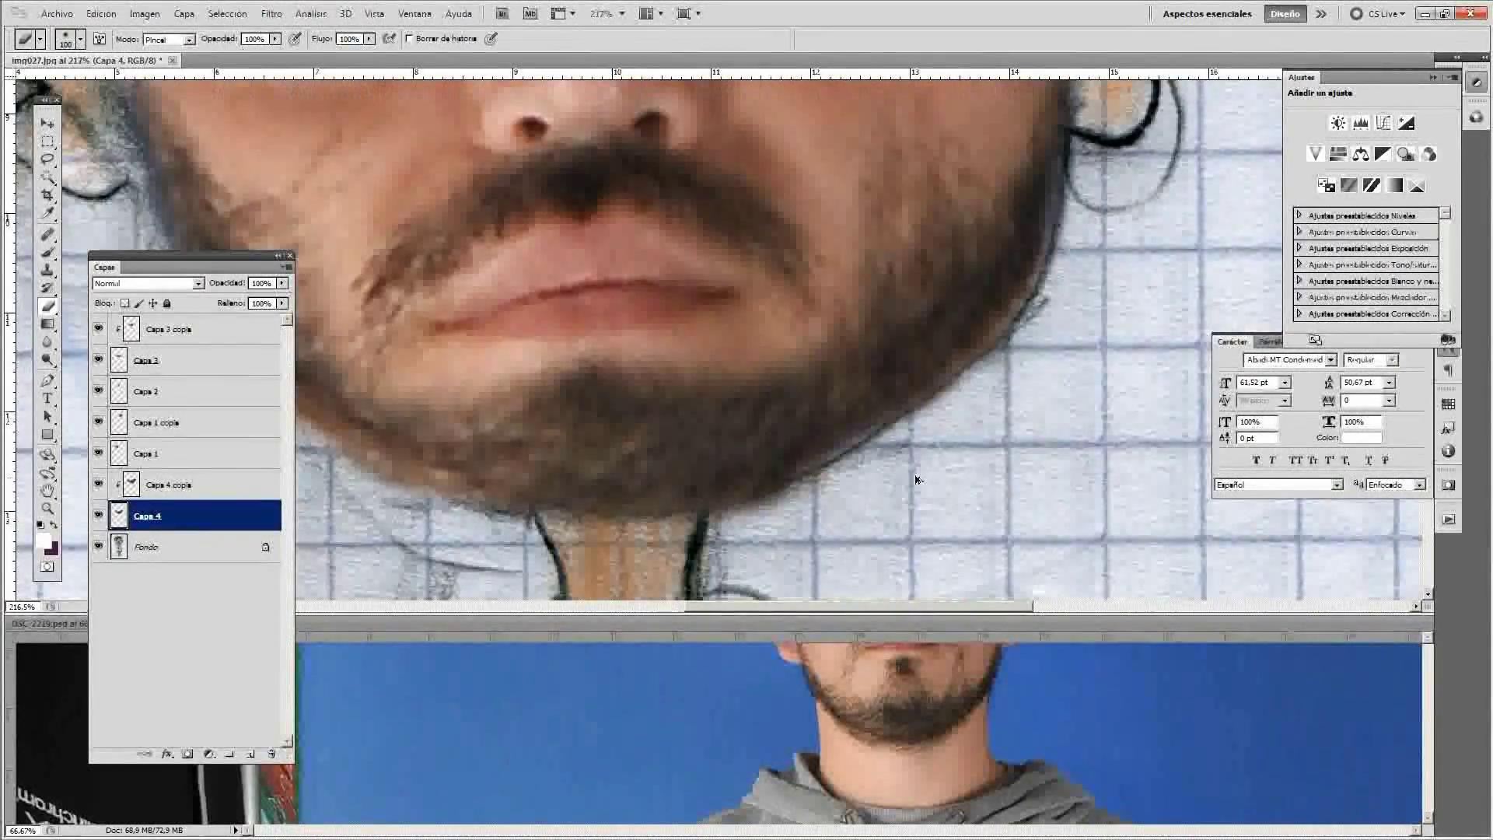
pyautogui.click(1432, 77)
# Clip the Capa 3 copia layer to Capa 3.
pyautogui.click(1447, 346)
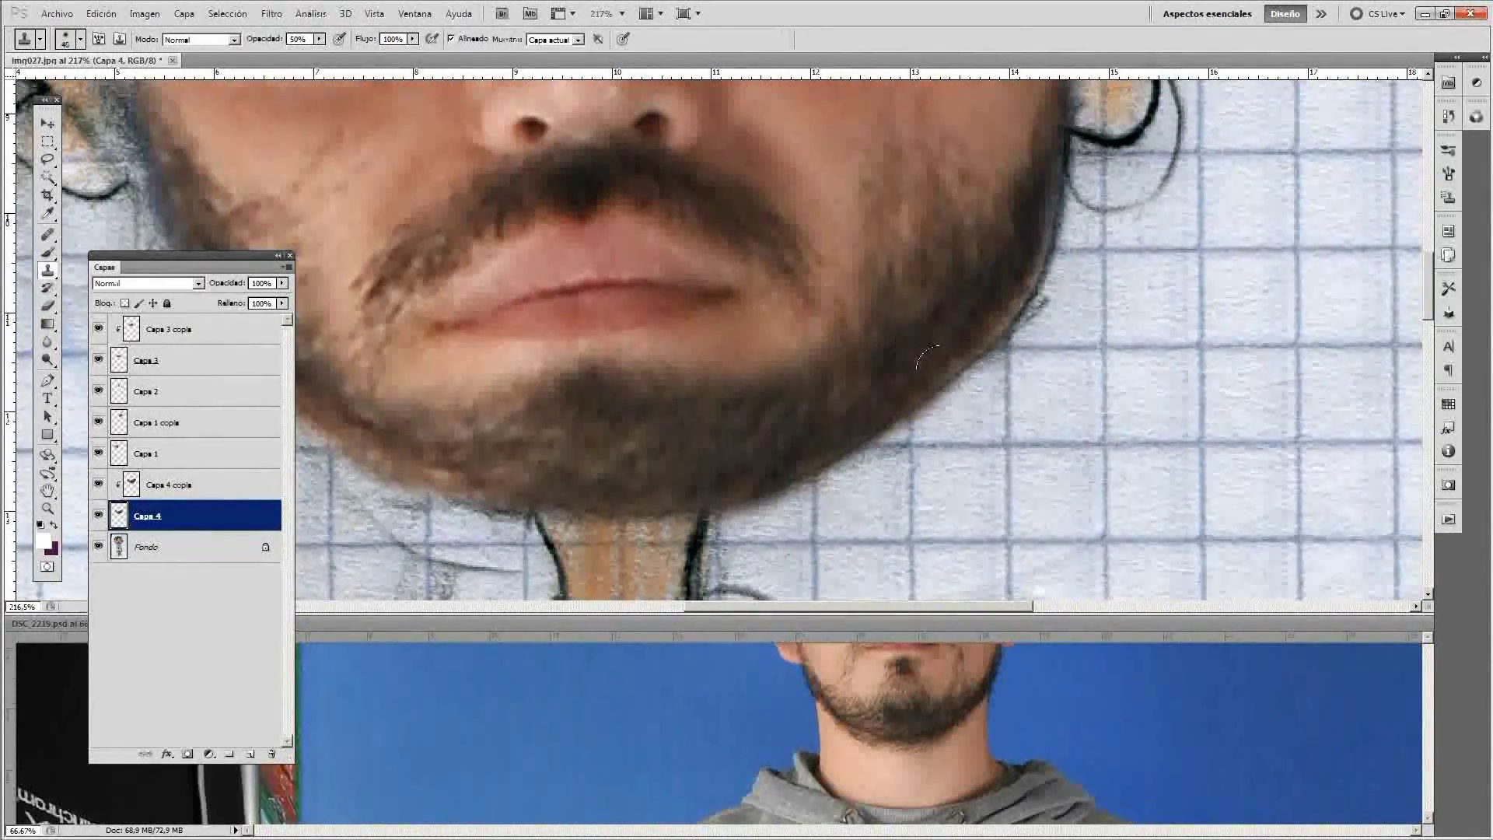
pyautogui.hotkey('alt', ']')
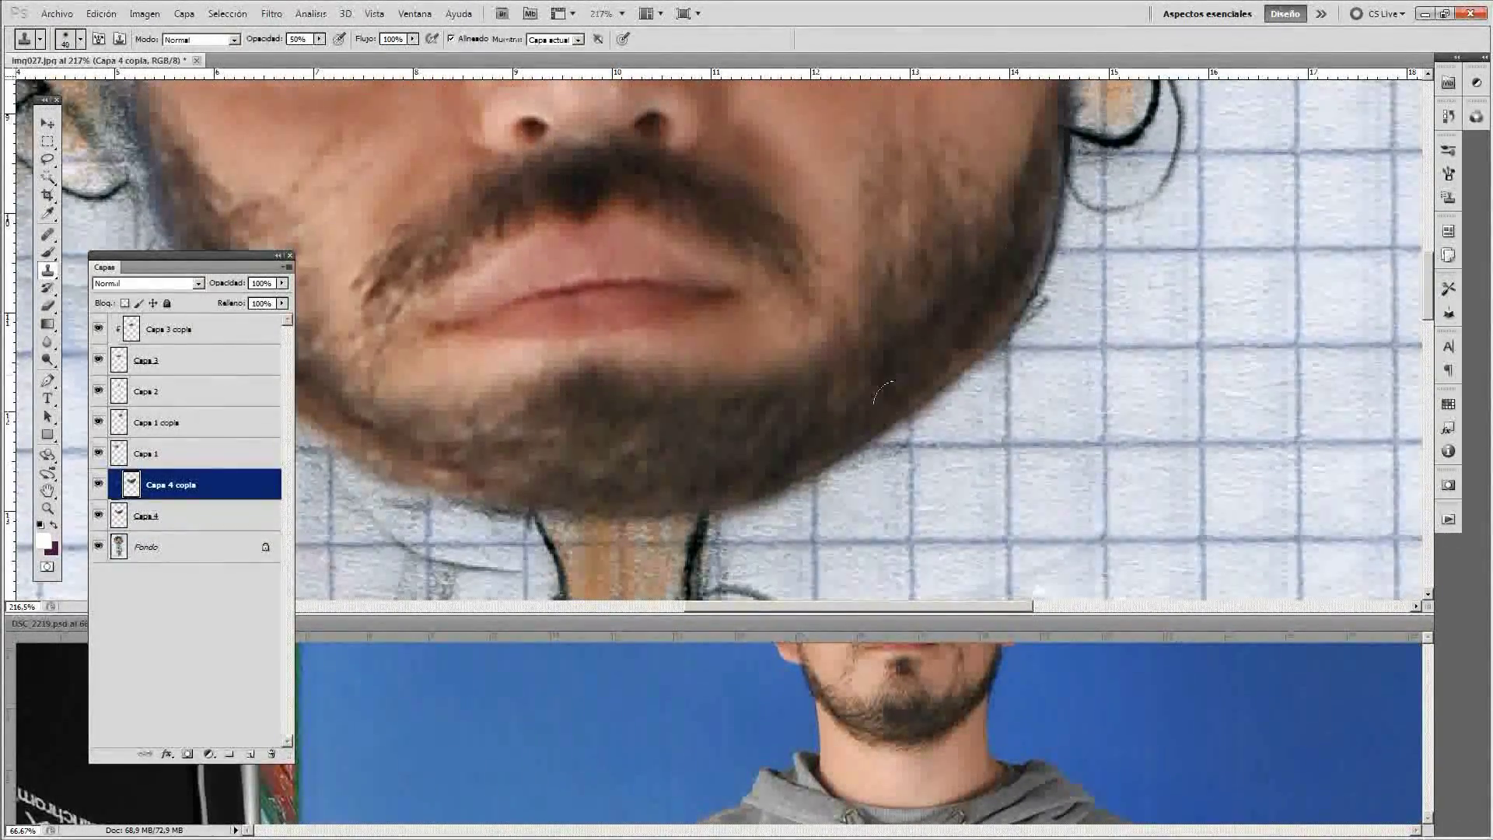
pyautogui.hscroll(-2, 704, 475)
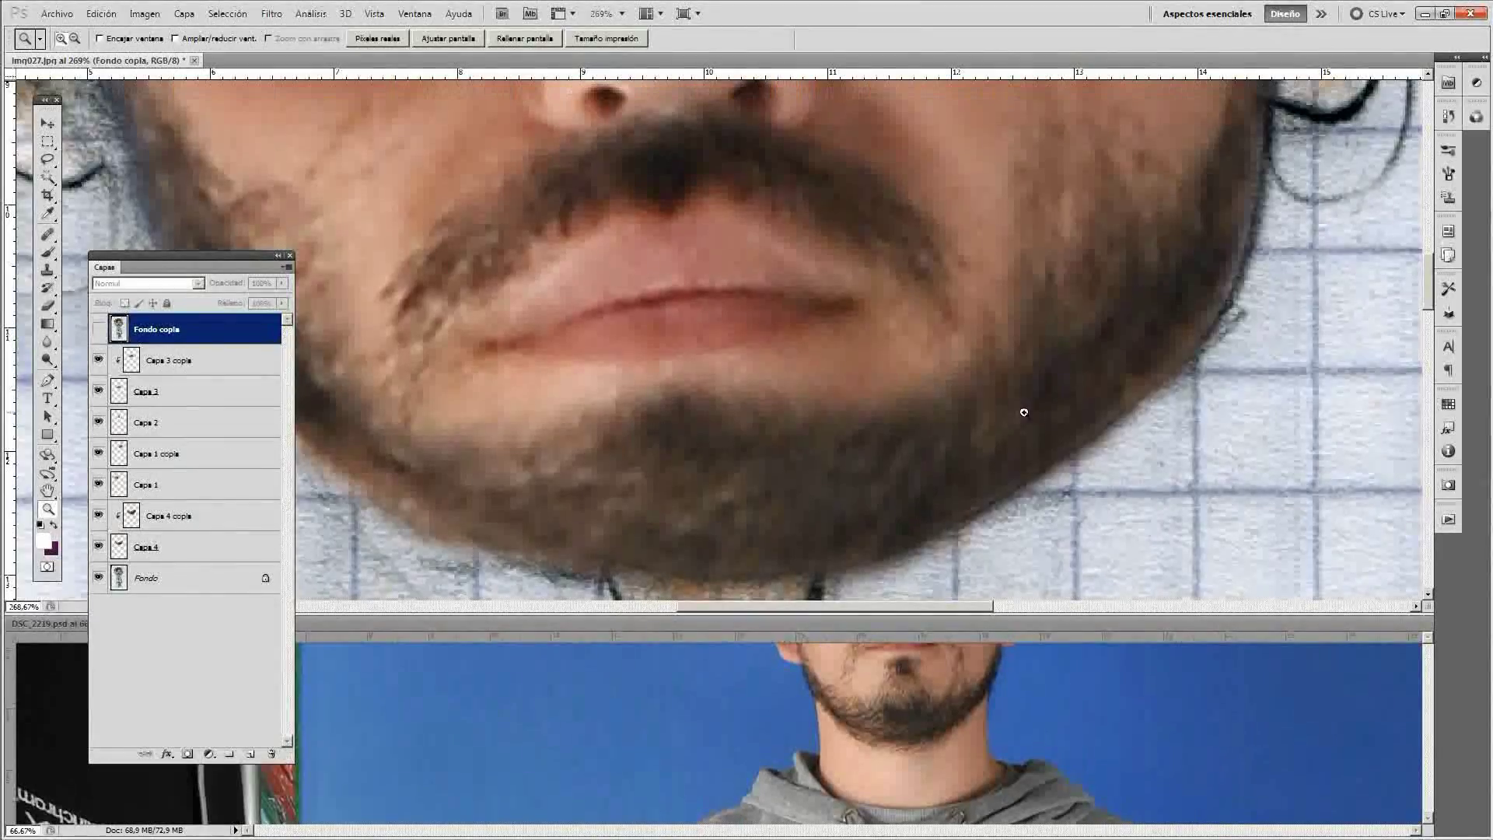
pyautogui.press('v')
pyautogui.click(692, 277)
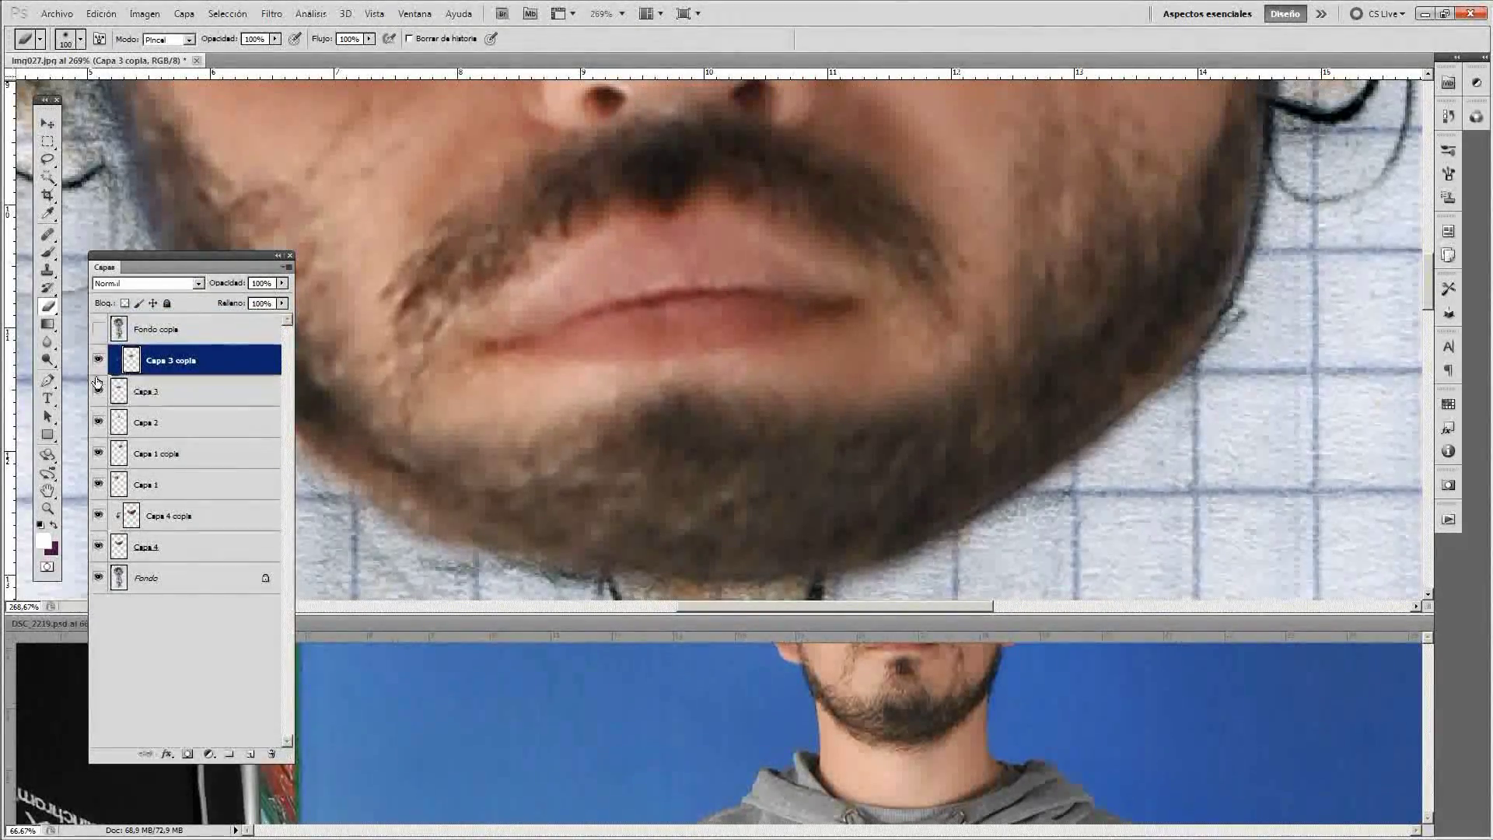
pyautogui.keyDown('alt'); pyautogui.click(98, 377); pyautogui.keyUp('alt')
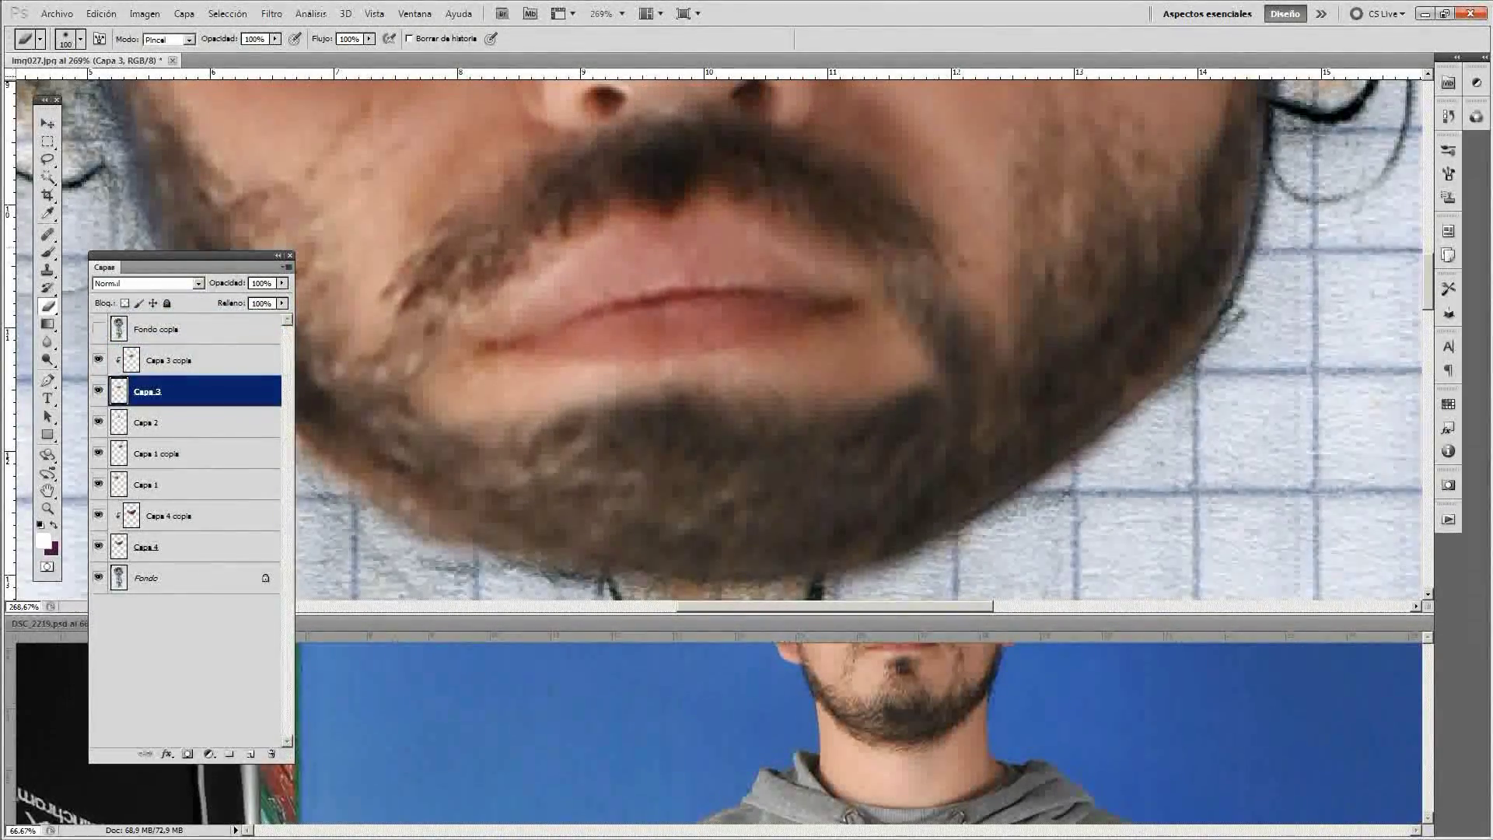
# Darken the beard on the right cheek with a 26% opacity brush.
pyautogui.press('2')
pyautogui.press('6')
pyautogui.moveTo(952, 311); pyautogui.dragTo(949, 389)
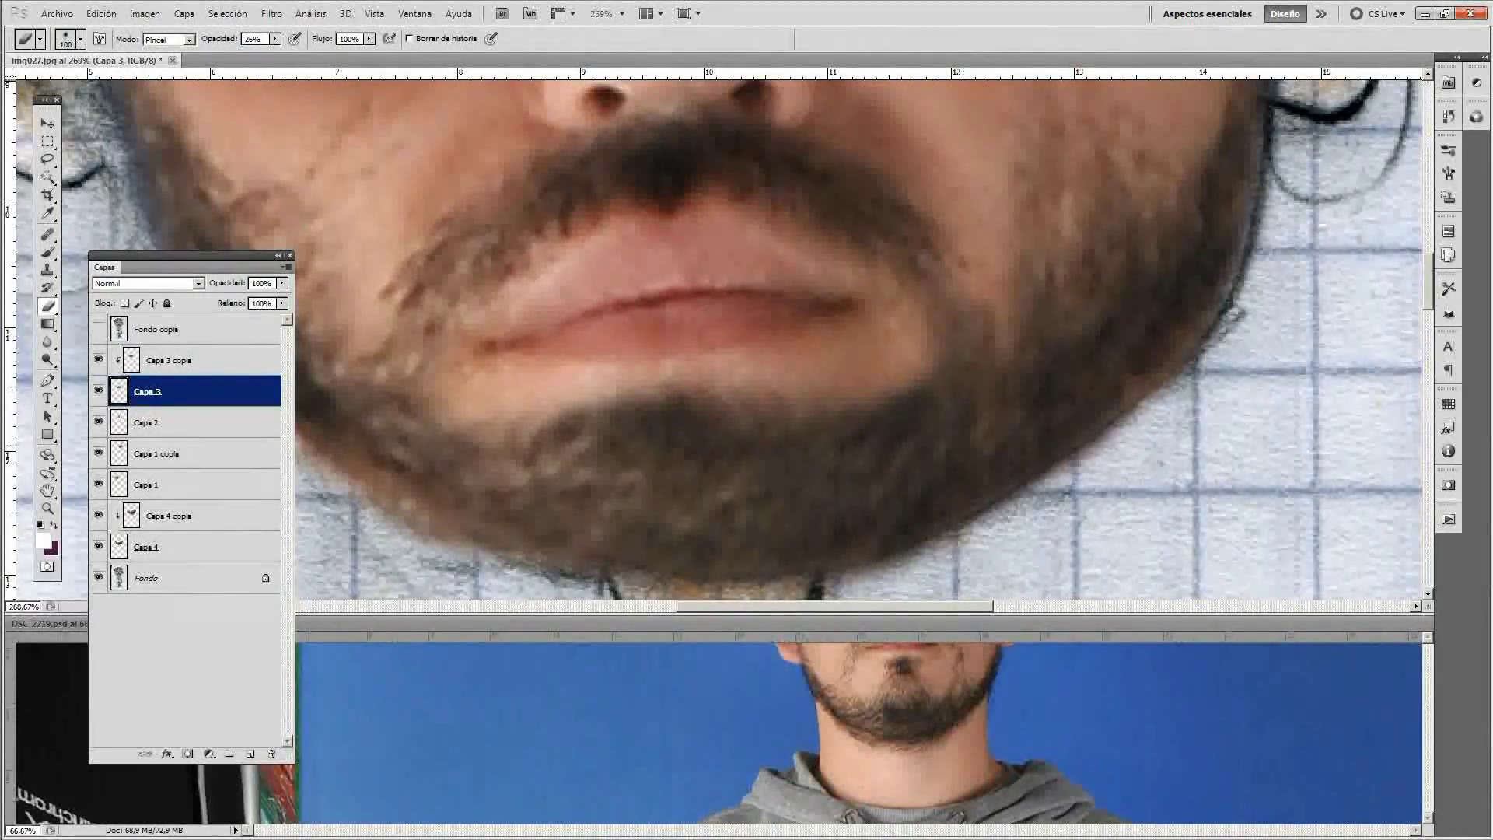
pyautogui.hotkey('ctrl', '-')
pyautogui.hotkey('ctrl', '-')
pyautogui.hotkey('ctrl', '-')
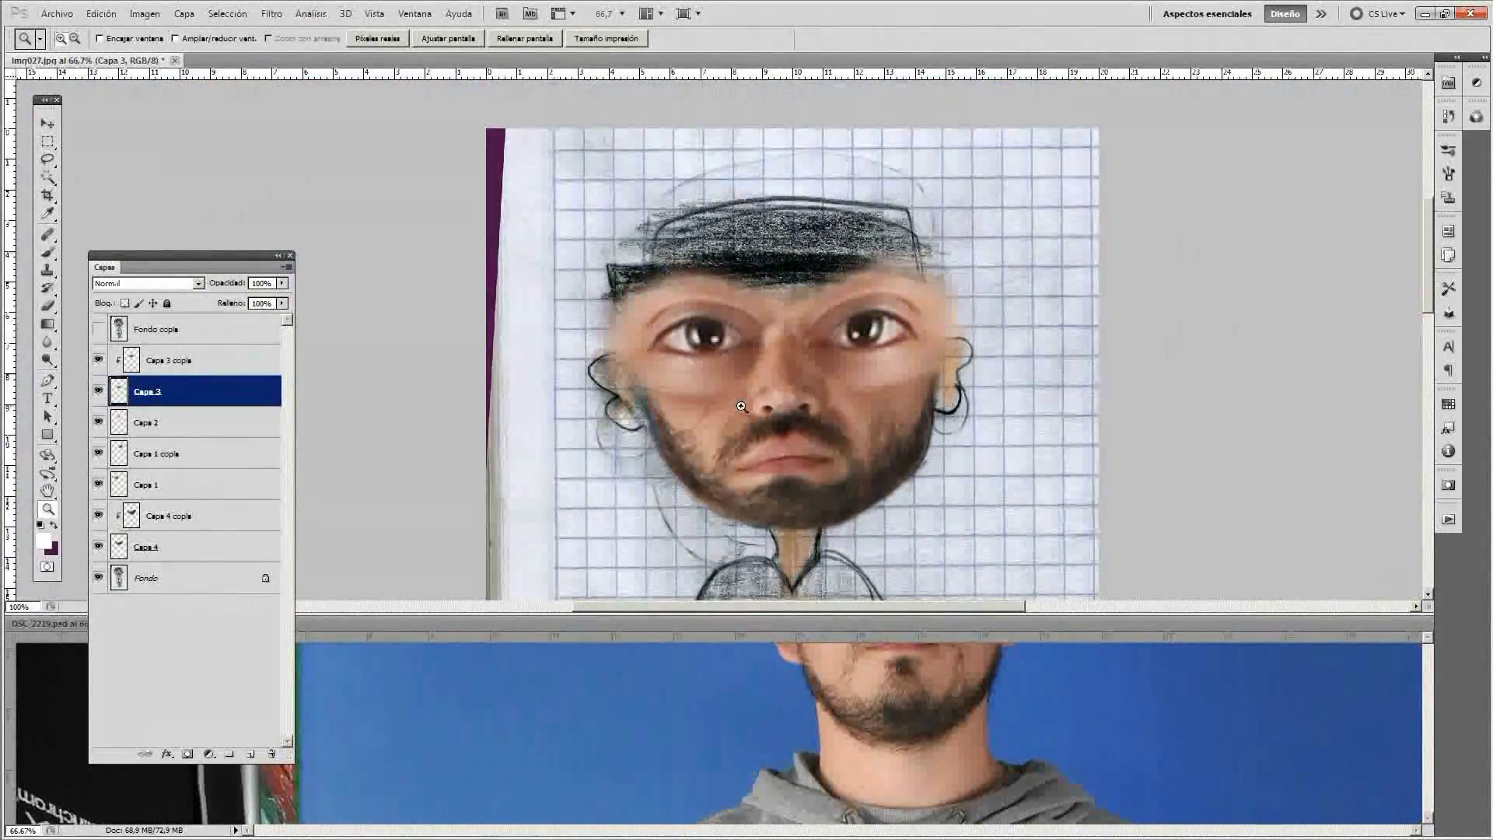
# Make the clipped copy Capa 1 copia 2 and add Capa 5 above Fondo.
pyautogui.press('v')
pyautogui.click(697, 352)
pyautogui.hotkey('ctrl', 'j')
pyautogui.press('b')
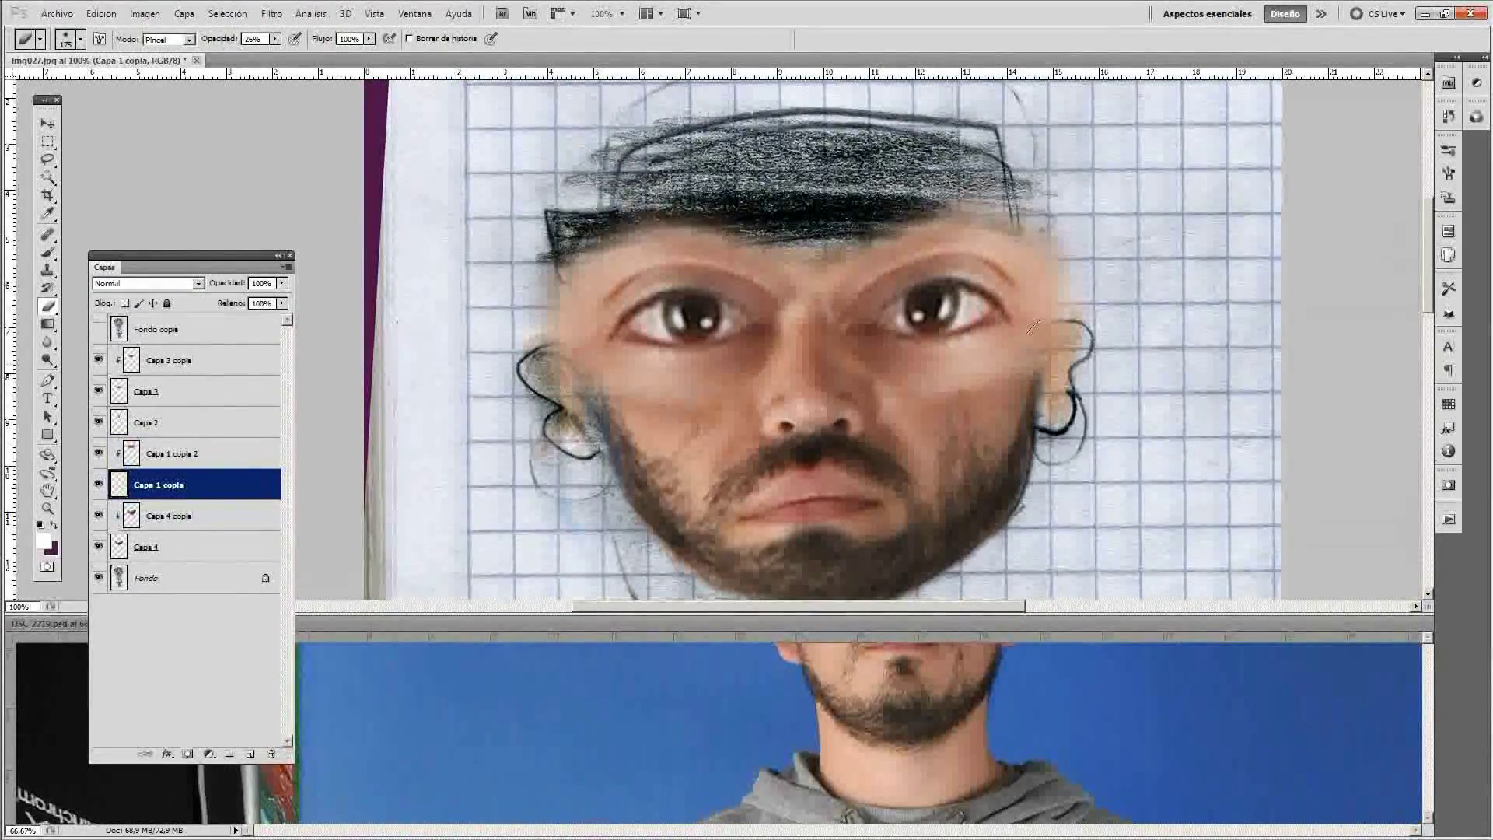
pyautogui.click(233, 585)
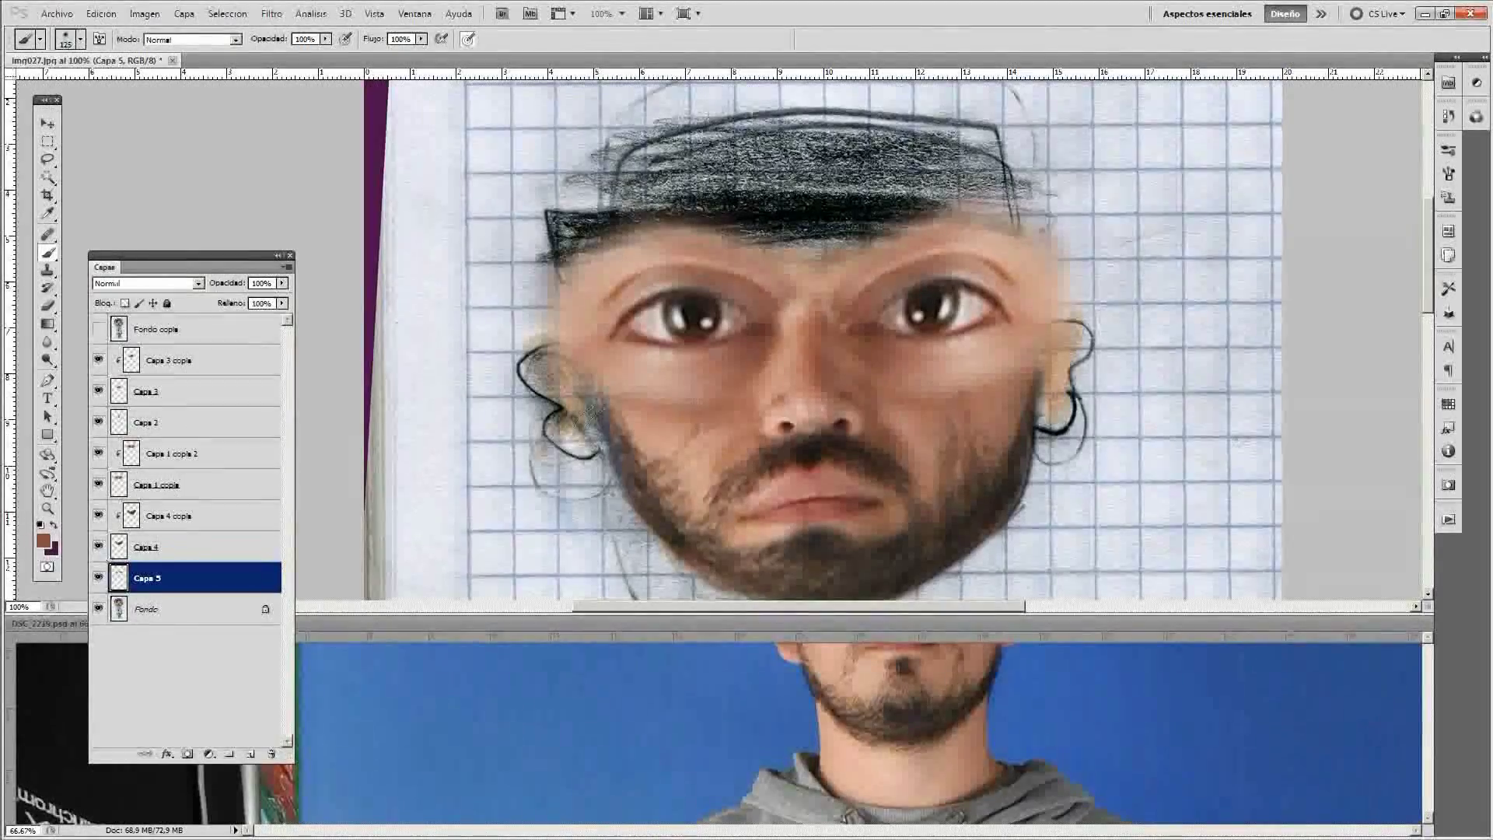
# Make Capa 4 visible, select Capa 4 copia, and zoom out to the whole caricature.
pyautogui.press('v')
pyautogui.click(702, 468)
pyautogui.click(98, 546)
pyautogui.click(171, 515)
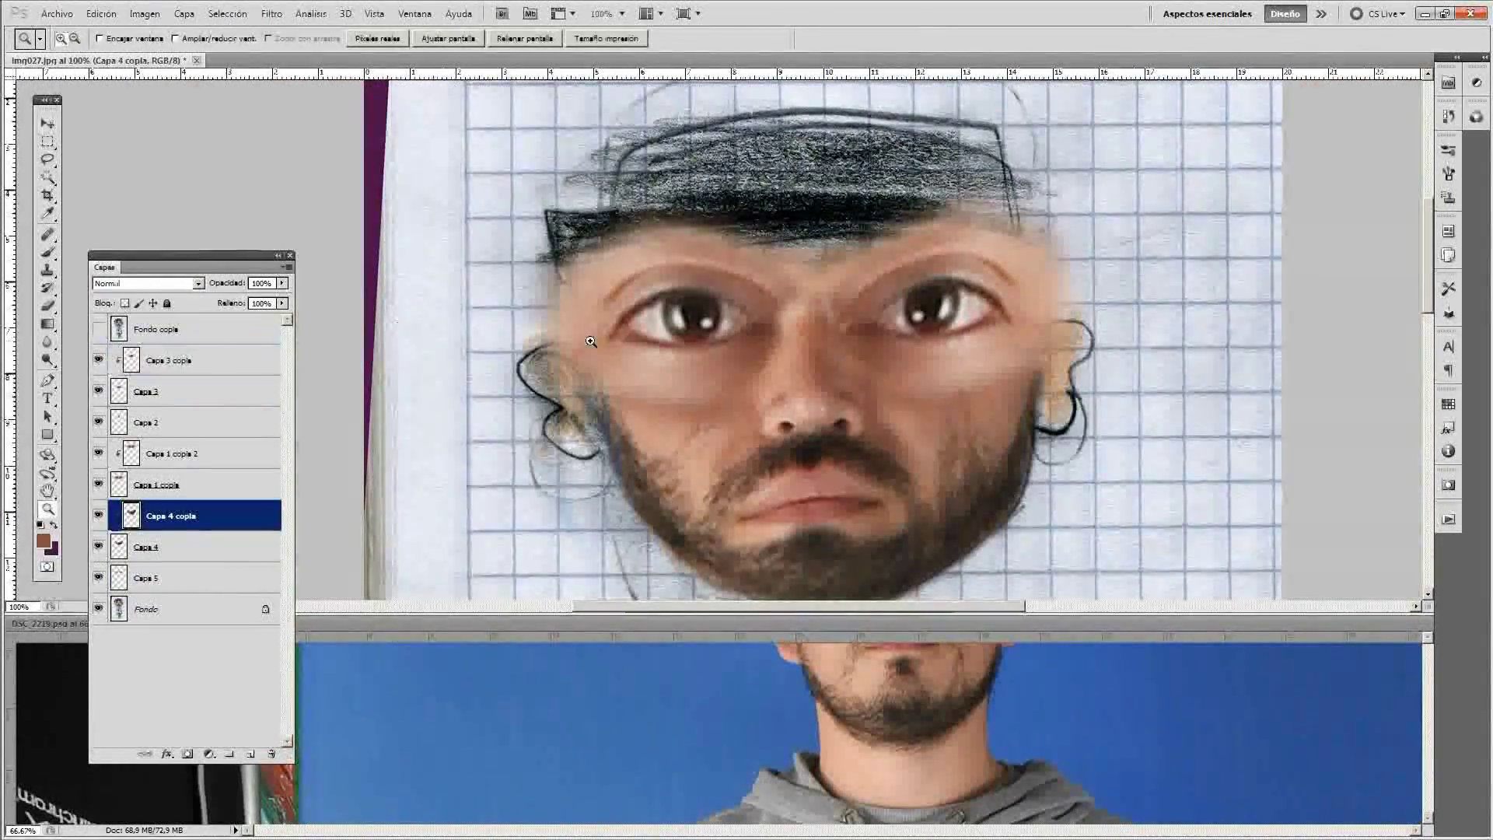
pyautogui.press('j')
pyautogui.scroll(3, 754, 513)
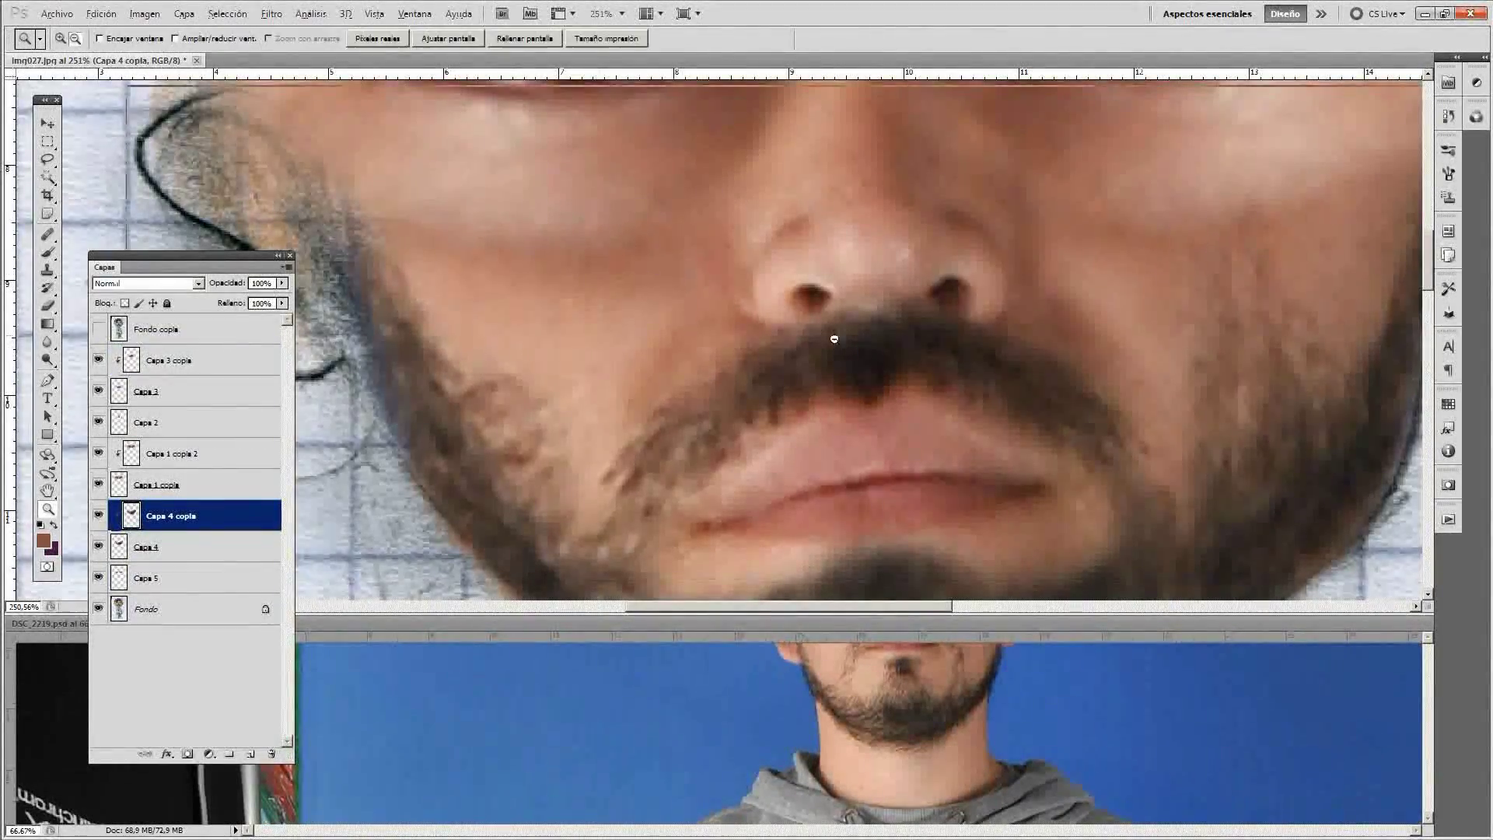
pyautogui.keyDown('alt'); pyautogui.click(786, 335); pyautogui.keyUp('alt')
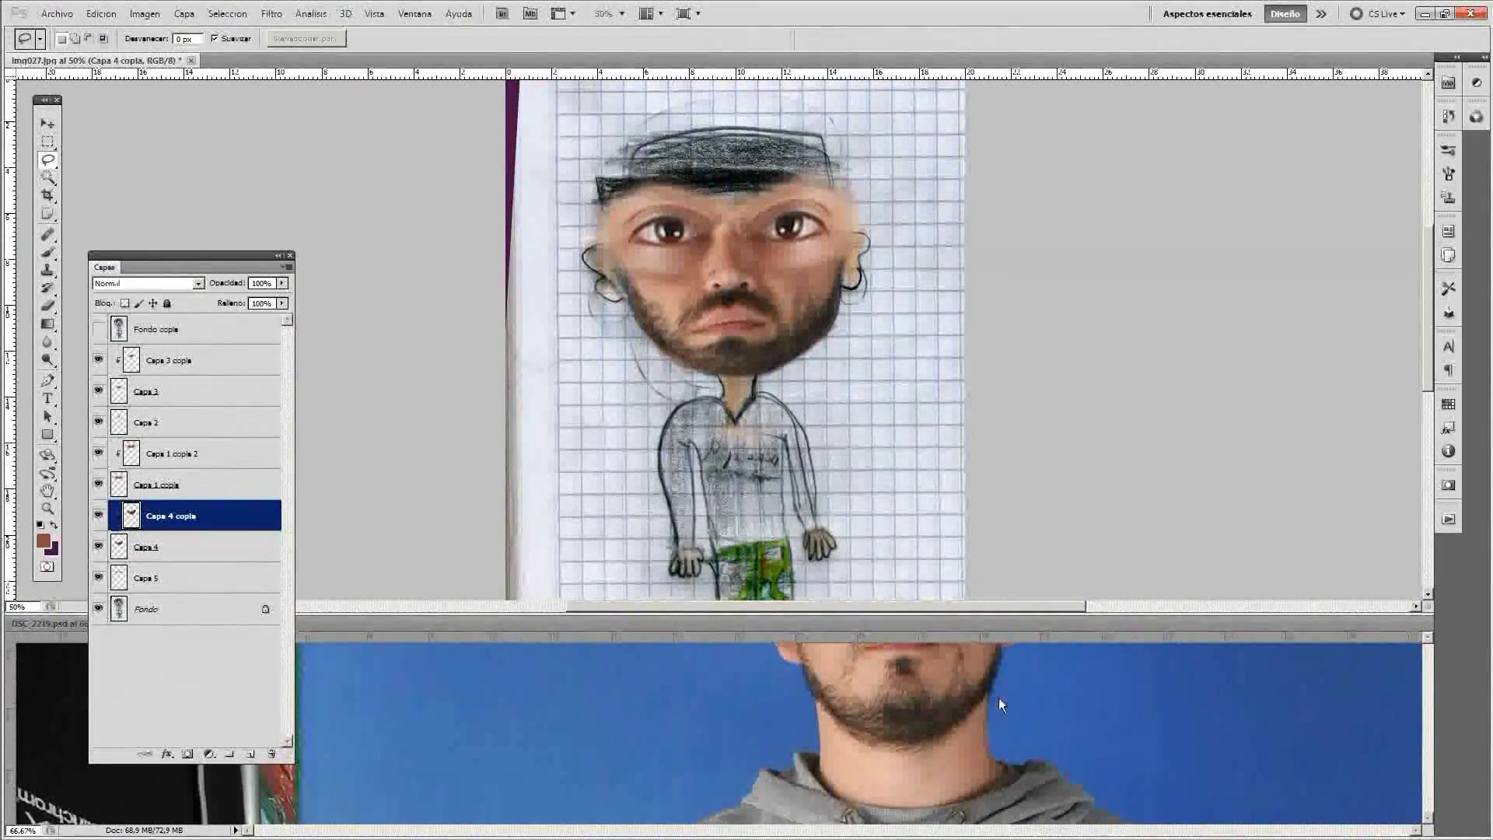
# Paste the photo's neck into the caricature, narrowed and raised under the chin.
pyautogui.moveTo(1001, 704); pyautogui.dragTo(896, 830)
pyautogui.hotkey('ctrl', 'c')
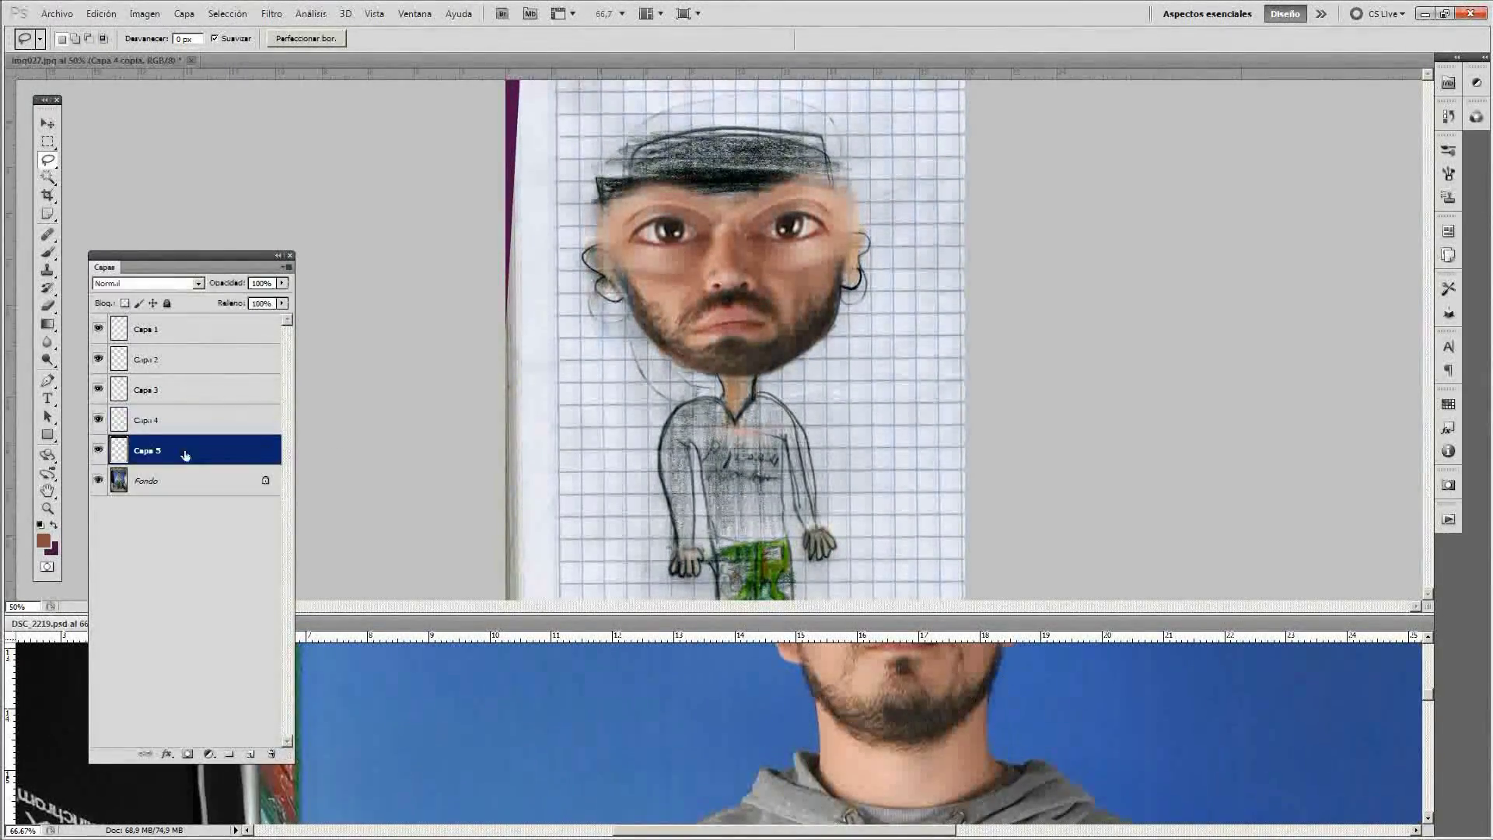
pyautogui.hotkey('ctrl', 'Tab')
pyautogui.hotkey('ctrl', 'v')
pyautogui.press('z')
pyautogui.scroll(3, 902, 439)
pyautogui.hotkey('ctrl', 't')
pyautogui.moveTo(443, 502); pyautogui.dragTo(666, 502)
pyautogui.moveTo(733, 353); pyautogui.dragTo(733, 266)
pyautogui.moveTo(723, 579)
pyautogui.mouseDown()
pyautogui.moveTo(721, 472)
pyautogui.moveTo(722, 497)
pyautogui.mouseUp()
pyautogui.press('Return')
# Add a clipped copy over the neck and shade it with a 16% opacity, size 100 brush.
pyautogui.hotkey('ctrl', 'j')
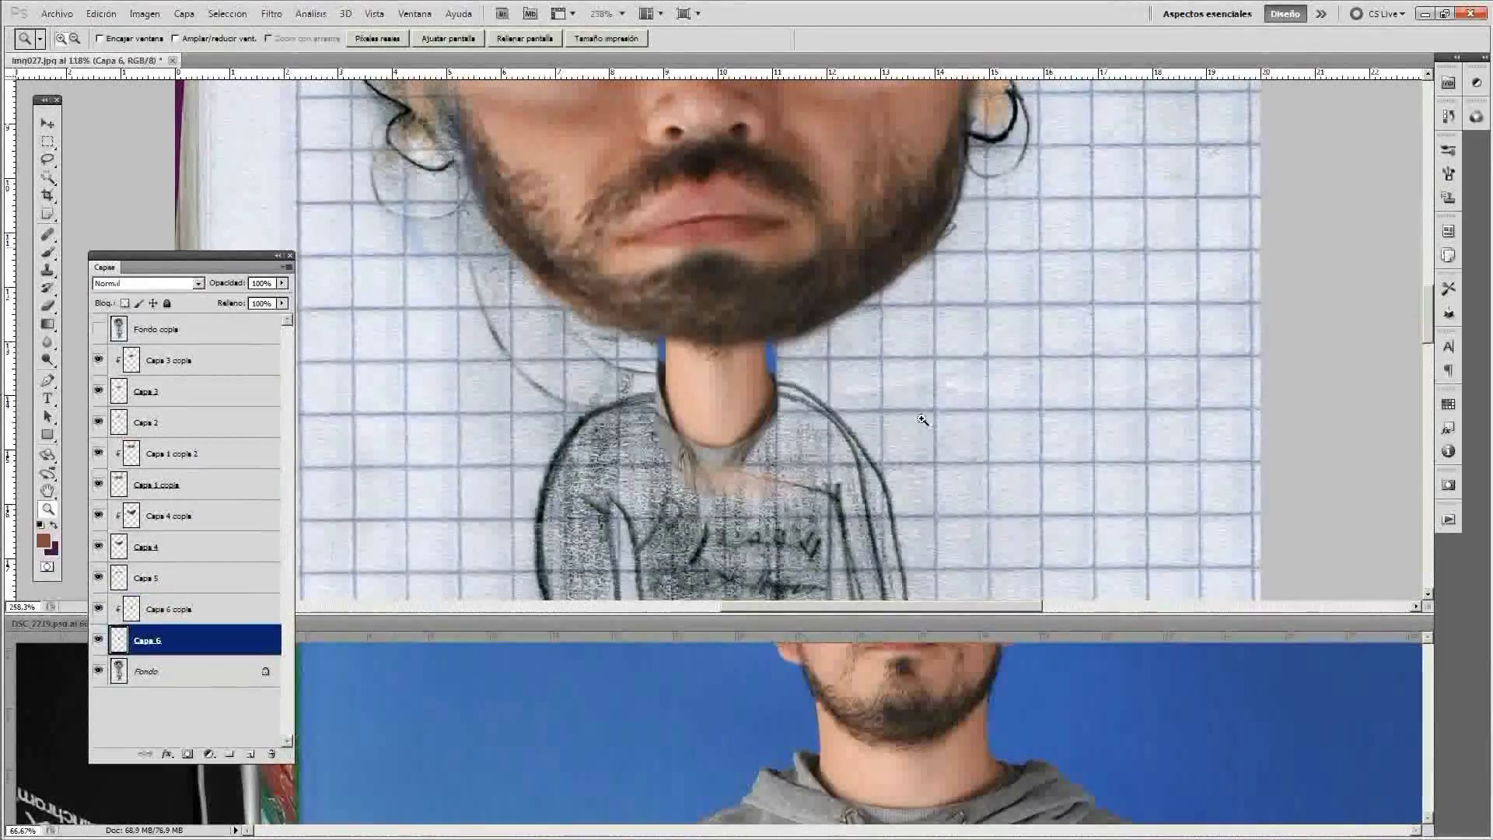
pyautogui.scroll(4, 789, 386)
pyautogui.press('b')
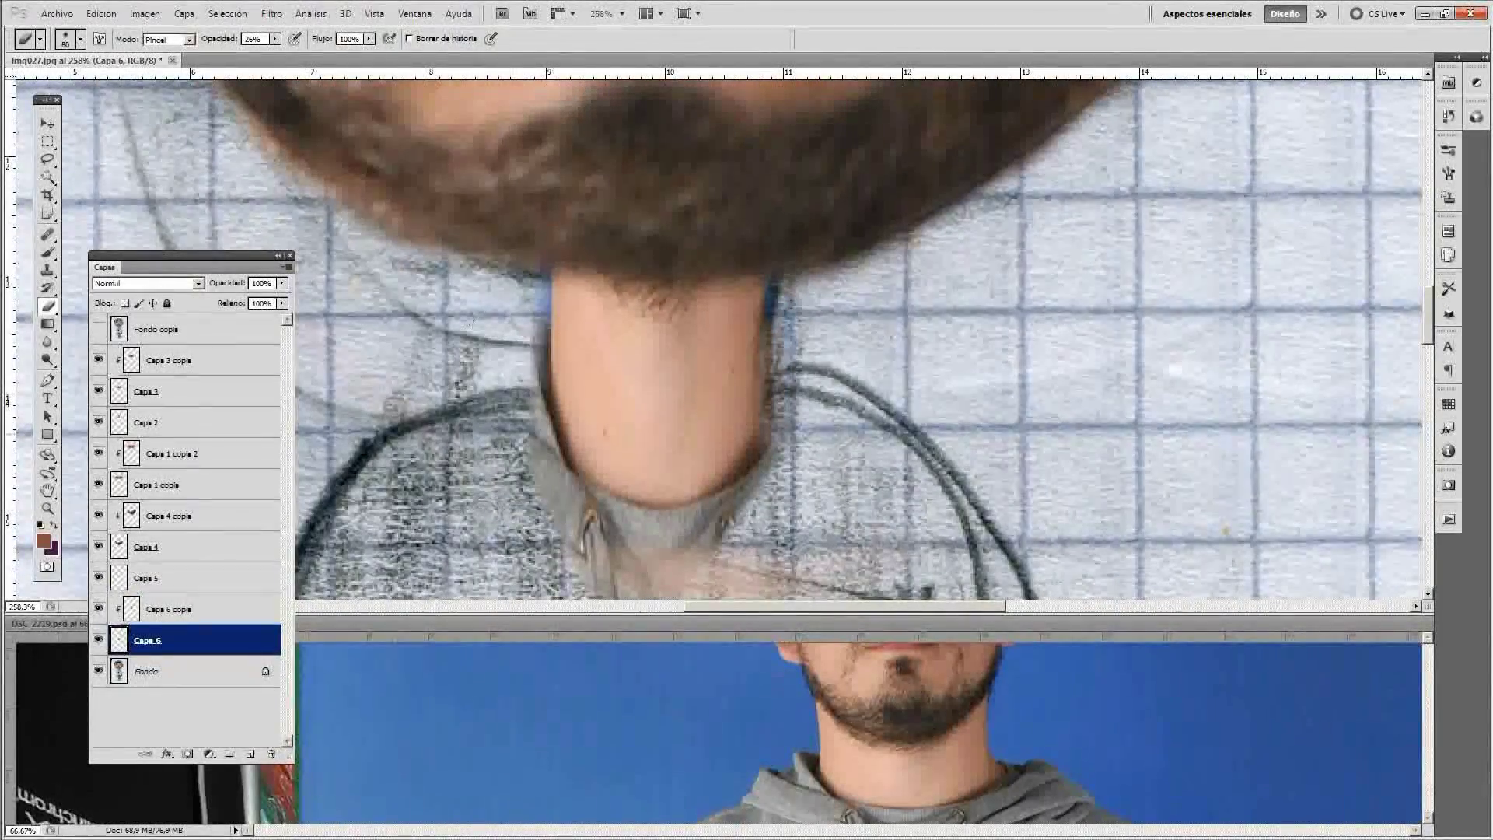
pyautogui.press('s')
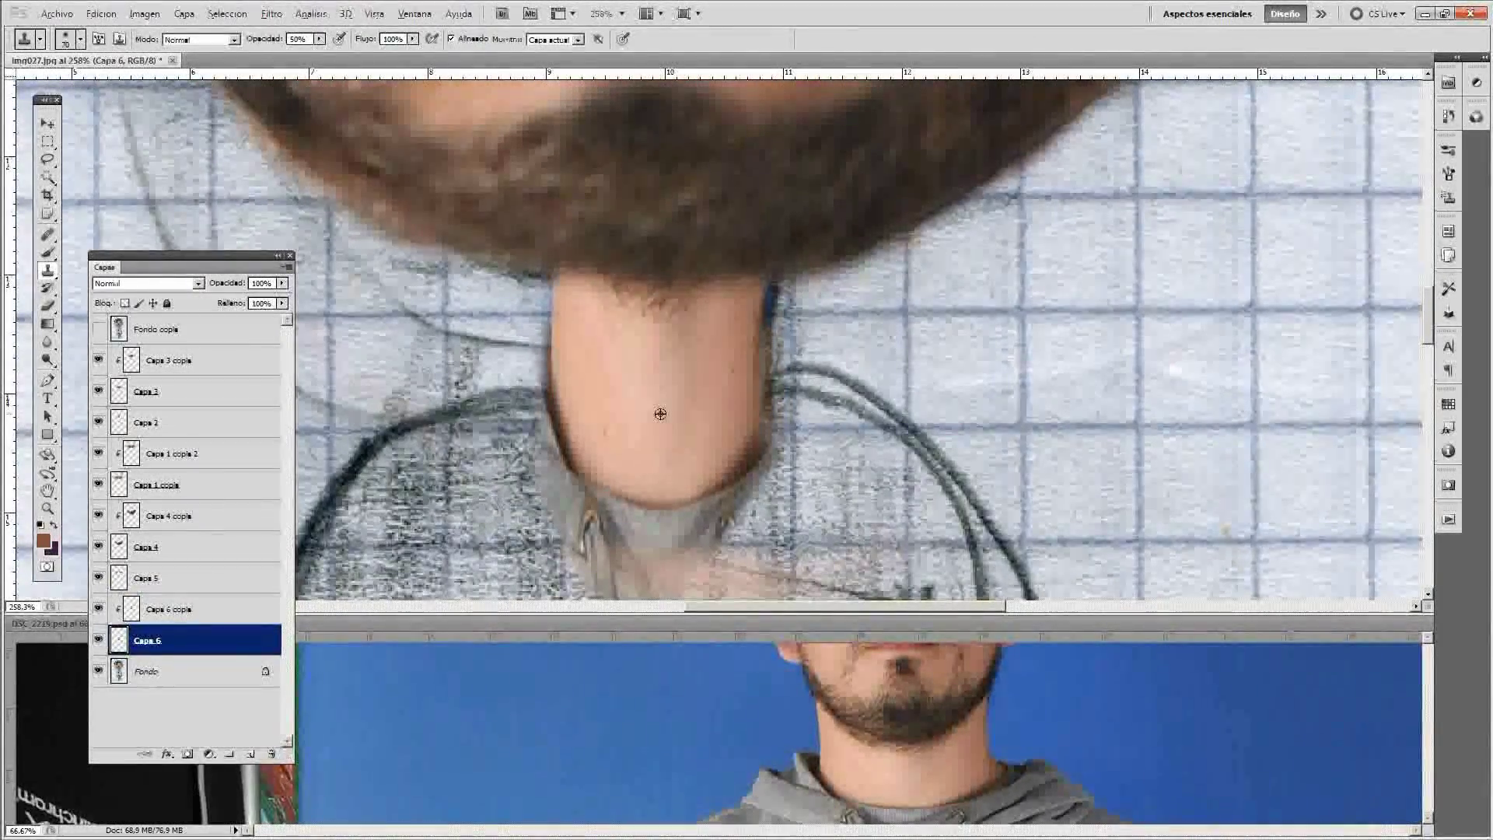
pyautogui.click(148, 610)
pyautogui.press('i')
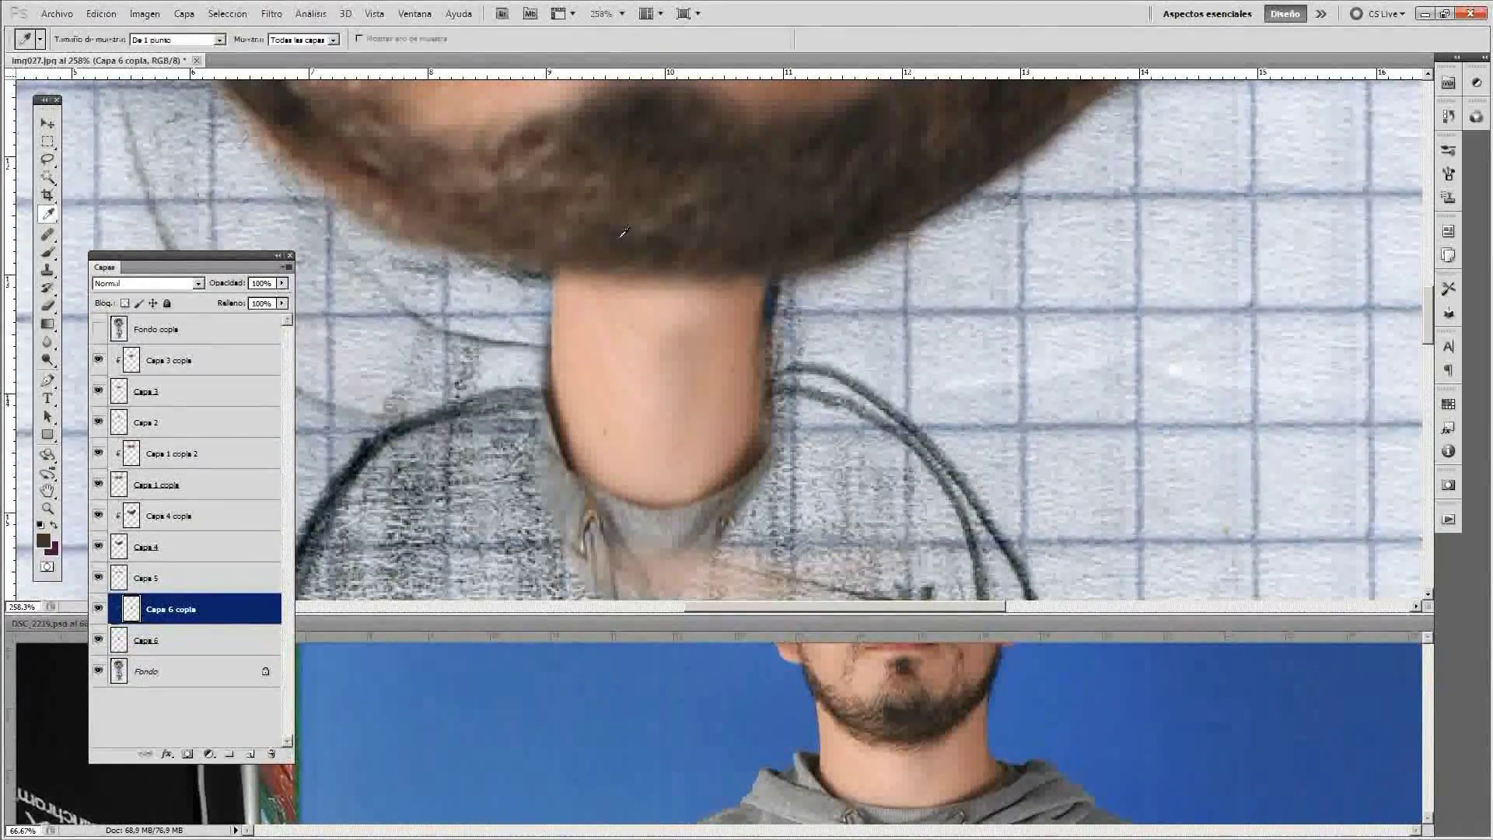
pyautogui.click(261, 53)
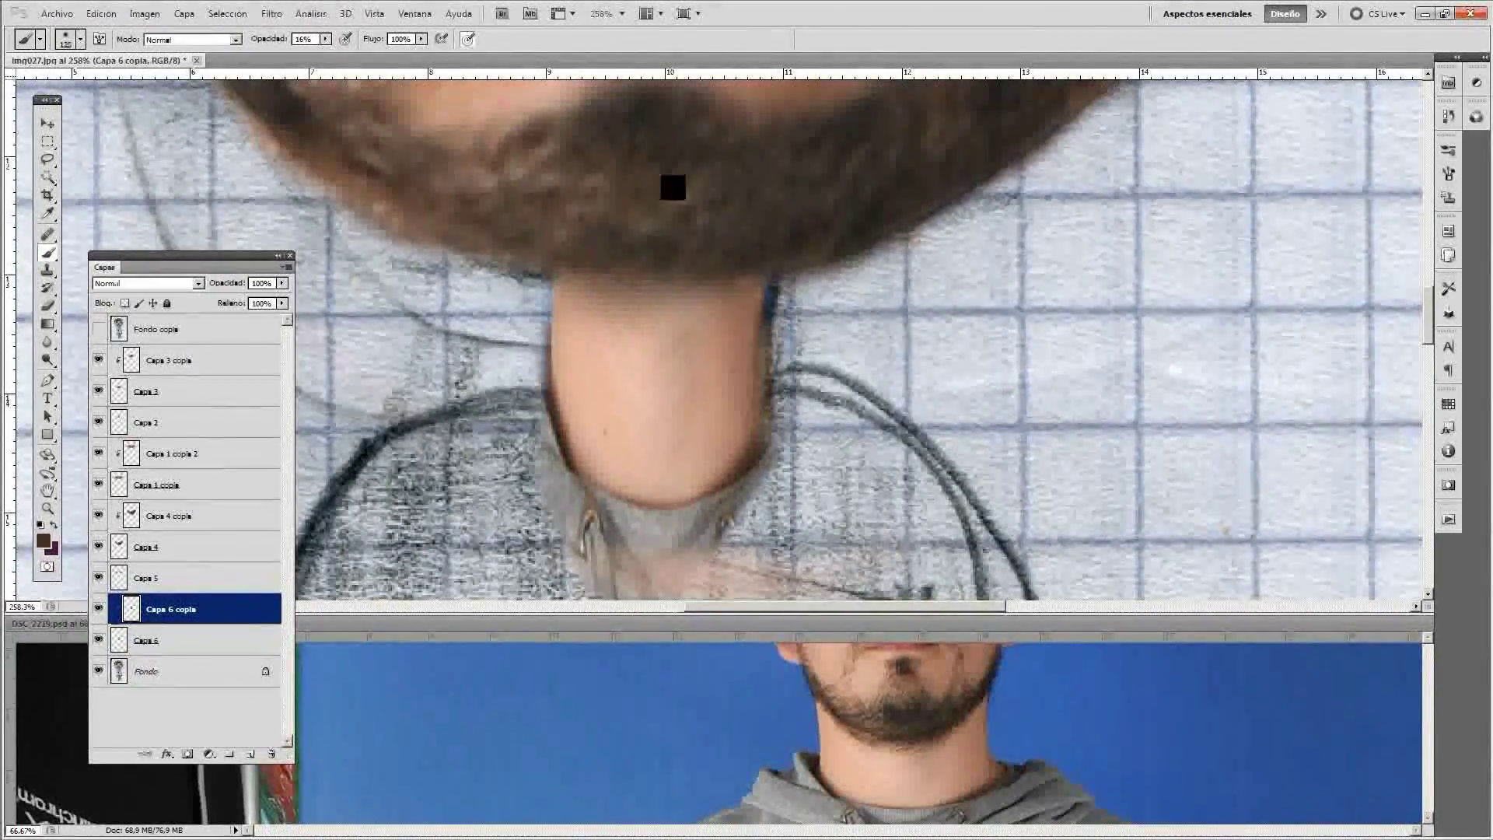
pyautogui.press('[')
pyautogui.press('[')
pyautogui.hotkey('ctrl', '0')
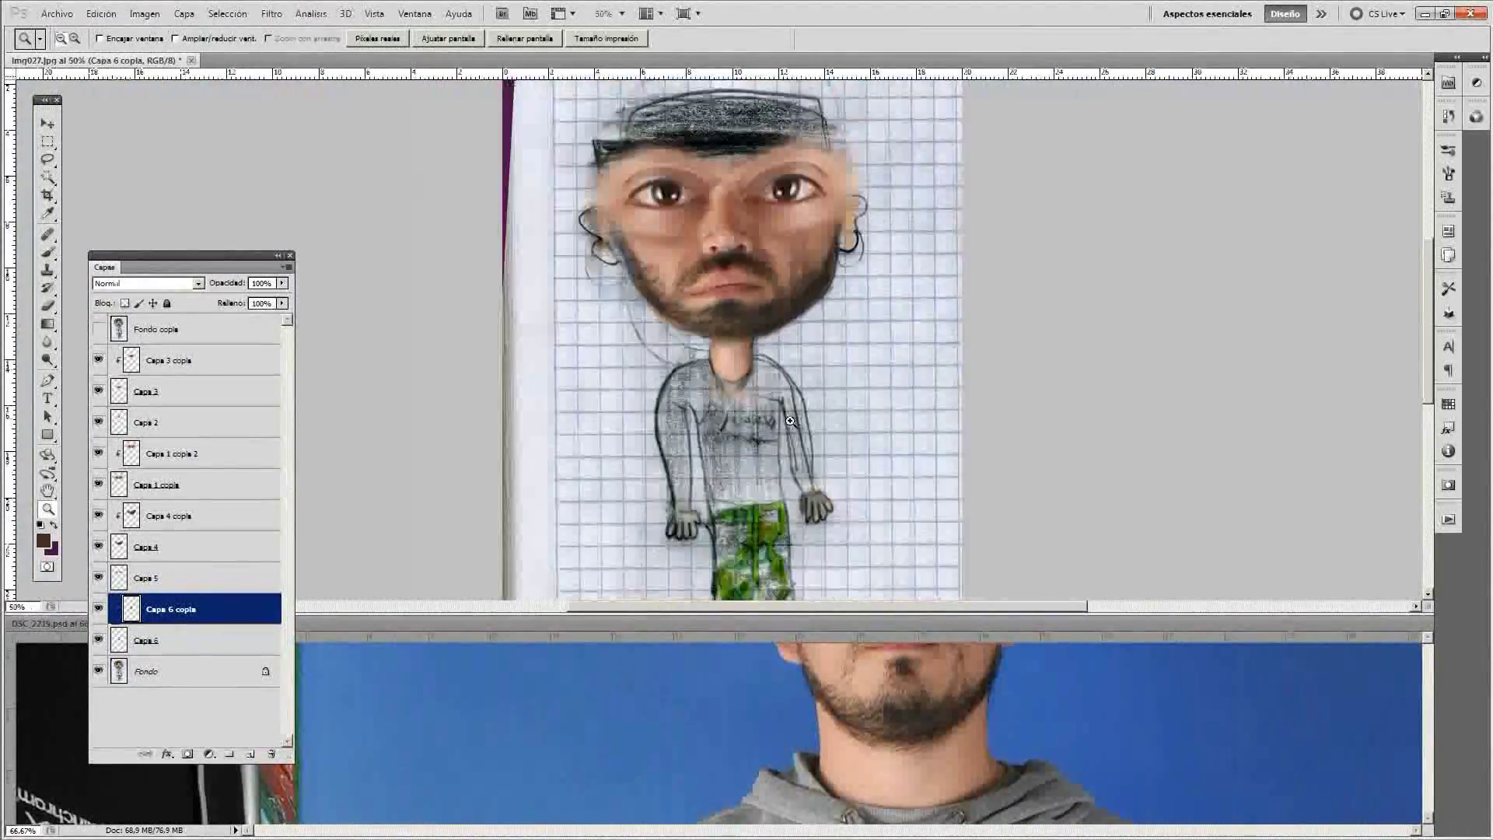
pyautogui.moveTo(544, 117); pyautogui.dragTo(1011, 544)
# Select the Capa 4 copia and Capa 4 layers and zoom out to the full caricature.
pyautogui.press('v')
pyautogui.click(155, 515)
pyautogui.click(148, 546)
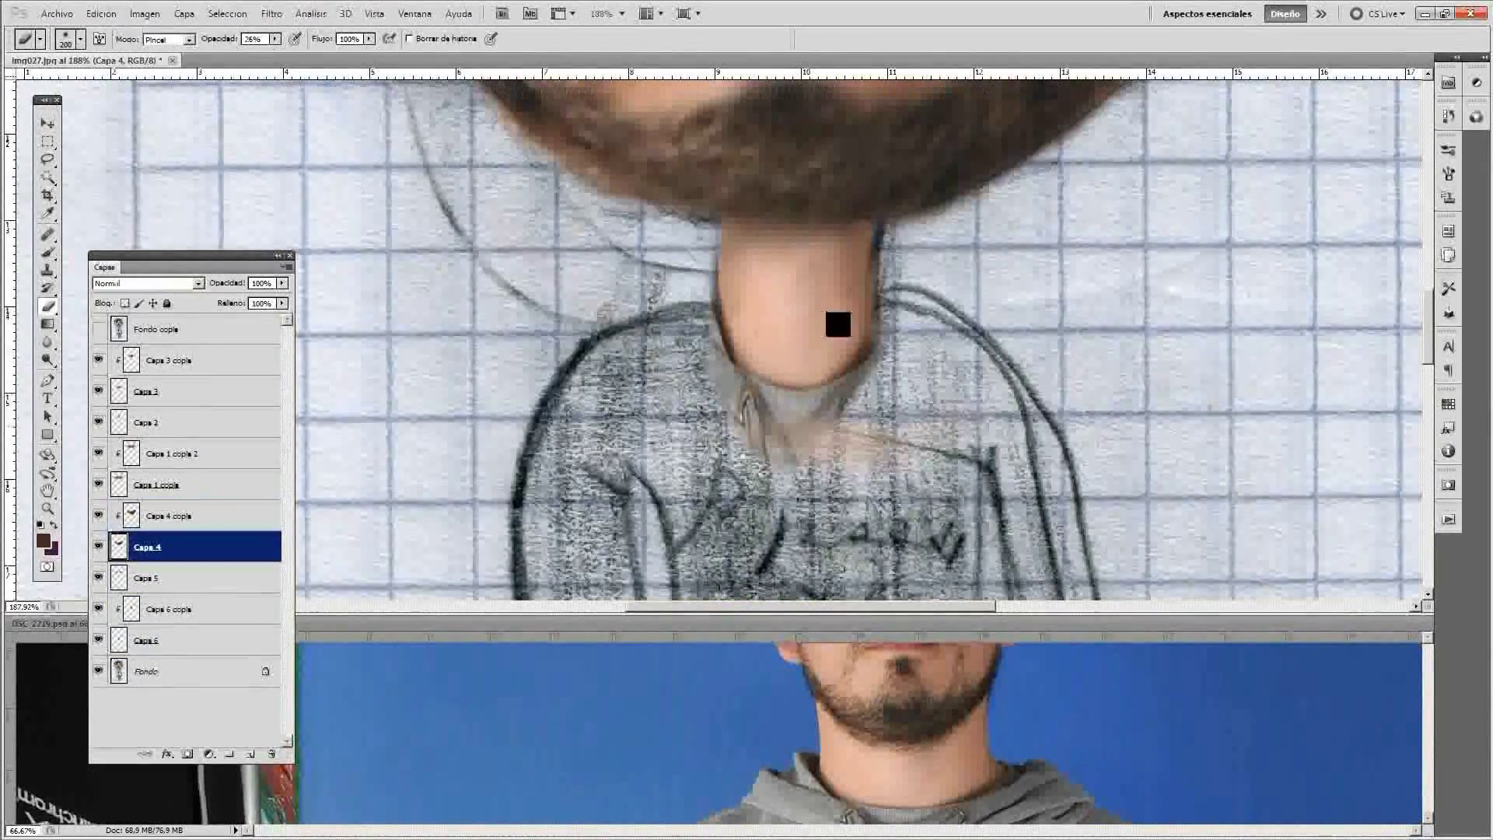
pyautogui.press('z')
pyautogui.keyDown('alt'); pyautogui.click(741, 419); pyautogui.keyUp('alt')
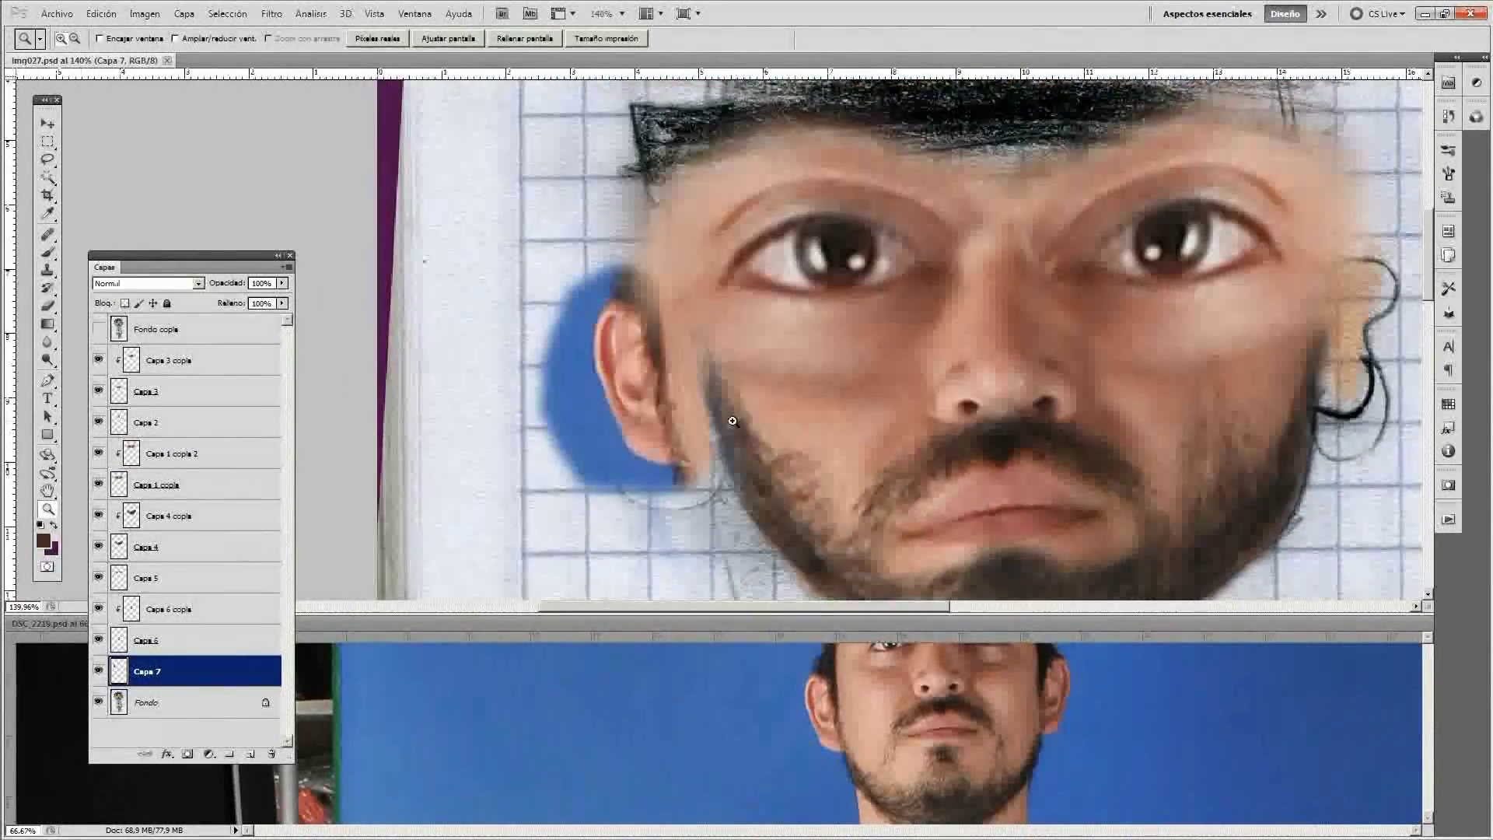
# Position and rotate the pasted ear patch beside the face, then run Liquify on it.
pyautogui.moveTo(590, 366)
pyautogui.mouseDown()
pyautogui.moveTo(663, 387)
pyautogui.moveTo(534, 470)
pyautogui.mouseUp()
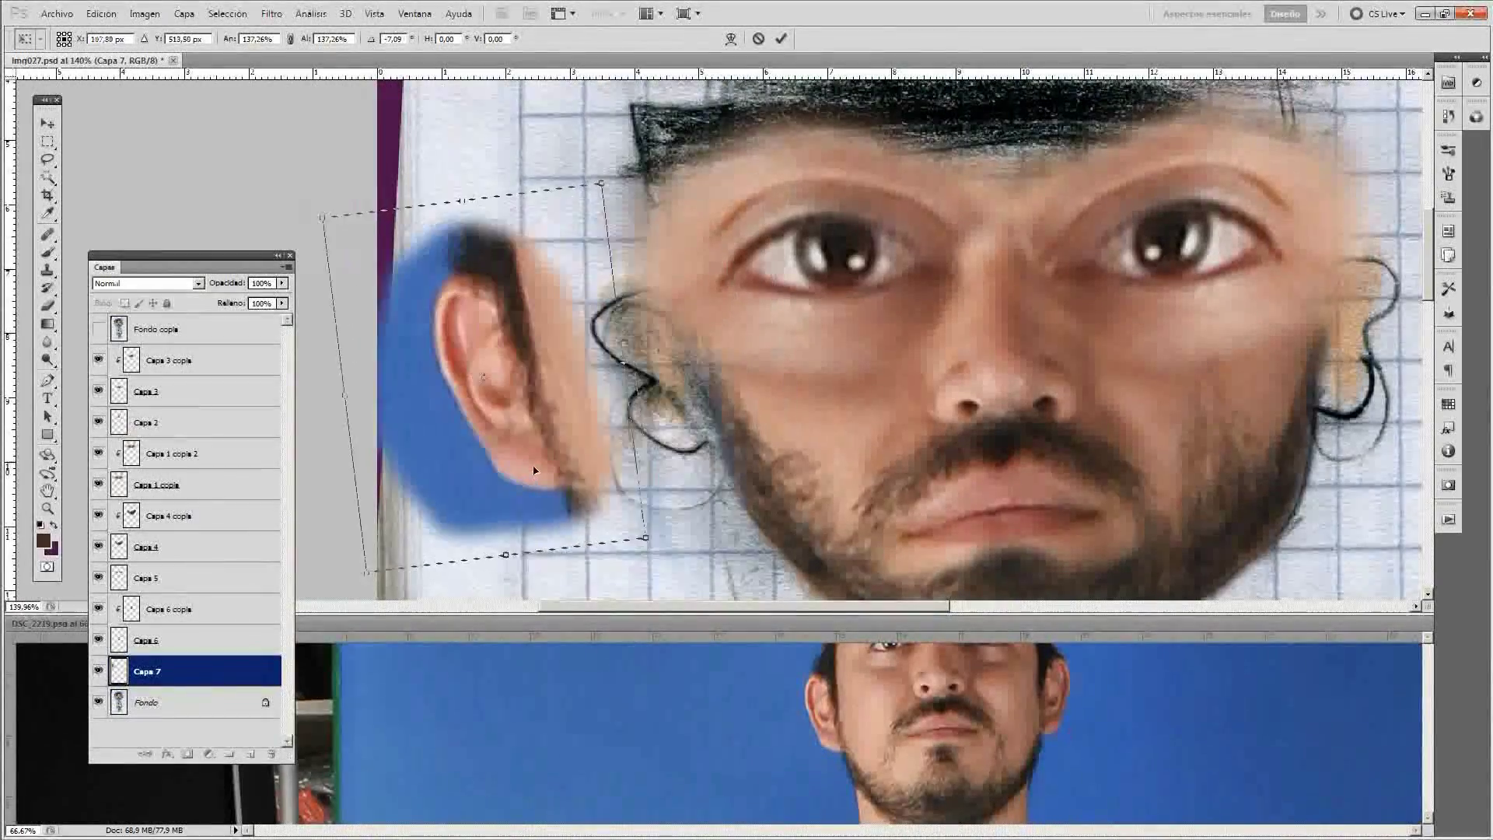
pyautogui.press('Return')
pyautogui.click(271, 13)
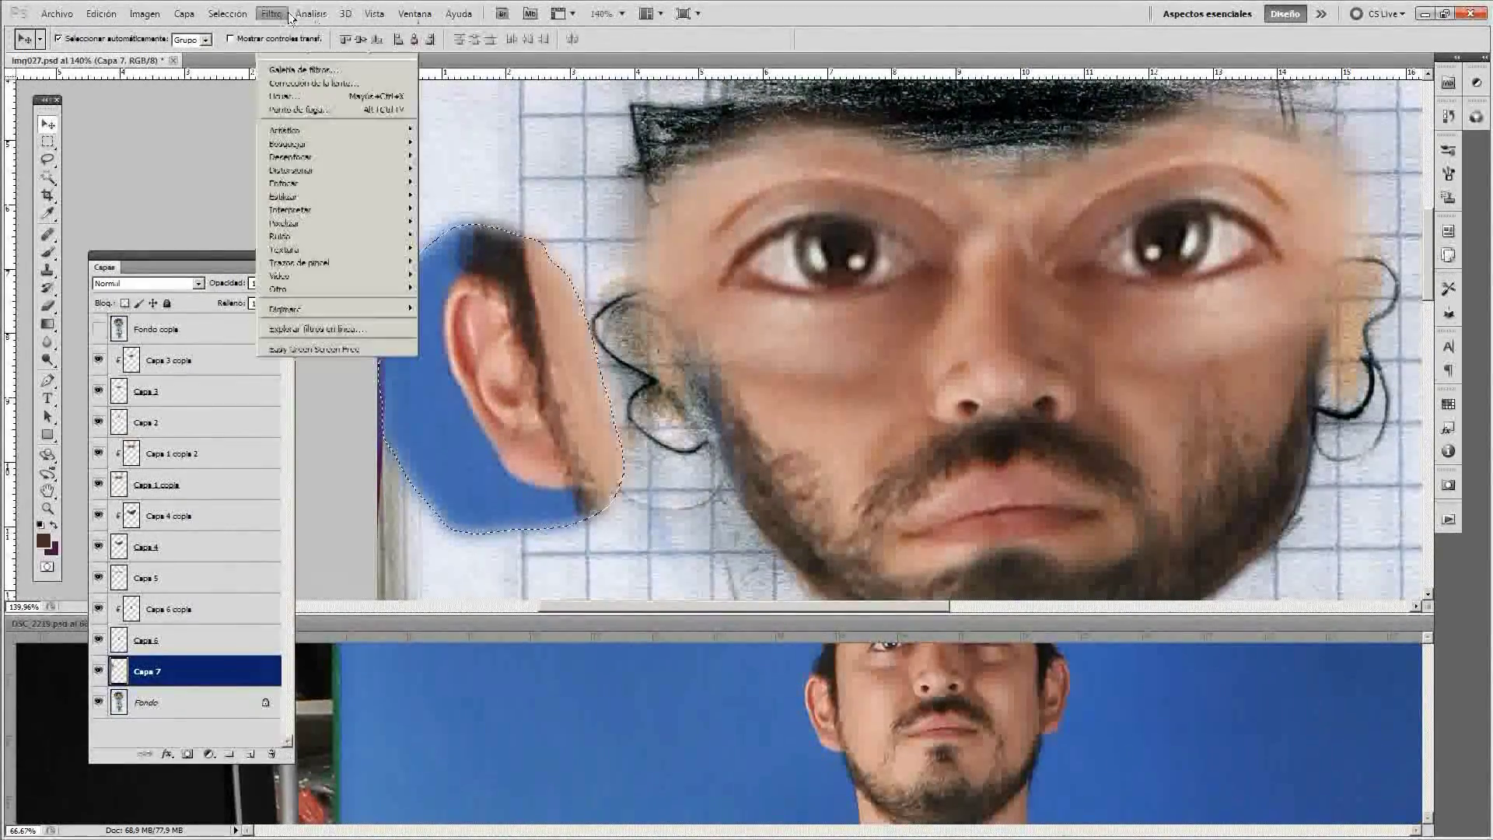
pyautogui.click(295, 109)
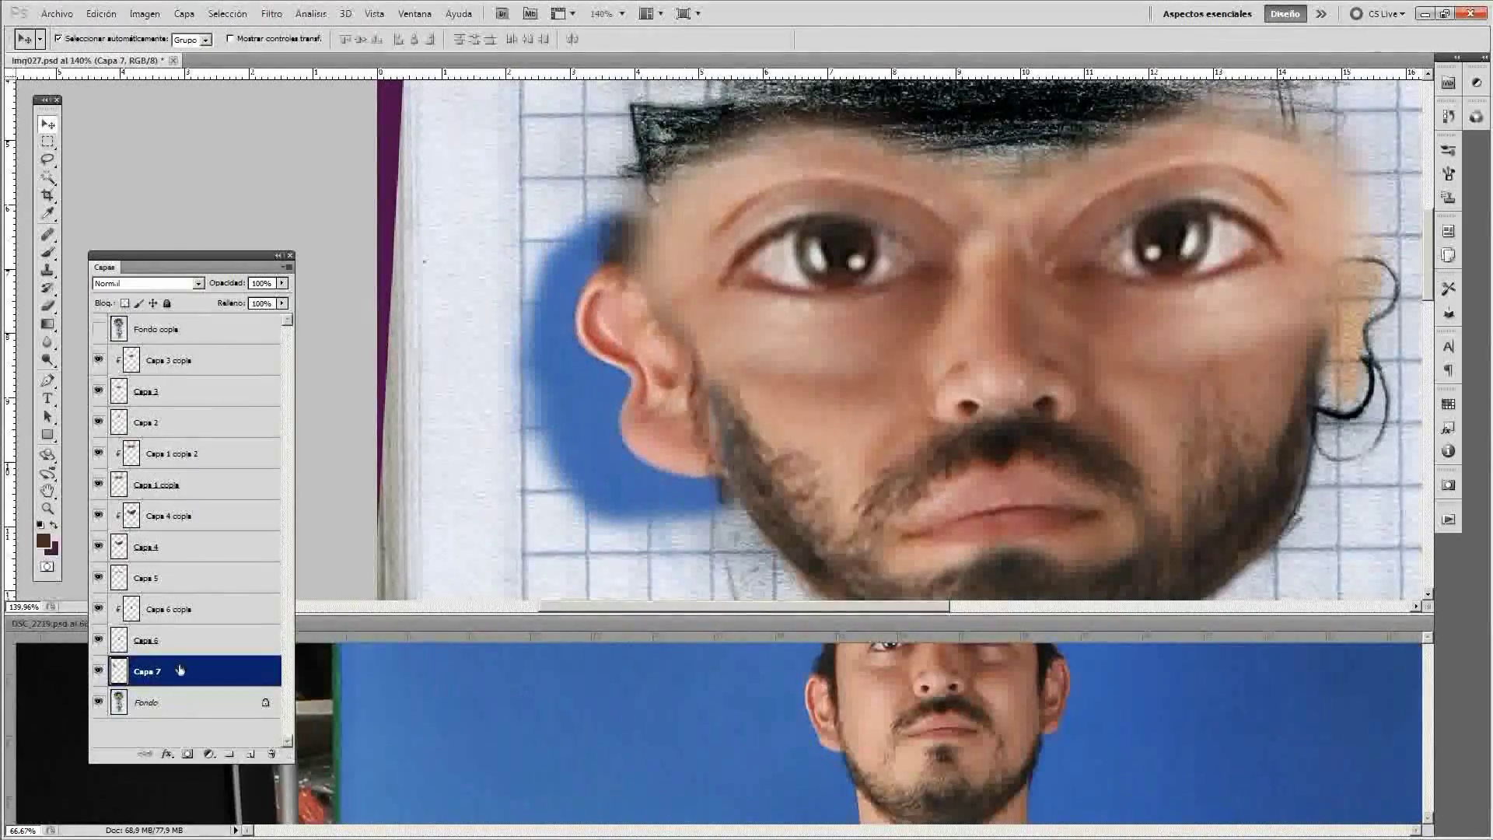
# Refit the ear at 64% fill, restore 100% fill, and delete its blue backdrop.
pyautogui.hotkey('ctrl', 't')
pyautogui.hotkey('shift', '6')
pyautogui.hotkey('shift', '4')
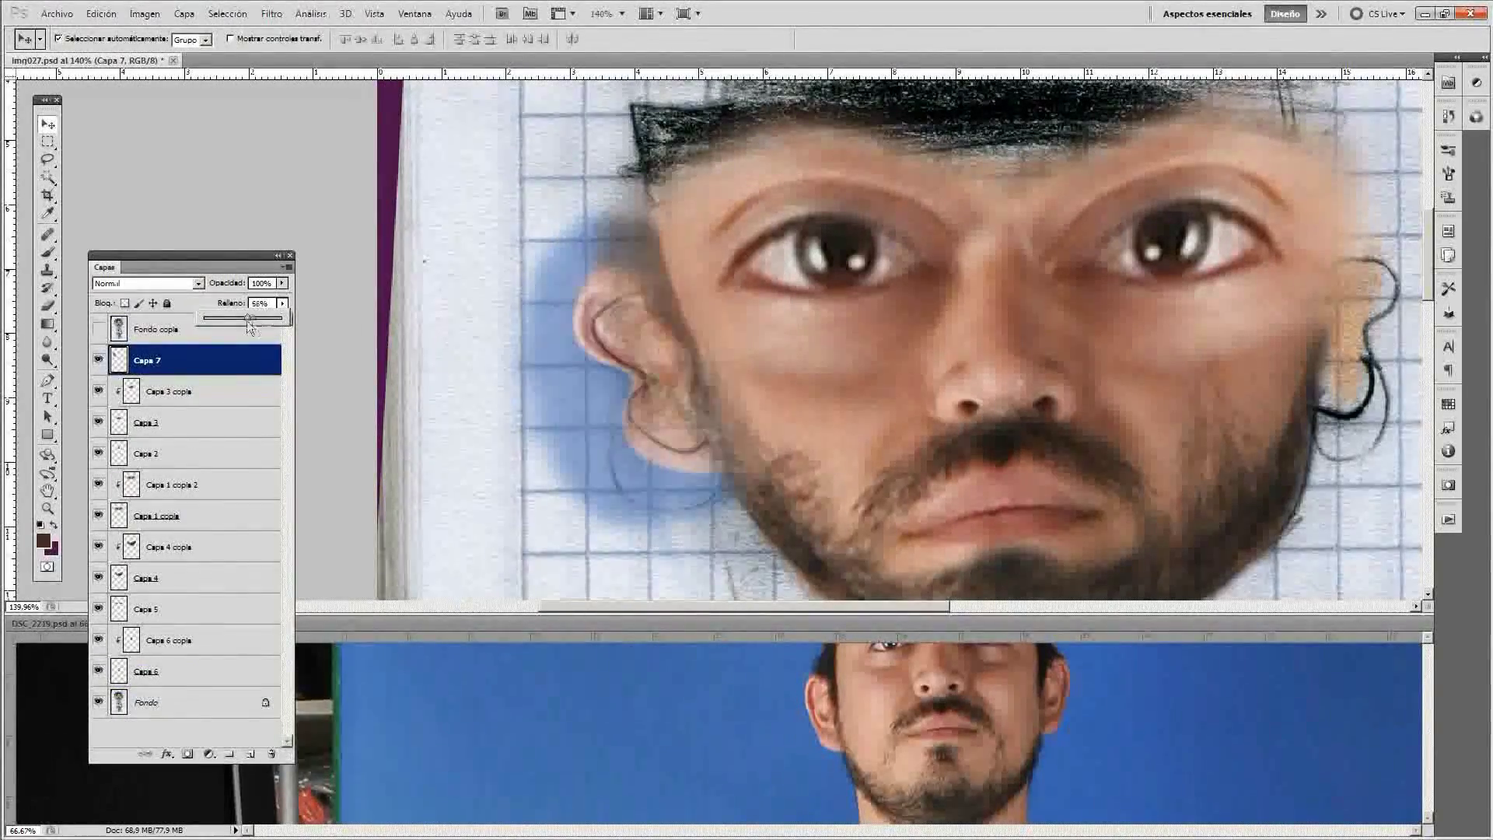
pyautogui.press('Return')
pyautogui.hotkey('shift', '0')
pyautogui.press('b')
pyautogui.press('Delete')
pyautogui.hotkey('ctrl', 'd')
# Brush-shade the ear's edge into the cheek and zoom in on the cheek beside it.
pyautogui.press('b')
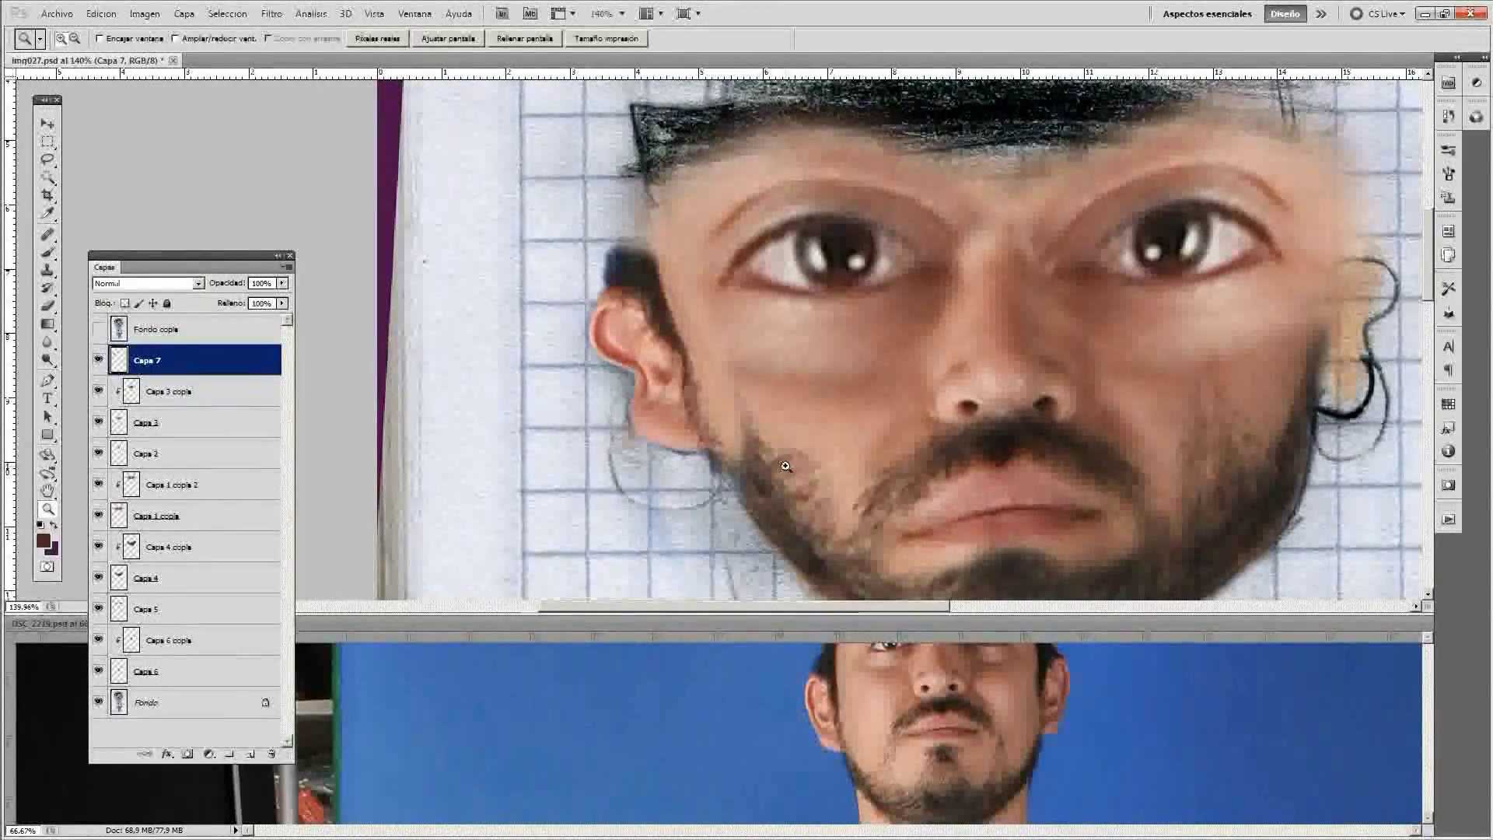
pyautogui.scroll(3, 574, 508)
pyautogui.moveTo(754, 401); pyautogui.dragTo(797, 603)
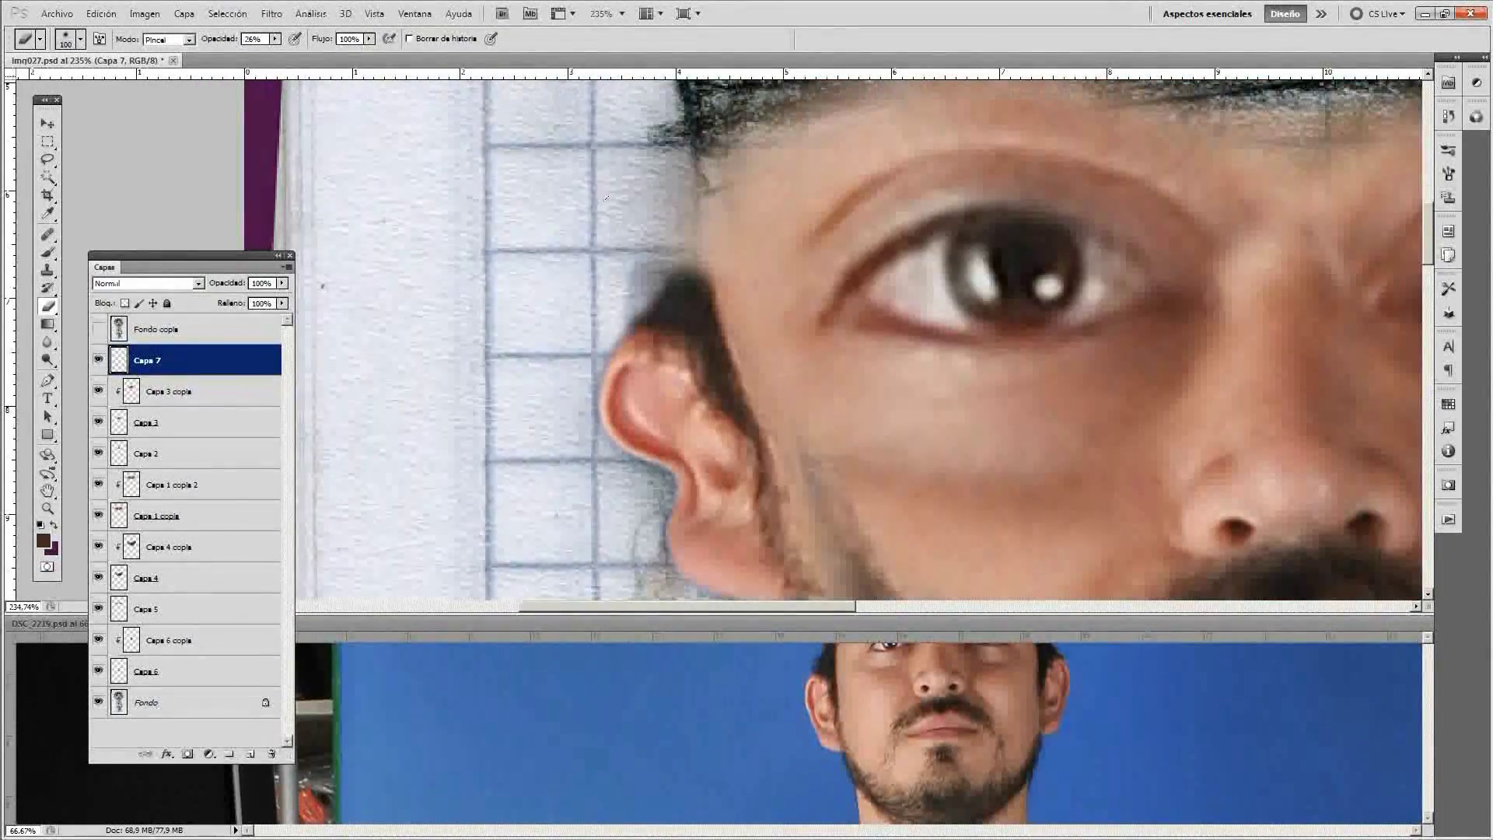
pyautogui.hotkey('ctrl', 'd')
pyautogui.press('z')
pyautogui.moveTo(810, 443); pyautogui.dragTo(794, 409)
# Sample a cheek skin tone, stroke the beard faintly with a 150 brush, and outline the left ear.
pyautogui.press('i')
pyautogui.click(833, 446)
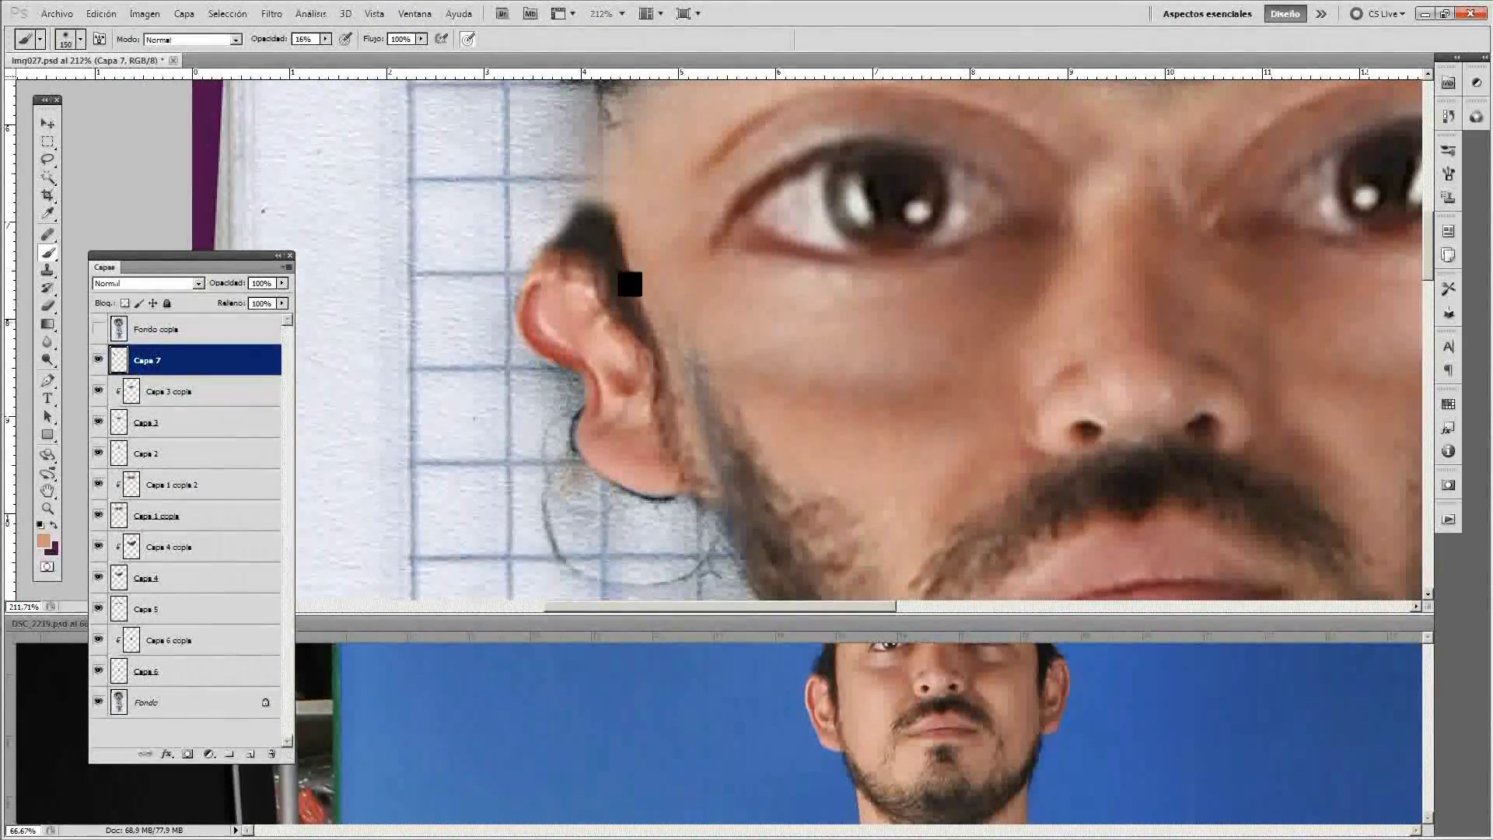
pyautogui.press(']')
pyautogui.press(']')
pyautogui.scroll(-1, 566, 124)
pyautogui.hscroll(5, 924, 264)
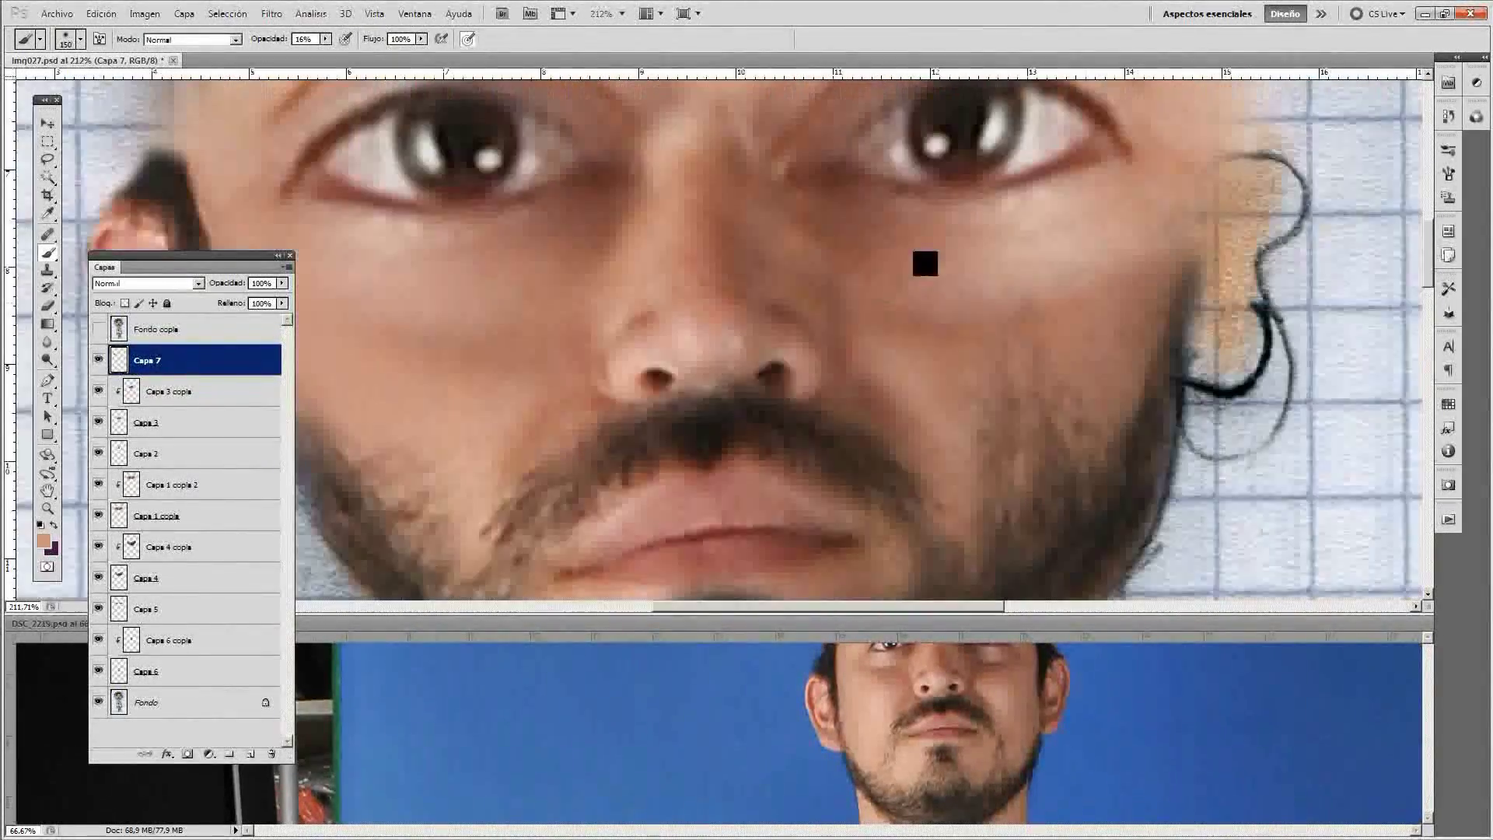
pyautogui.moveTo(1042, 427); pyautogui.dragTo(1058, 498)
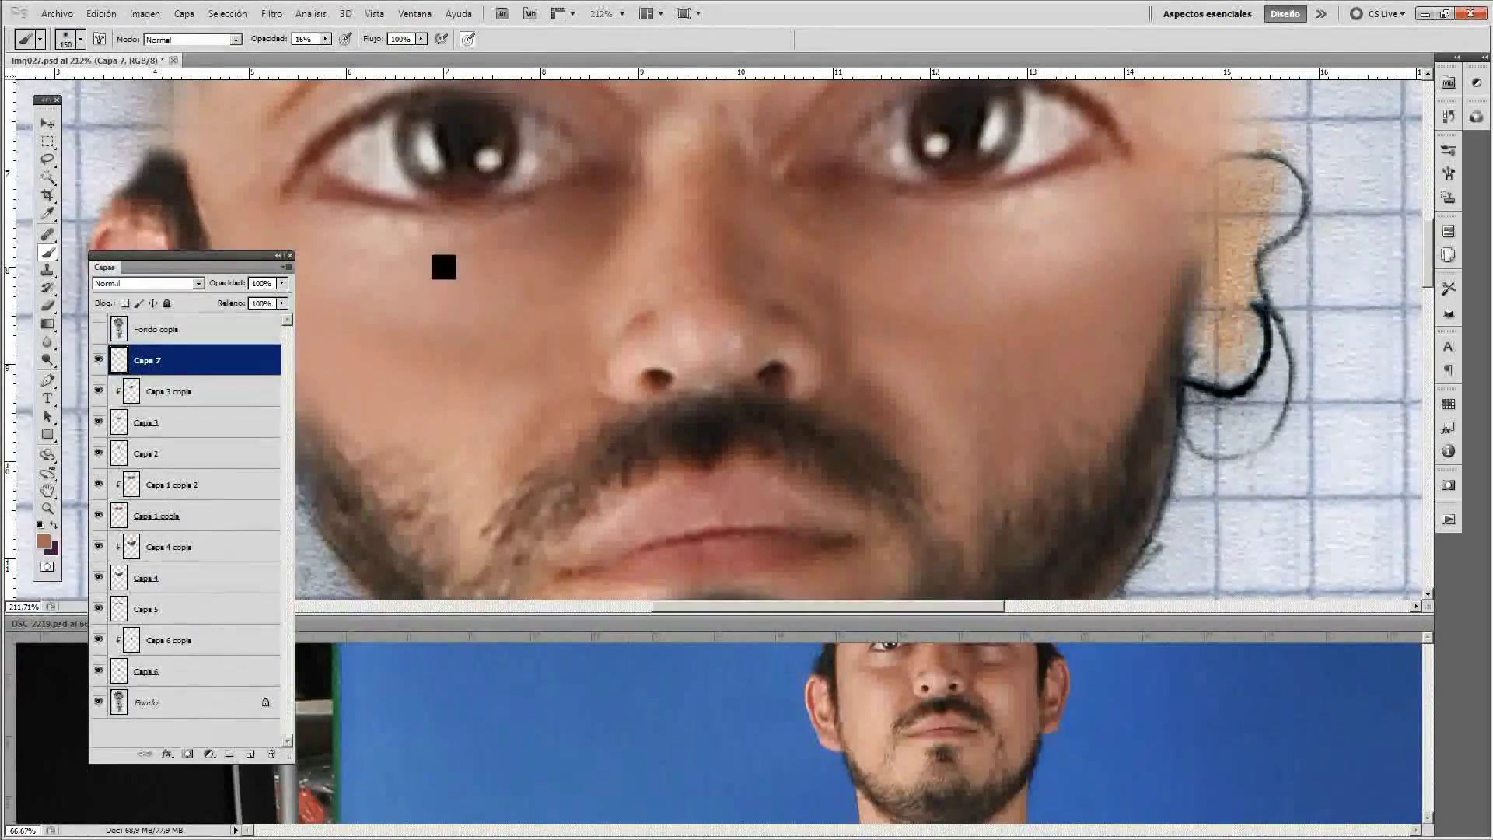
pyautogui.moveTo(674, 317); pyautogui.dragTo(1053, 367)
# Copy the outlined ear to its own layer, mirror and tilt it onto the right side, then duplicate it.
pyautogui.hotkey('ctrl', 'shift', 'alt', 'n')
pyautogui.press('Return')
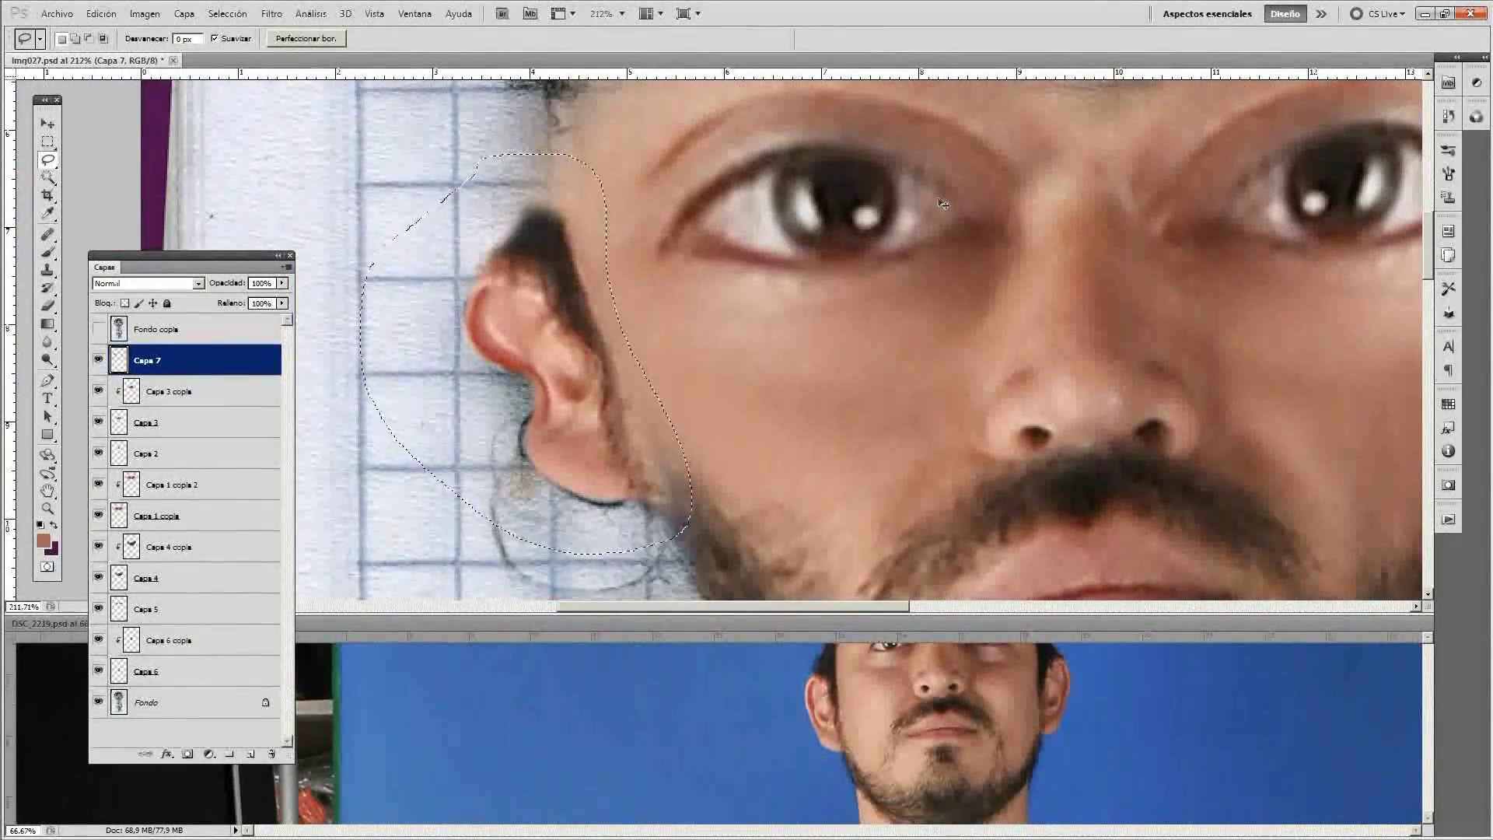
pyautogui.hotkey('ctrl', 't')
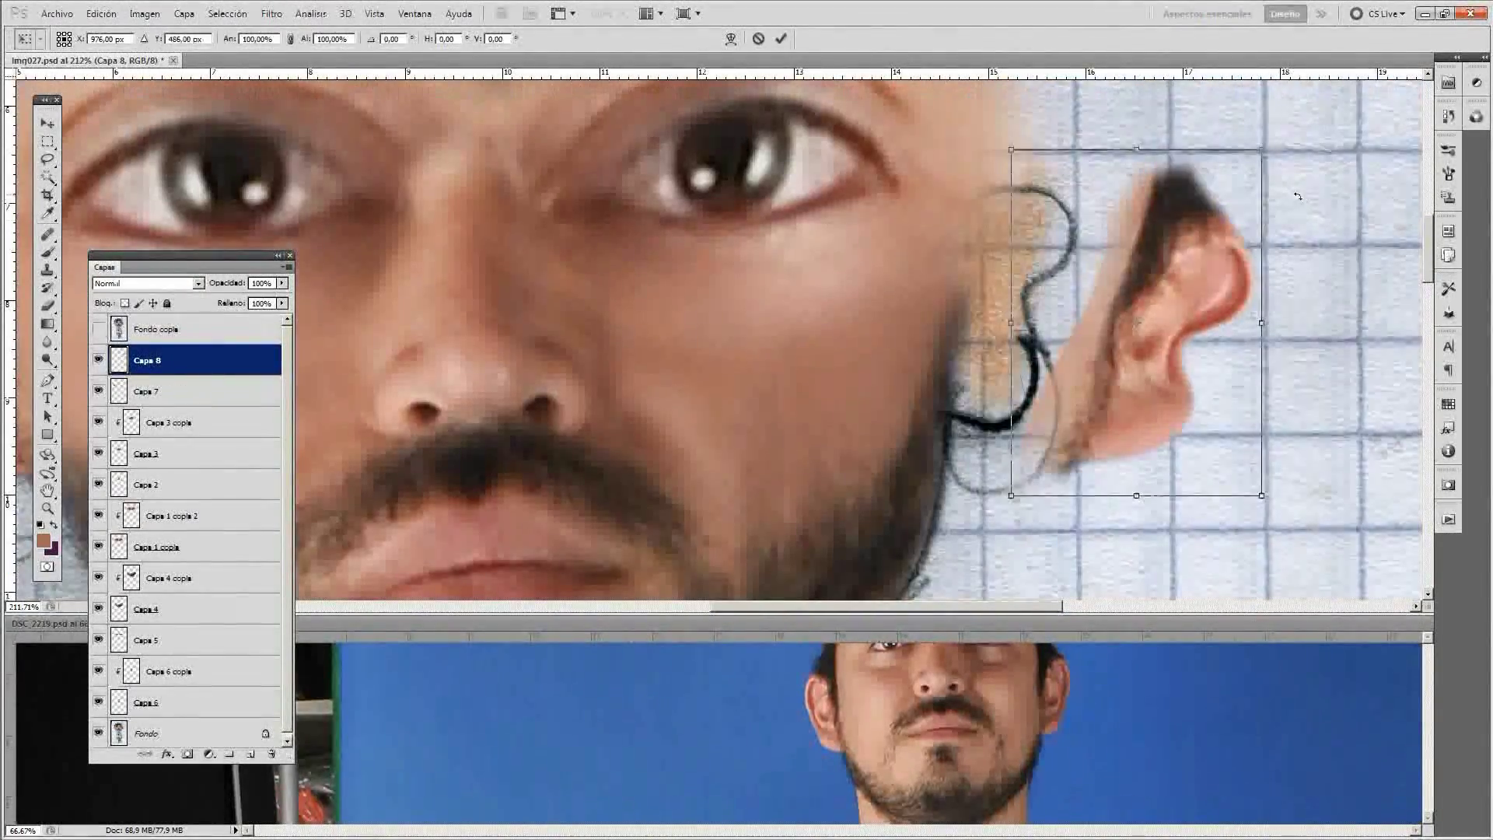
pyautogui.press('Return')
pyautogui.hotkey('ctrl', 'j')
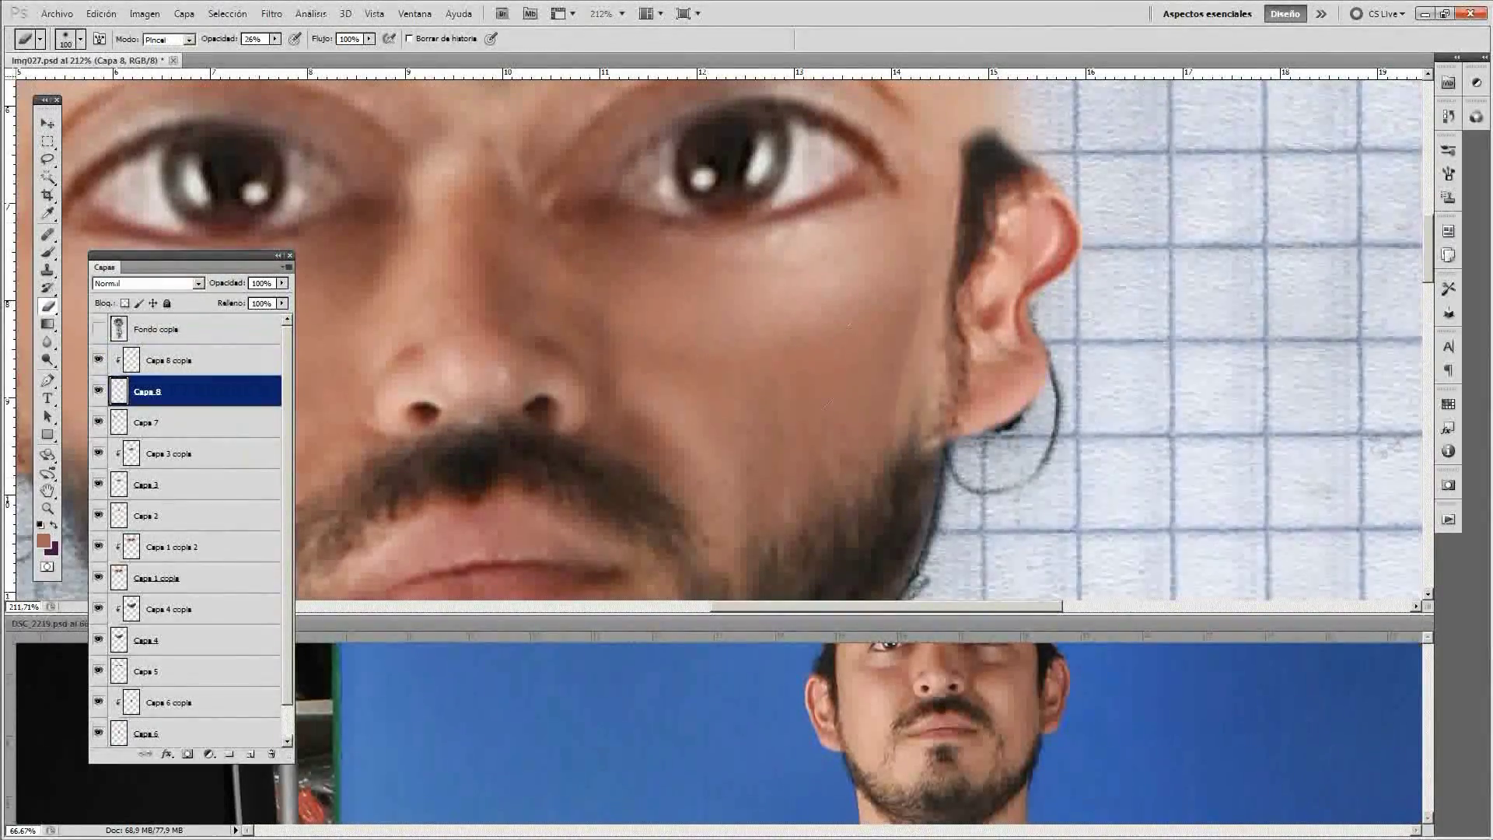
# Zoom out to the whole caricature, then show the cap in the reference photo DSC_2219.
pyautogui.press('z')
pyautogui.moveTo(859, 354); pyautogui.dragTo(111, 331)
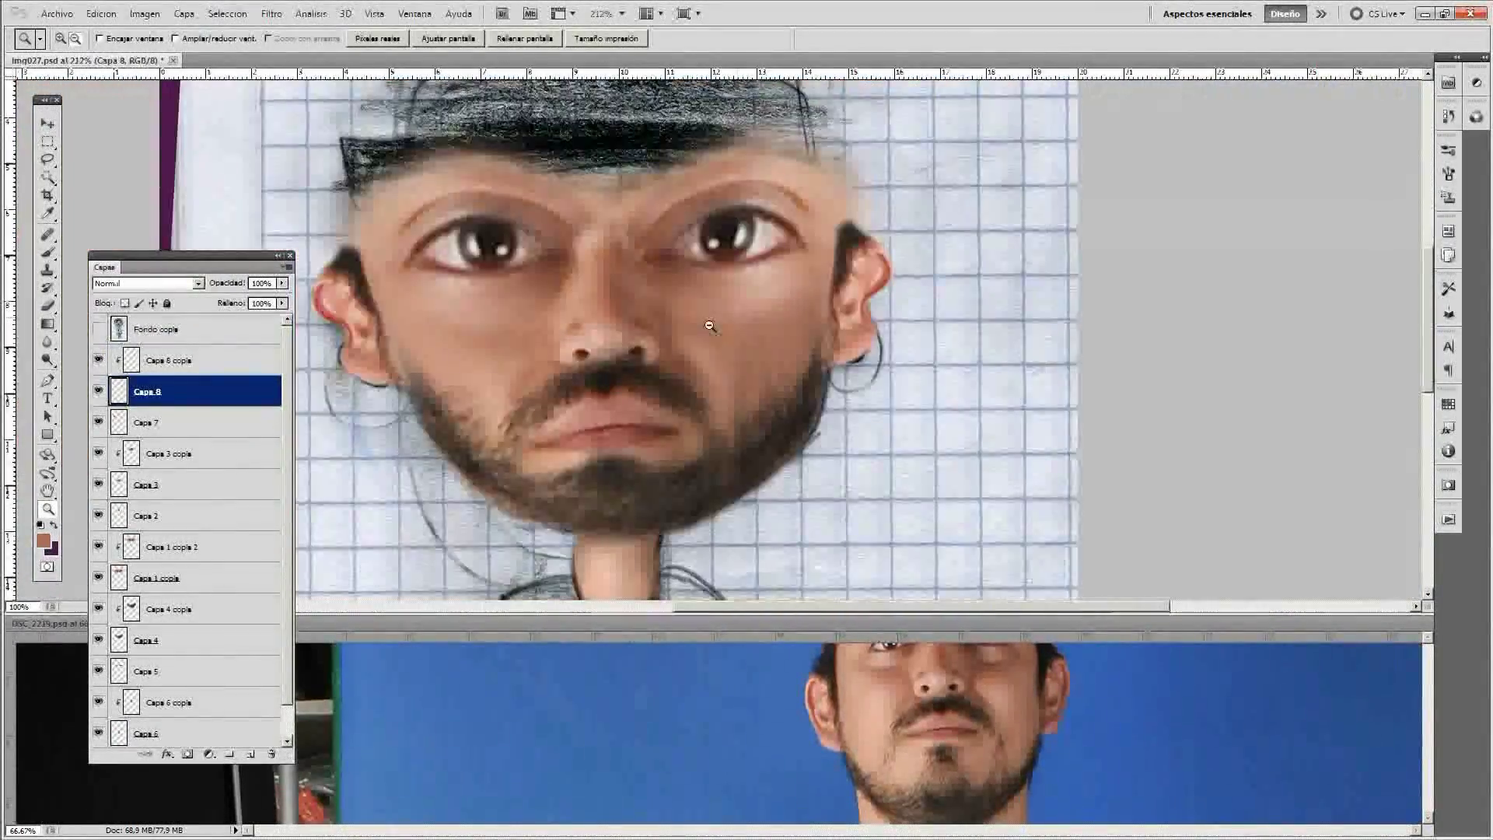
pyautogui.click(111, 330)
pyautogui.moveTo(953, 622); pyautogui.dragTo(953, 764)
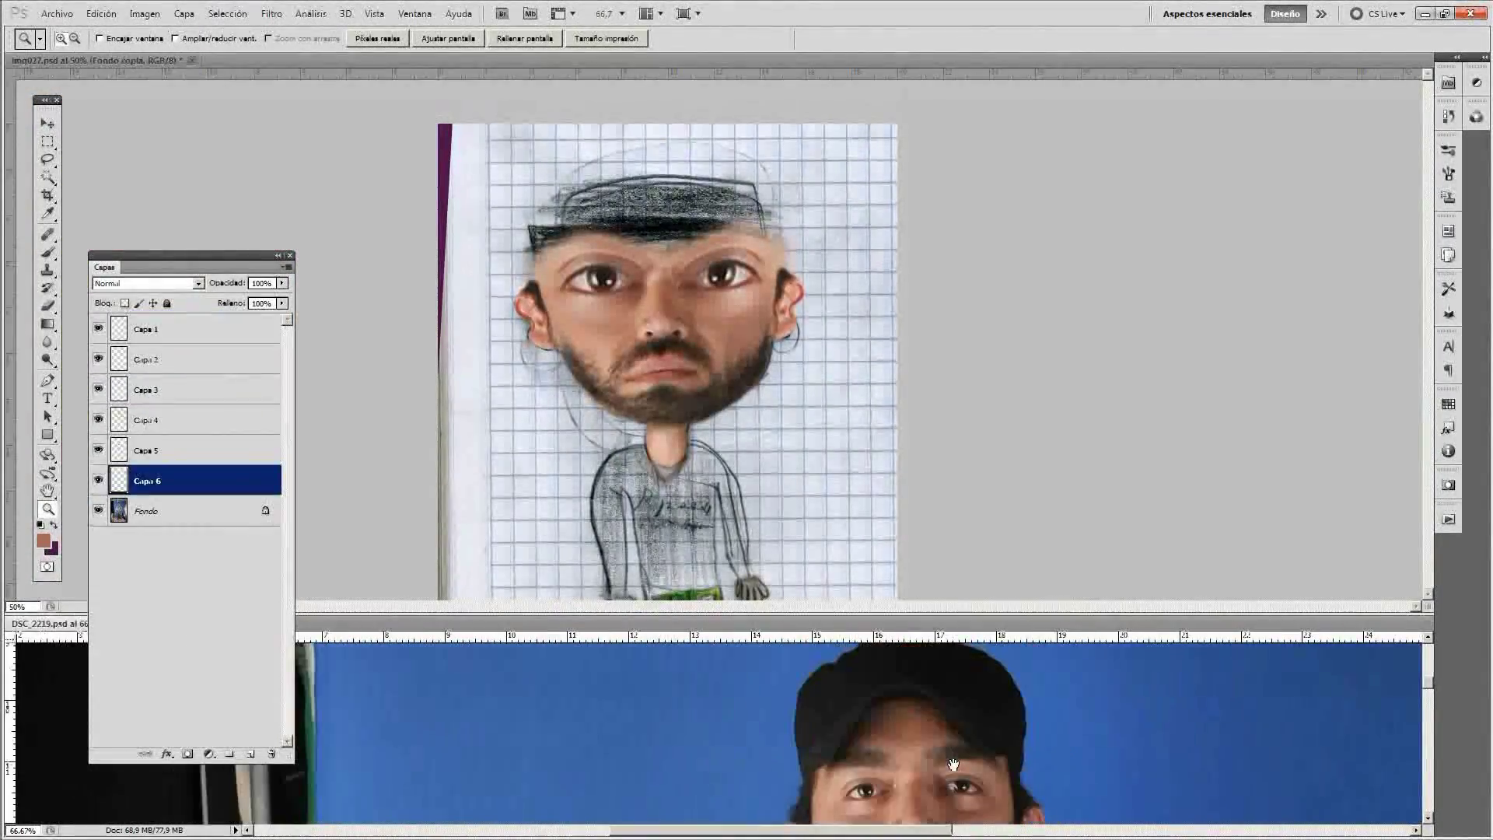
# Paste the photo's cap into the caricature and stretch it wider to fit the big head.
pyautogui.hotkey('ctrl', 'c')
pyautogui.press('Return')
pyautogui.click(707, 307)
pyautogui.hotkey('ctrl', 'v')
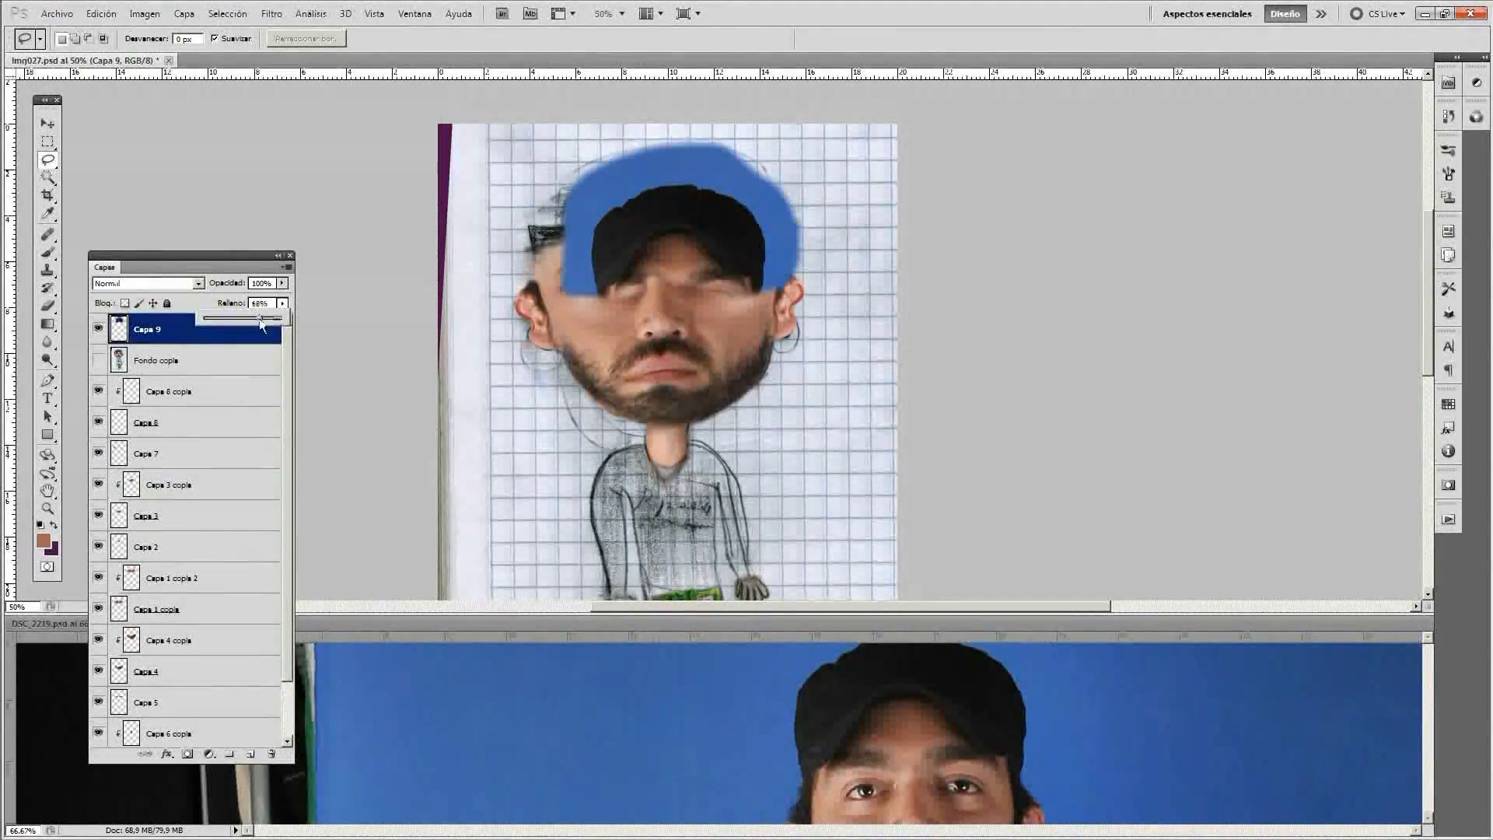
pyautogui.moveTo(261, 325); pyautogui.dragTo(256, 318)
pyautogui.hotkey('ctrl', 't')
pyautogui.moveTo(797, 200); pyautogui.dragTo(828, 199)
pyautogui.press('Return')
# Delete the cap's blue backdrop, show the pencil sketch copy above it, and nudge the cap into place.
pyautogui.press('l')
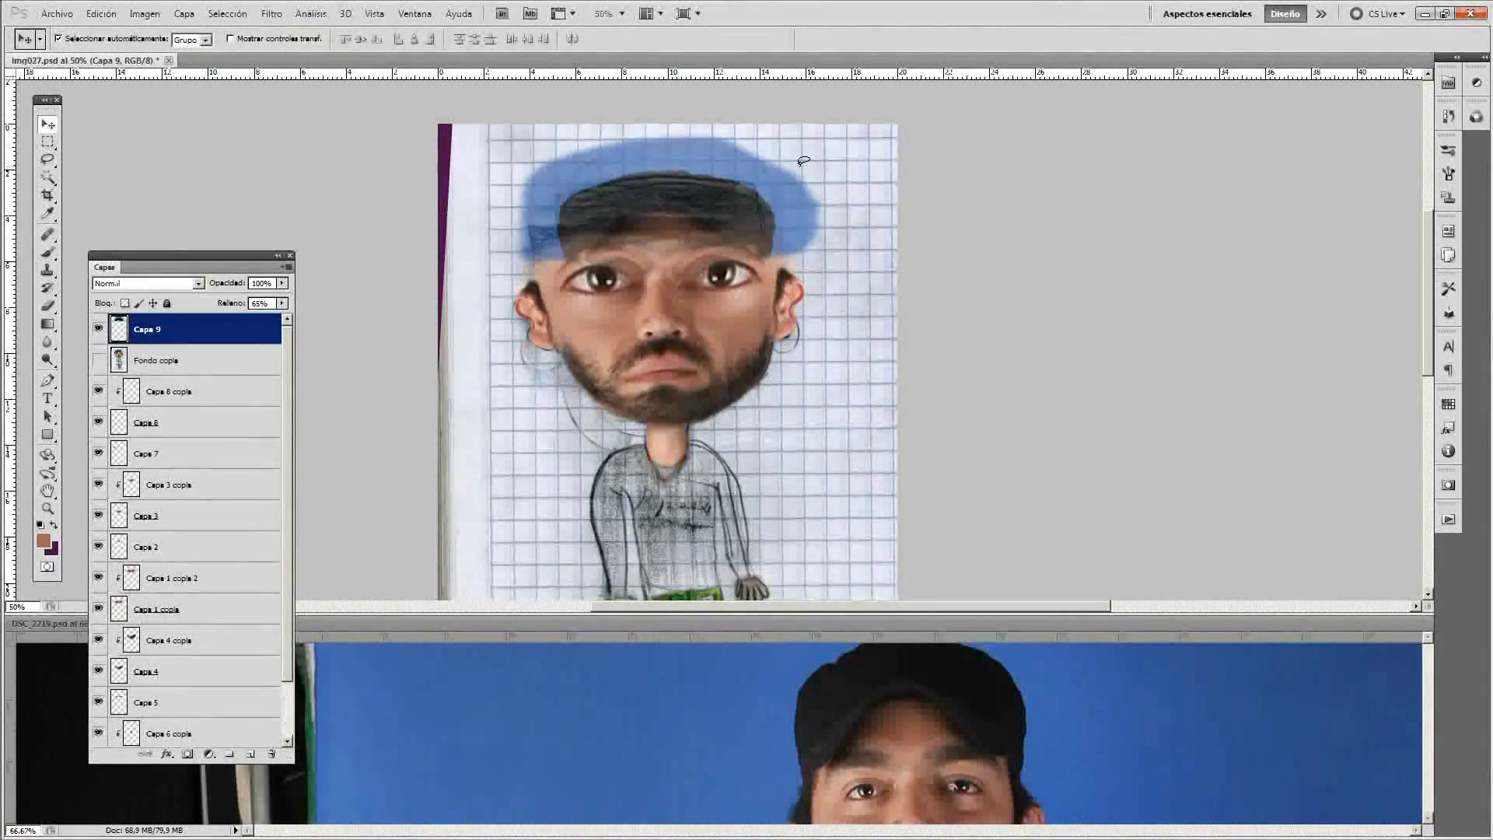
pyautogui.press('w')
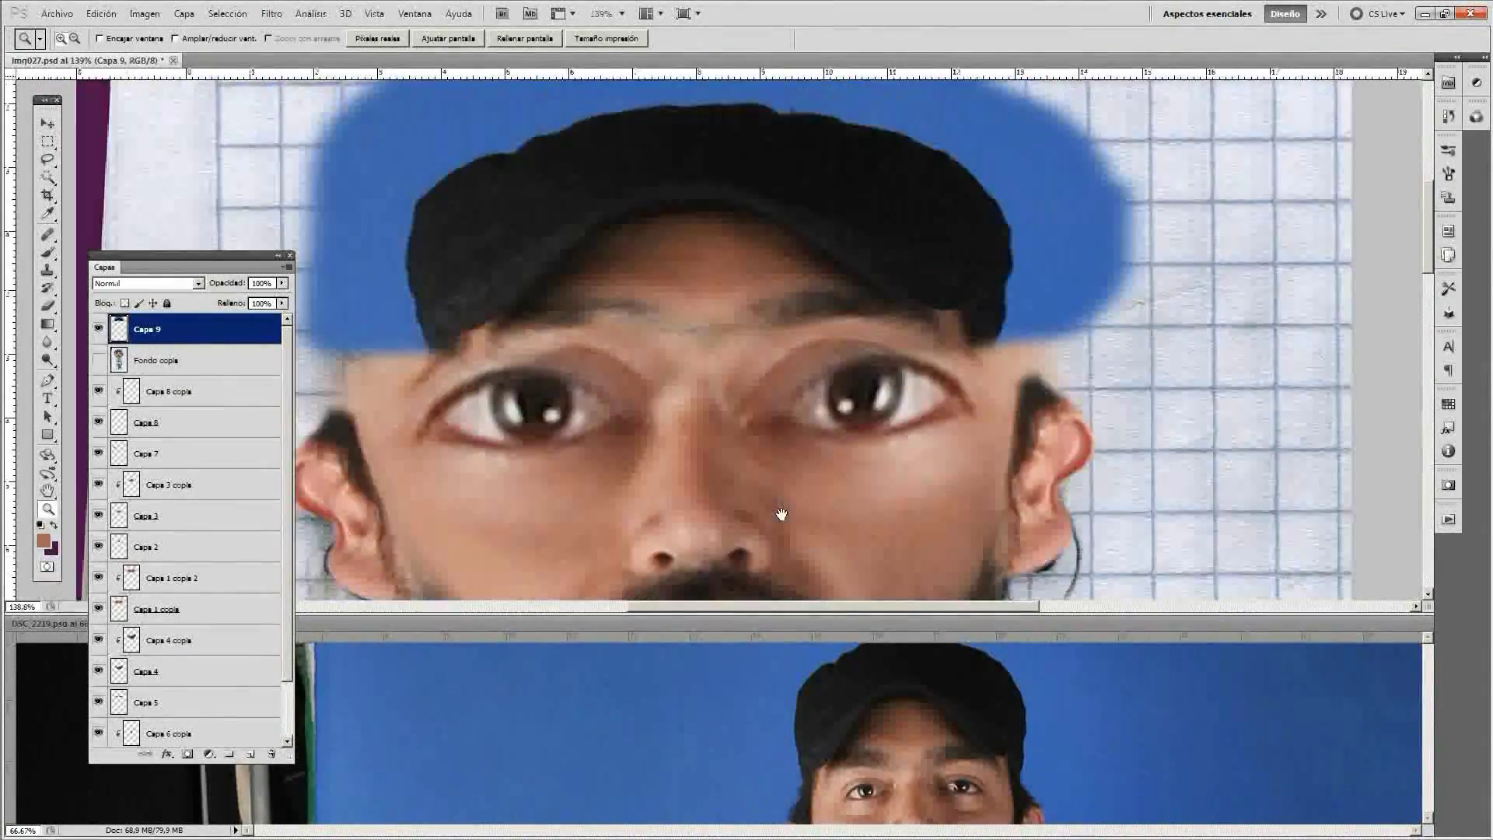
pyautogui.press('Delete')
pyautogui.hotkey('ctrl', 'd')
pyautogui.moveTo(827, 544); pyautogui.dragTo(807, 337)
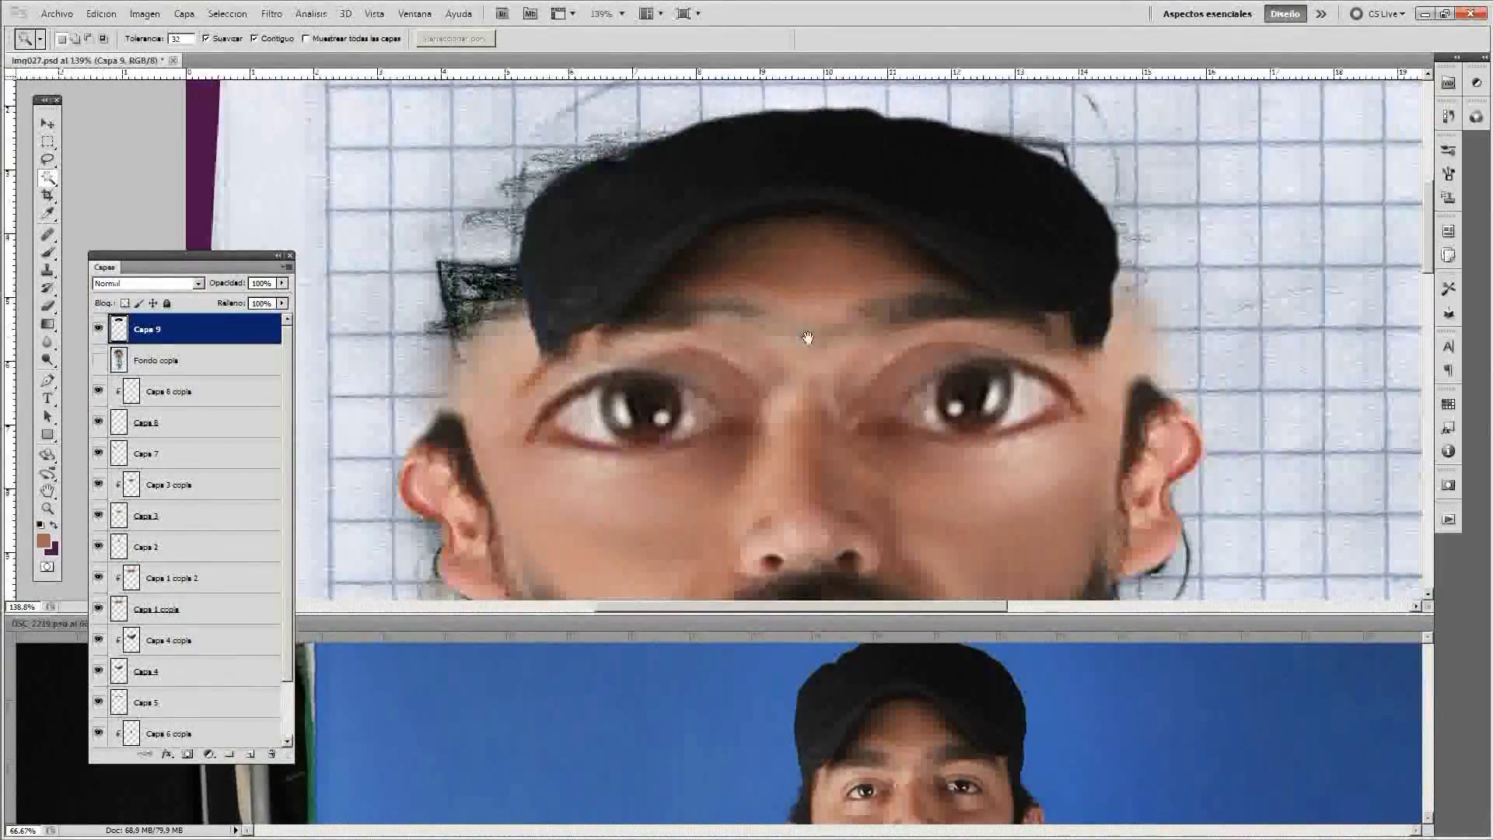
pyautogui.moveTo(122, 359); pyautogui.dragTo(121, 323)
pyautogui.click(98, 328)
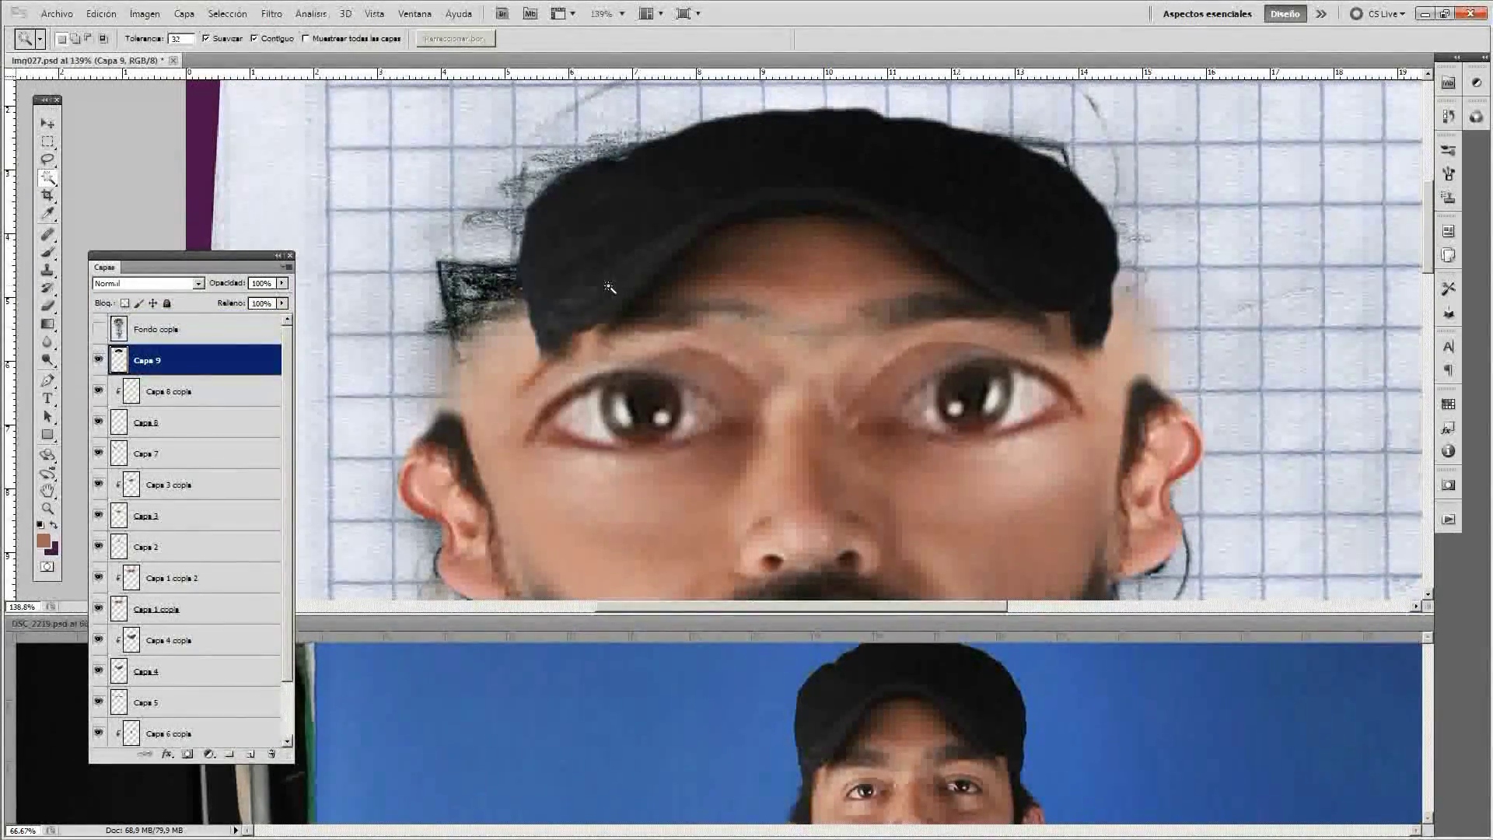
pyautogui.moveTo(896, 203); pyautogui.dragTo(860, 200)
# Cover the dark brow with skin tone, clip a cap copy to the cap, and compare with the sketch.
pyautogui.press('b')
pyautogui.moveTo(739, 292); pyautogui.dragTo(956, 318)
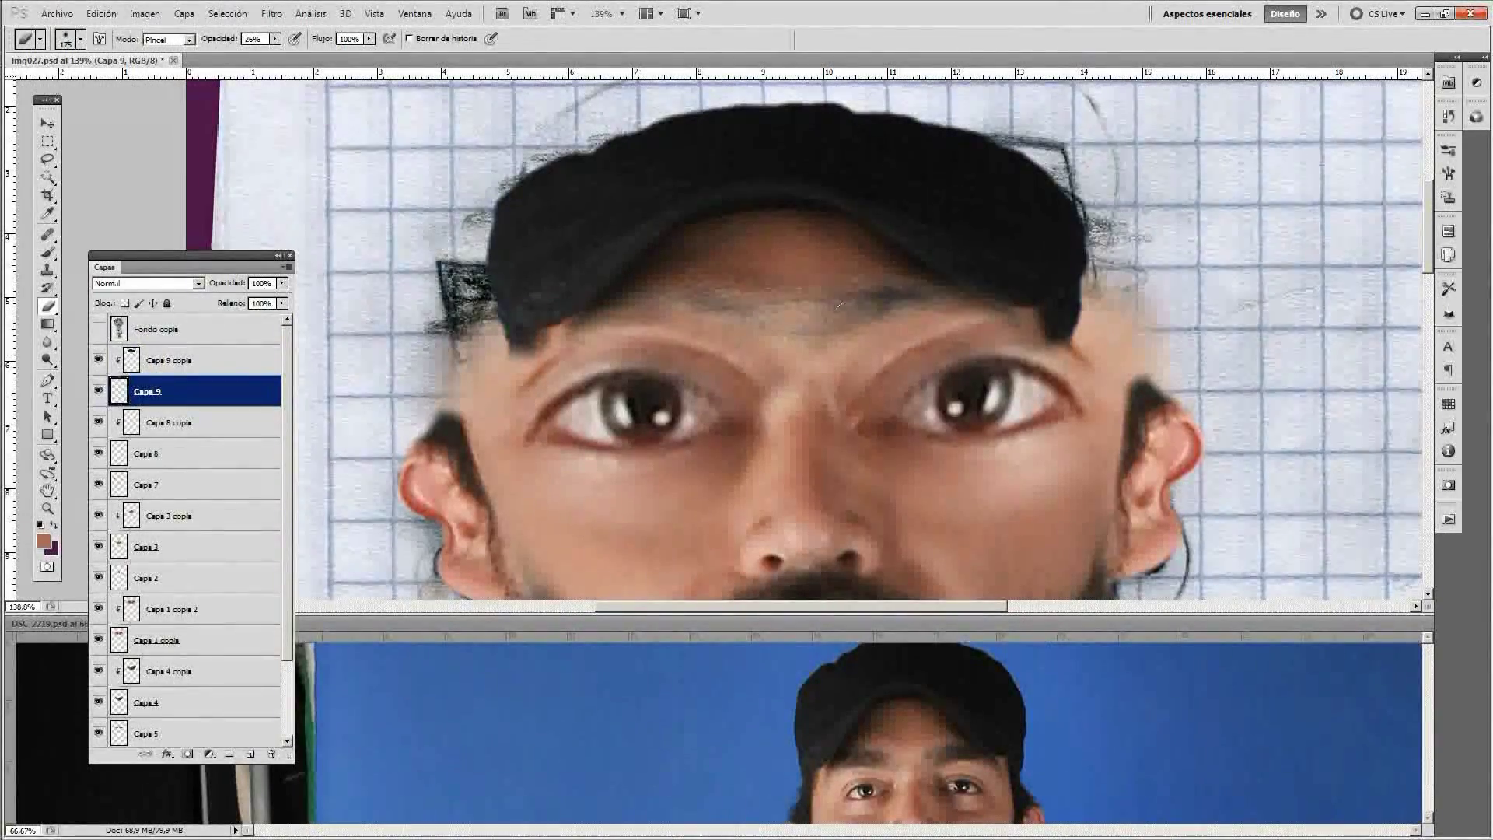
pyautogui.press('b')
pyautogui.hotkey('alt', ']')
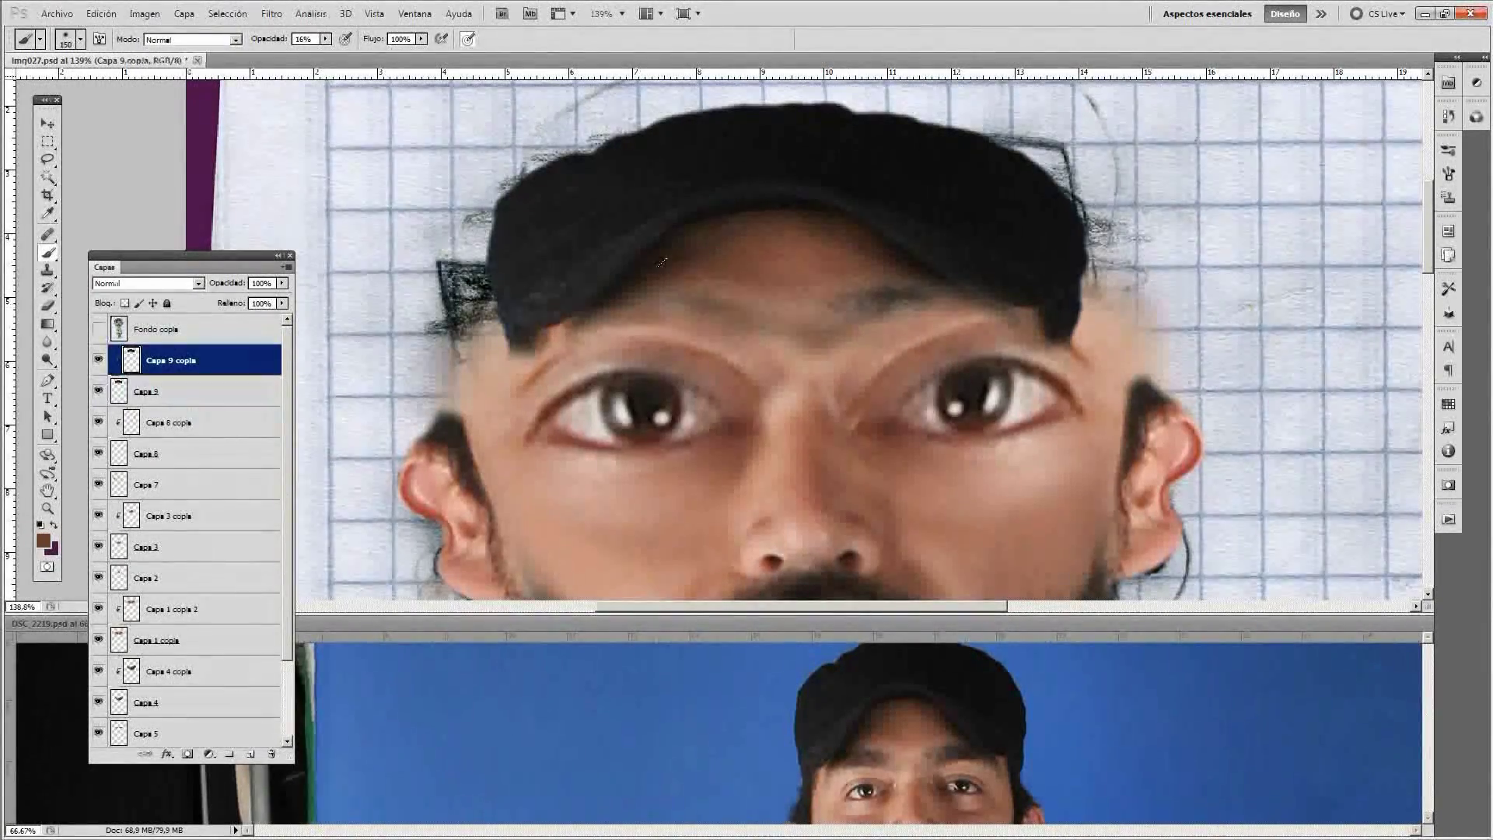
pyautogui.hotkey('ctrl', 'alt', 'g')
pyautogui.click(190, 392)
pyautogui.press('e')
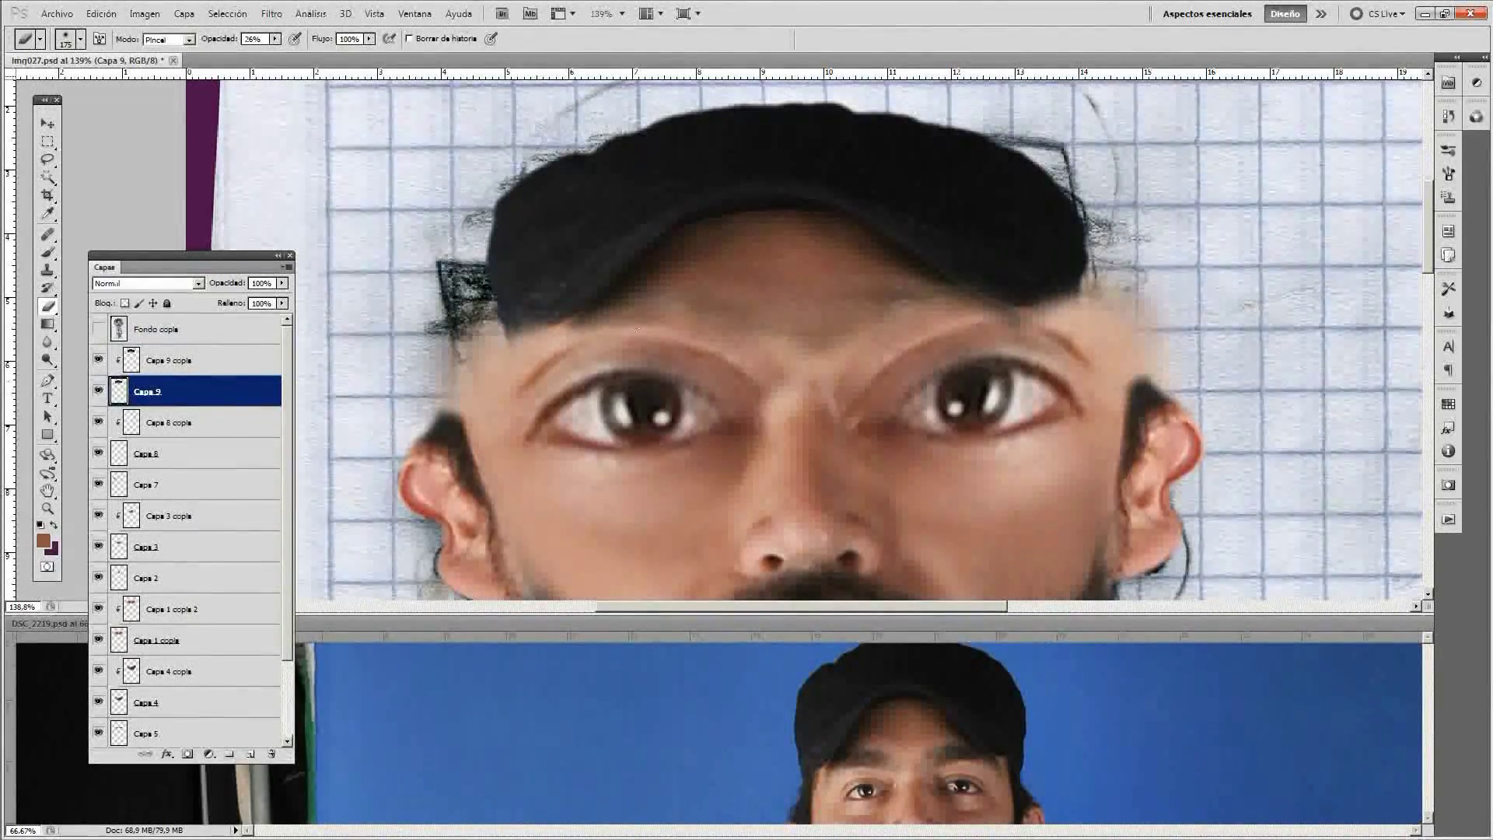
pyautogui.press('z')
pyautogui.hotkey('ctrl', '-')
pyautogui.hotkey('ctrl', '-')
pyautogui.click(98, 329)
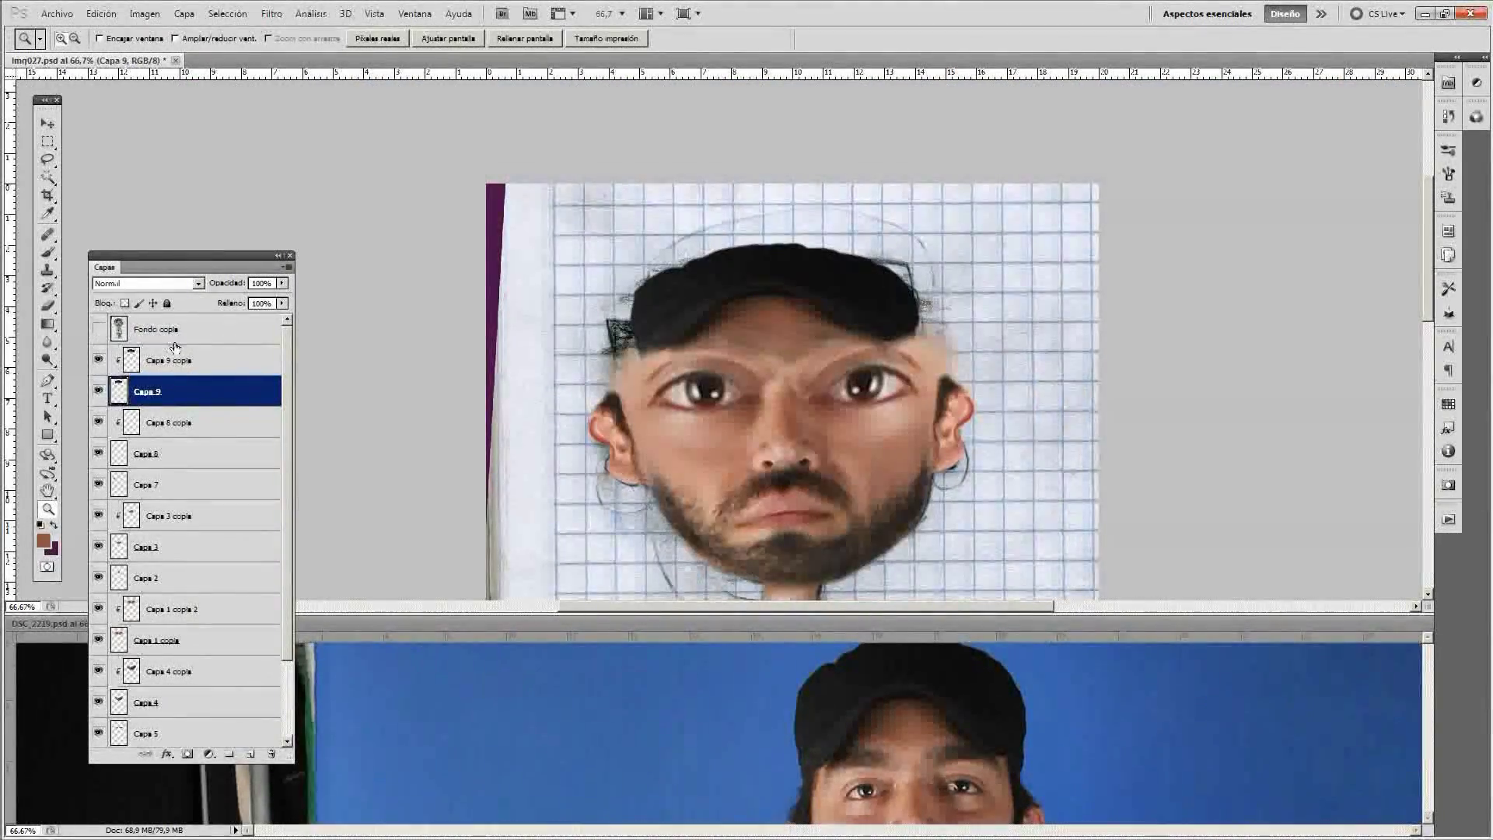
# On a new layer, paint dark hair from the cap edge toward the ear and over the temples and sideburns.
pyautogui.click(98, 329)
pyautogui.moveTo(633, 407); pyautogui.dragTo(700, 408)
pyautogui.press('b')
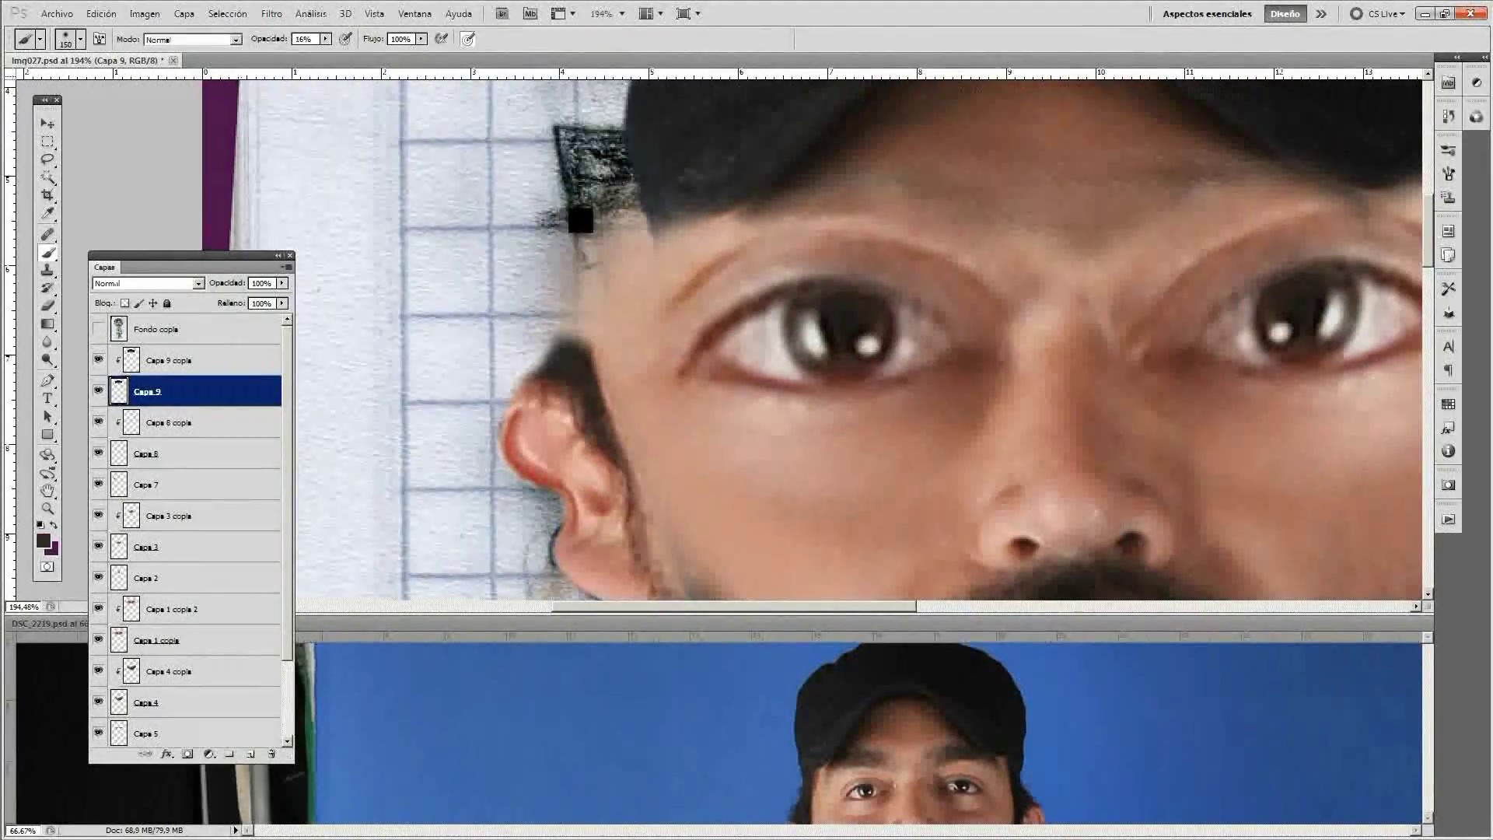
pyautogui.hotkey('alt', ']')
pyautogui.click(250, 754)
pyautogui.moveTo(626, 224); pyautogui.dragTo(585, 298)
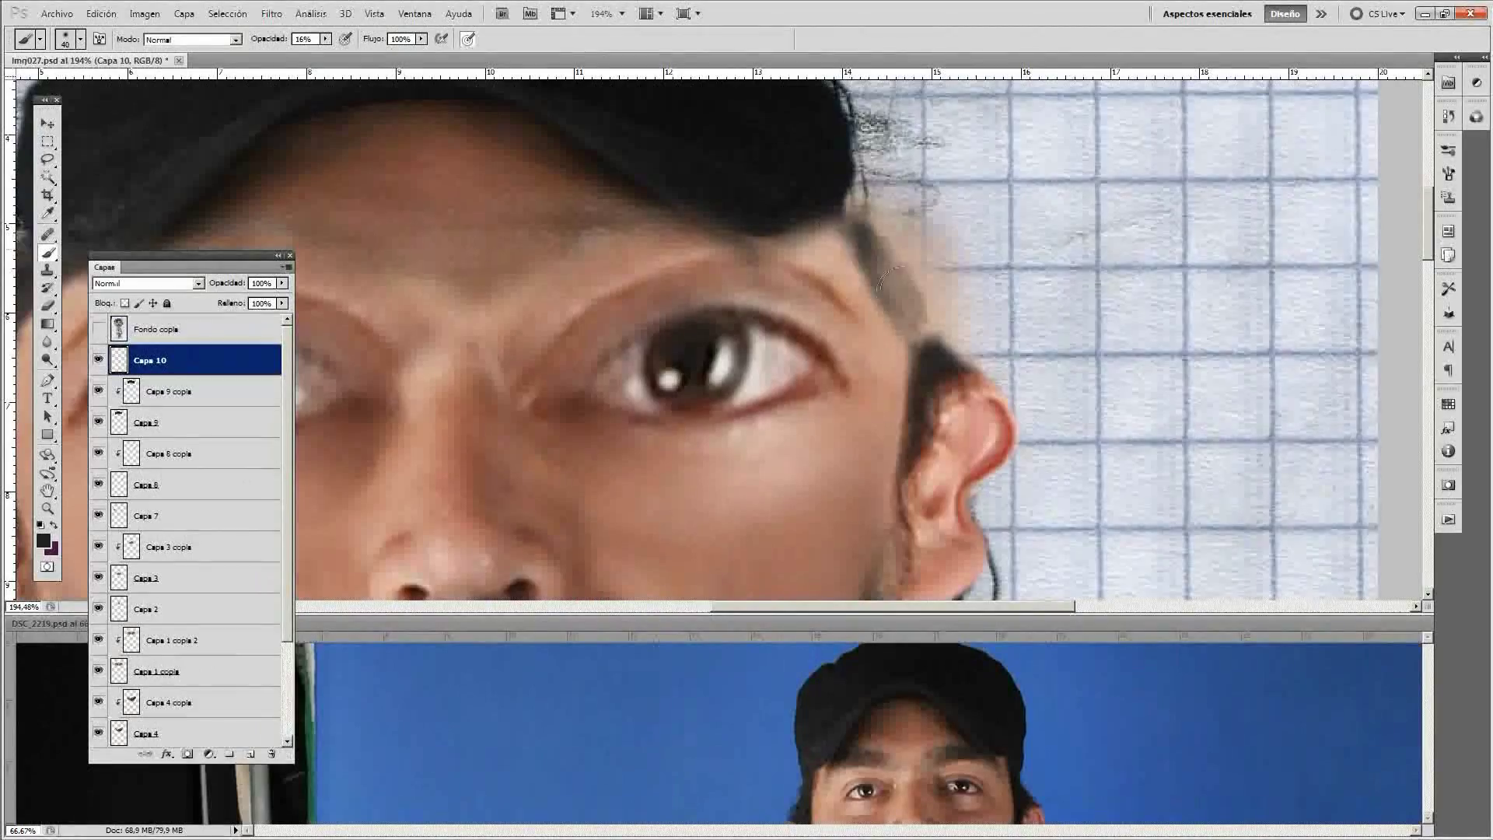
pyautogui.moveTo(886, 278); pyautogui.dragTo(902, 326)
pyautogui.moveTo(871, 225); pyautogui.dragTo(932, 331)
pyautogui.press(']')
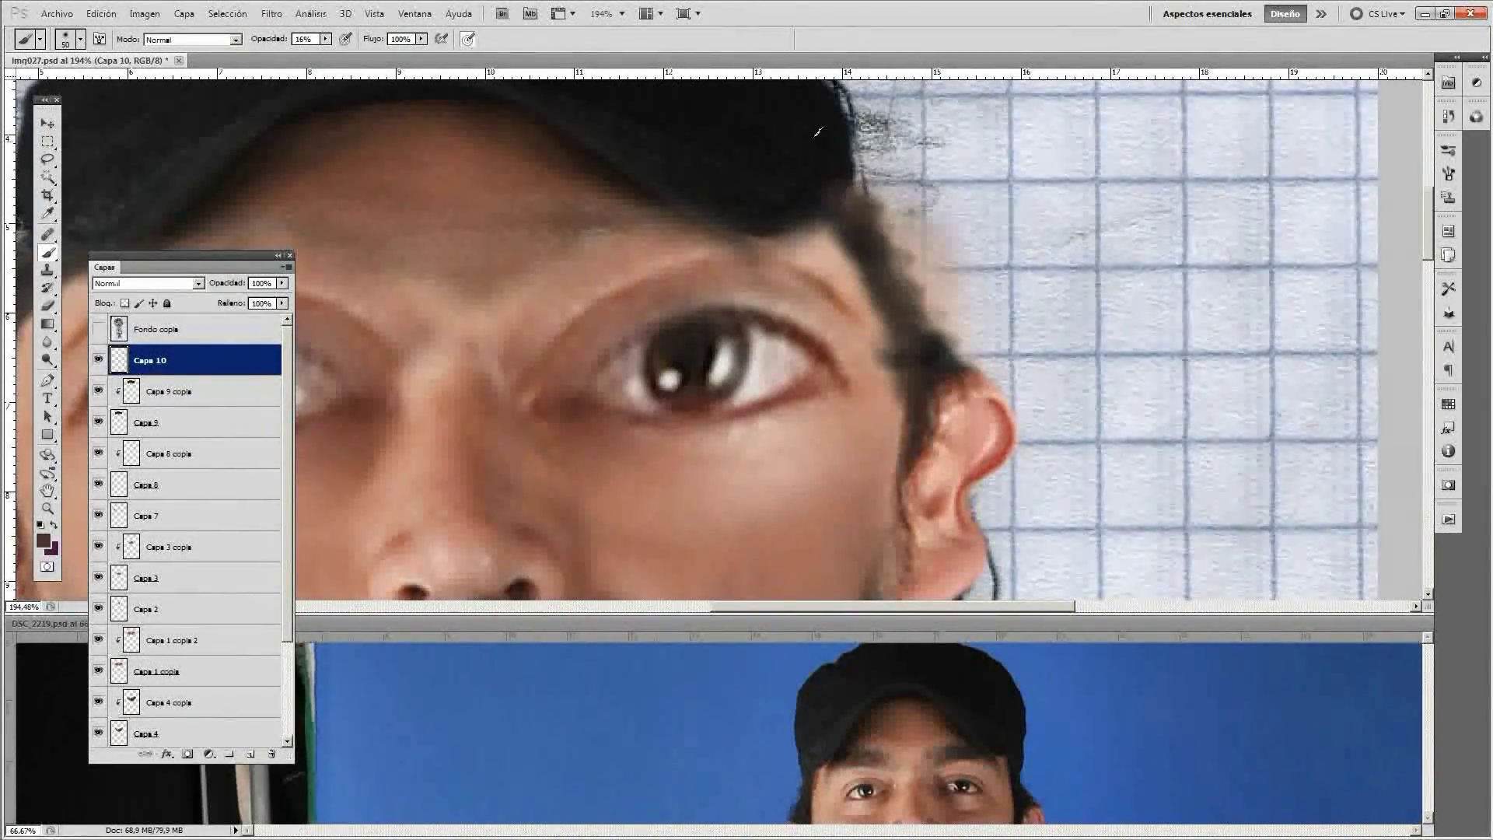
pyautogui.press(']')
pyautogui.press(']')
pyautogui.press(']')
pyautogui.moveTo(770, 225); pyautogui.dragTo(1034, 319)
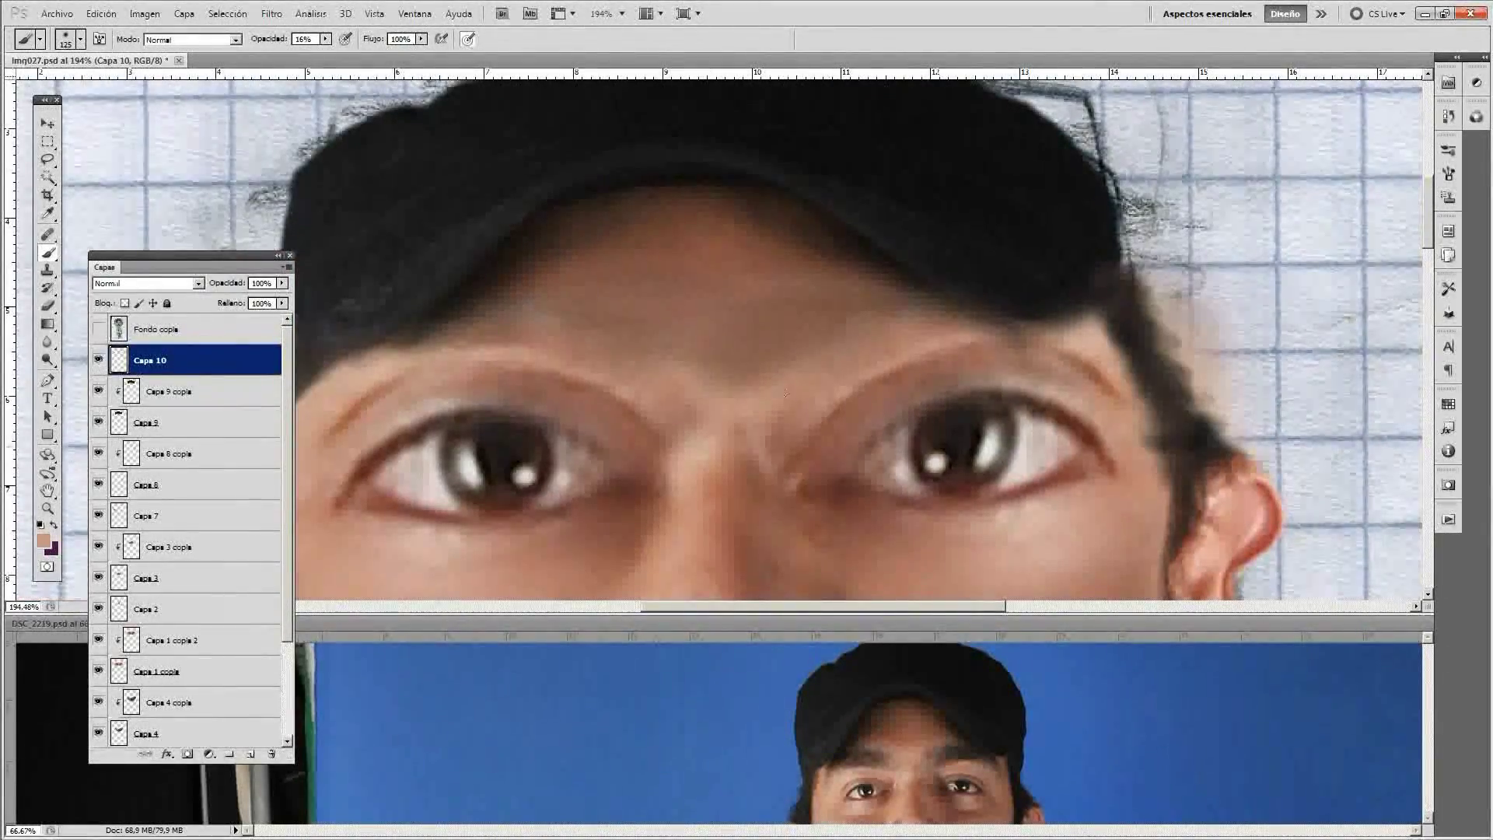
# Clip Capa 1 copia 2 to the layer below, reselect Capa 10, and zoom out to 33.3%.
pyautogui.press('v')
pyautogui.click(194, 640)
pyautogui.click(98, 671)
pyautogui.hotkey('ctrl', 'alt', 'g')
pyautogui.click(233, 671)
pyautogui.press('b')
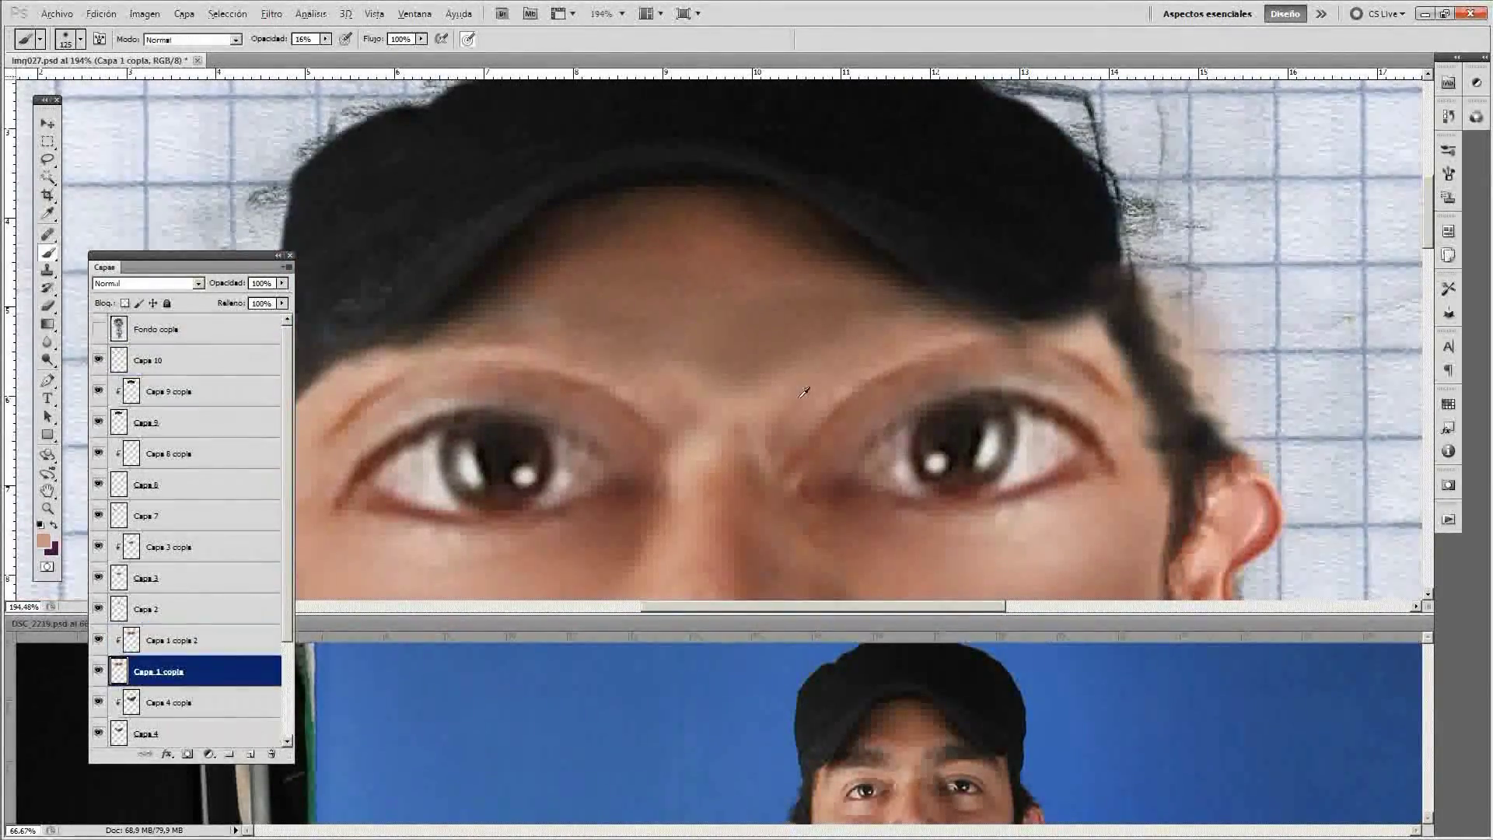
pyautogui.click(201, 359)
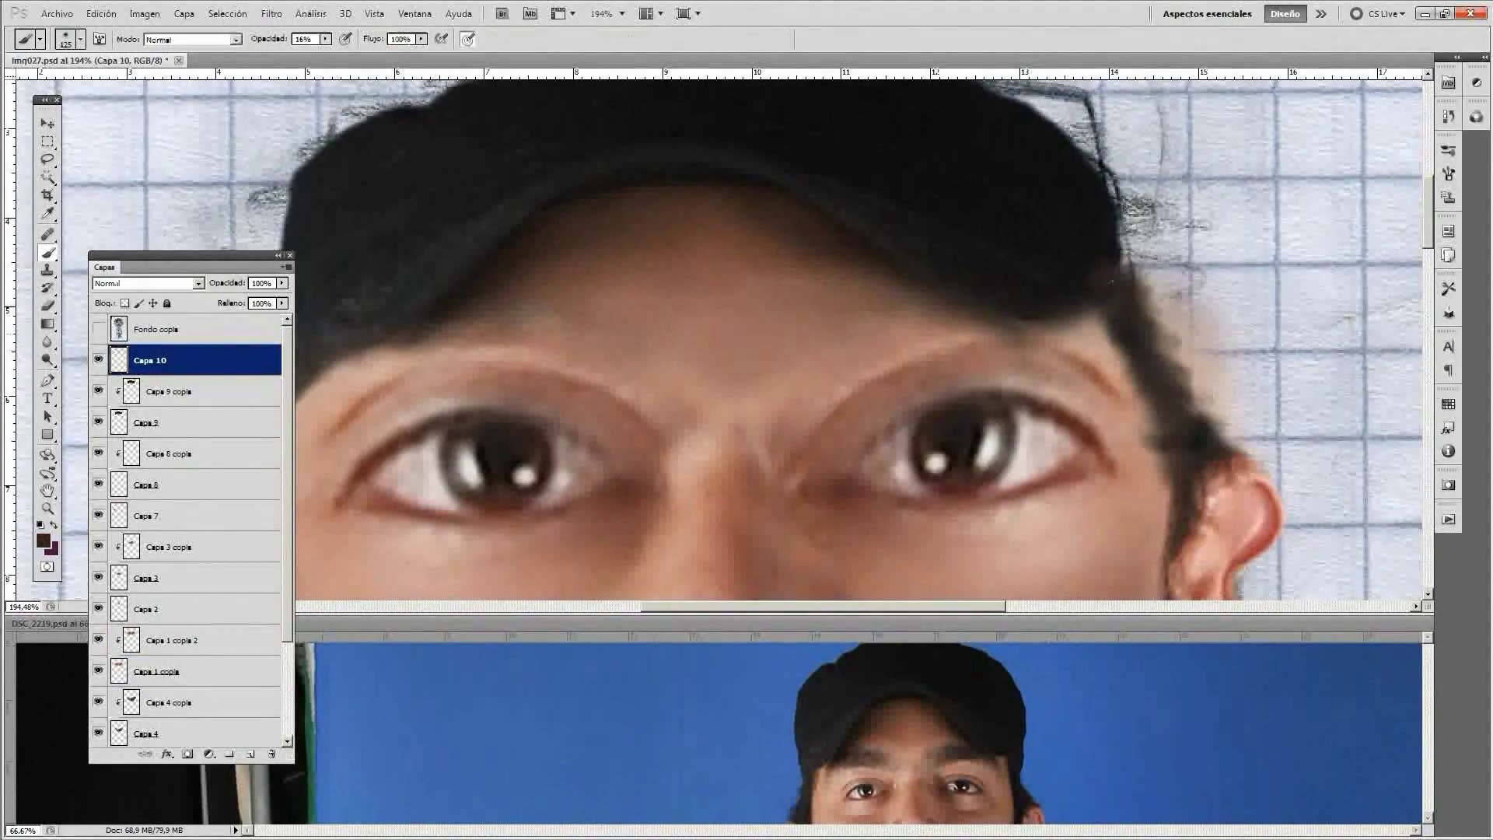
pyautogui.press('z')
pyautogui.hotkey('ctrl', '-')
pyautogui.hotkey('ctrl', '-')
pyautogui.hotkey('ctrl', '-')
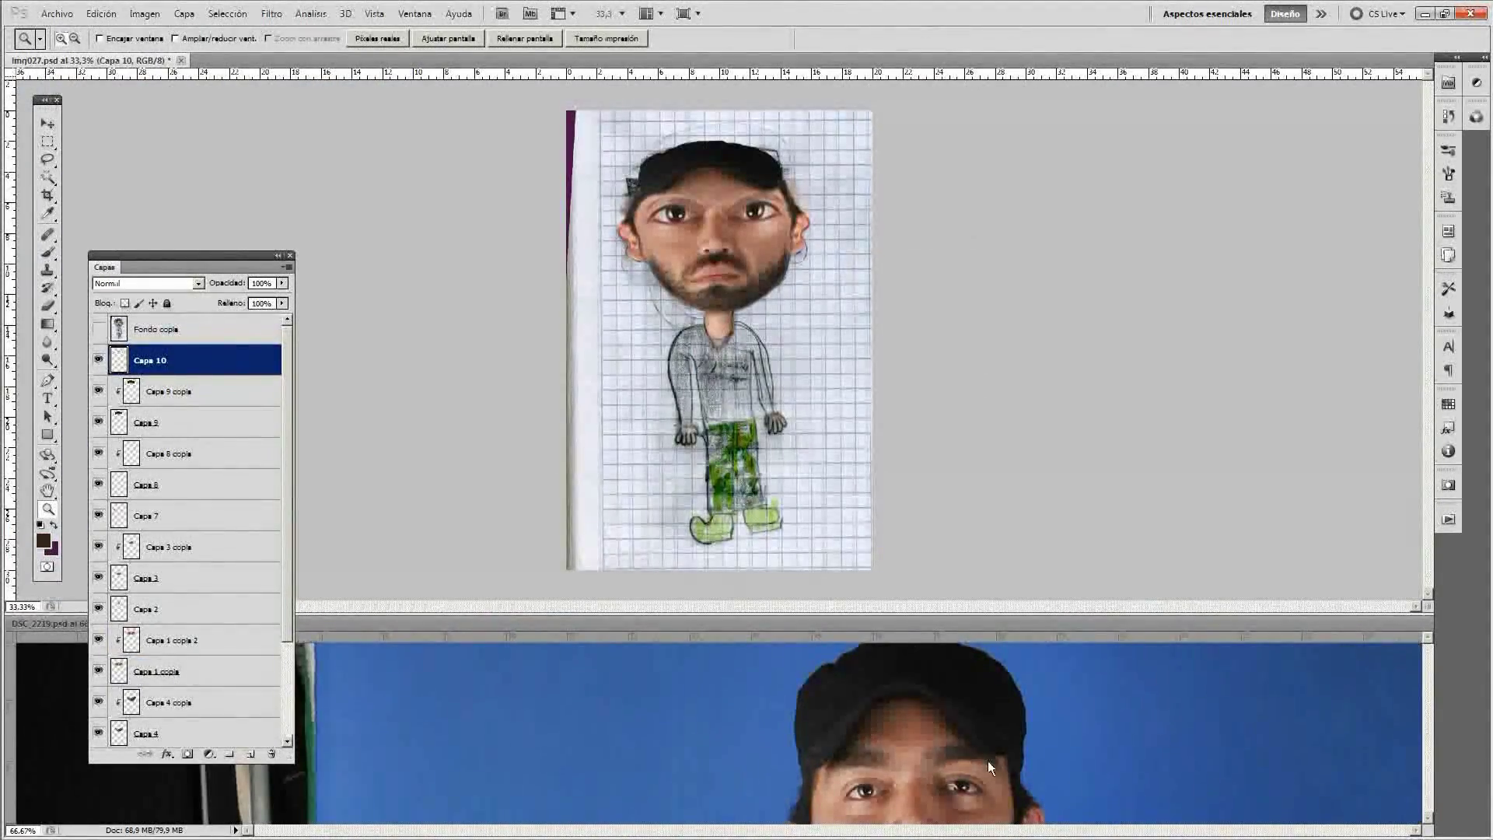
# Lasso the person in DSC_2219 and copy it onto its own layer.
pyautogui.keyDown('alt'); pyautogui.click(991, 769); pyautogui.keyUp('alt')
pyautogui.keyDown('alt'); pyautogui.click(1010, 723); pyautogui.keyUp('alt')
pyautogui.keyDown('alt'); pyautogui.click(1034, 684); pyautogui.keyUp('alt')
pyautogui.press('l')
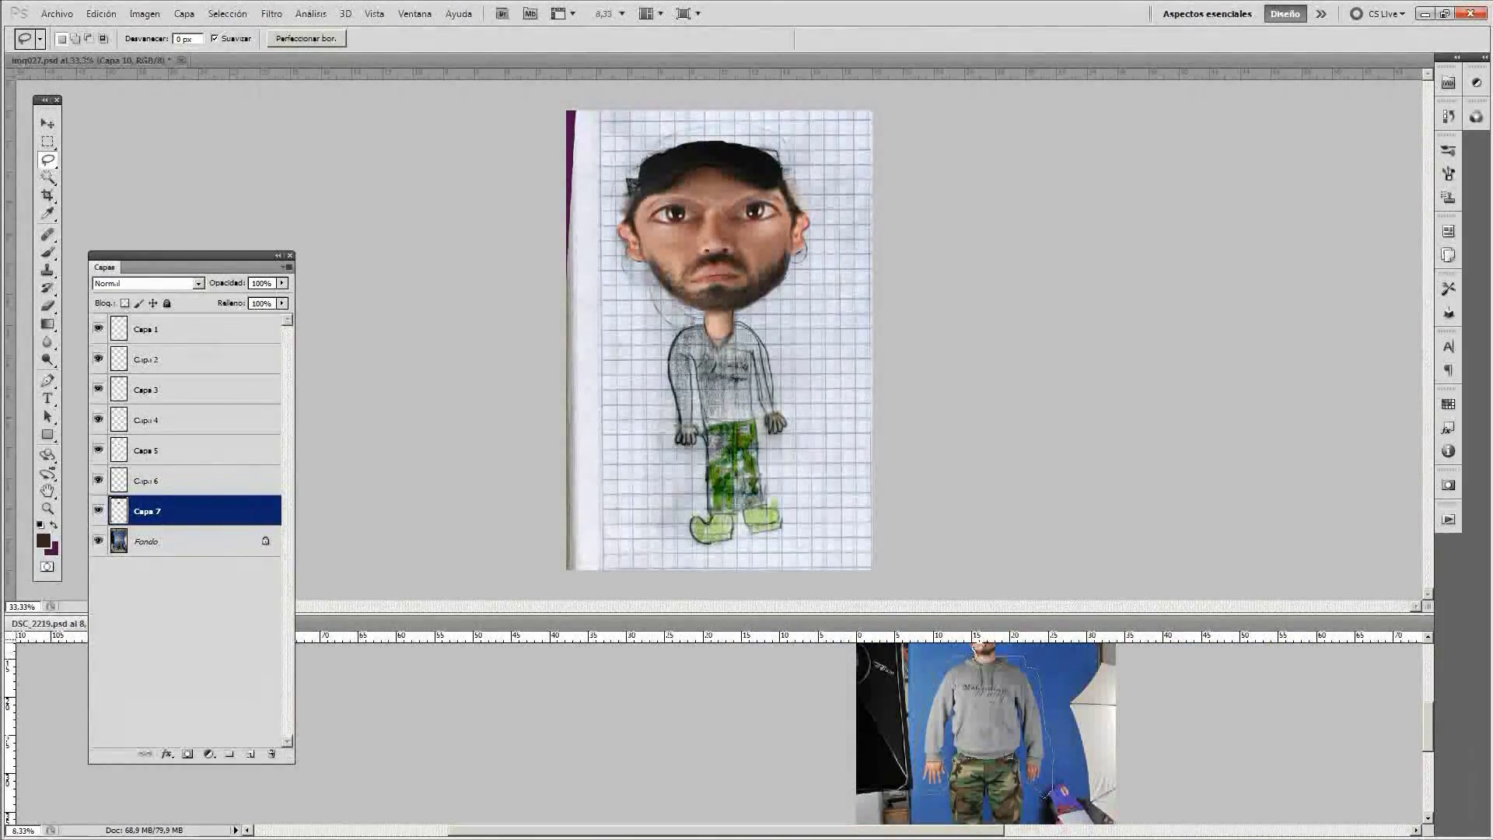
pyautogui.hotkey('ctrl', 'j')
pyautogui.press('Return')
pyautogui.click(186, 541)
pyautogui.hotkey('ctrl', 'j')
pyautogui.click(697, 394)
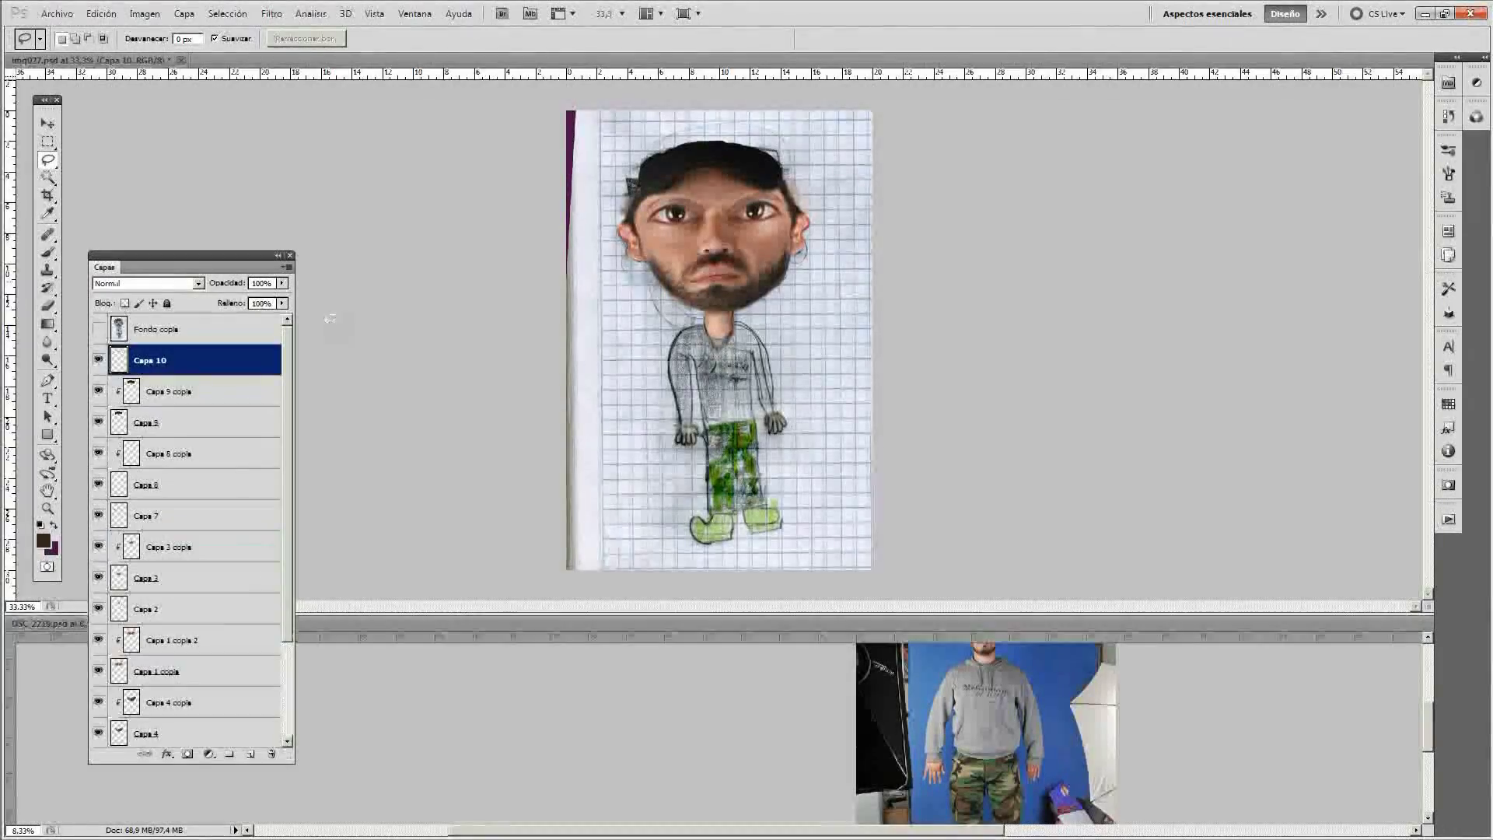
# Group the caricature's head layers as 'cabeza', collapse the group, and bring over the body layer.
pyautogui.click(209, 753)
pyautogui.press('Escape')
pyautogui.hotkey('ctrl', 'g')
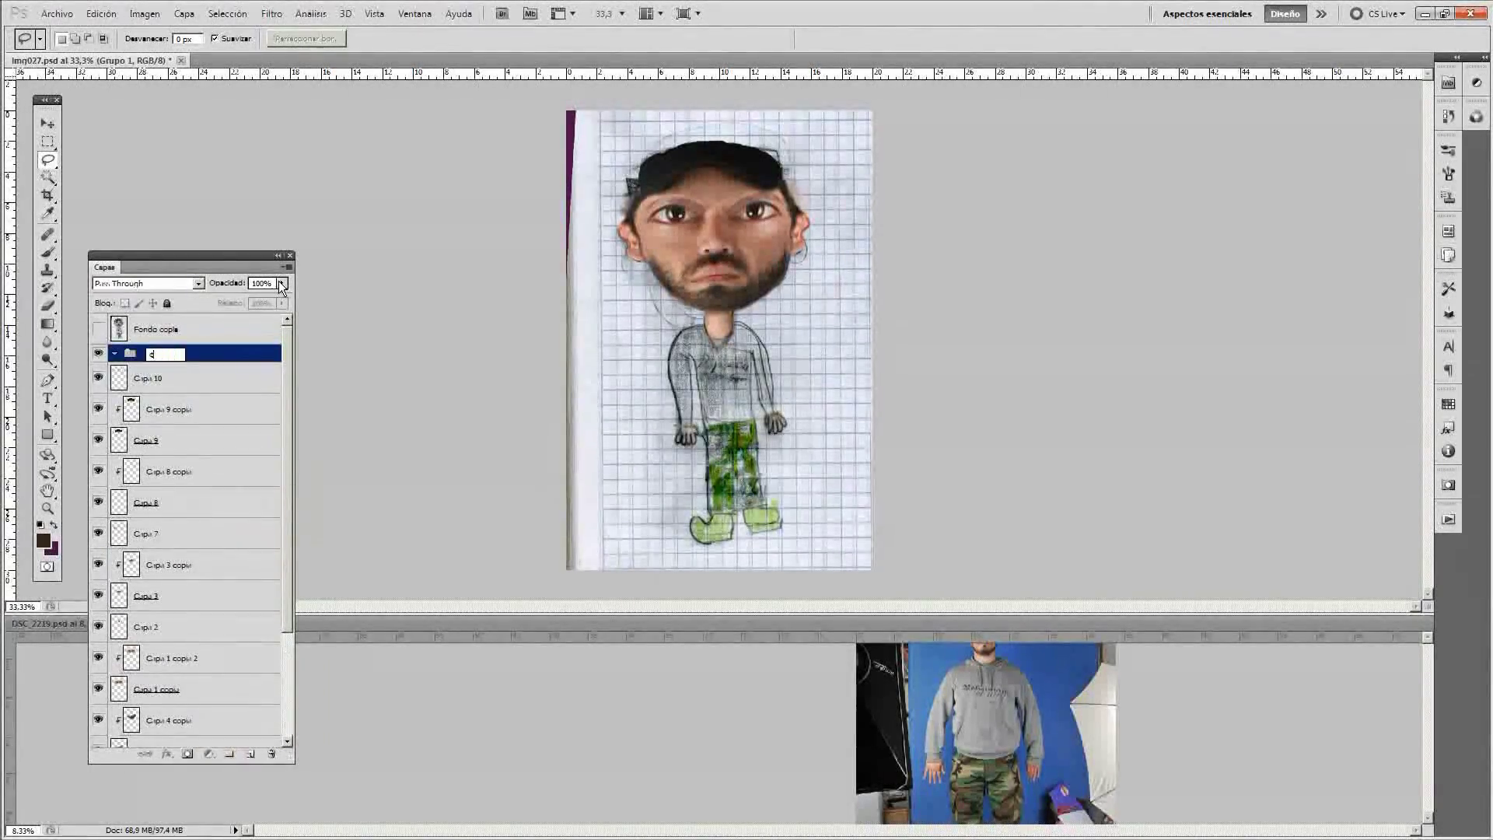
pyautogui.click(114, 353)
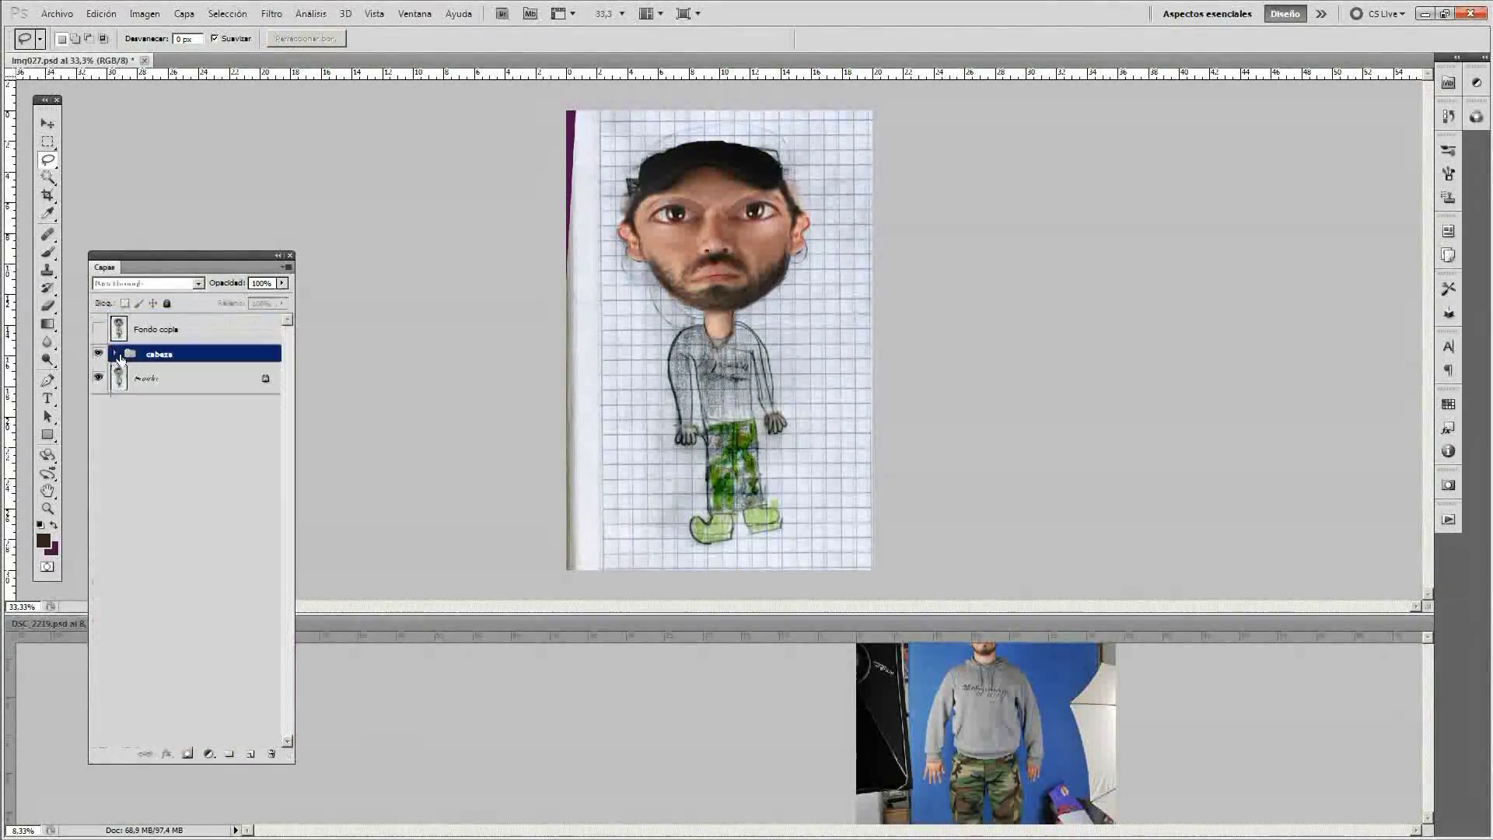
pyautogui.click(187, 377)
pyautogui.click(47, 622)
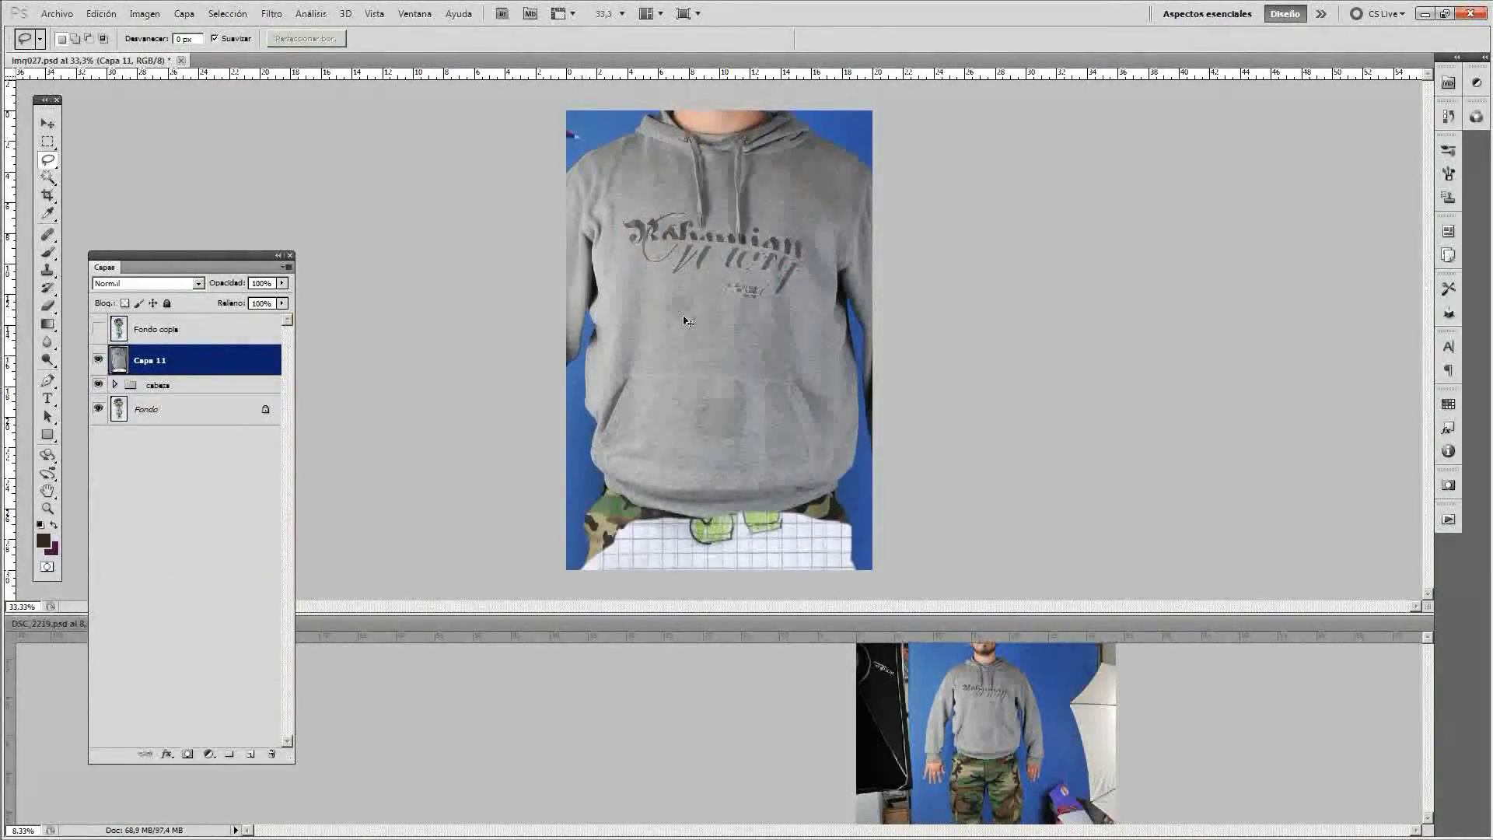
# Commit the figure's resize and Magic Wand-select the blue background around the hoodie.
pyautogui.press('Return')
pyautogui.press('w')
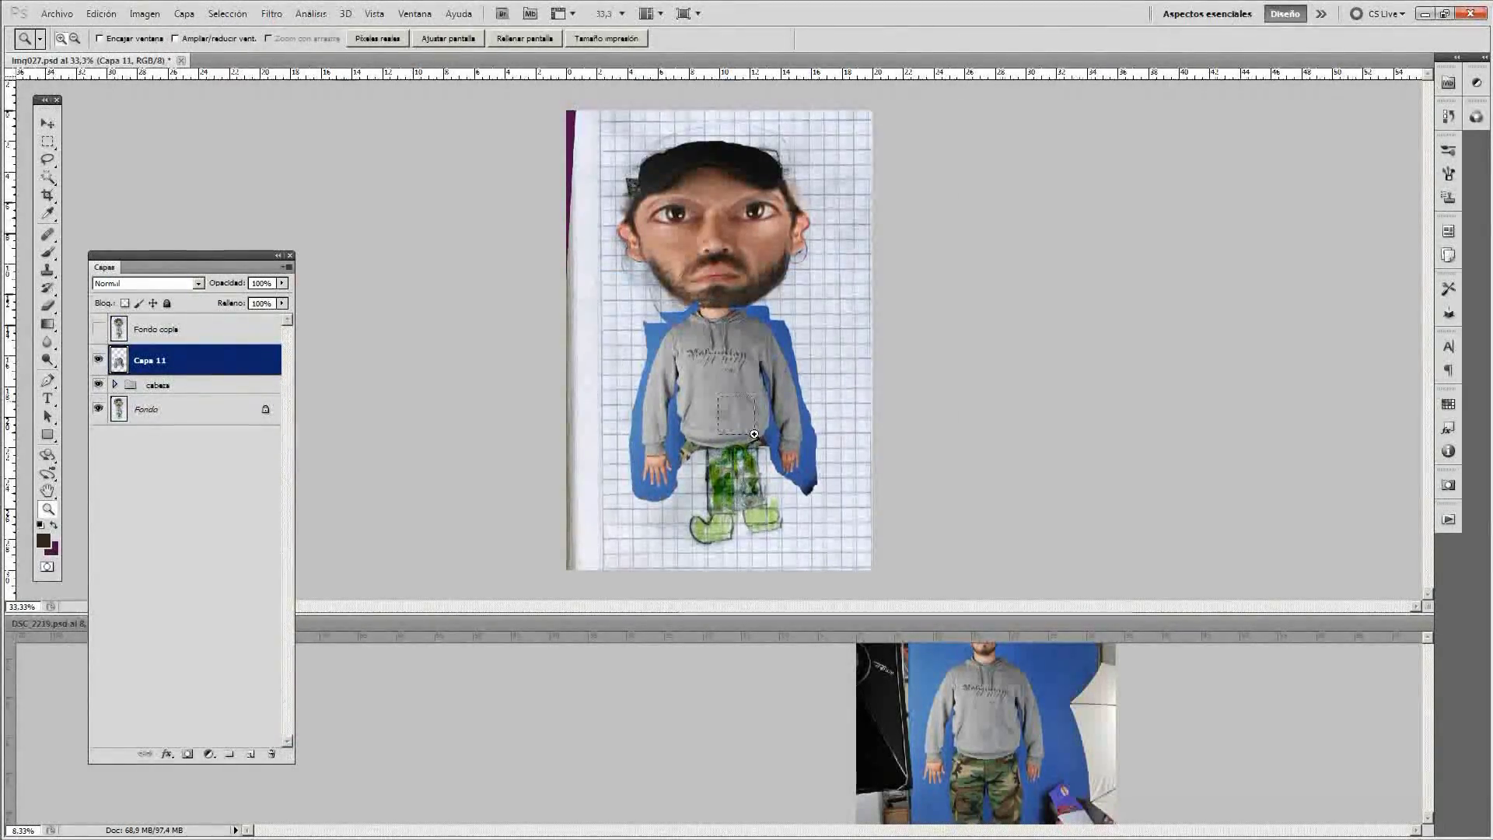
pyautogui.hotkey('ctrl', '1')
pyautogui.click(901, 377)
pyautogui.moveTo(901, 377); pyautogui.dragTo(938, 229)
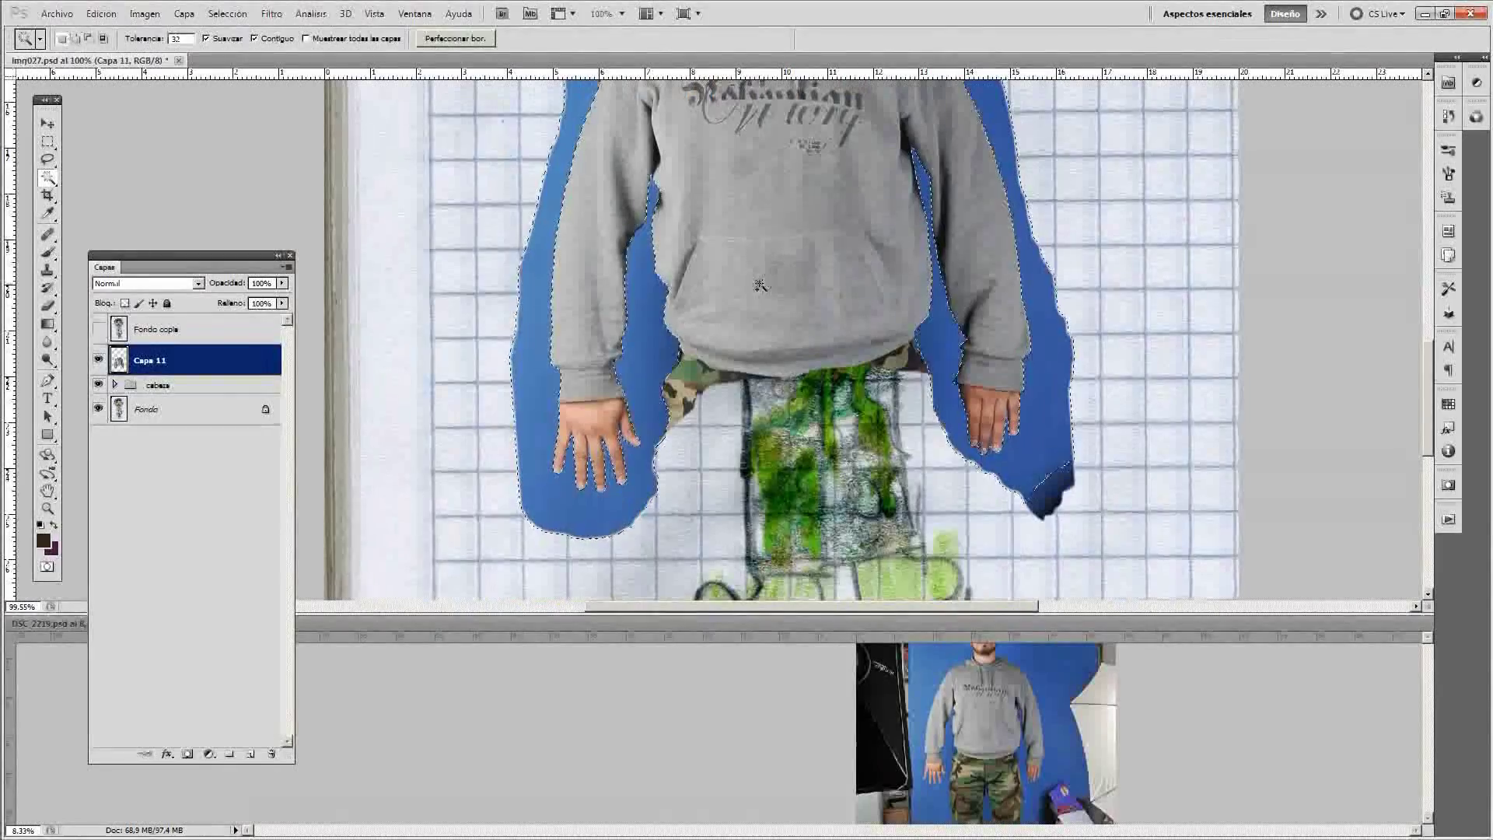
pyautogui.press('Delete')
pyautogui.hotkey('ctrl', 'z')
# Duplicate the hoodie layer, delete the blue from Capa 11, and select both hoodie layers.
pyautogui.hotkey('ctrl', 'j')
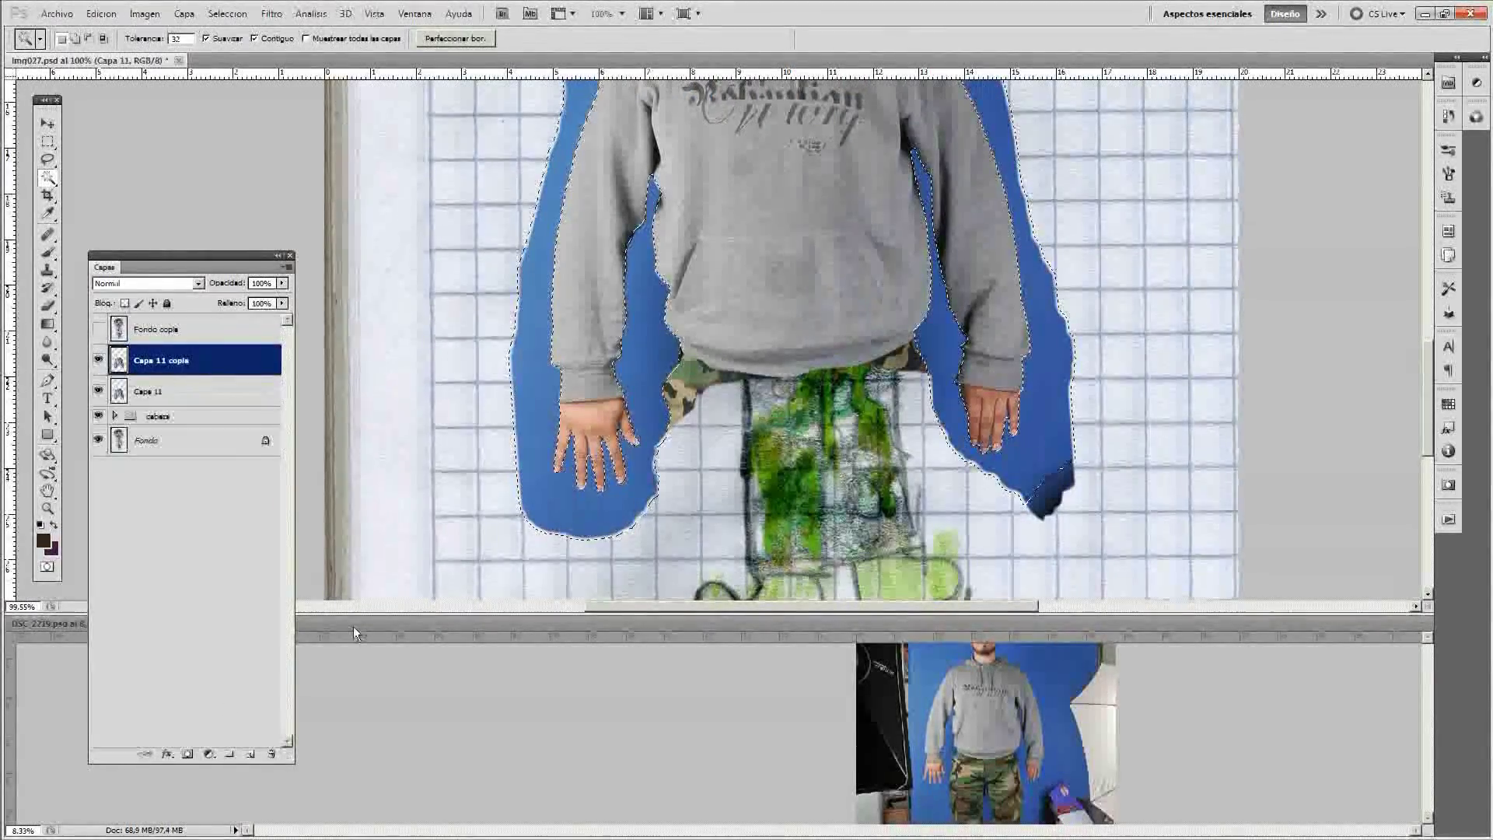
pyautogui.hotkey('alt', '[')
pyautogui.press('Delete')
pyautogui.press('l')
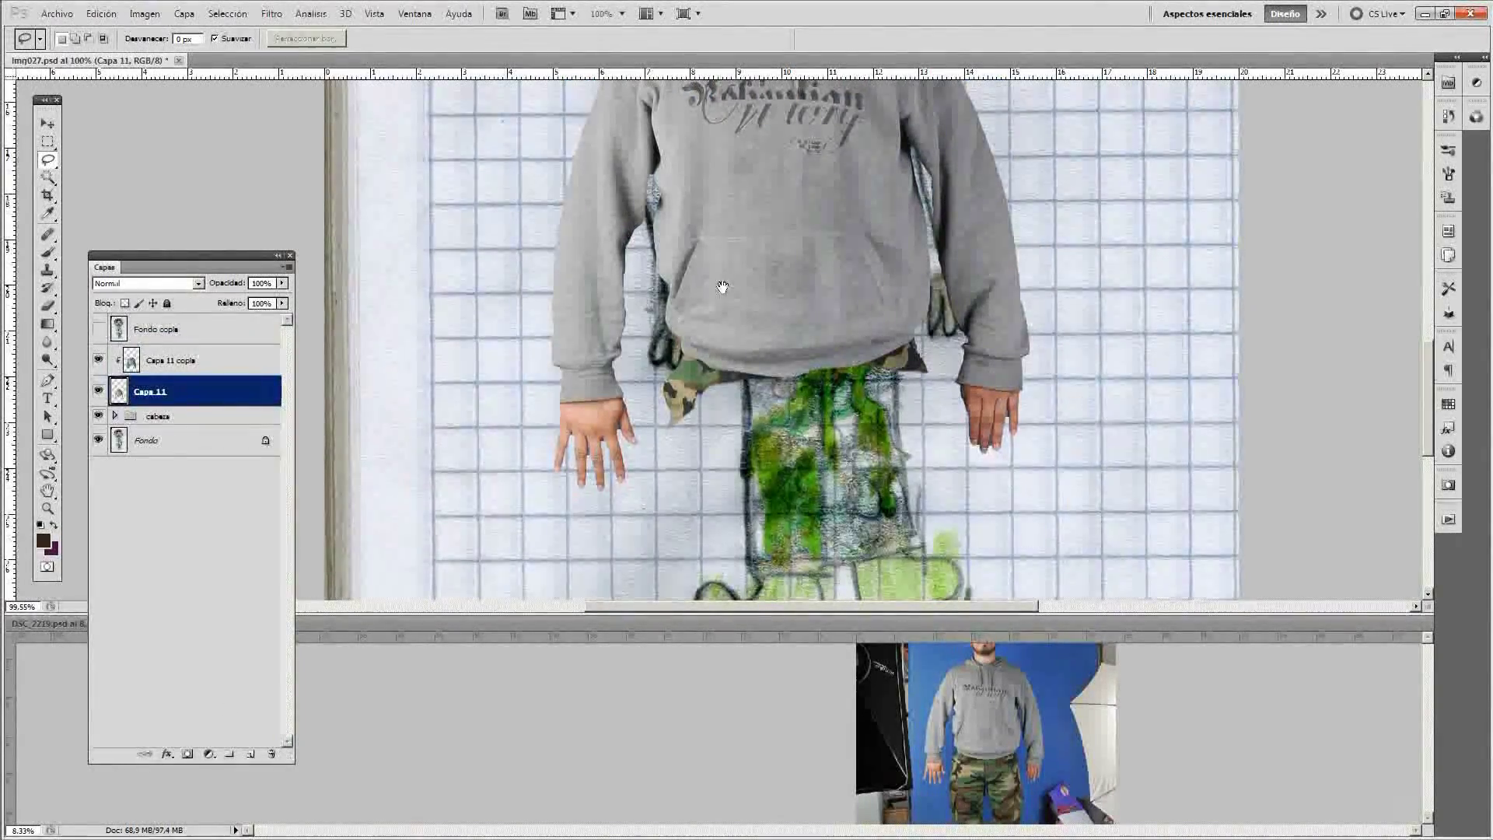
pyautogui.moveTo(722, 287); pyautogui.dragTo(727, 605)
pyautogui.keyDown('shift'); pyautogui.click(174, 360); pyautogui.keyUp('shift')
pyautogui.click(282, 303)
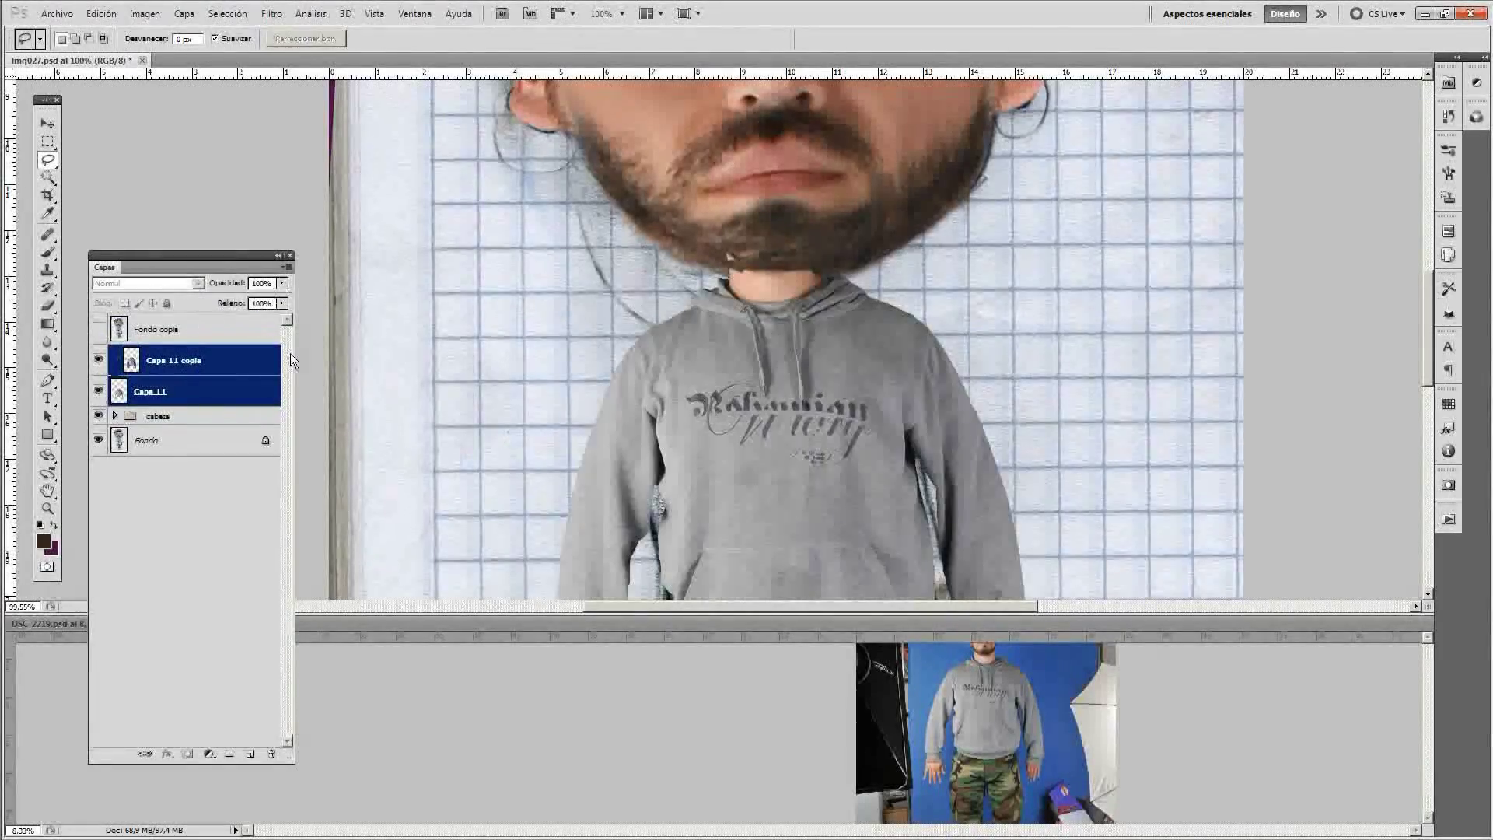
# Reshape both hoodie layers to fit under the head and merge them into Capa 11 copia.
pyautogui.hotkey('ctrl', 't')
pyautogui.moveTo(753, 399); pyautogui.dragTo(738, 252)
pyautogui.moveTo(501, 98); pyautogui.dragTo(495, 150)
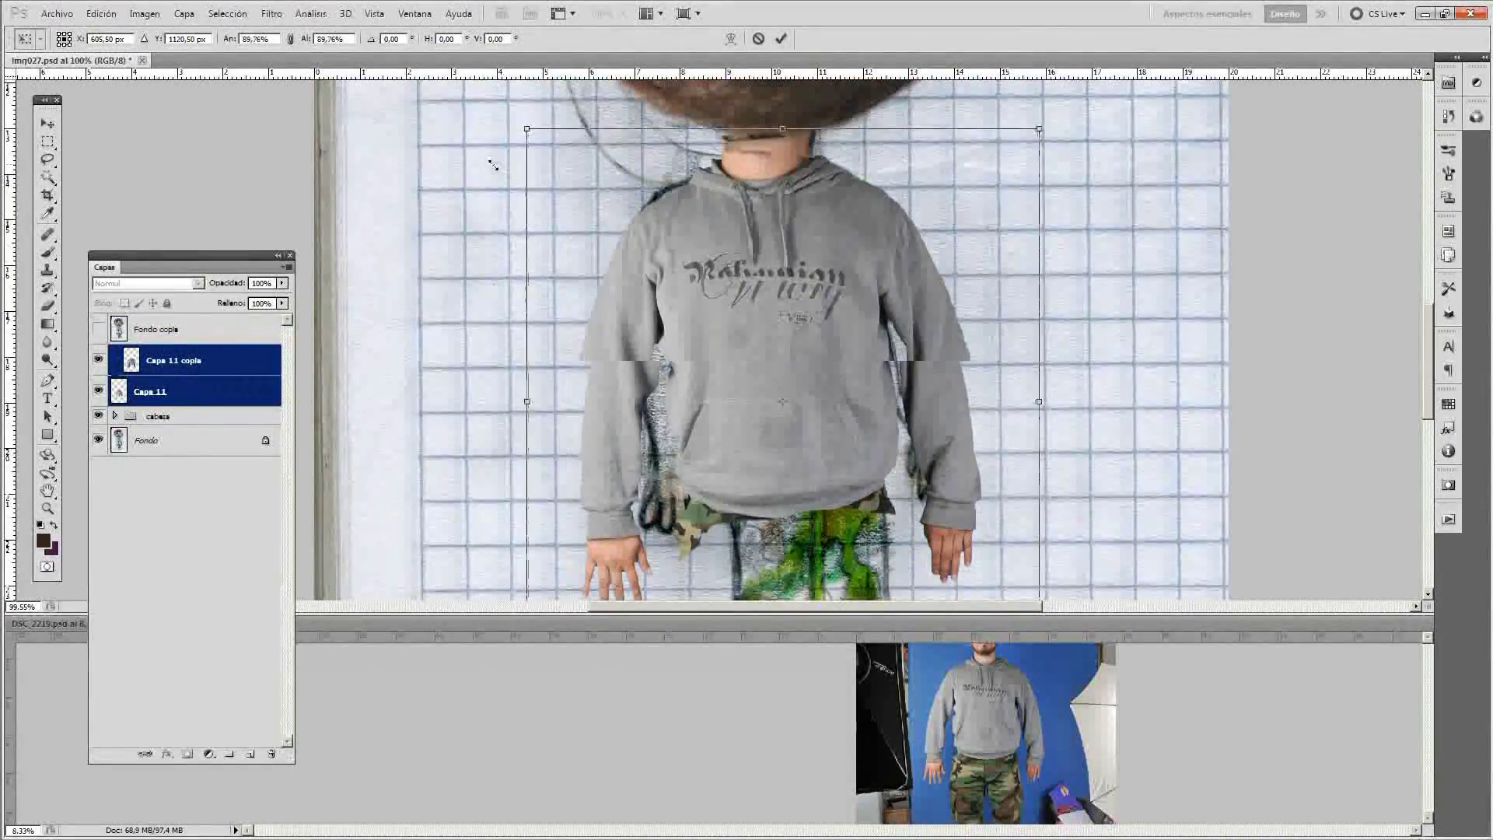
pyautogui.press('Return')
pyautogui.hotkey('ctrl', 'e')
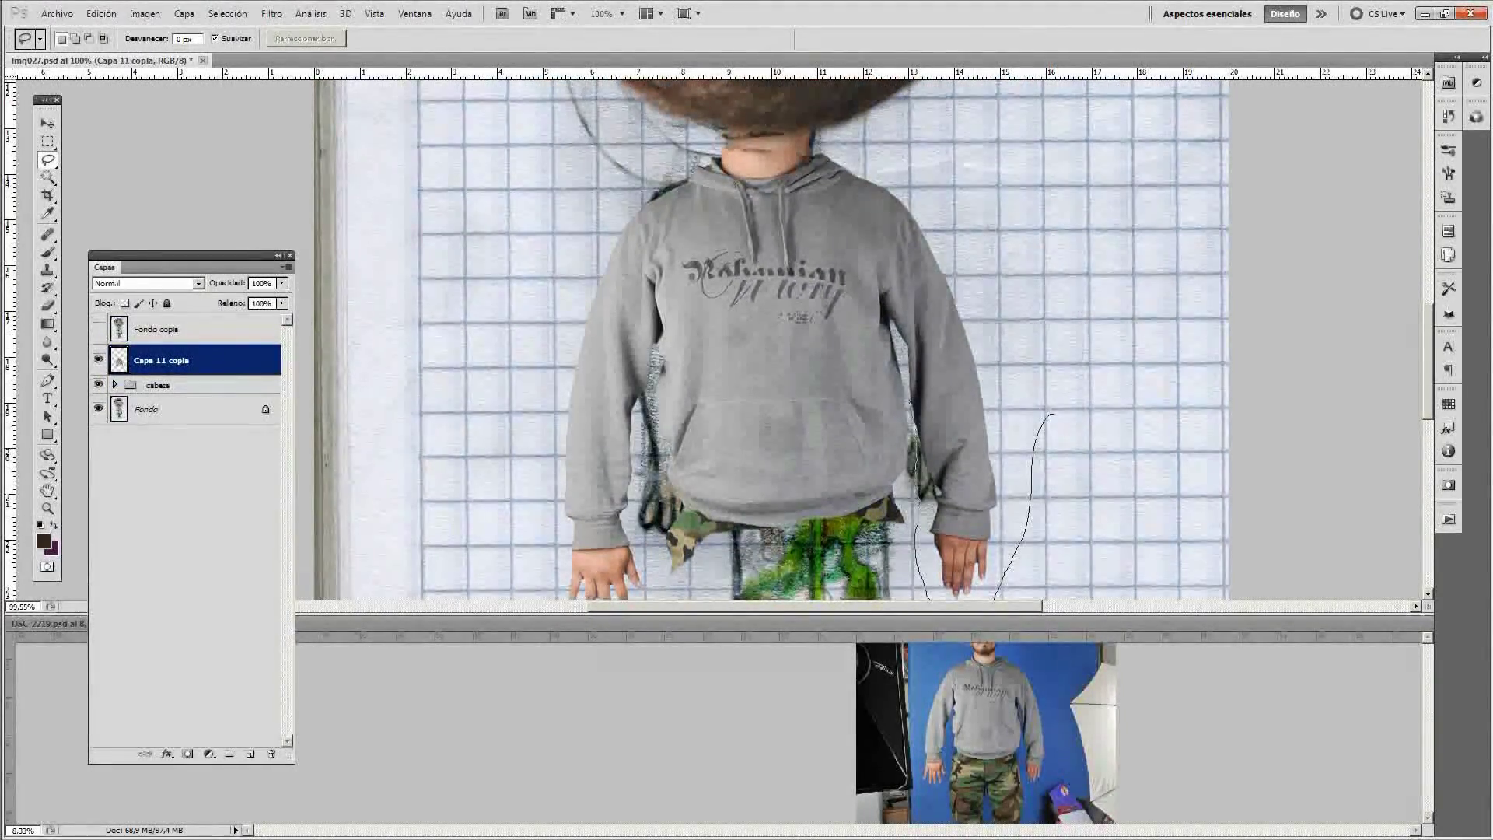
# Copy the lassoed arm to a new layer, rotate it about 4.5 degrees, and merge it back.
pyautogui.hotkey('ctrl', 'j')
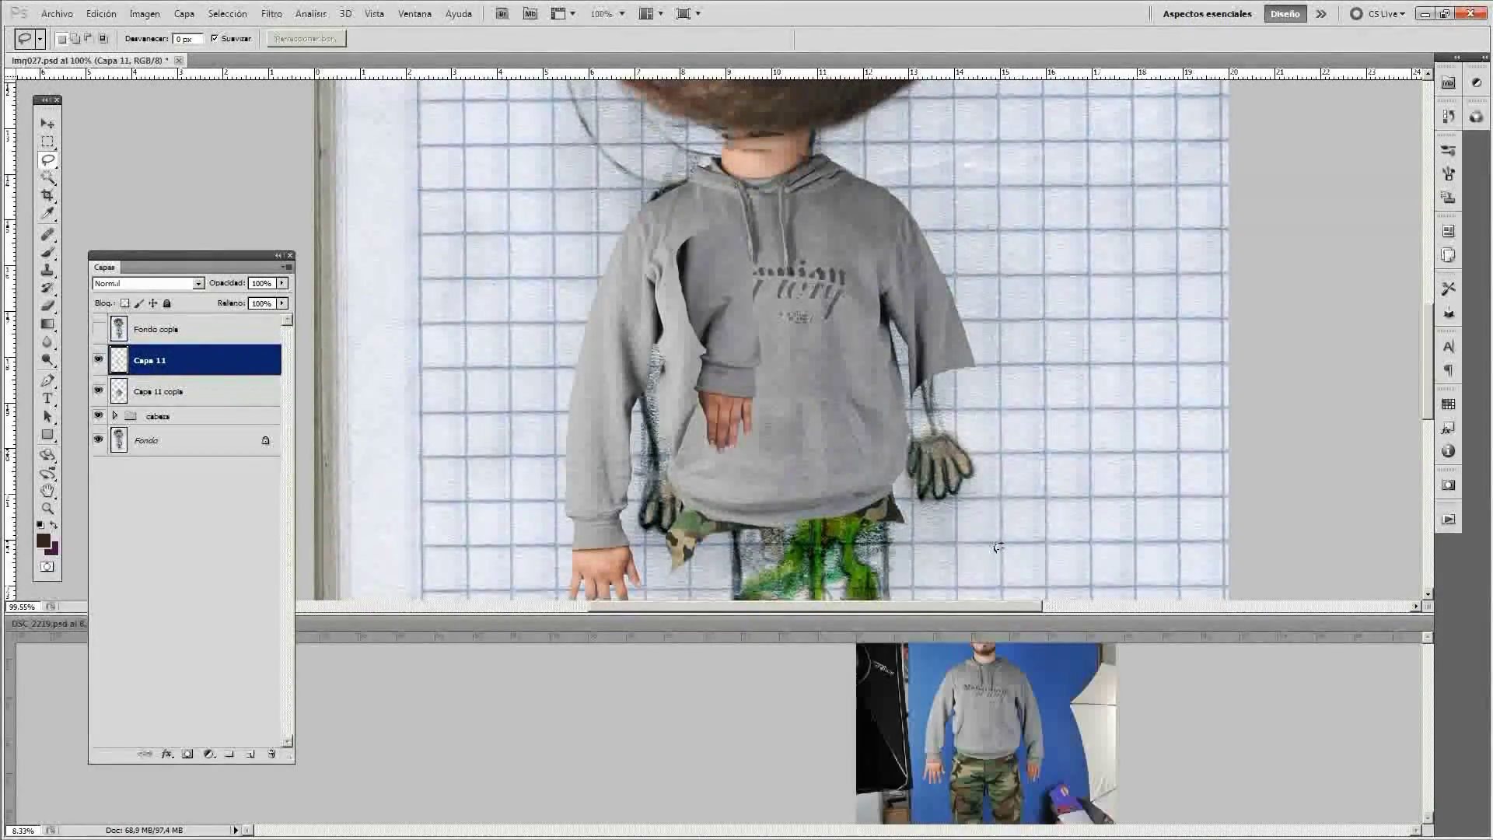
pyautogui.hotkey('ctrl', 't')
pyautogui.moveTo(1059, 400); pyautogui.dragTo(1059, 390)
pyautogui.press('Return')
pyautogui.hotkey('ctrl', 'e')
# Copy the left hand to a new layer and move it, slightly rotated, to the right sleeve's end.
pyautogui.press('l')
pyautogui.scroll(-3, 778, 350)
pyautogui.moveTo(579, 325); pyautogui.dragTo(665, 348)
pyautogui.hotkey('ctrl', 'j')
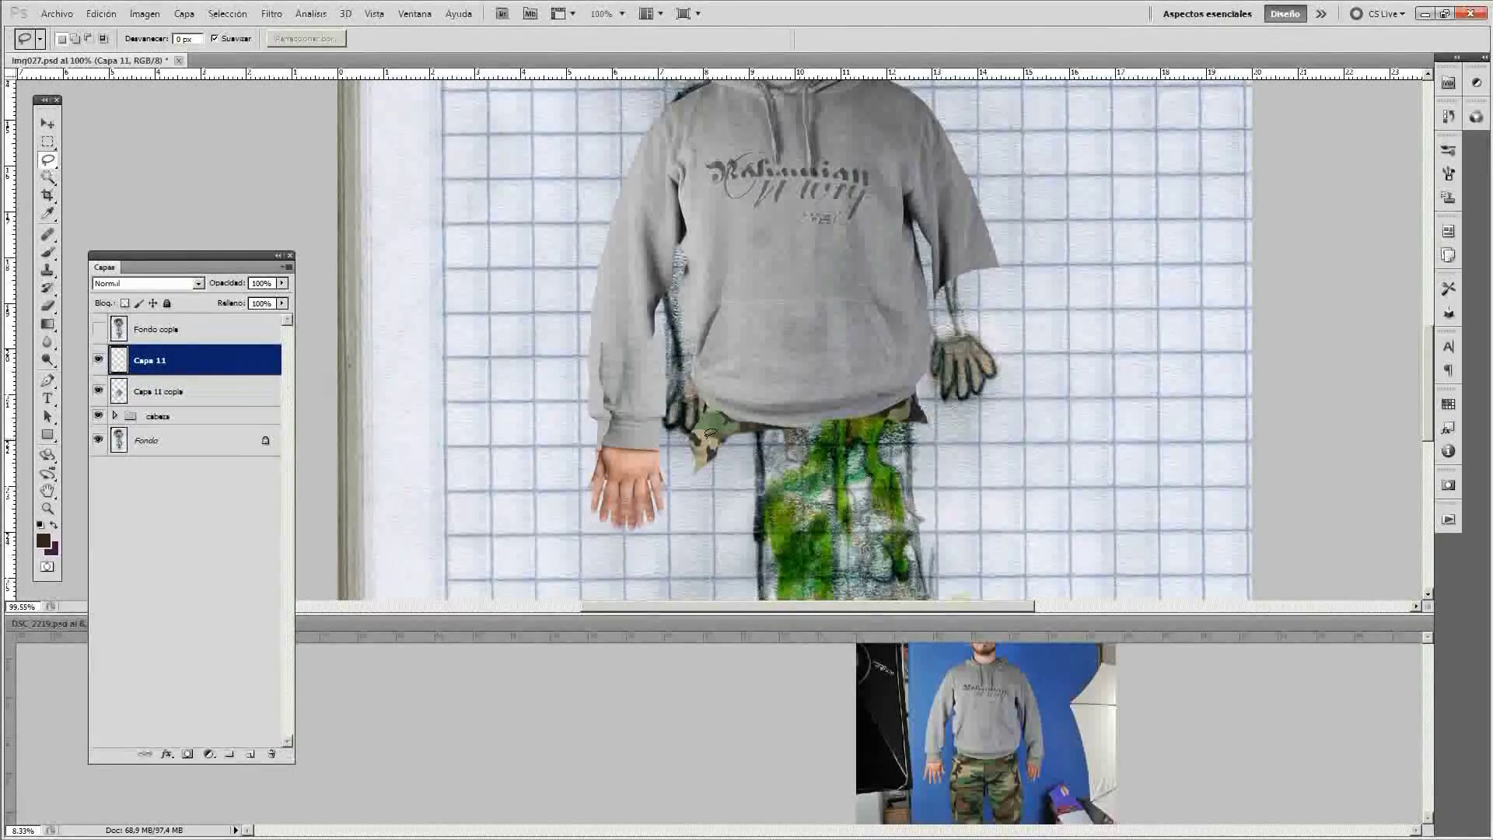
pyautogui.hotkey('ctrl', 't')
pyautogui.moveTo(629, 436); pyautogui.dragTo(968, 323)
pyautogui.moveTo(1084, 241); pyautogui.dragTo(1096, 220)
pyautogui.press('Return')
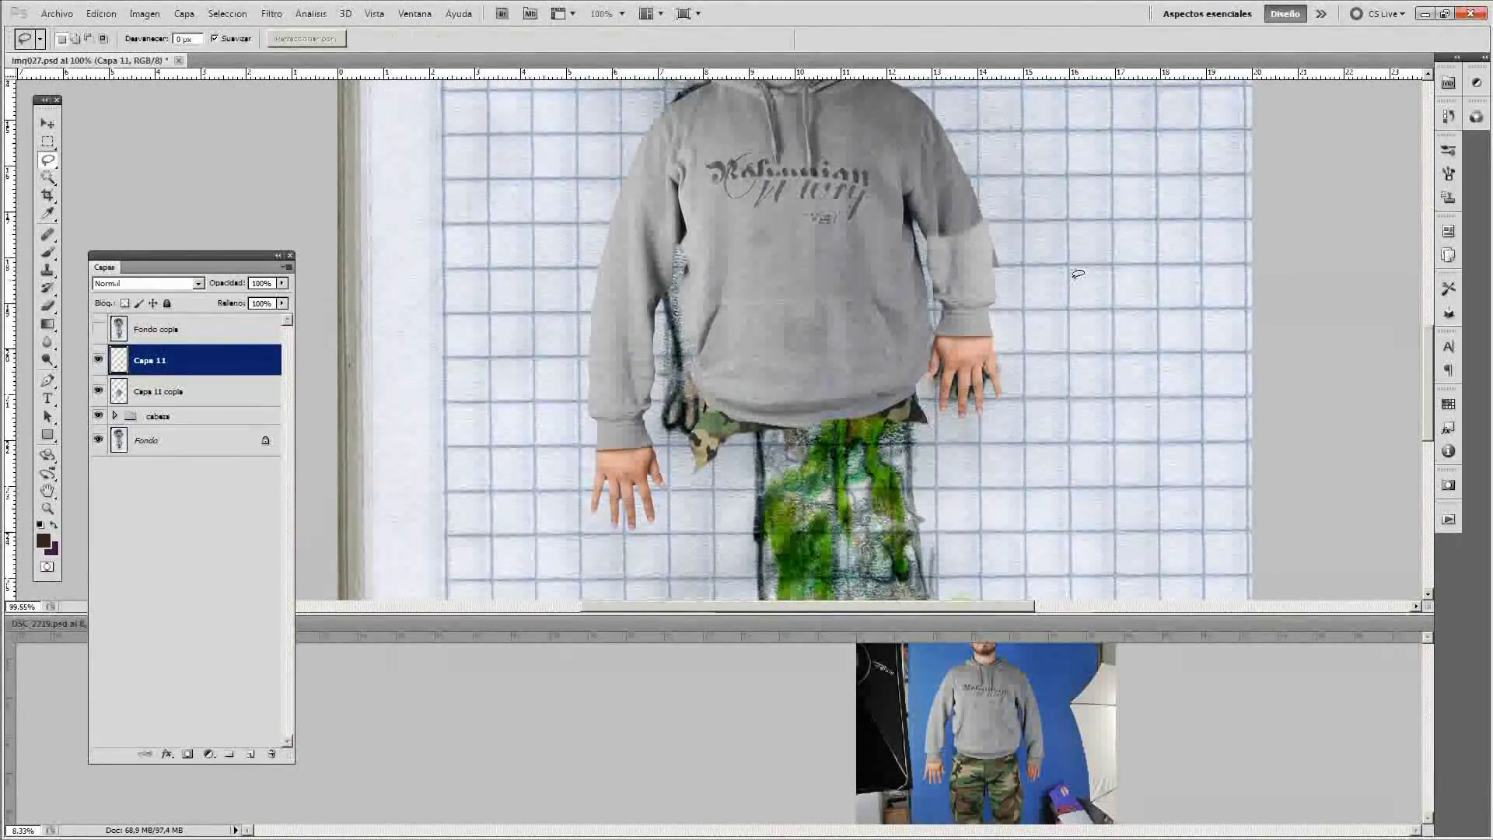
pyautogui.scroll(3, 1072, 266)
# Darken the hand with Levels, midtones at 0.81 and slightly deeper shadows.
pyautogui.hotkey('ctrl', 'u')
pyautogui.press('Escape')
pyautogui.hotkey('ctrl', 'l')
pyautogui.moveTo(1050, 346); pyautogui.dragTo(1176, 346)
pyautogui.moveTo(1079, 347); pyautogui.dragTo(1085, 347)
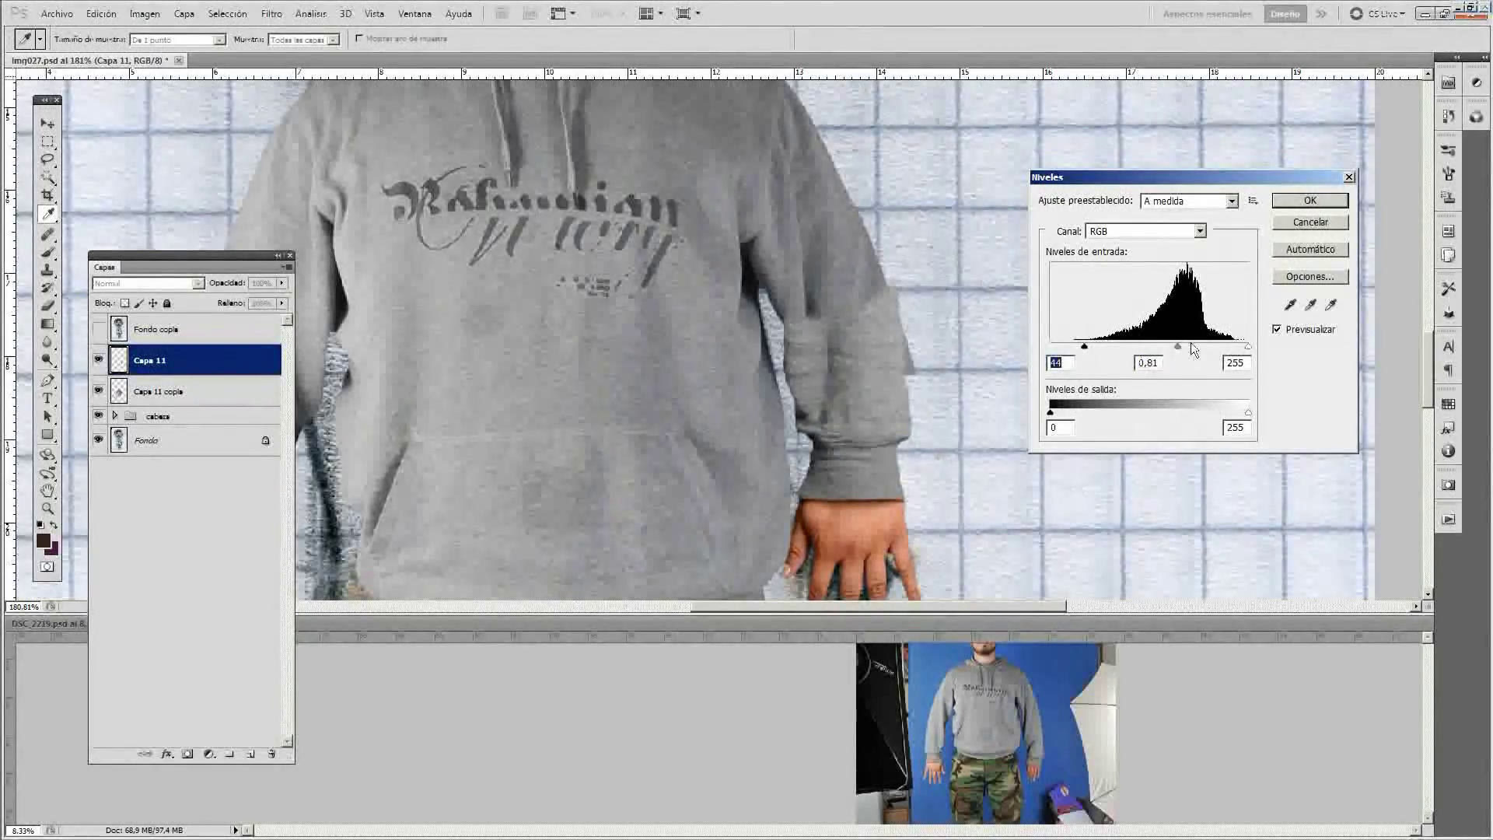
# Apply the Levels darkening to the hand and bring the lower hoodie into view.
pyautogui.press('Return')
pyautogui.press('b')
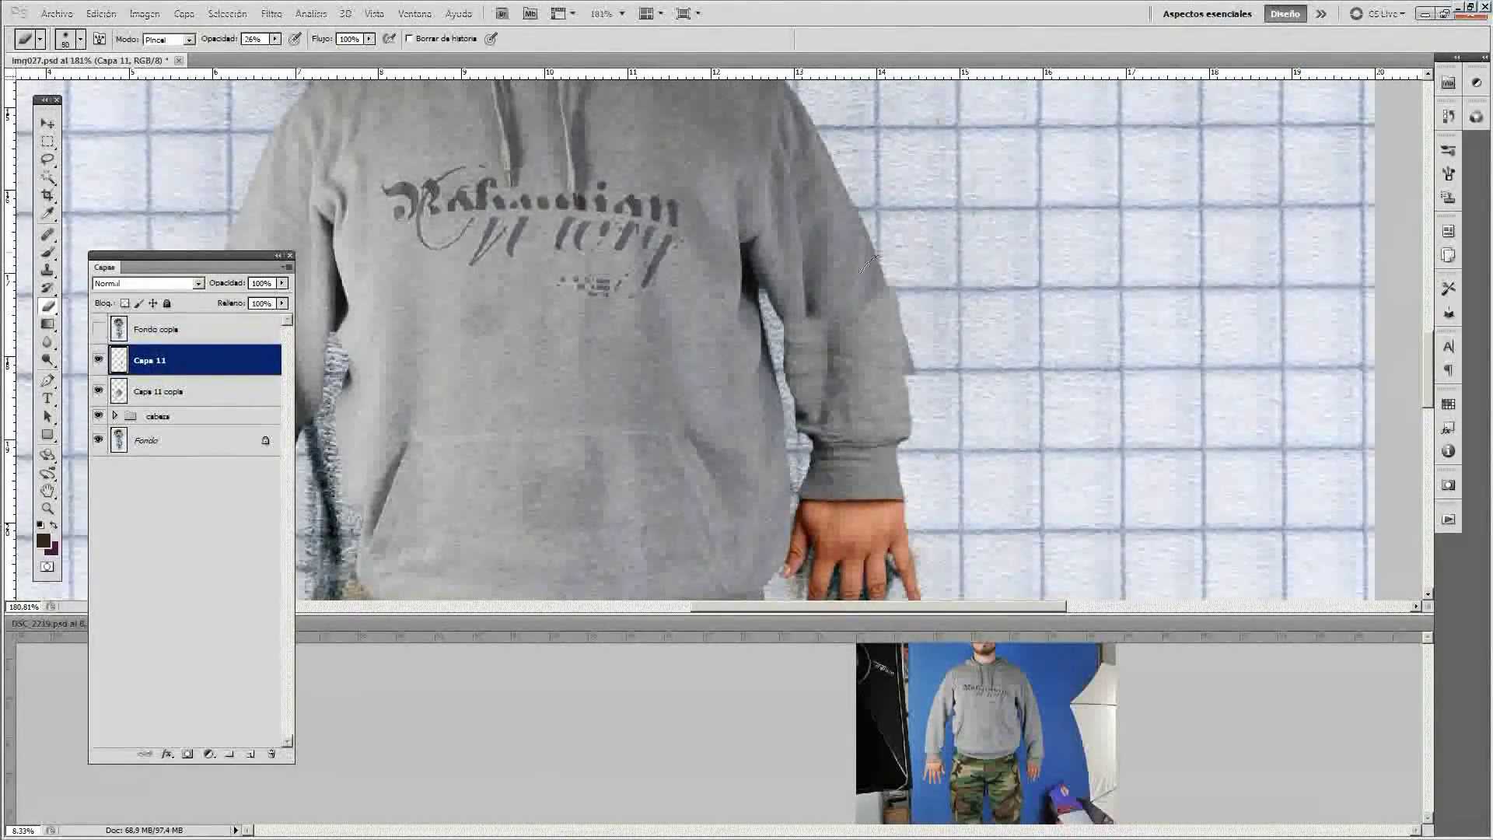
pyautogui.hotkey('alt', '[')
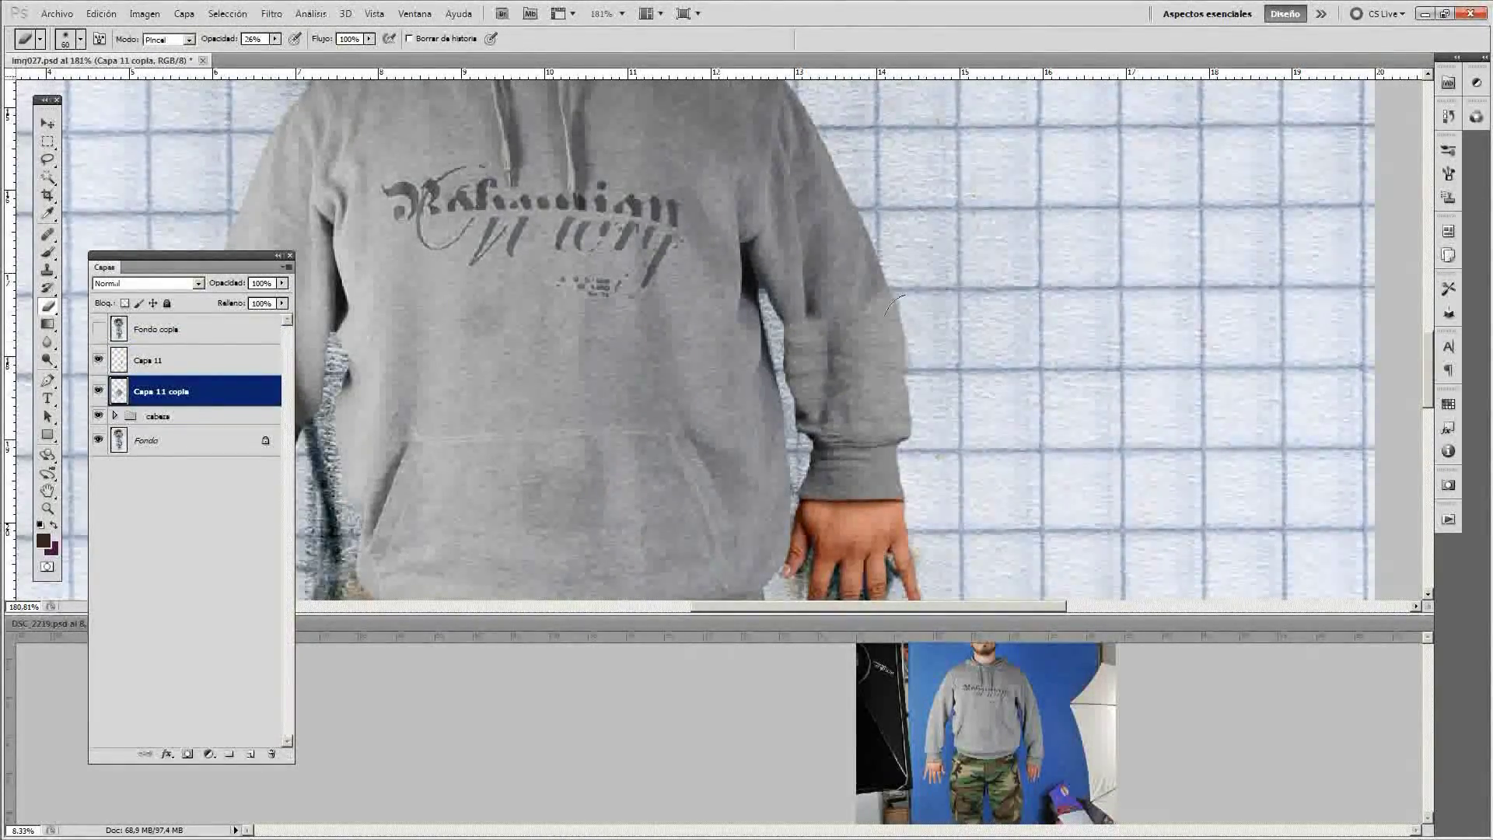
pyautogui.hotkey('alt', ']')
pyautogui.moveTo(453, 410); pyautogui.dragTo(538, 293)
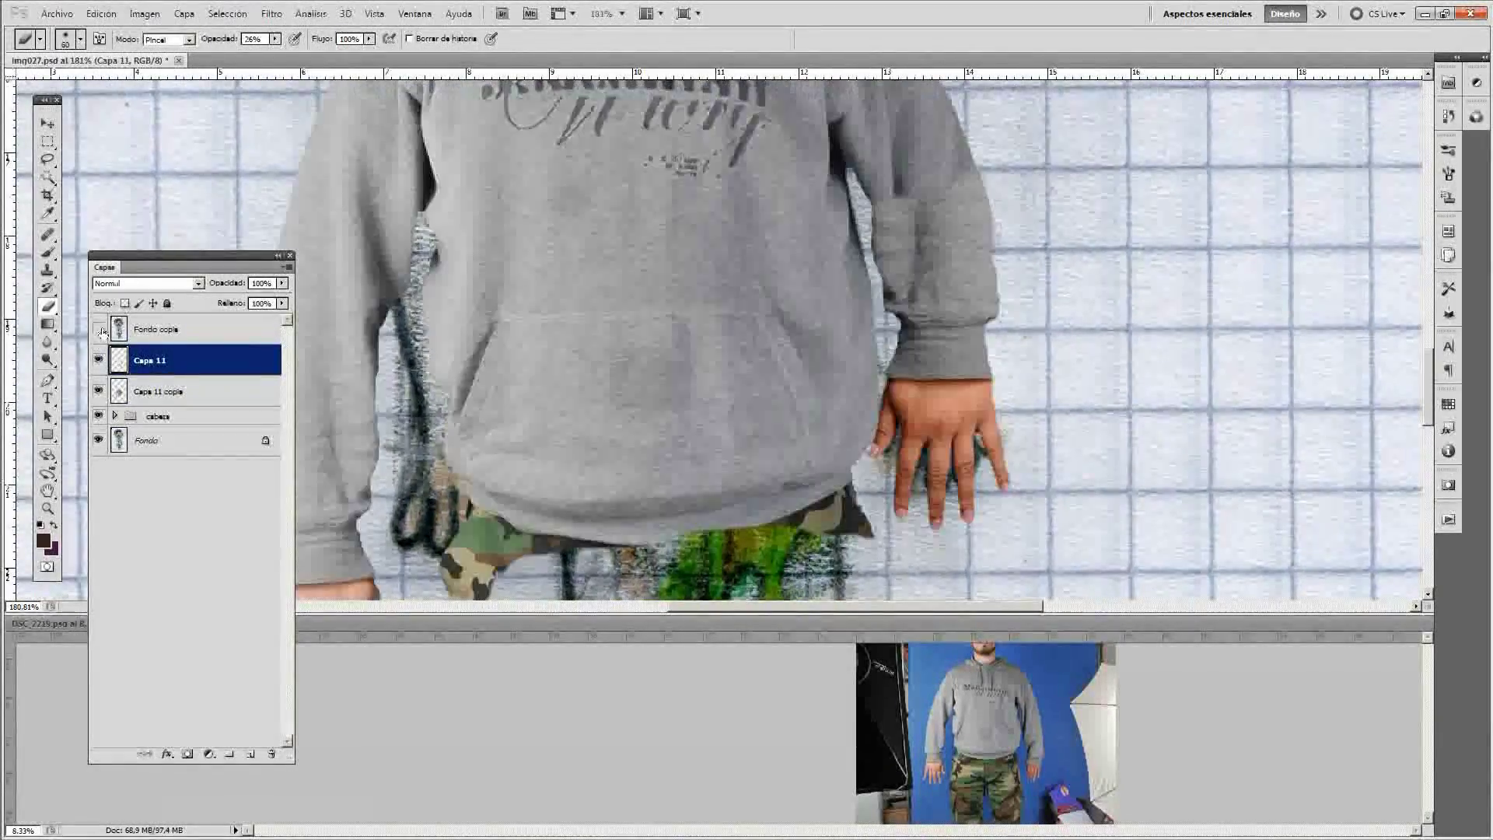
pyautogui.scroll(5, 873, 500)
# Duplicate Capa 11 copia as Capa 11 copia 2, clipped to the layer beneath, with a larger brush.
pyautogui.click(179, 391)
pyautogui.hotkey('ctrl', 'j')
pyautogui.press(']')
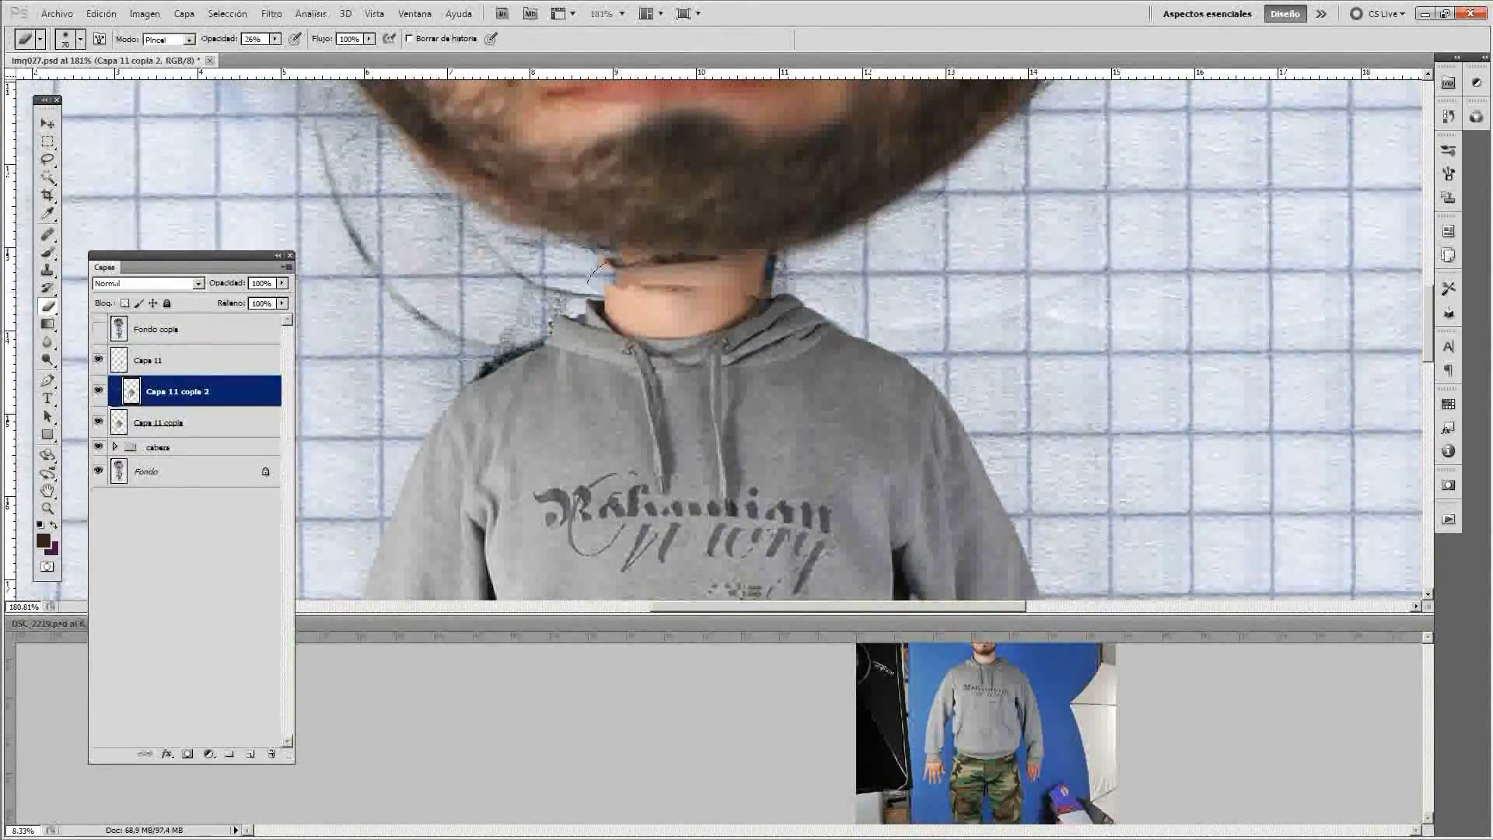
pyautogui.hotkey('ctrl', 'alt', 'g')
pyautogui.hotkey('alt', '[')
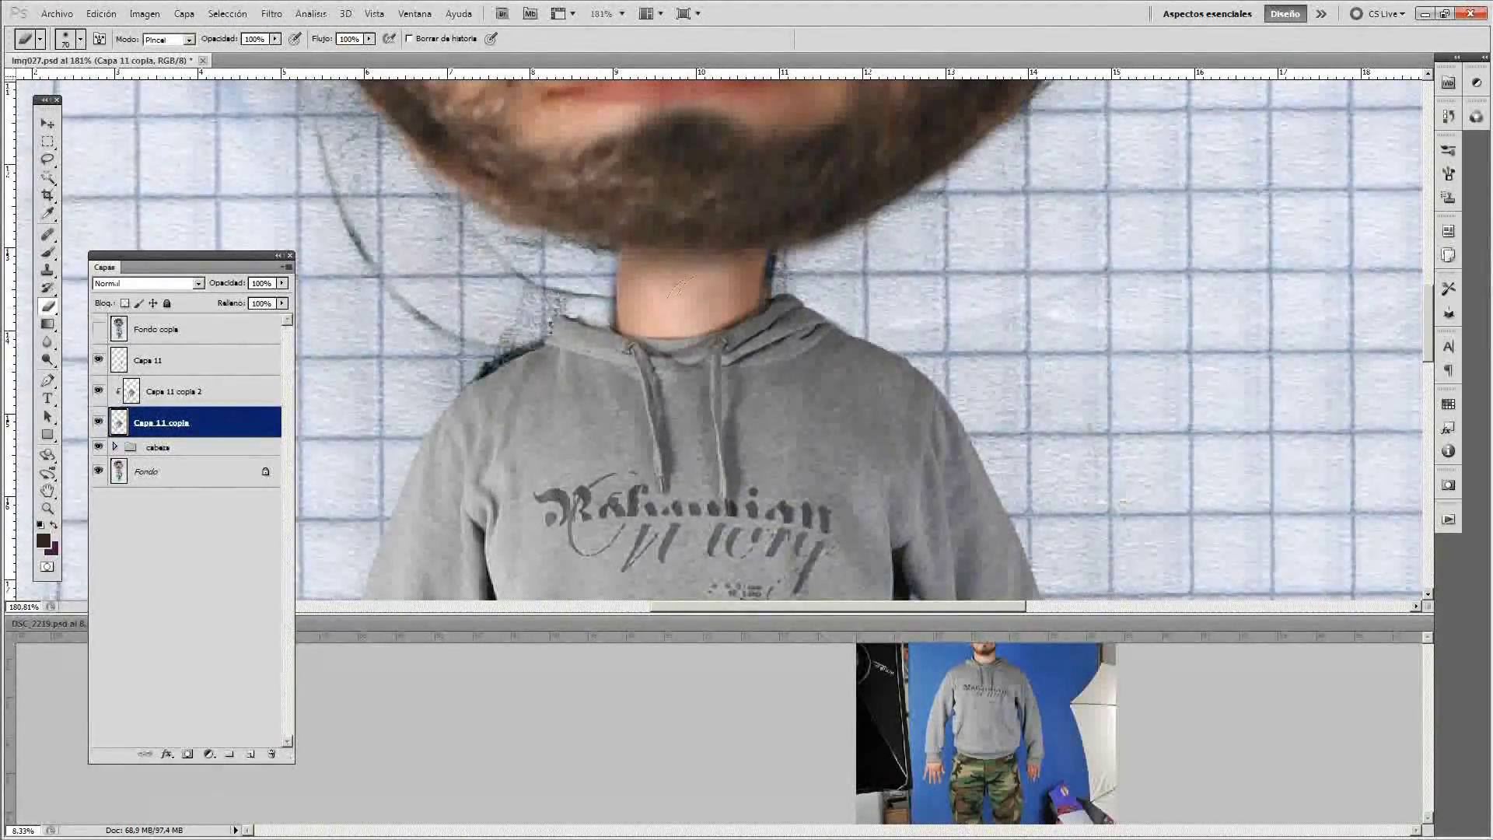
pyautogui.scroll(-3, 563, 283)
pyautogui.scroll(-3, 564, 284)
pyautogui.scroll(5, 748, 367)
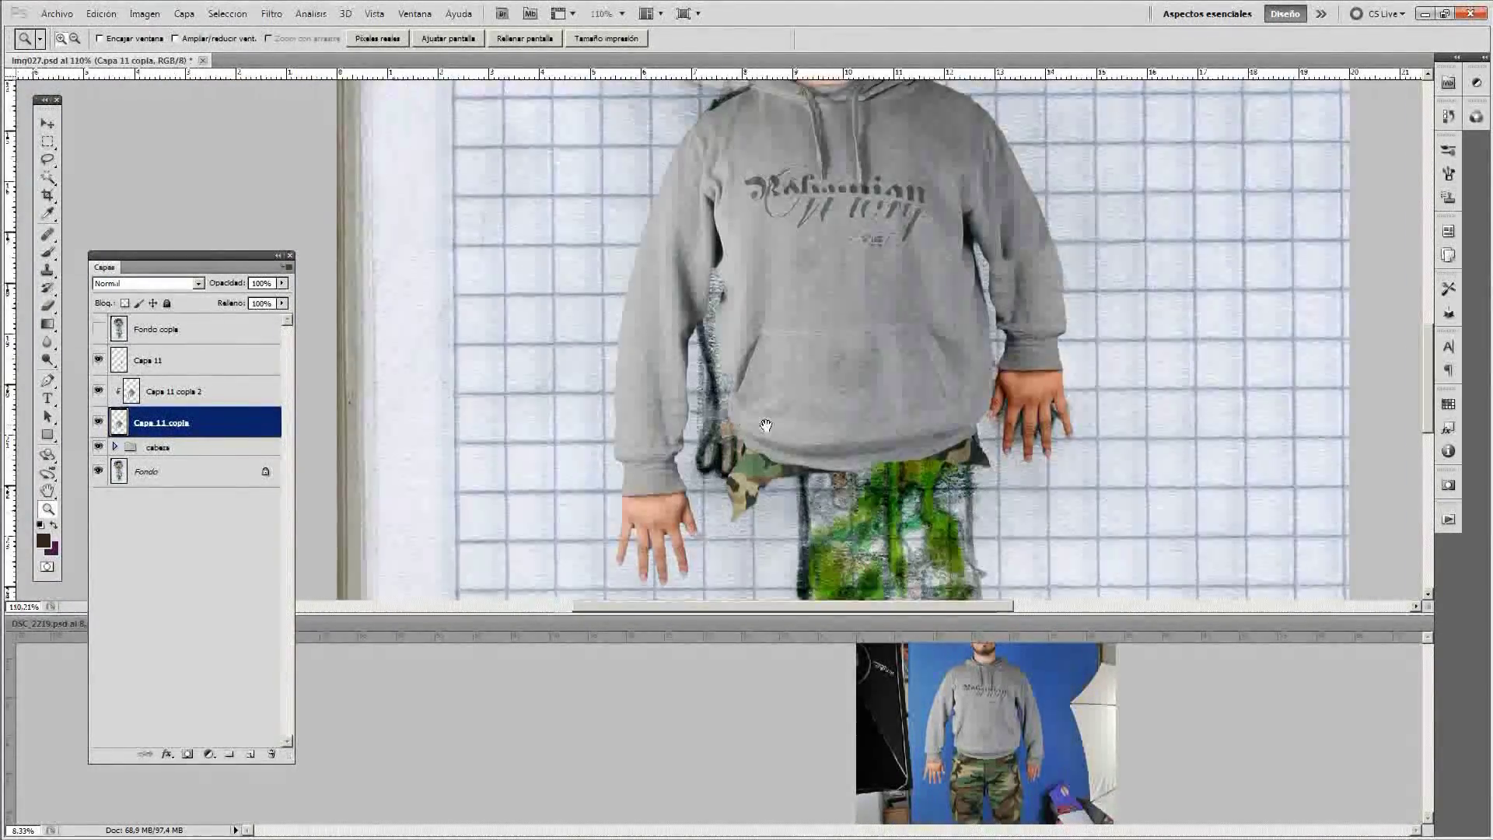
# Narrow all the figure layers together to about 87.38% width.
pyautogui.press('l')
pyautogui.hotkey('alt', 'shift', ']')
pyautogui.hotkey('alt', 'shift', ']')
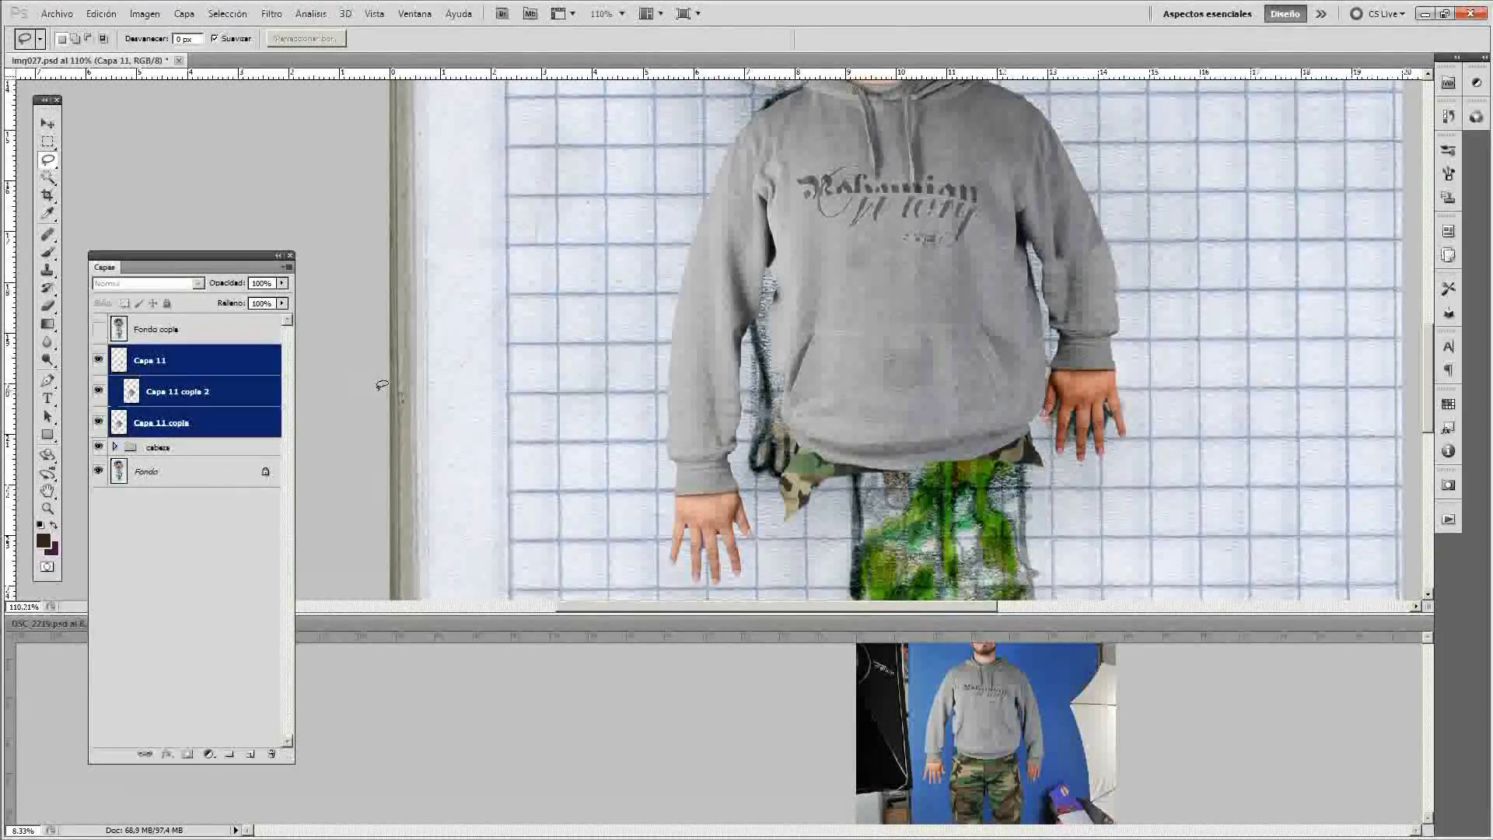
pyautogui.hotkey('ctrl', 't')
pyautogui.moveTo(1126, 307); pyautogui.dragTo(1097, 307)
pyautogui.scroll(3, 959, 277)
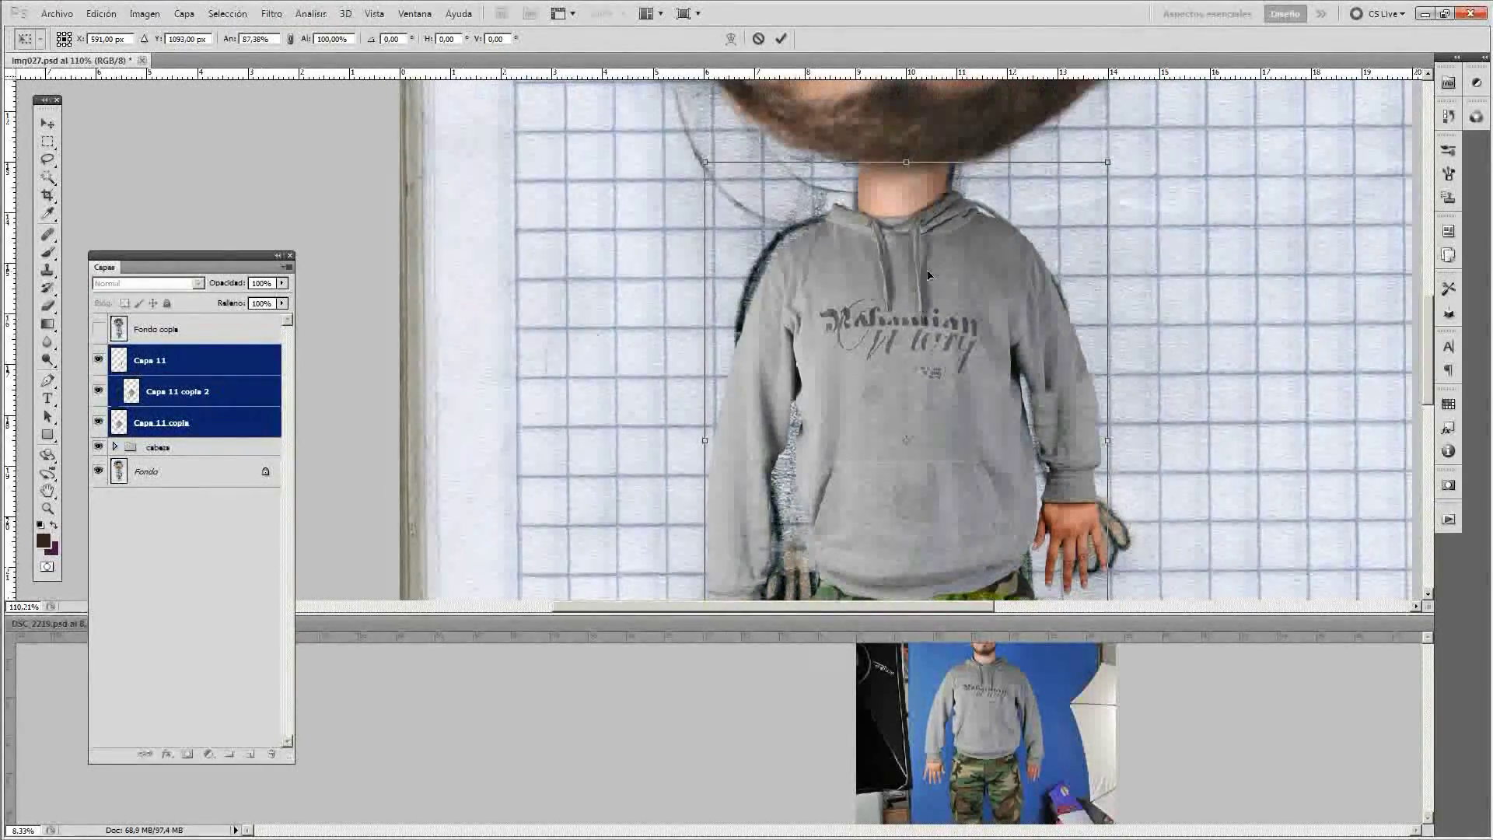
pyautogui.moveTo(928, 274); pyautogui.dragTo(939, 283)
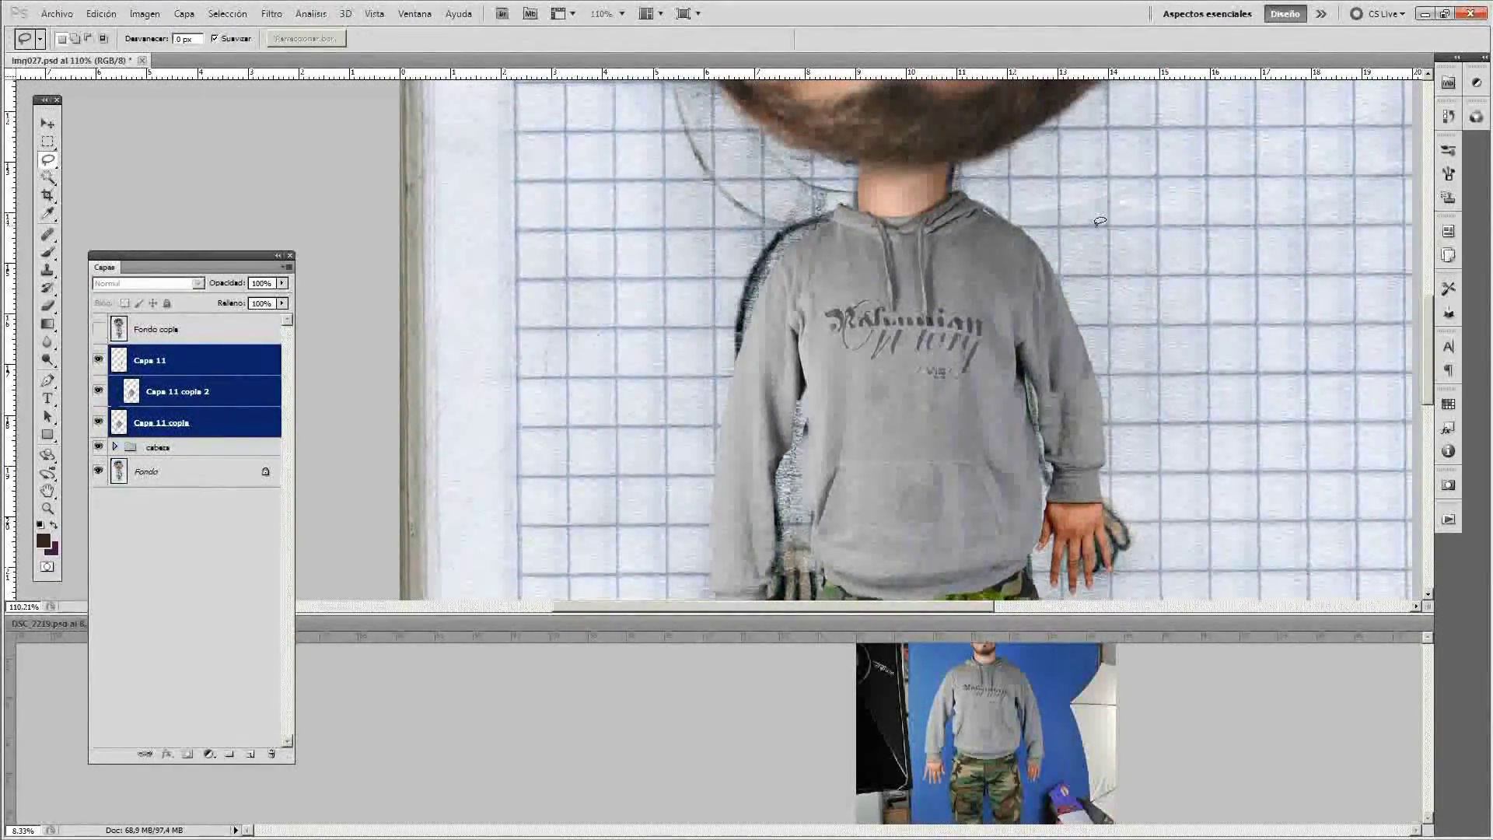
pyautogui.press('Return')
pyautogui.scroll(-3, 899, 385)
# Copy the left hand onto new layer Capa 12, raise it and shift it right and down.
pyautogui.press('b')
pyautogui.click(179, 423)
pyautogui.scroll(3, 1034, 505)
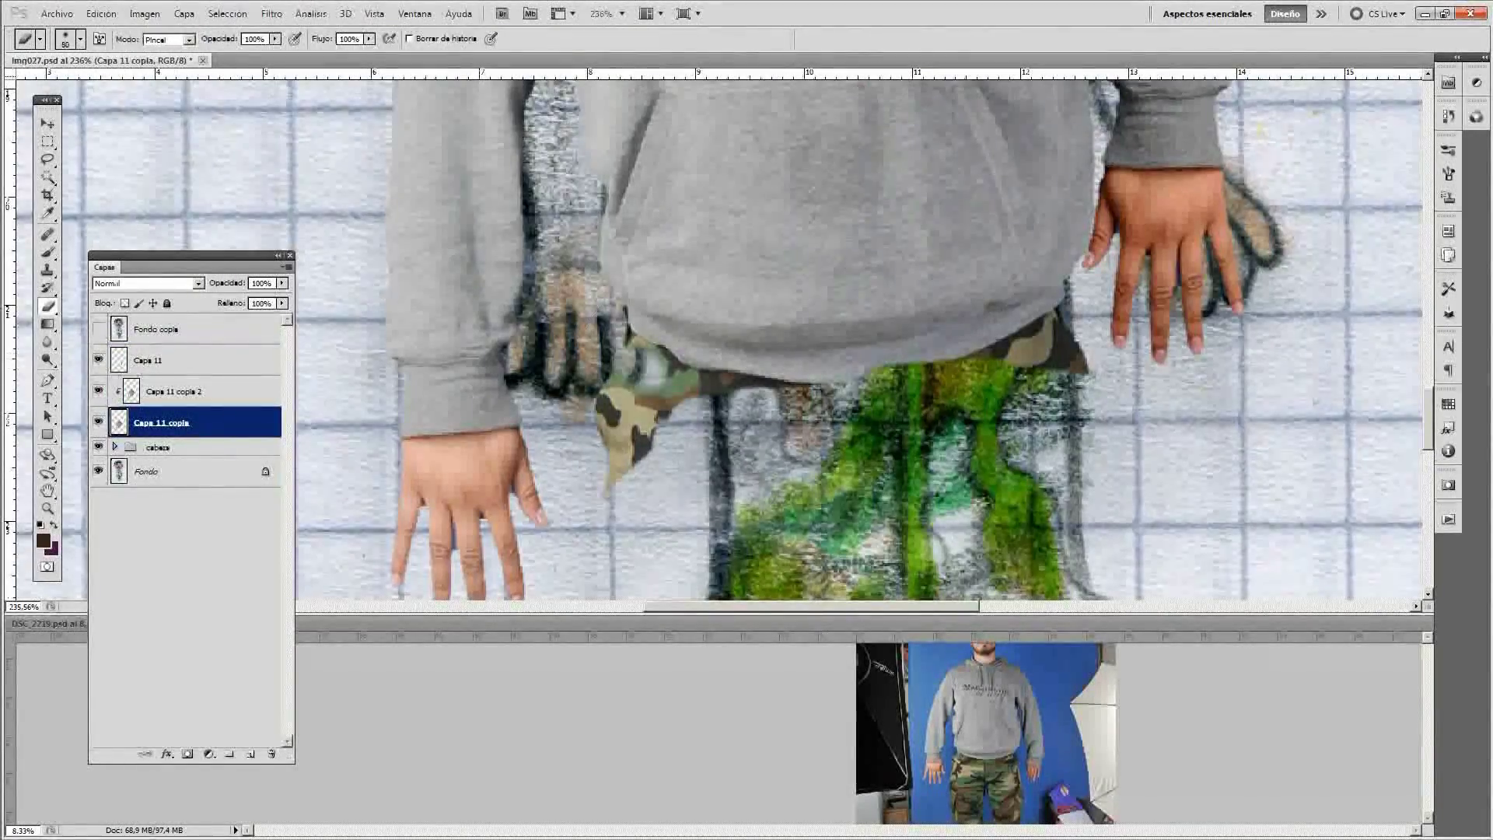
pyautogui.scroll(-4, 863, 467)
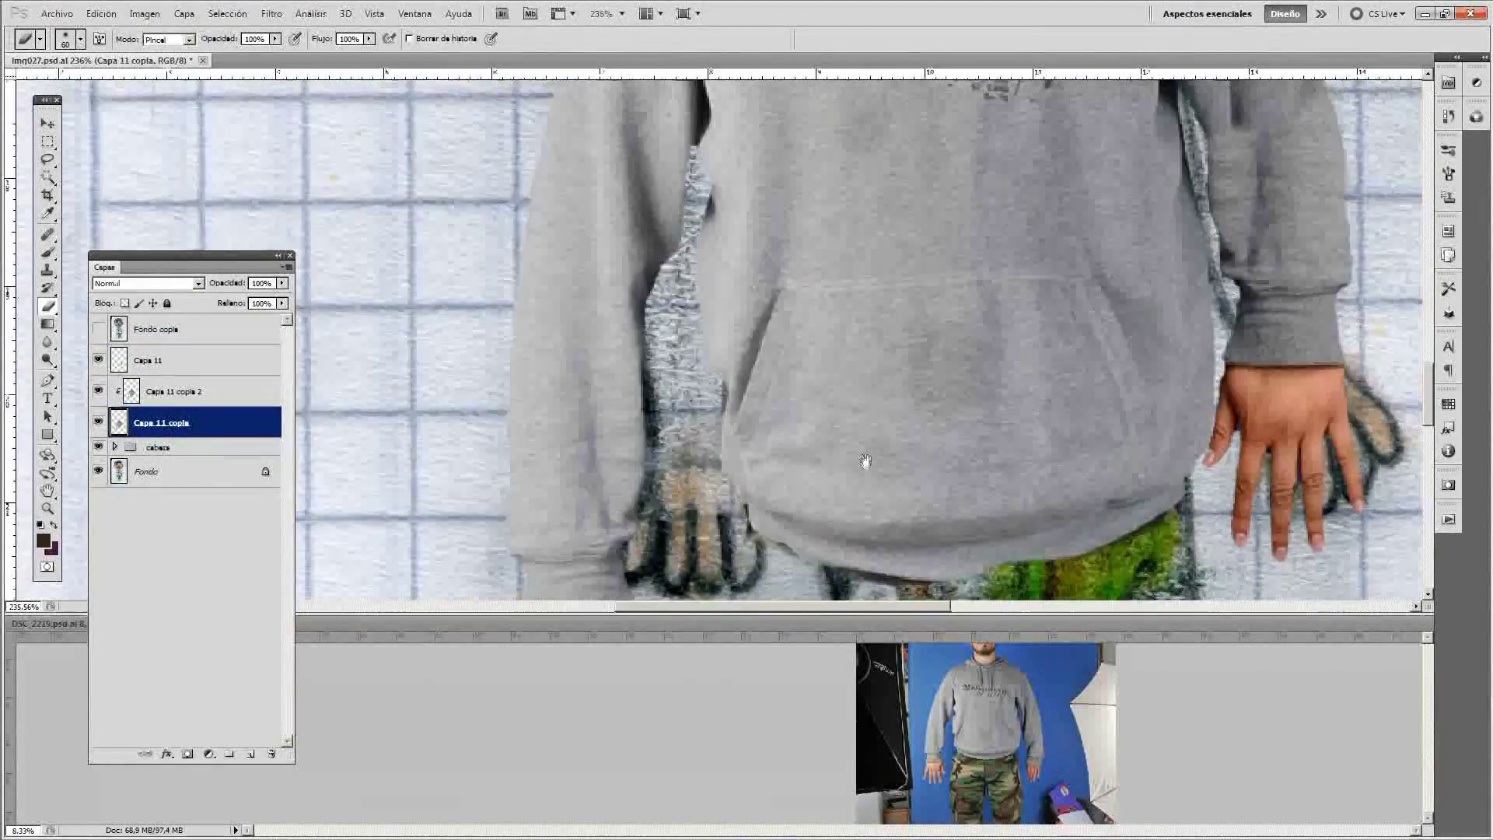
pyautogui.press('l')
pyautogui.moveTo(715, 364); pyautogui.dragTo(723, 370)
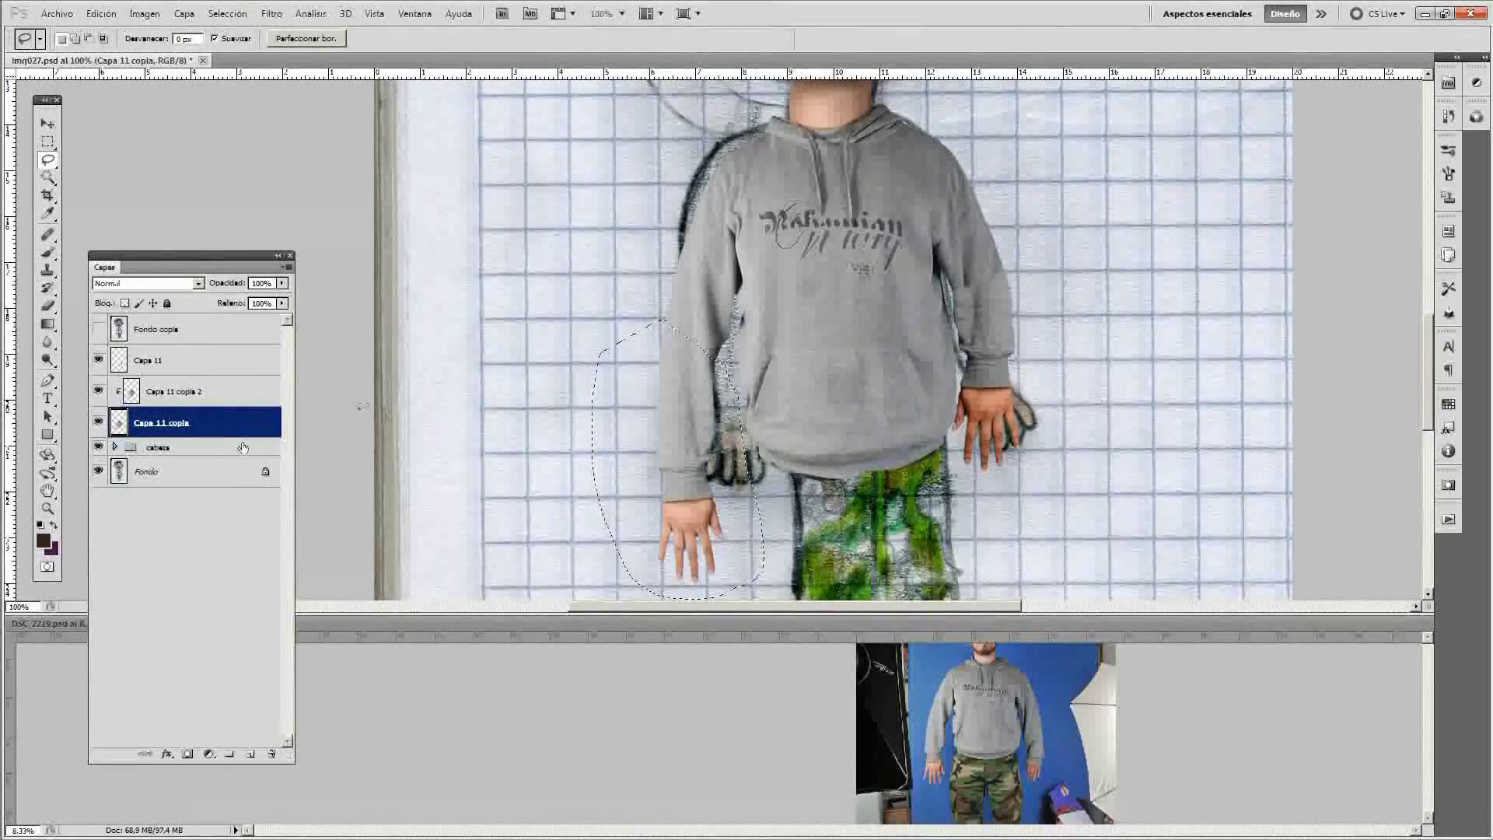
pyautogui.hotkey('ctrl', 'shift', 'j')
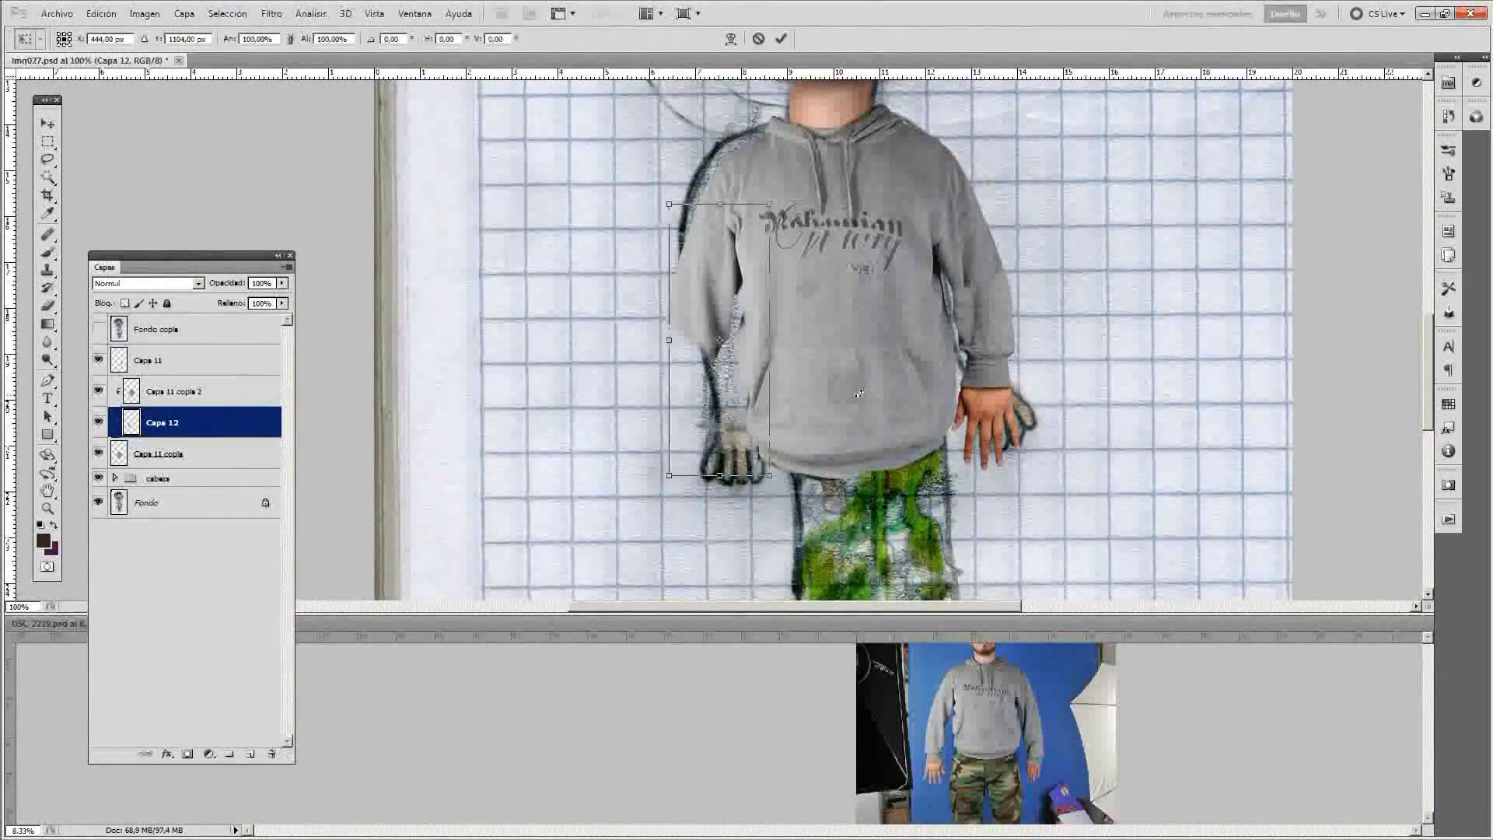
pyautogui.hotkey('ctrl', ']')
pyautogui.moveTo(587, 501); pyautogui.dragTo(730, 435)
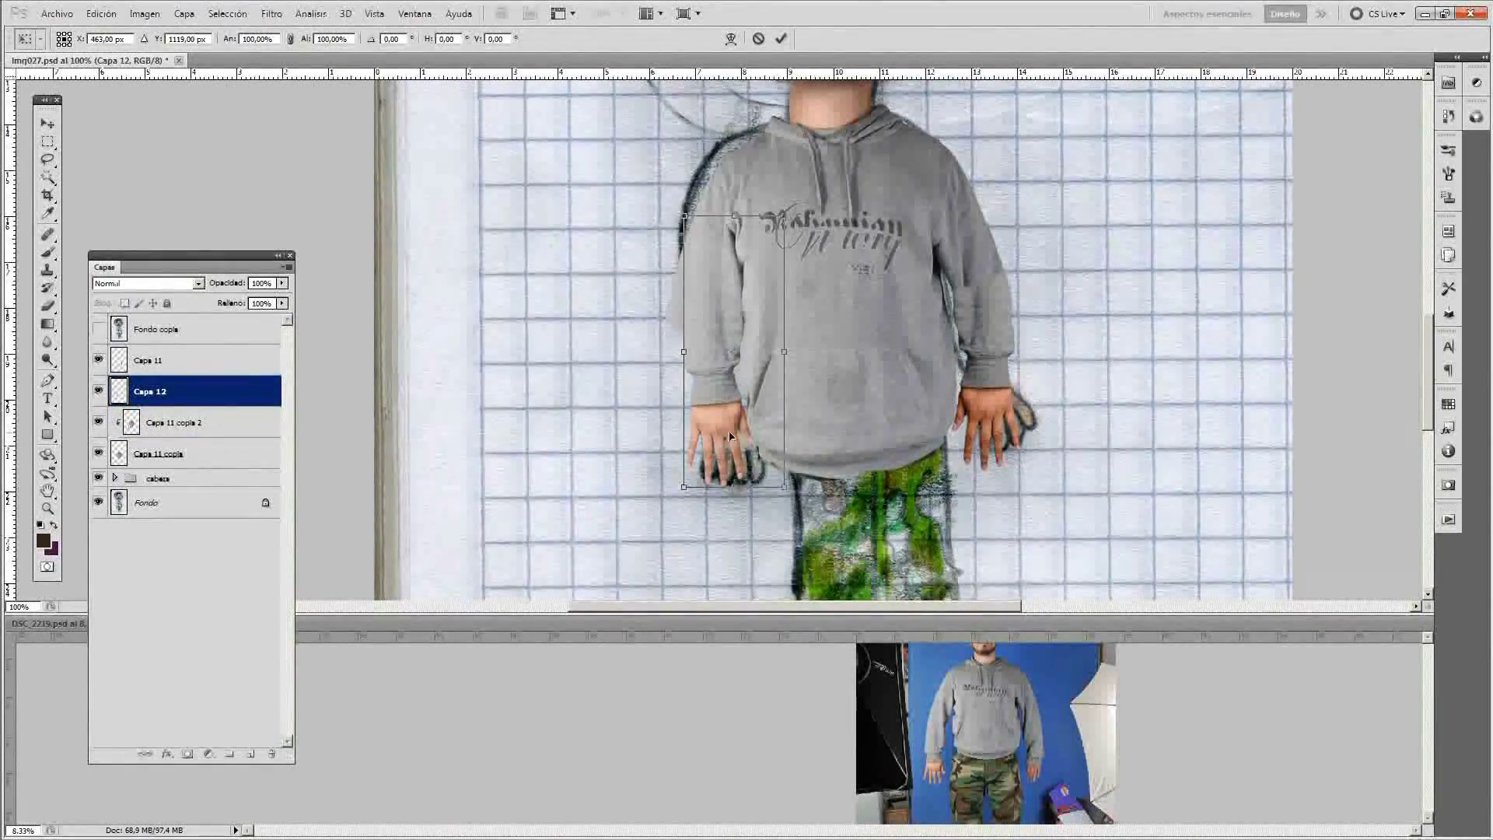
pyautogui.press('Return')
# Zoom in on the hands and lower hoodie.
pyautogui.press('l')
pyautogui.press('z')
pyautogui.moveTo(766, 334); pyautogui.dragTo(824, 334)
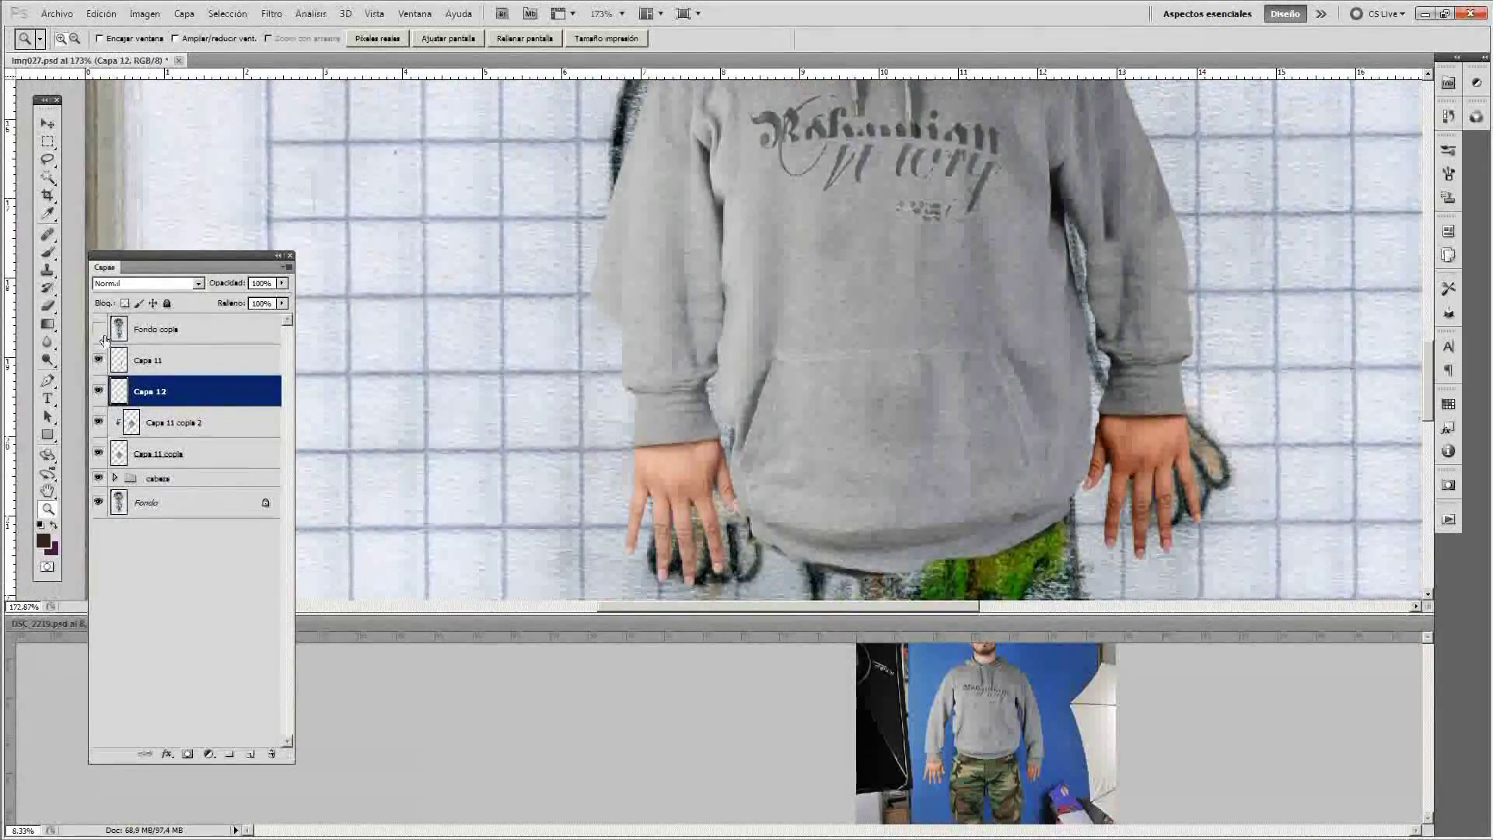
pyautogui.press('p')
pyautogui.scroll(-2, 792, 441)
pyautogui.scroll(3, 752, 256)
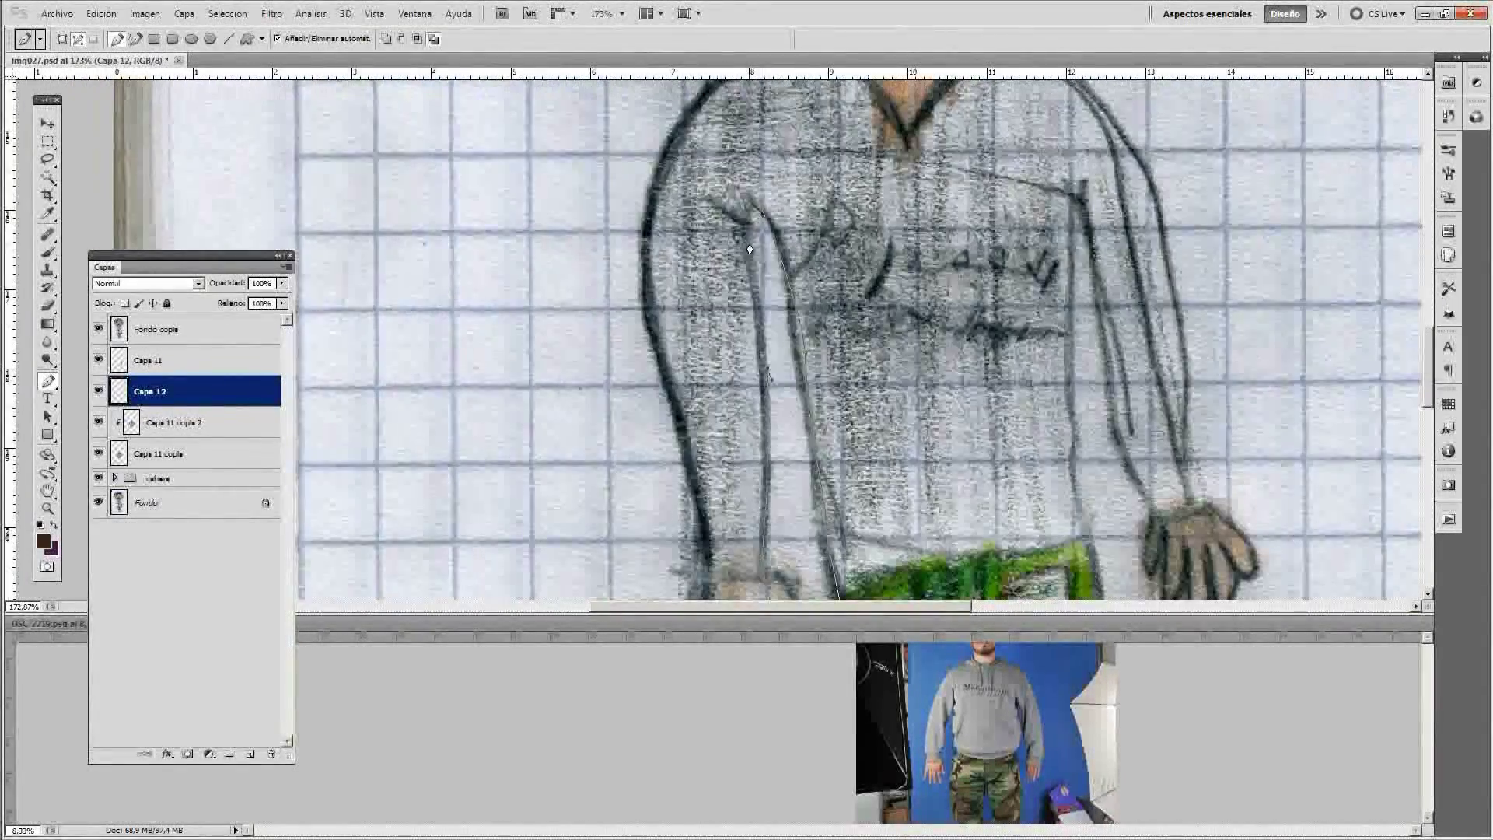
# Hide the pencil drawing overlay, compare Capa 11 visibility, and zoom in on the hoodie and hands.
pyautogui.click(98, 328)
pyautogui.scroll(-2, 777, 350)
pyautogui.press('z')
pyautogui.click(98, 360)
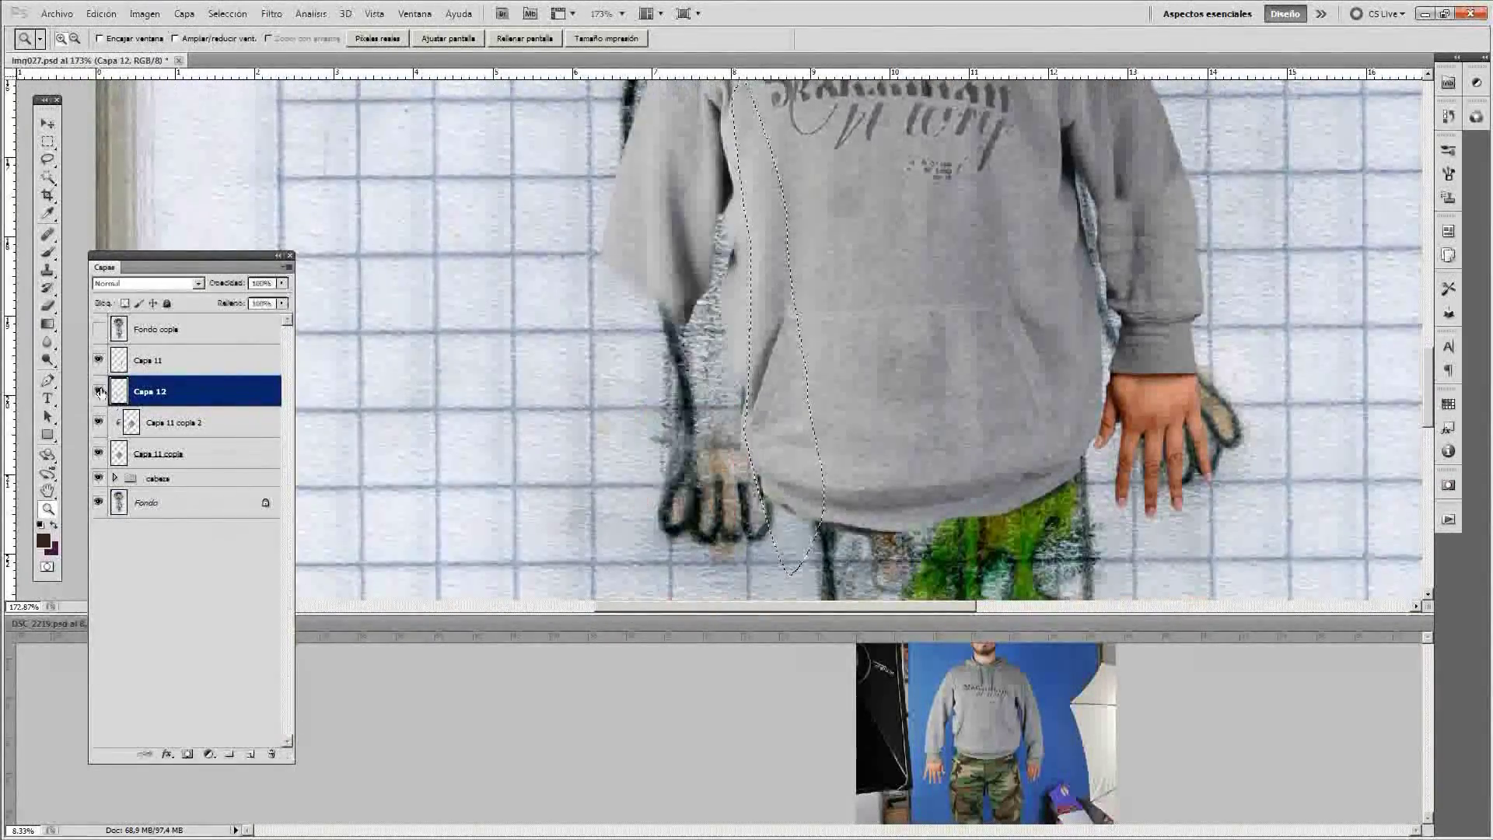
pyautogui.hotkey('alt', '[')
pyautogui.hotkey('alt', '[')
pyautogui.scroll(2, 781, 398)
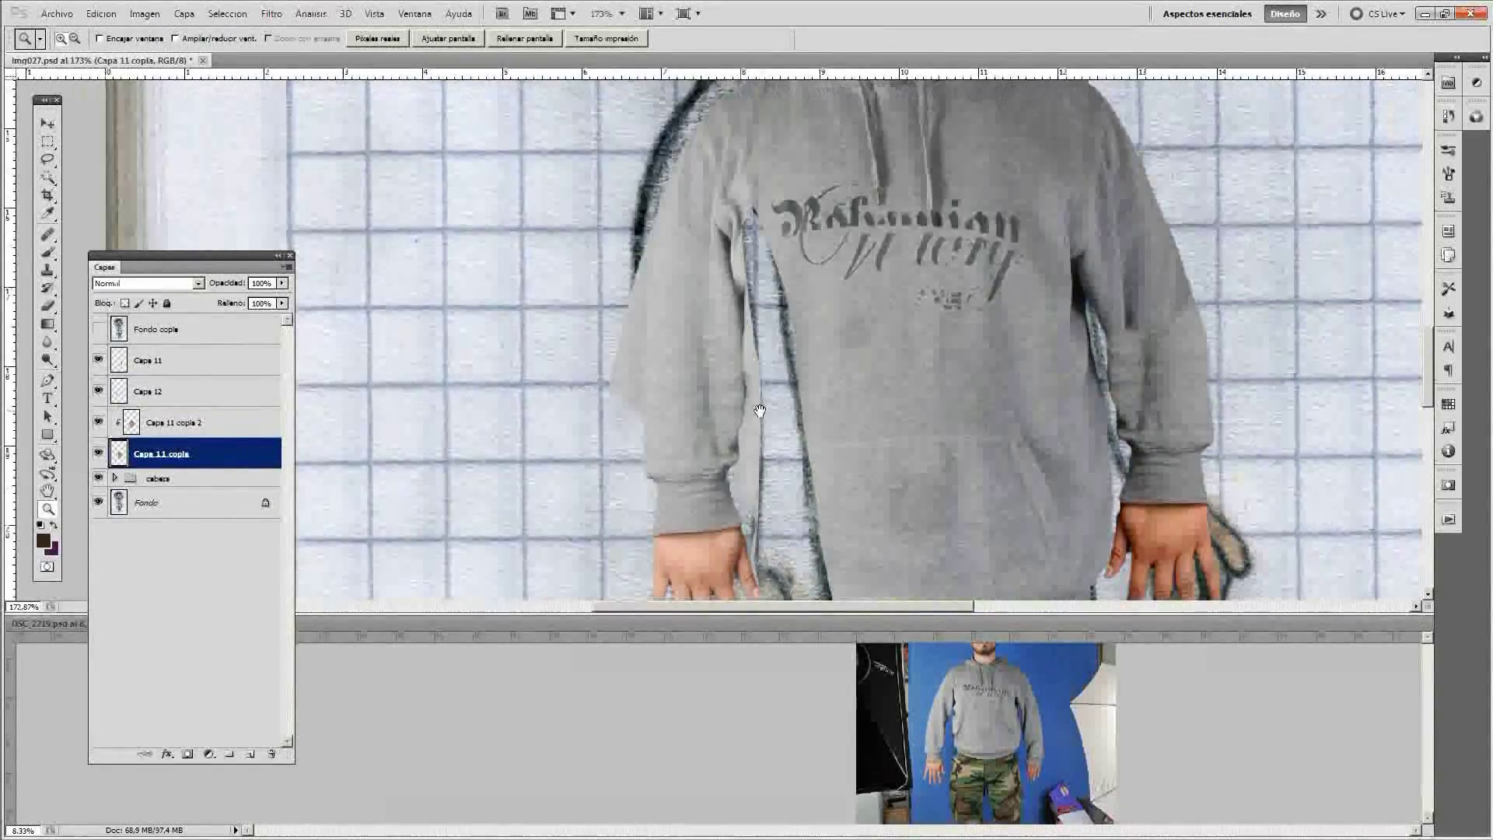
pyautogui.moveTo(780, 389); pyautogui.dragTo(872, 368)
pyautogui.scroll(3, 674, 226)
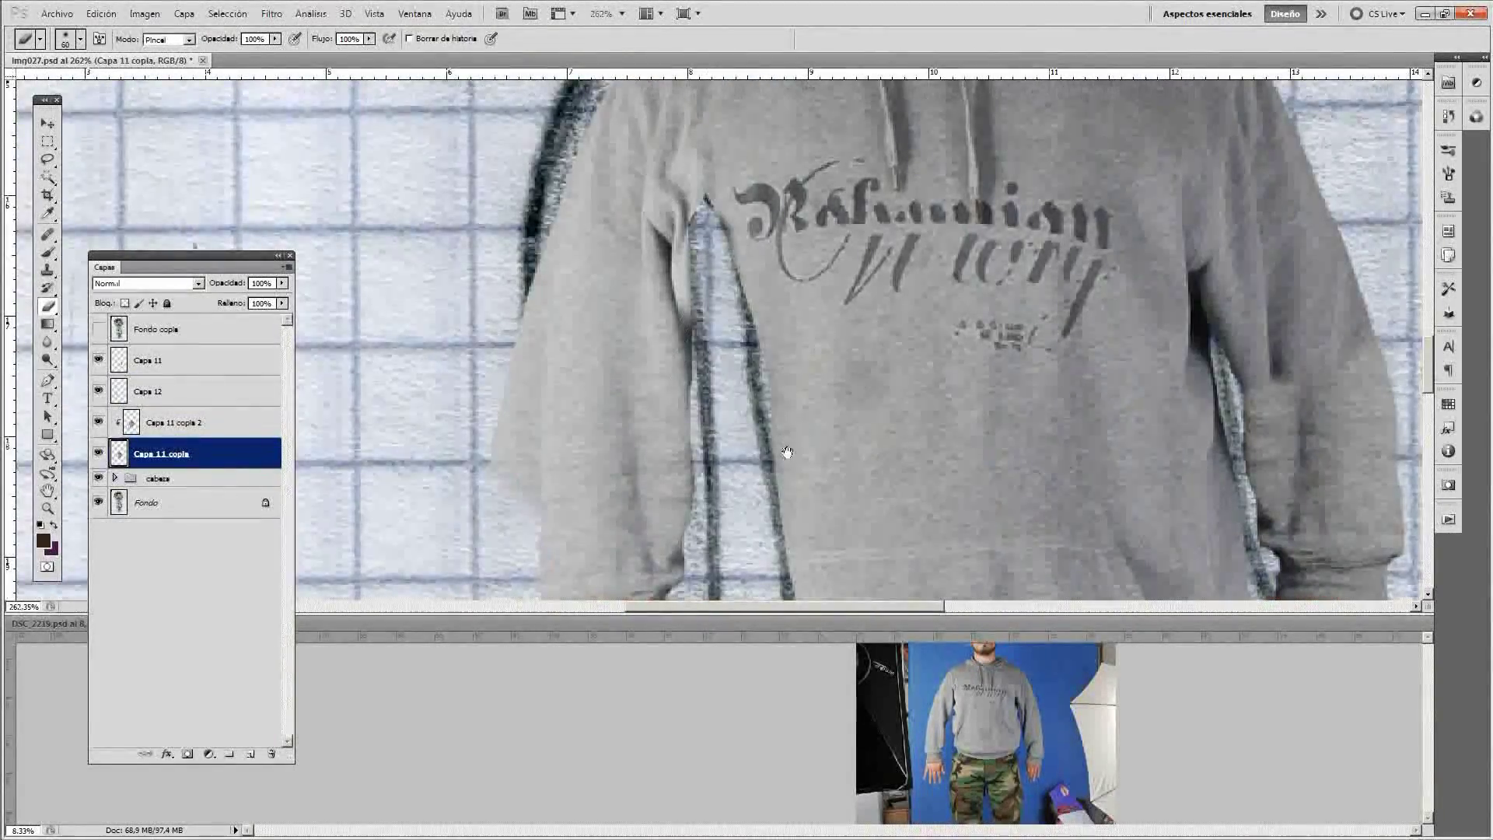
pyautogui.scroll(-2, 787, 452)
pyautogui.moveTo(786, 452); pyautogui.dragTo(134, 388)
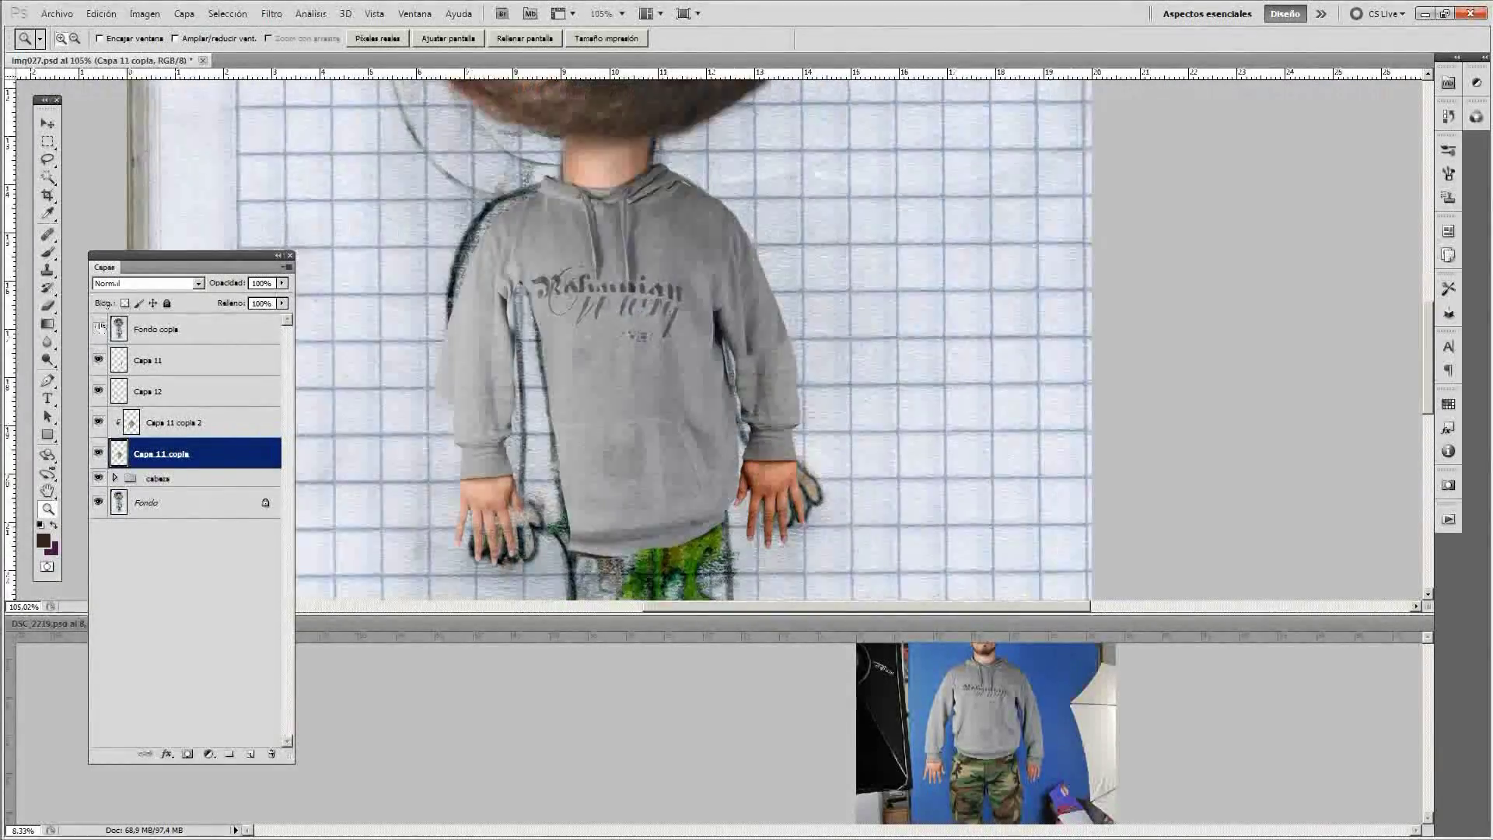
pyautogui.moveTo(850, 340); pyautogui.dragTo(826, 205)
# Mark a path point on the sleeve outline, hide the sketch copy, and zoom on the sleeve edge.
pyautogui.press('p')
pyautogui.click(692, 199)
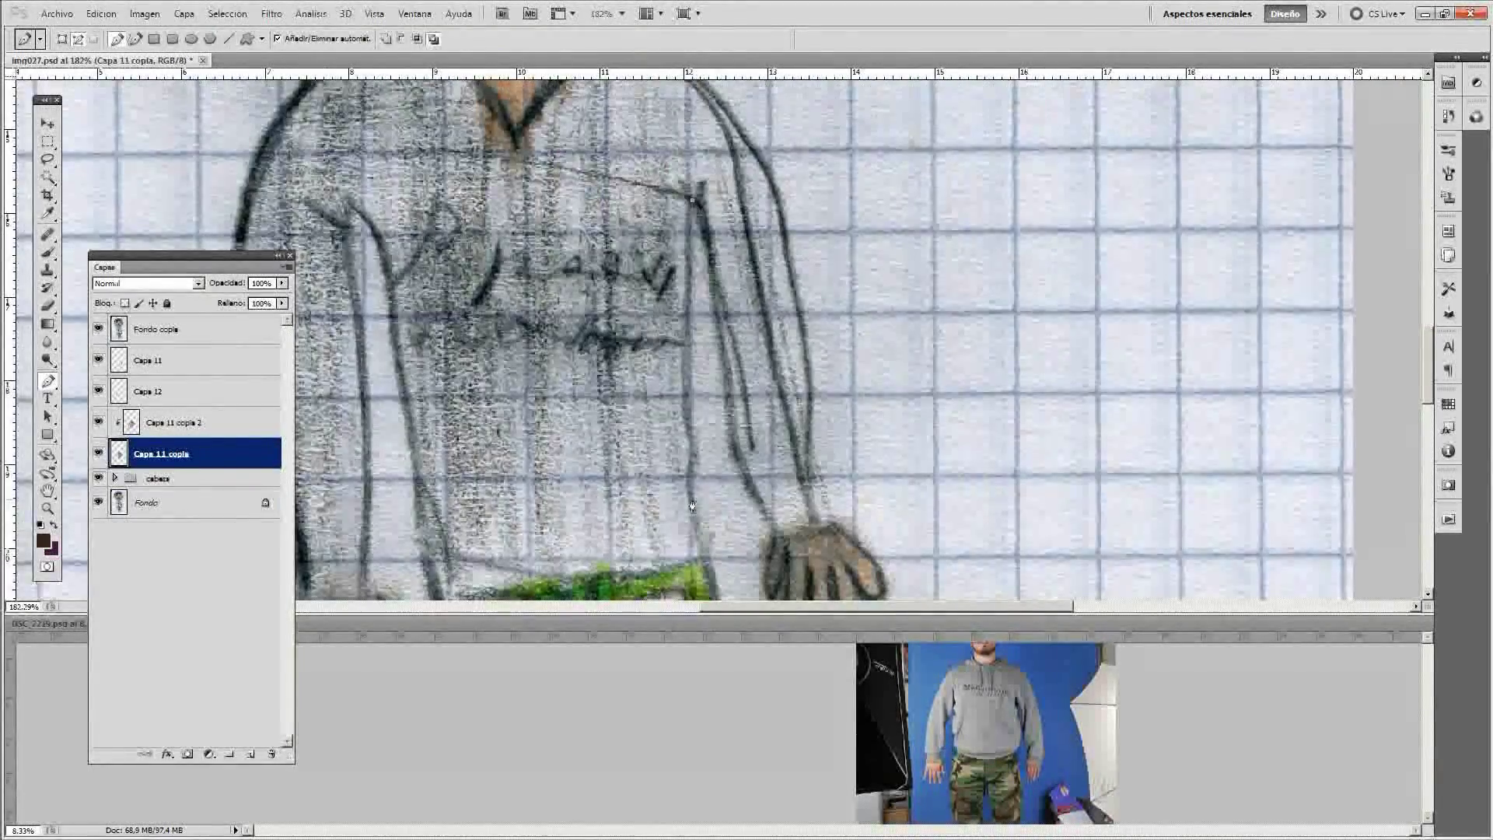
pyautogui.scroll(-2, 714, 553)
pyautogui.scroll(2, 744, 314)
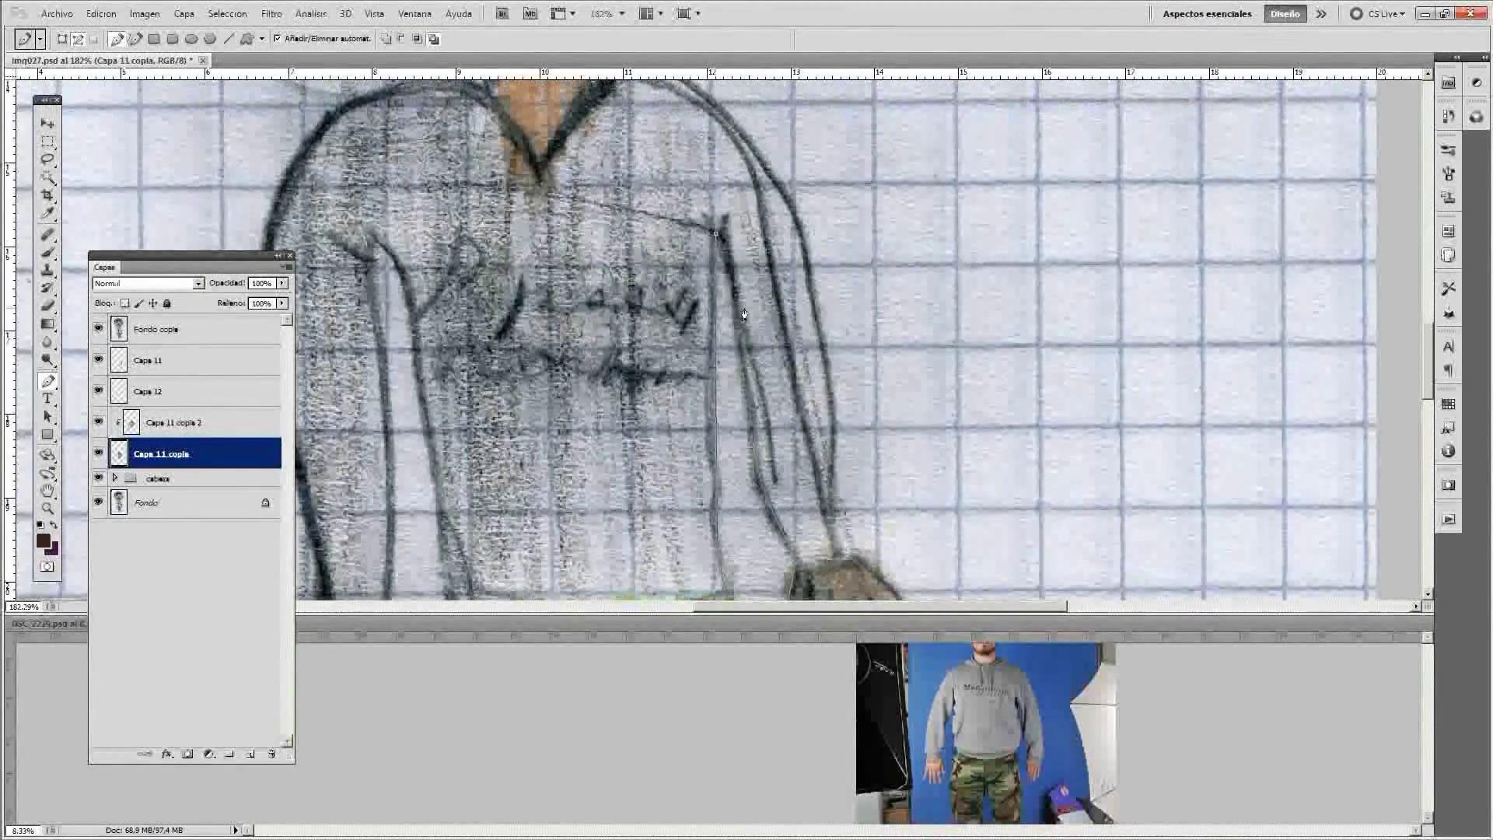
pyautogui.click(99, 329)
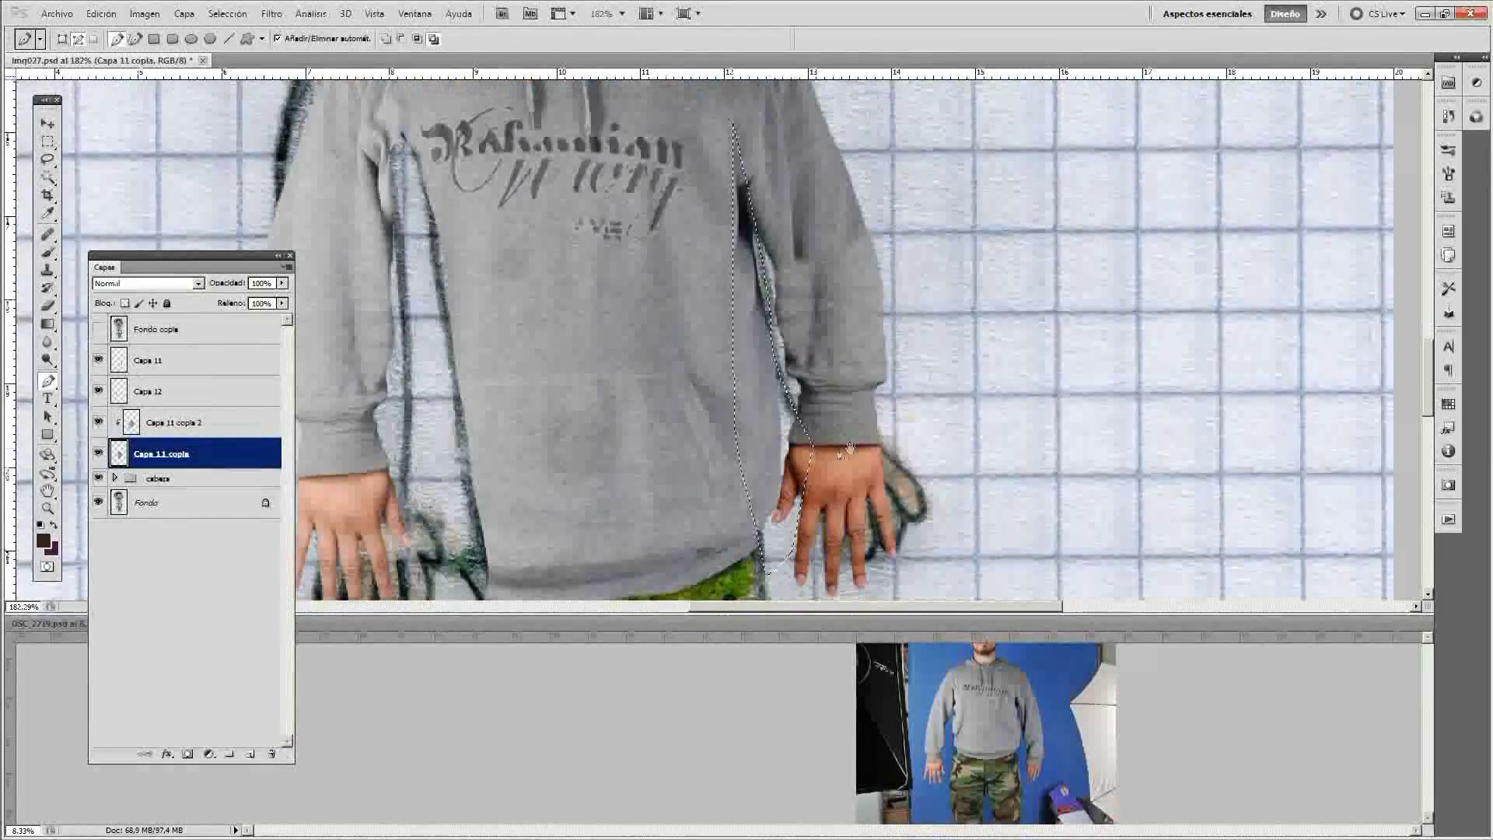
pyautogui.press('z')
pyautogui.moveTo(632, 395)
pyautogui.mouseDown()
pyautogui.moveTo(726, 280)
pyautogui.moveTo(614, 296)
pyautogui.mouseUp()
# Clip Capa 11 copia 2 as a clipping mask to the layer below.
pyautogui.click(177, 422)
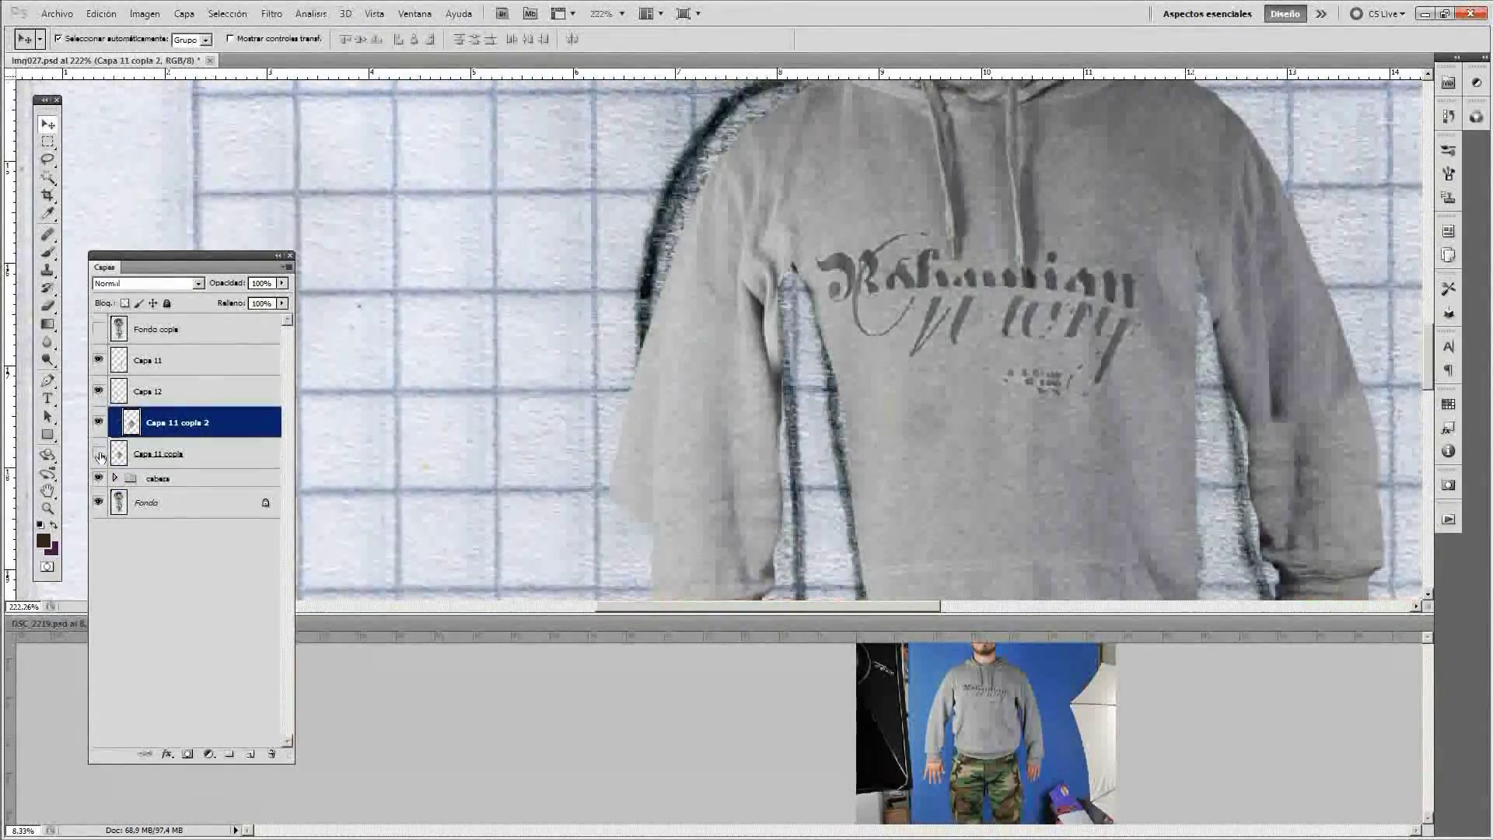
pyautogui.press('b')
pyautogui.hotkey('ctrl', 'alt', 'g')
pyautogui.hotkey('alt', '[')
pyautogui.moveTo(730, 300); pyautogui.dragTo(688, 394)
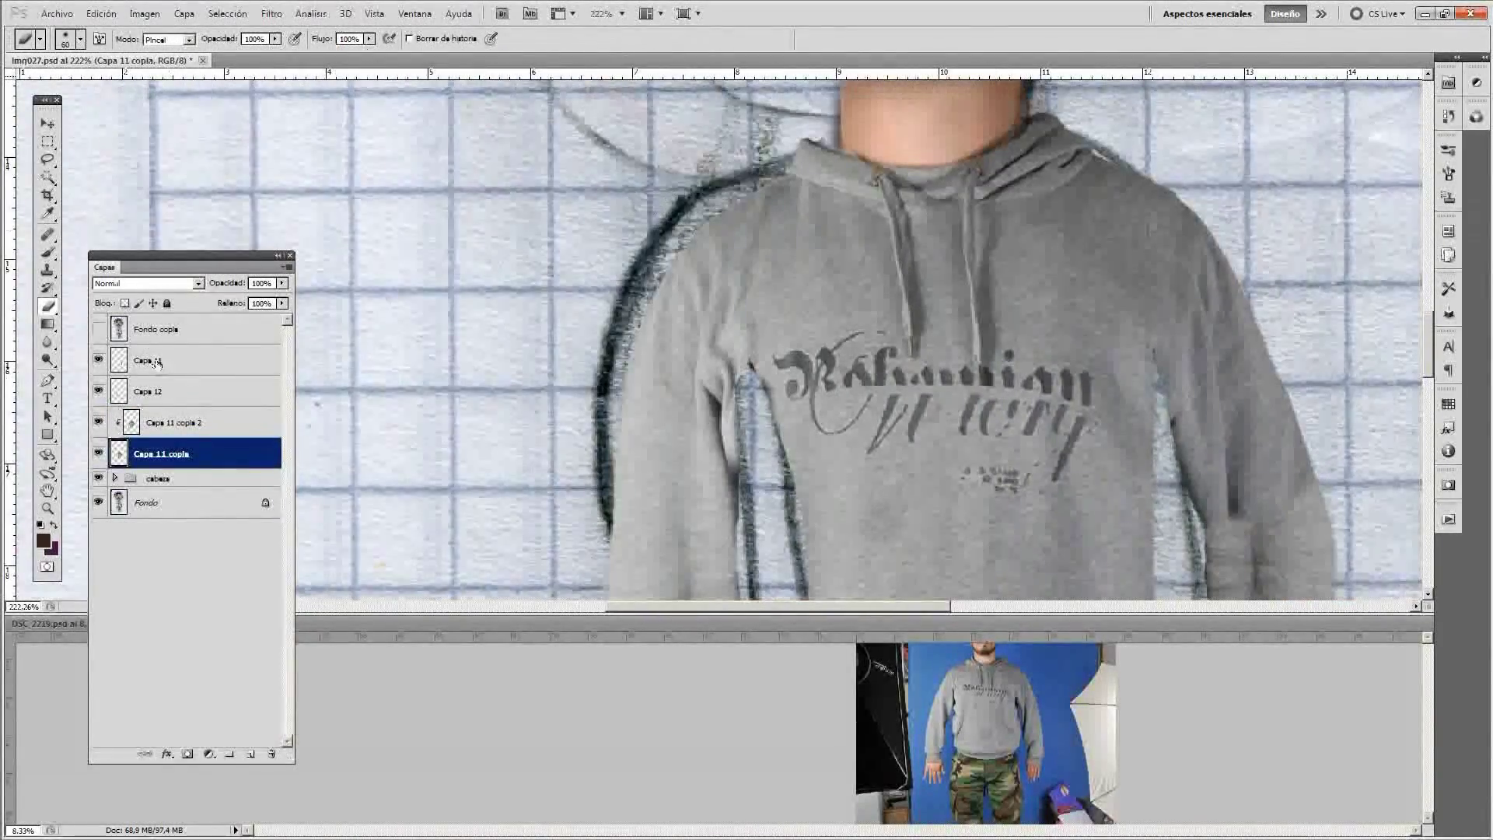
# Merge the four hoodie layers into Capa 11 and open the lassoed left sleeve in Liquify.
pyautogui.keyDown('shift'); pyautogui.click(147, 360); pyautogui.keyUp('shift')
pyautogui.hotkey('ctrl', 'e')
pyautogui.press('l')
pyautogui.moveTo(589, 170); pyautogui.dragTo(460, 175)
pyautogui.click(272, 14)
pyautogui.click(300, 101)
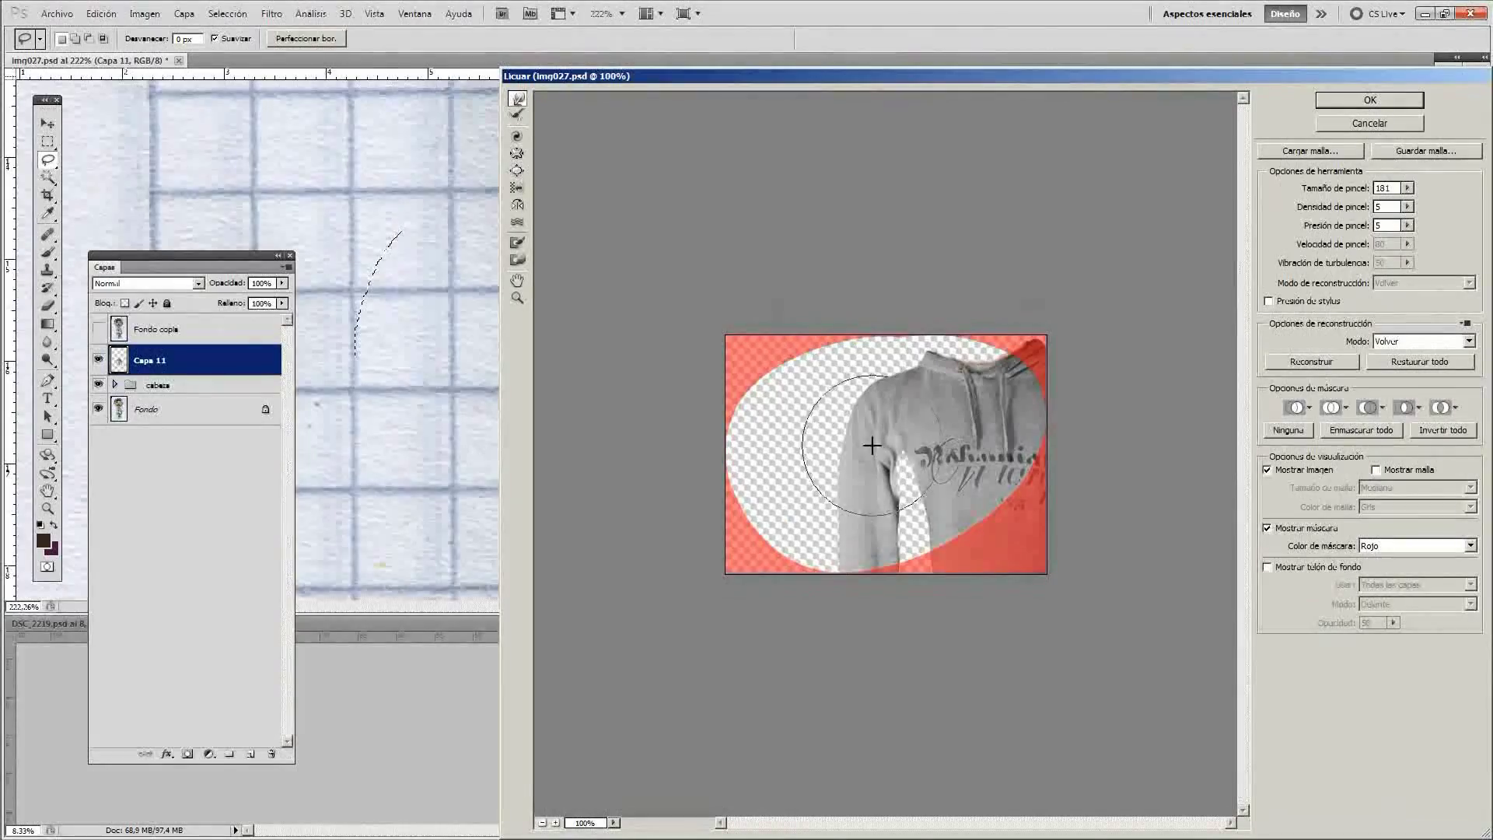
# Apply Liquify reshaping to the left sleeve and then to the other sleeve.
pyautogui.click(1391, 99)
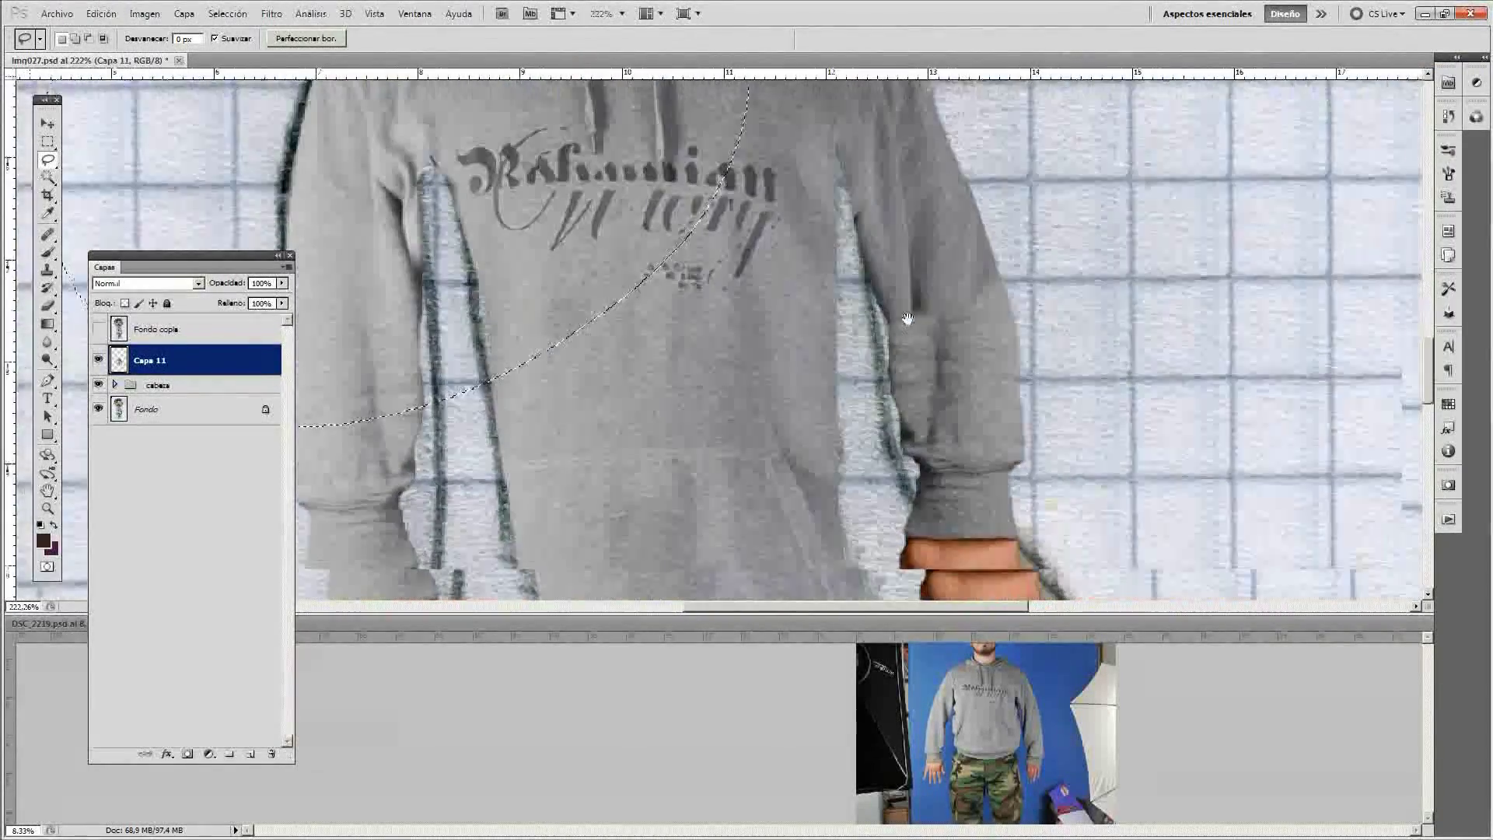
pyautogui.click(271, 14)
pyautogui.click(299, 101)
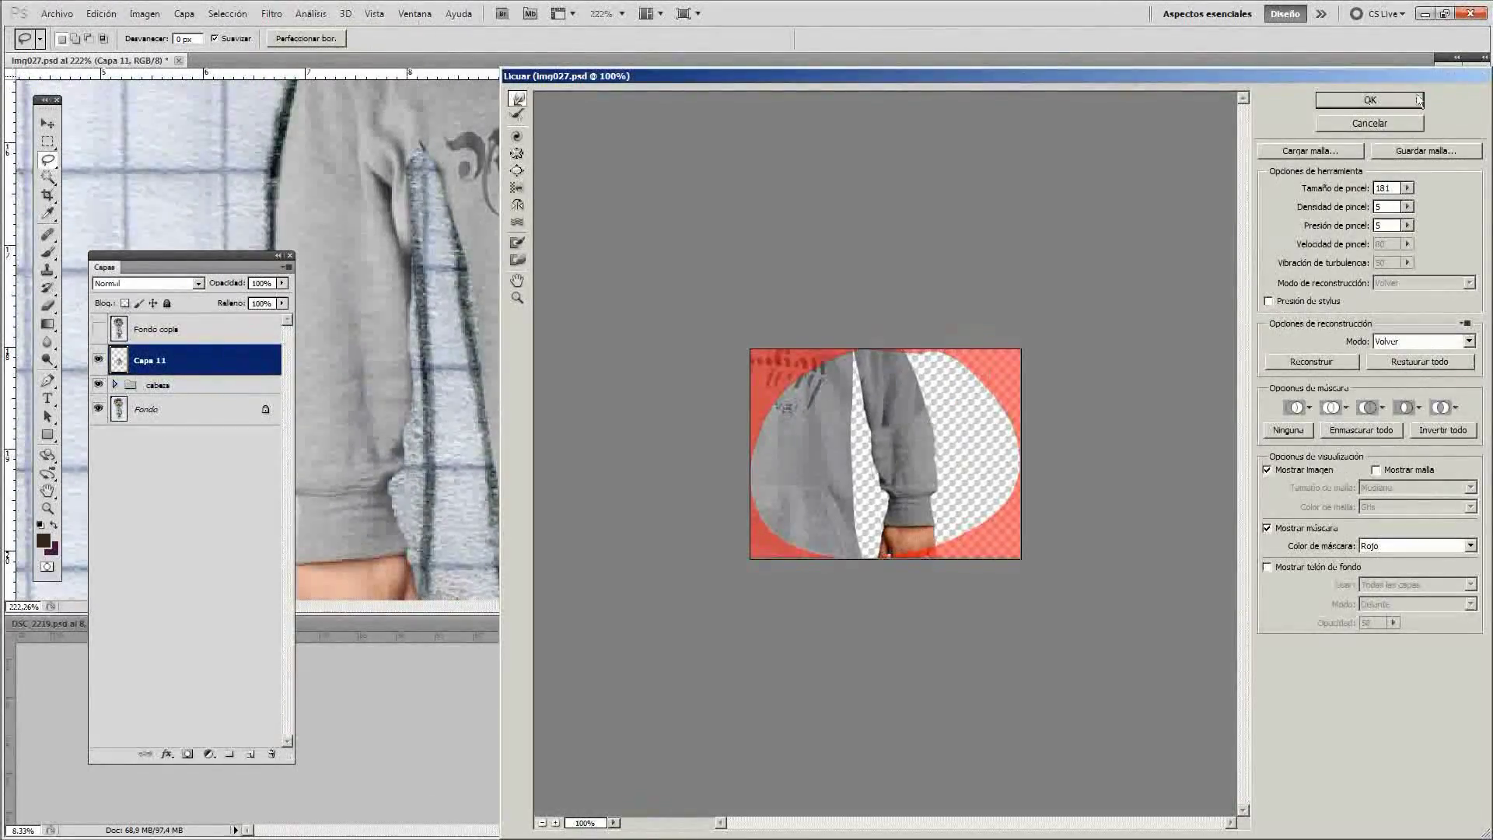
pyautogui.click(1399, 99)
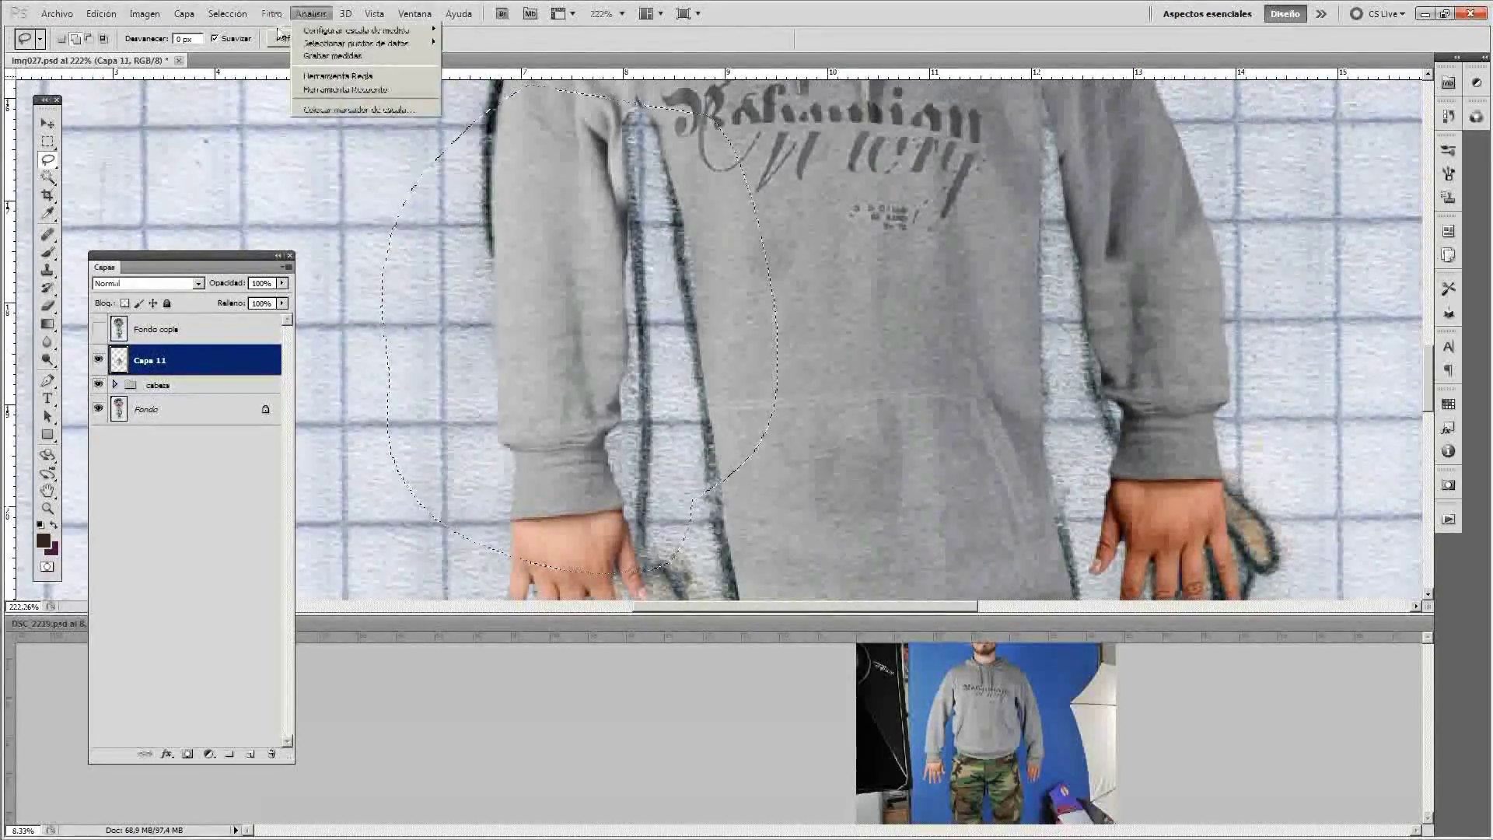
pyautogui.click(272, 14)
pyautogui.click(300, 101)
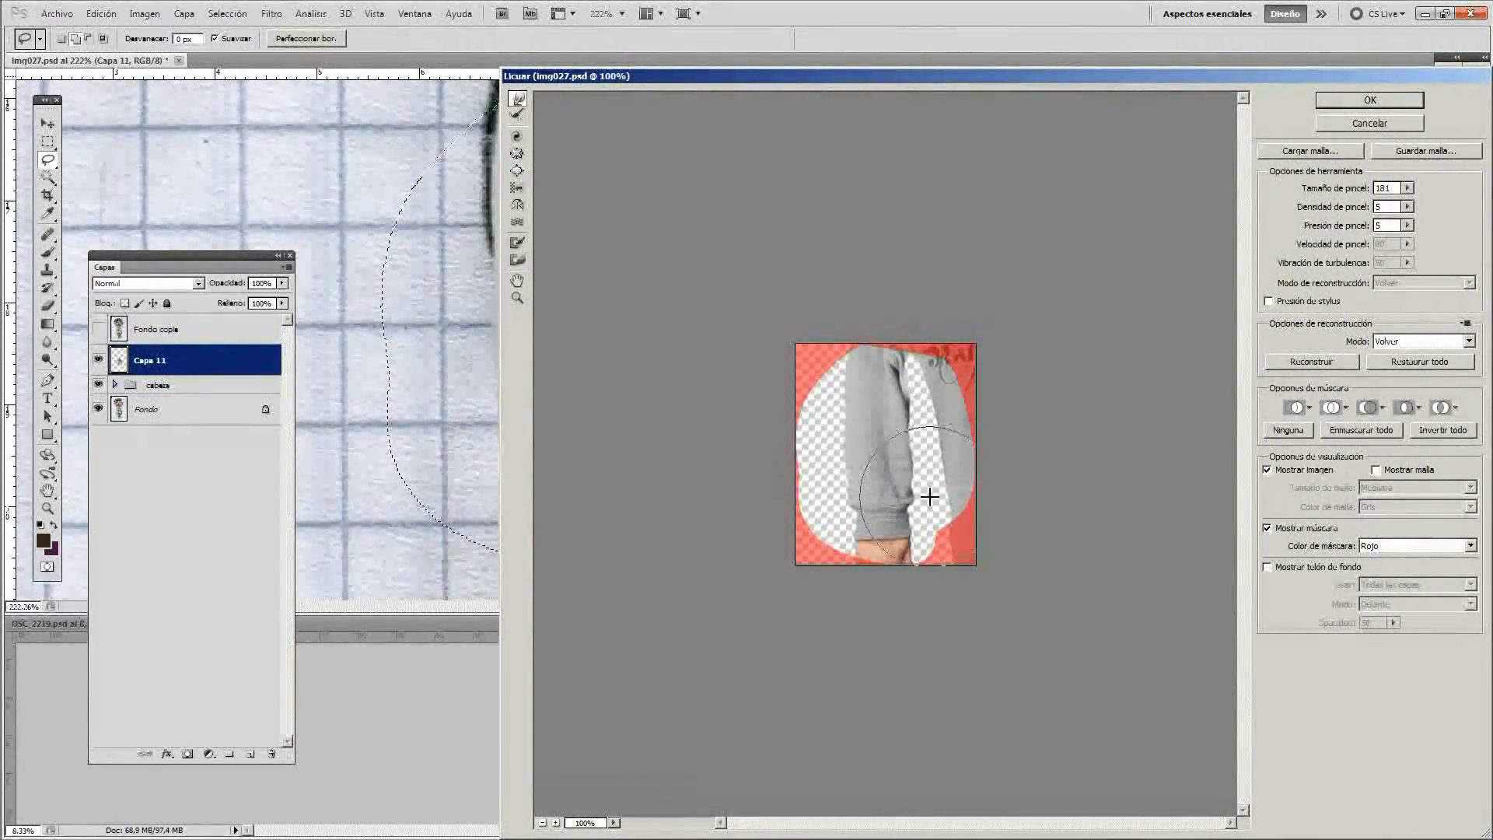
pyautogui.click(1369, 100)
# Copy the lassoed hoodie bottom onto new layer Capa 12 and raise it into place.
pyautogui.press('z')
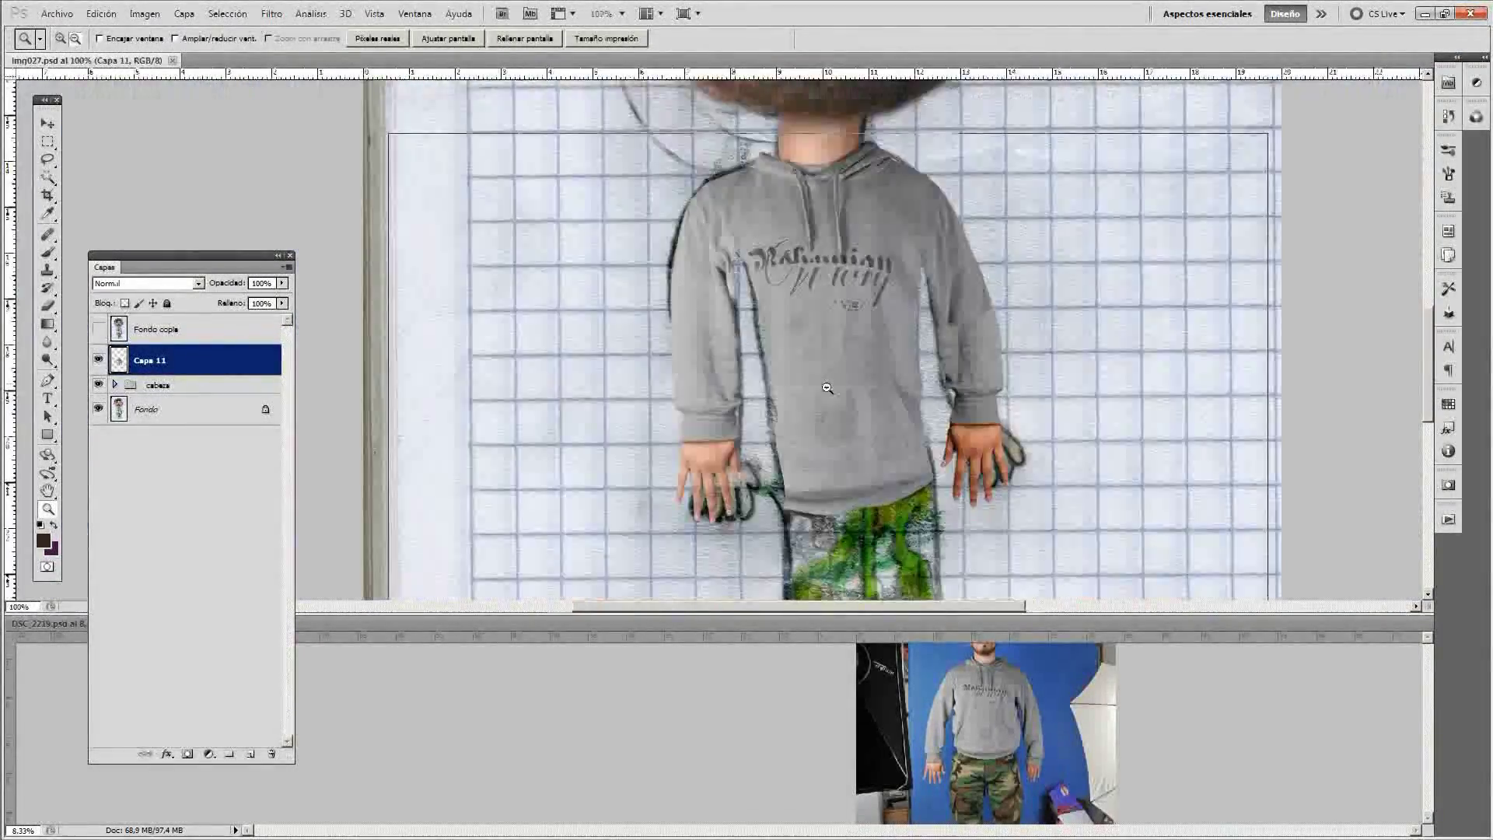
pyautogui.hotkey('ctrl', '-')
pyautogui.hotkey('ctrl', '-')
pyautogui.click(855, 373)
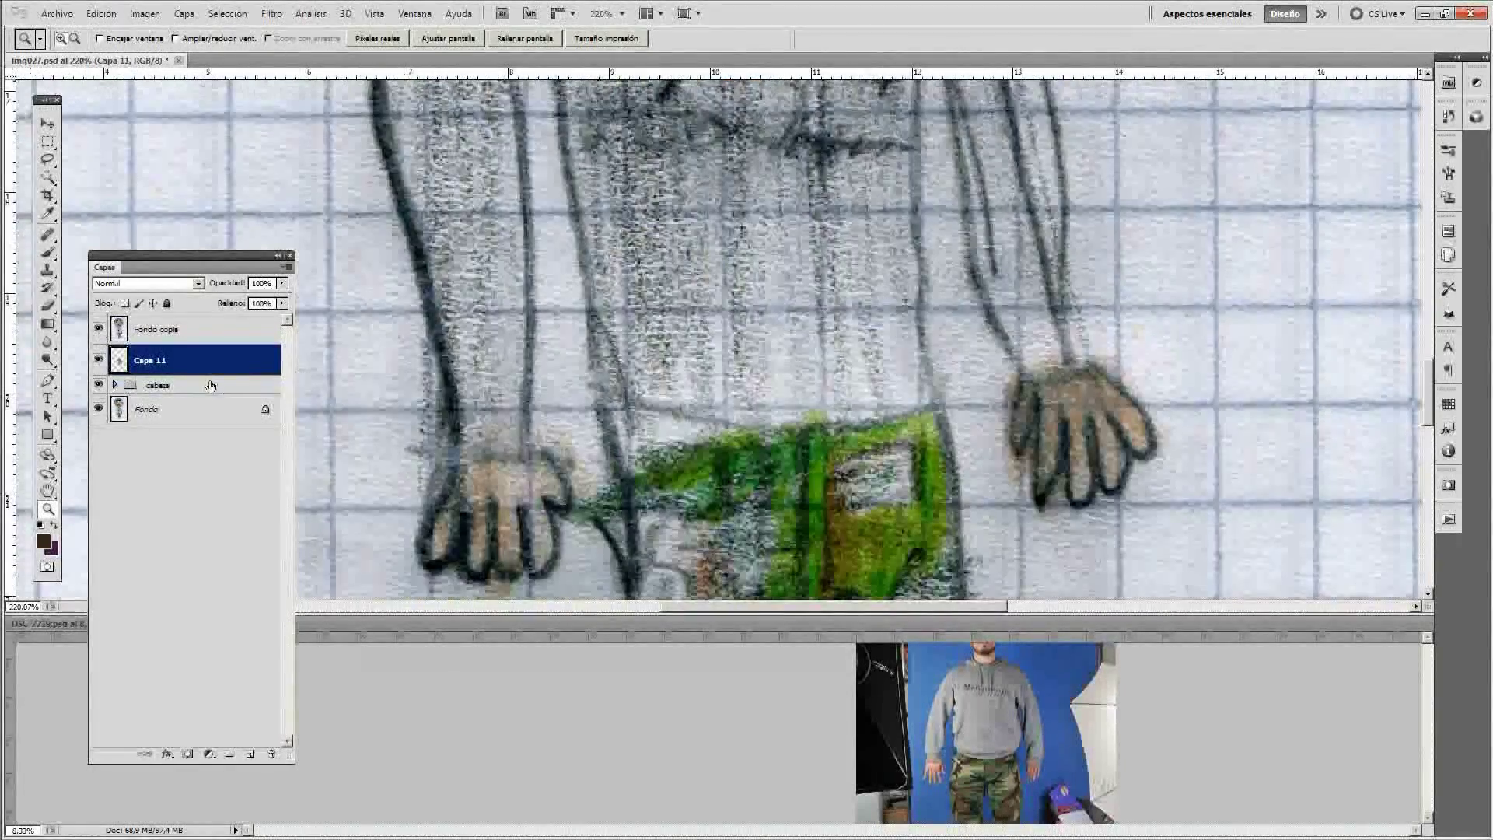
pyautogui.press('l')
pyautogui.moveTo(957, 387); pyautogui.dragTo(983, 505)
pyautogui.moveTo(605, 556)
pyautogui.mouseDown()
pyautogui.moveTo(813, 390)
pyautogui.moveTo(842, 398)
pyautogui.mouseUp()
pyautogui.hotkey('ctrl', 'j')
pyautogui.press('v')
# Zoom out to the whole caricature and switch to the pants photo document.
pyautogui.press('z')
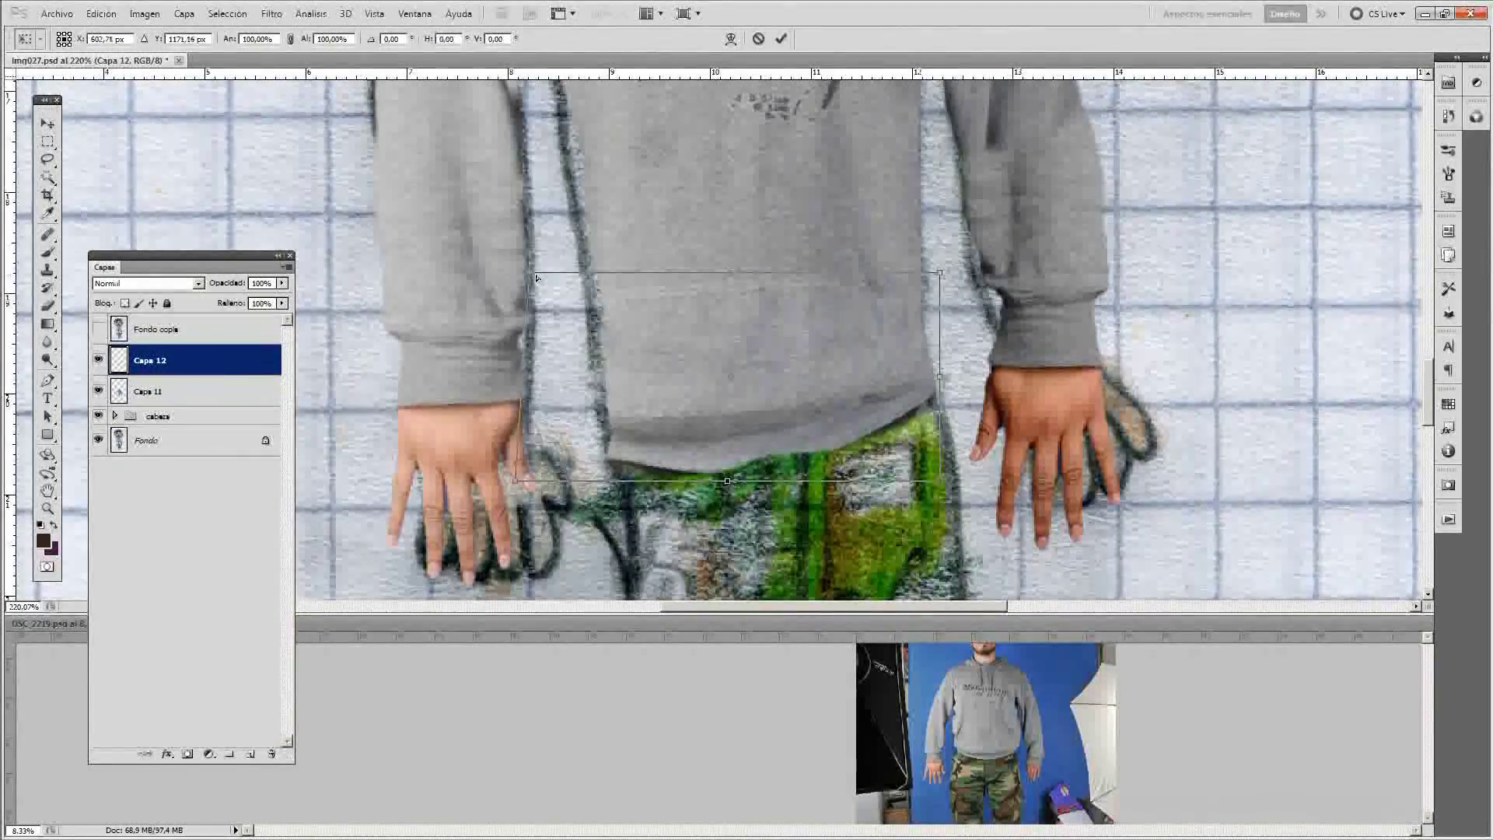
pyautogui.keyDown('alt'); pyautogui.click(777, 357); pyautogui.keyUp('alt')
pyautogui.keyDown('alt'); pyautogui.click(741, 408); pyautogui.keyUp('alt')
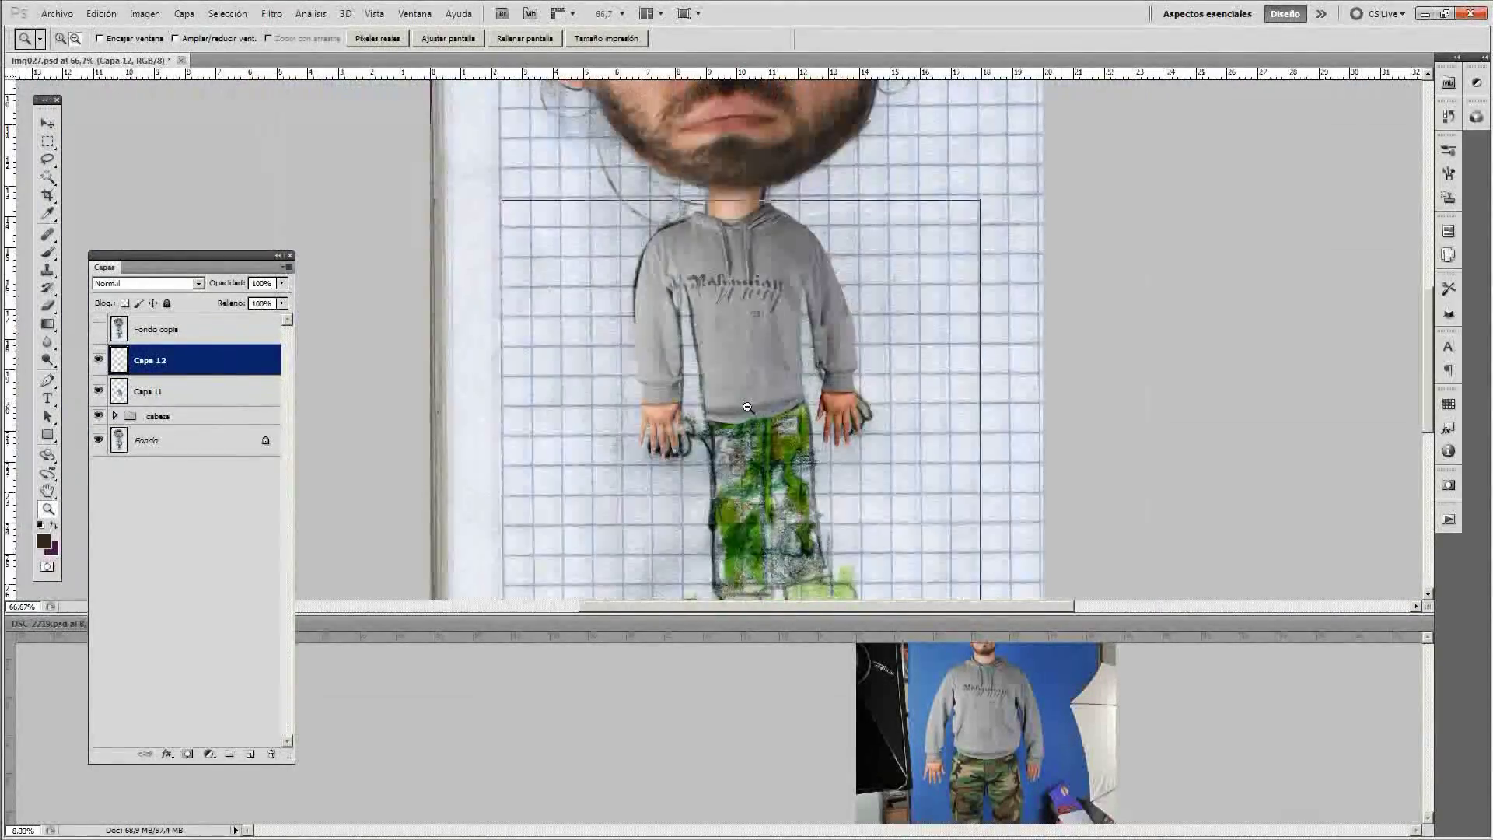
pyautogui.moveTo(1010, 812)
pyautogui.mouseDown()
pyautogui.moveTo(1017, 696)
pyautogui.moveTo(1017, 766)
pyautogui.mouseUp()
pyautogui.press('l')
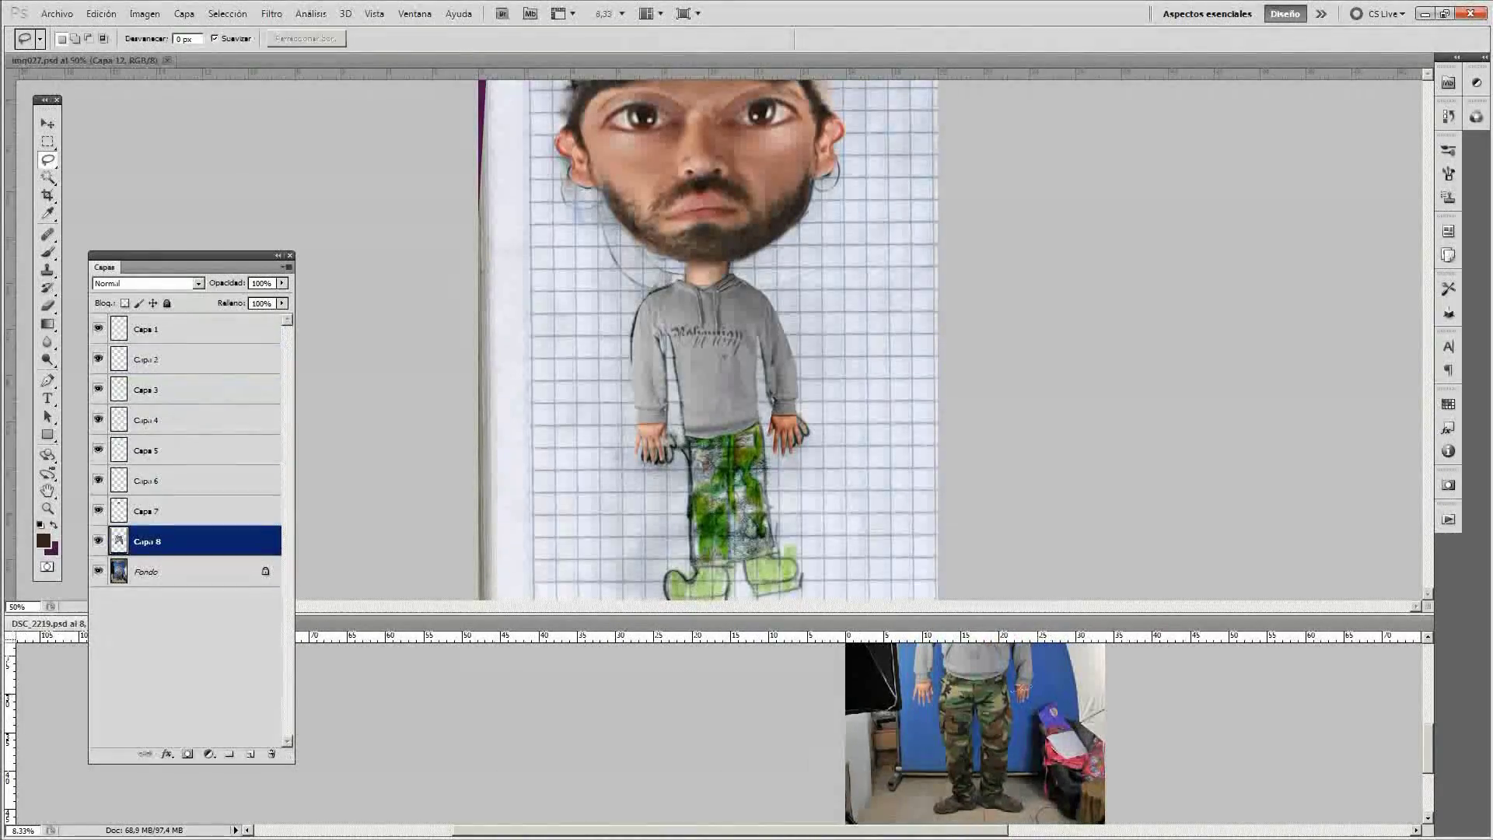
# Copy the lassoed camouflage leg and boot from the pants photo into the caricature.
pyautogui.press('Return')
pyautogui.moveTo(982, 676); pyautogui.dragTo(972, 817)
pyautogui.click(178, 575)
pyautogui.hotkey('ctrl', 'j')
pyautogui.moveTo(178, 578); pyautogui.dragTo(700, 311)
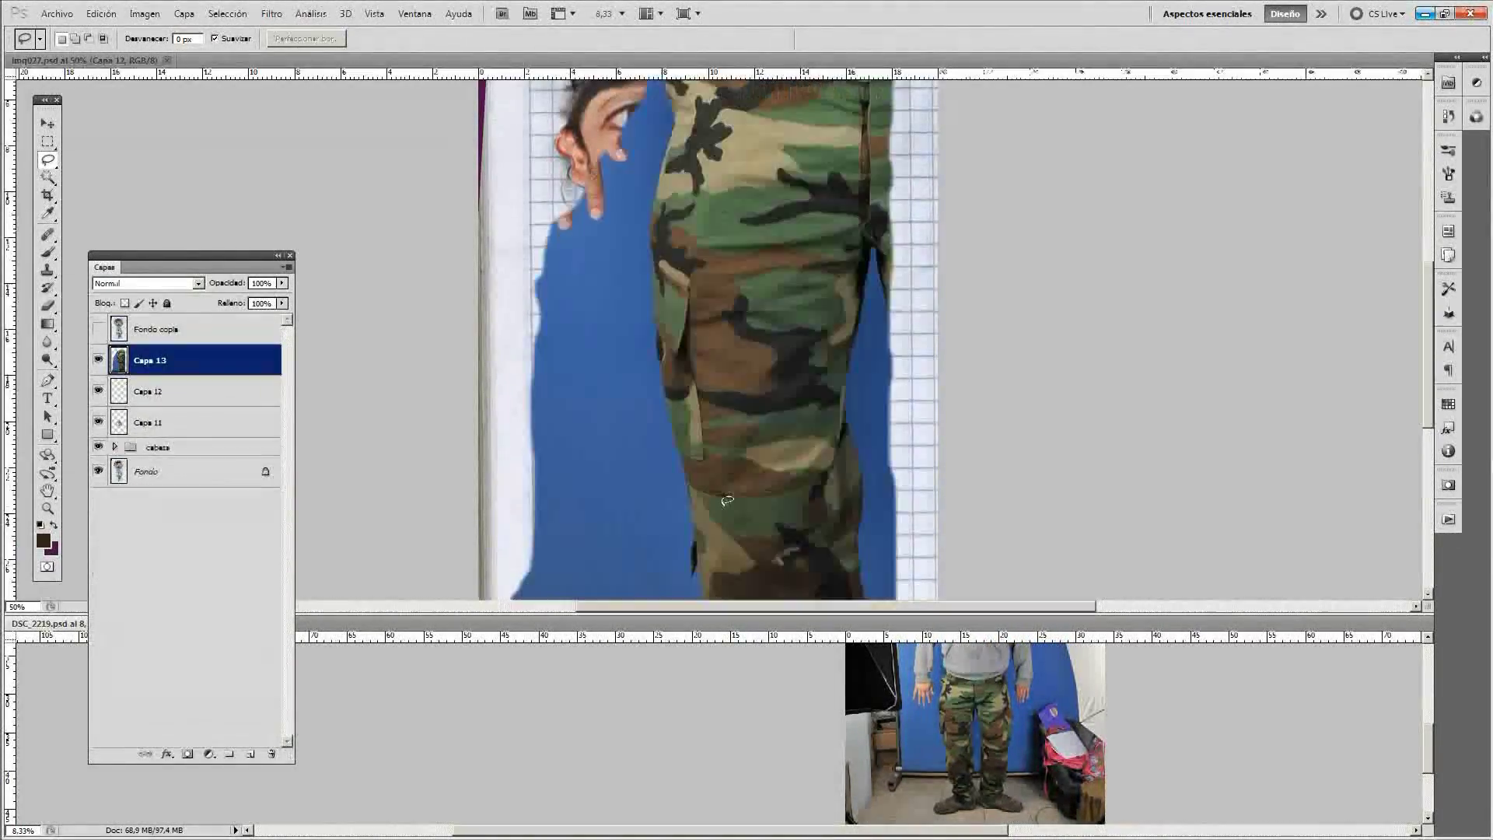
# Scale the camouflage leg down and position it over the drawn left trouser as Capa 13.
pyautogui.hotkey('ctrl', '-')
pyautogui.hotkey('ctrl', 't')
pyautogui.moveTo(827, 598)
pyautogui.mouseDown()
pyautogui.moveTo(736, 420)
pyautogui.moveTo(694, 447)
pyautogui.moveTo(679, 495)
pyautogui.mouseUp()
pyautogui.moveTo(684, 466); pyautogui.dragTo(715, 466)
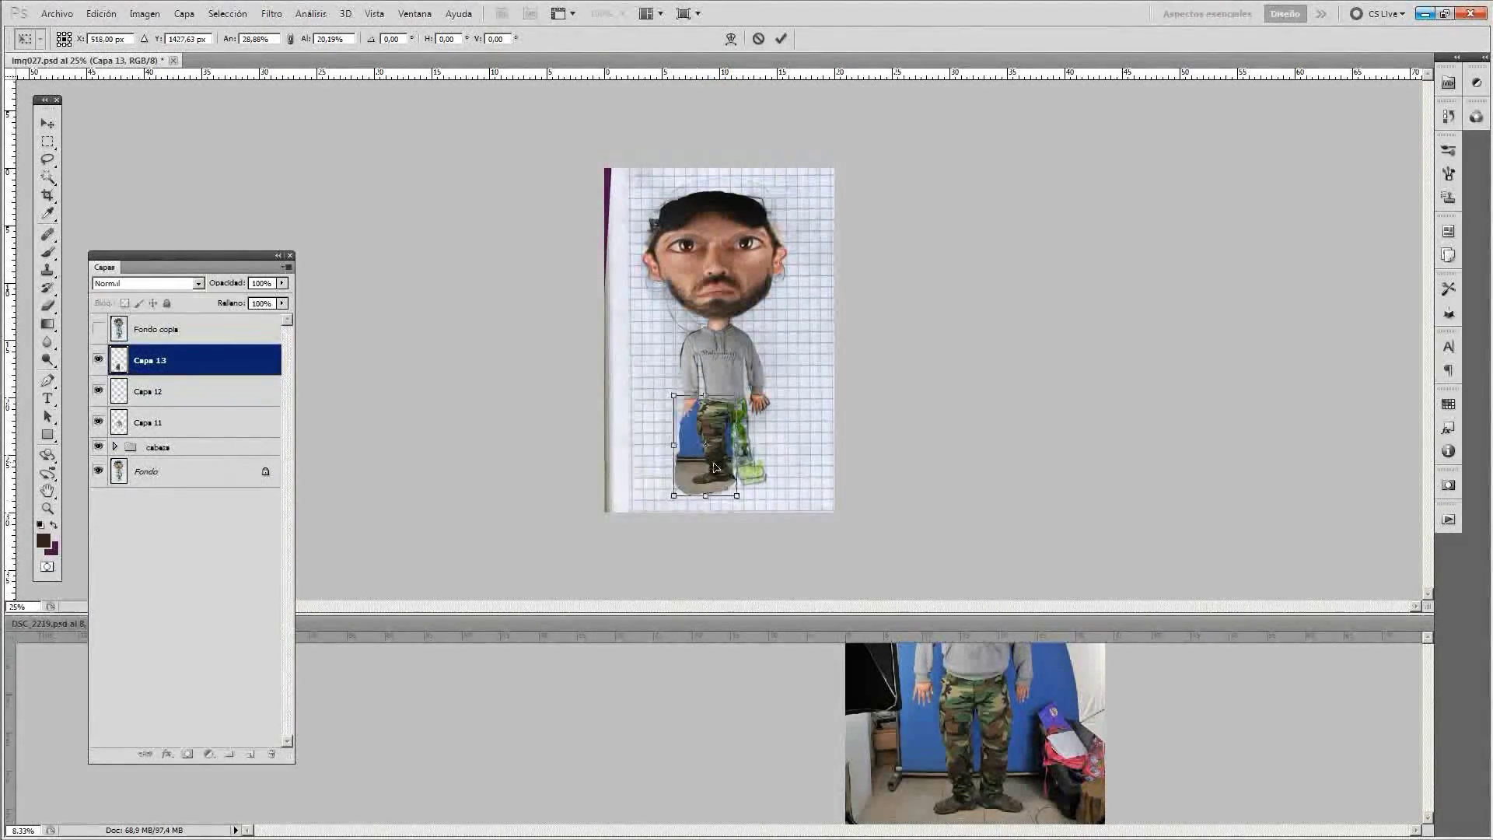
pyautogui.press('Return')
pyautogui.press('z')
pyautogui.click(715, 451)
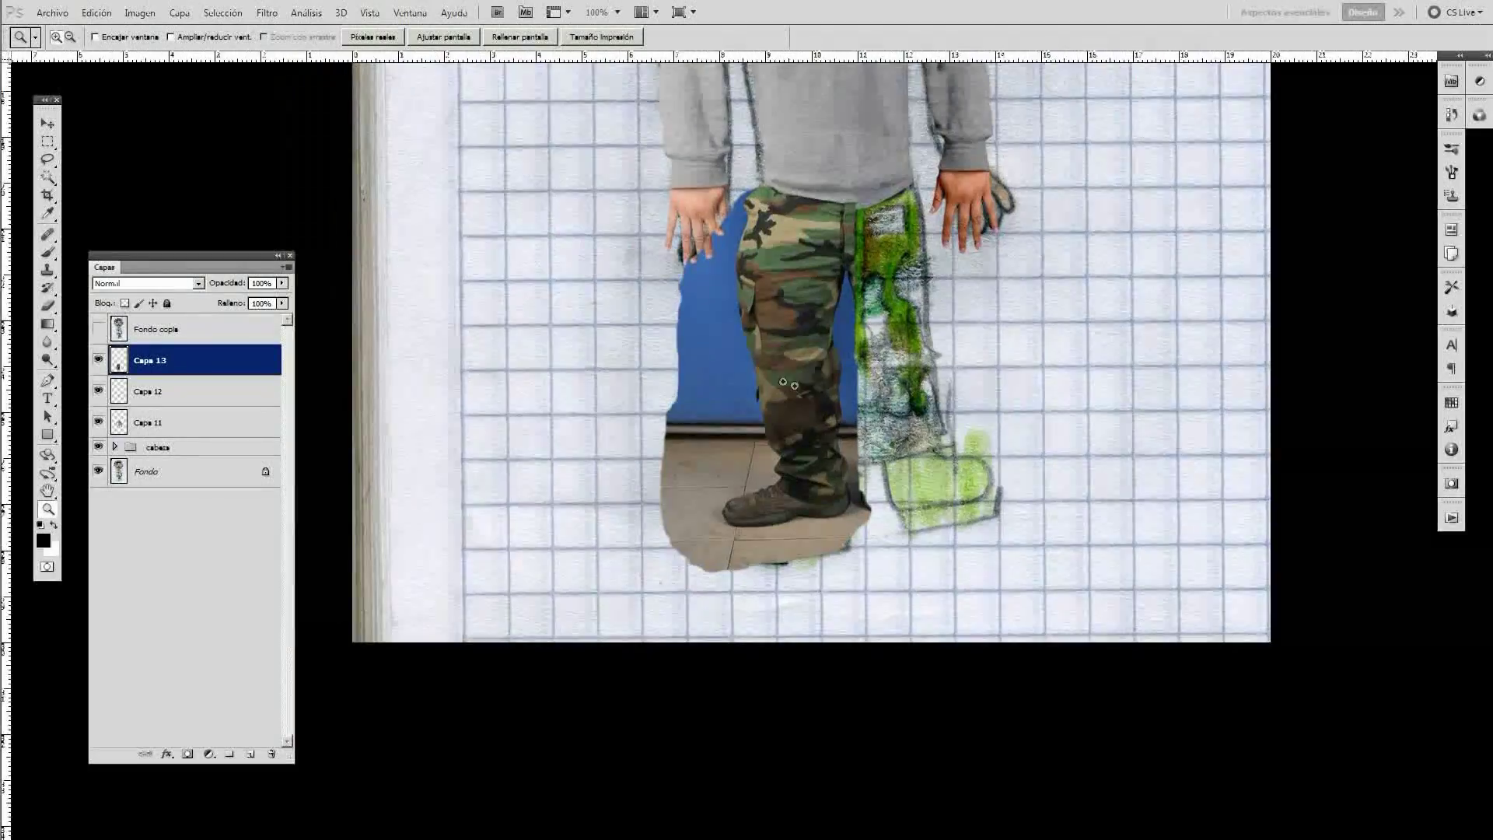
# Move Capa 13 below Capa 11, briefly previewing it at 54% fill before restoring 100%.
pyautogui.press('v')
pyautogui.hotkey('shift', '5')
pyautogui.hotkey('shift', '4')
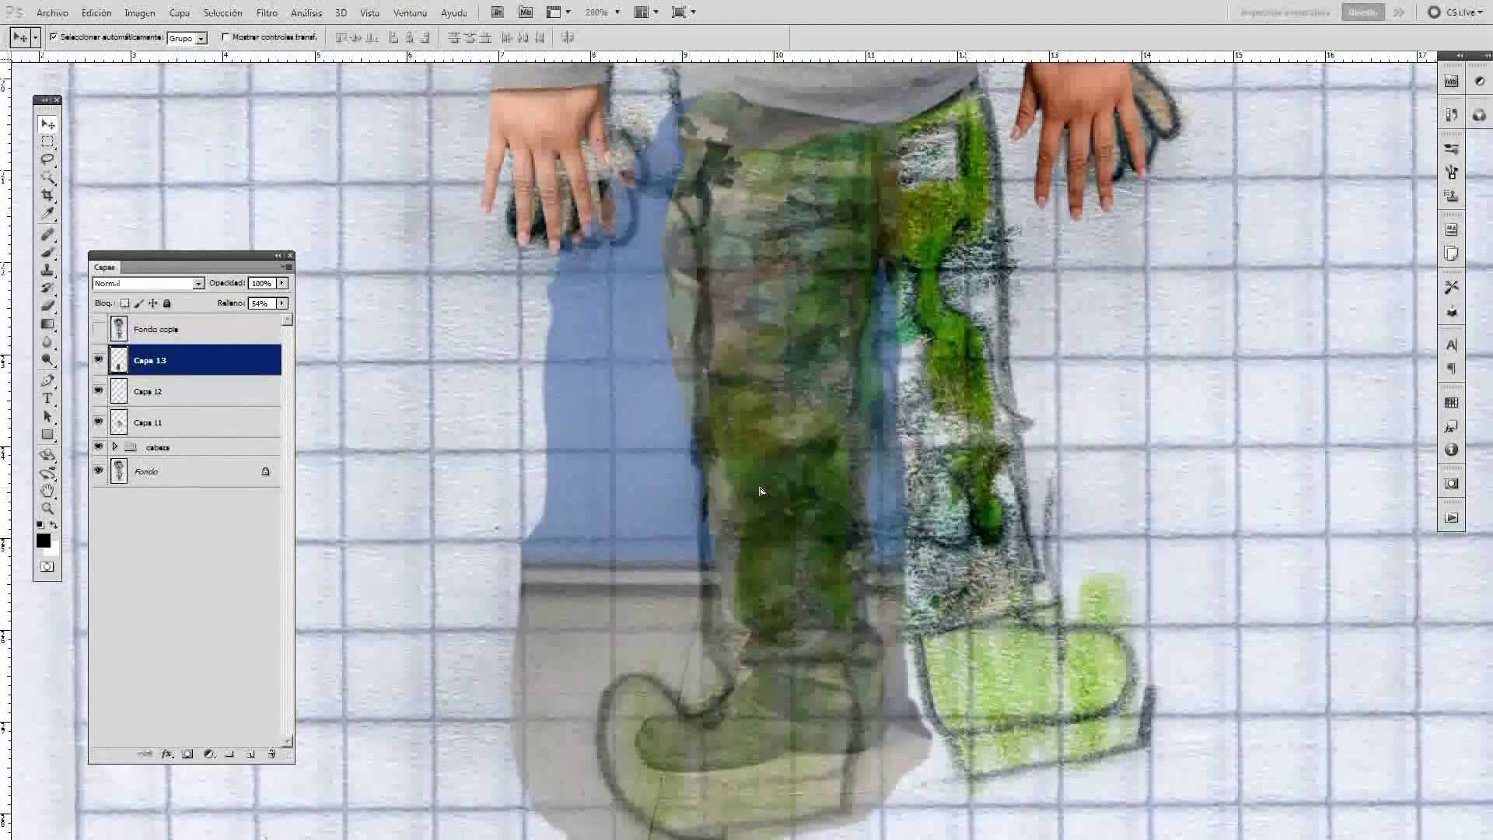
pyautogui.hotkey('ctrl', '[')
pyautogui.hotkey('ctrl', '[')
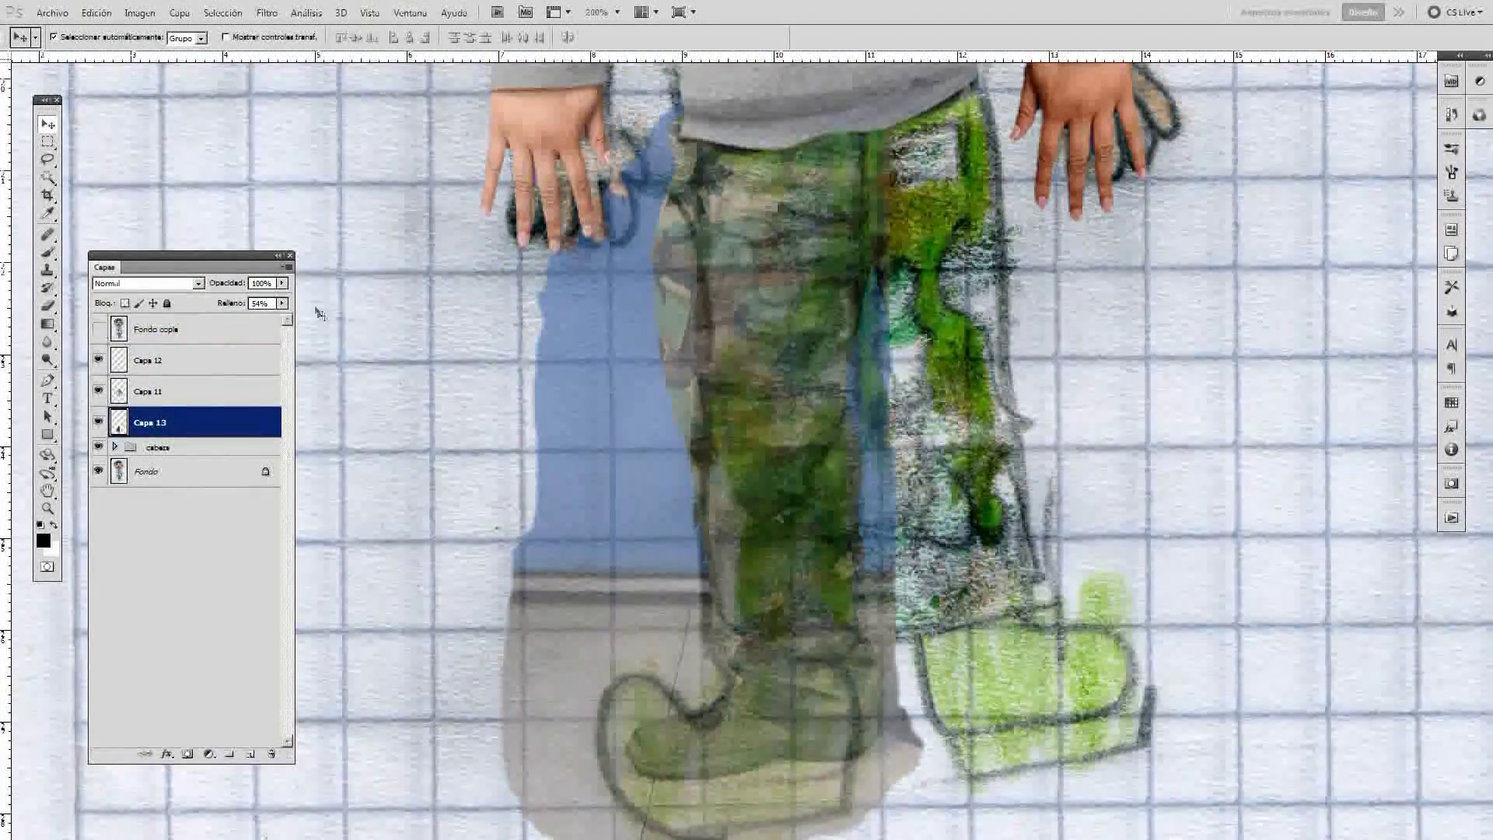
pyautogui.press('Escape')
# Delete the blue backdrop, duplicate the leg layer, and erase the floor around the left boot.
pyautogui.press('w')
pyautogui.click(588, 558)
pyautogui.press('Delete')
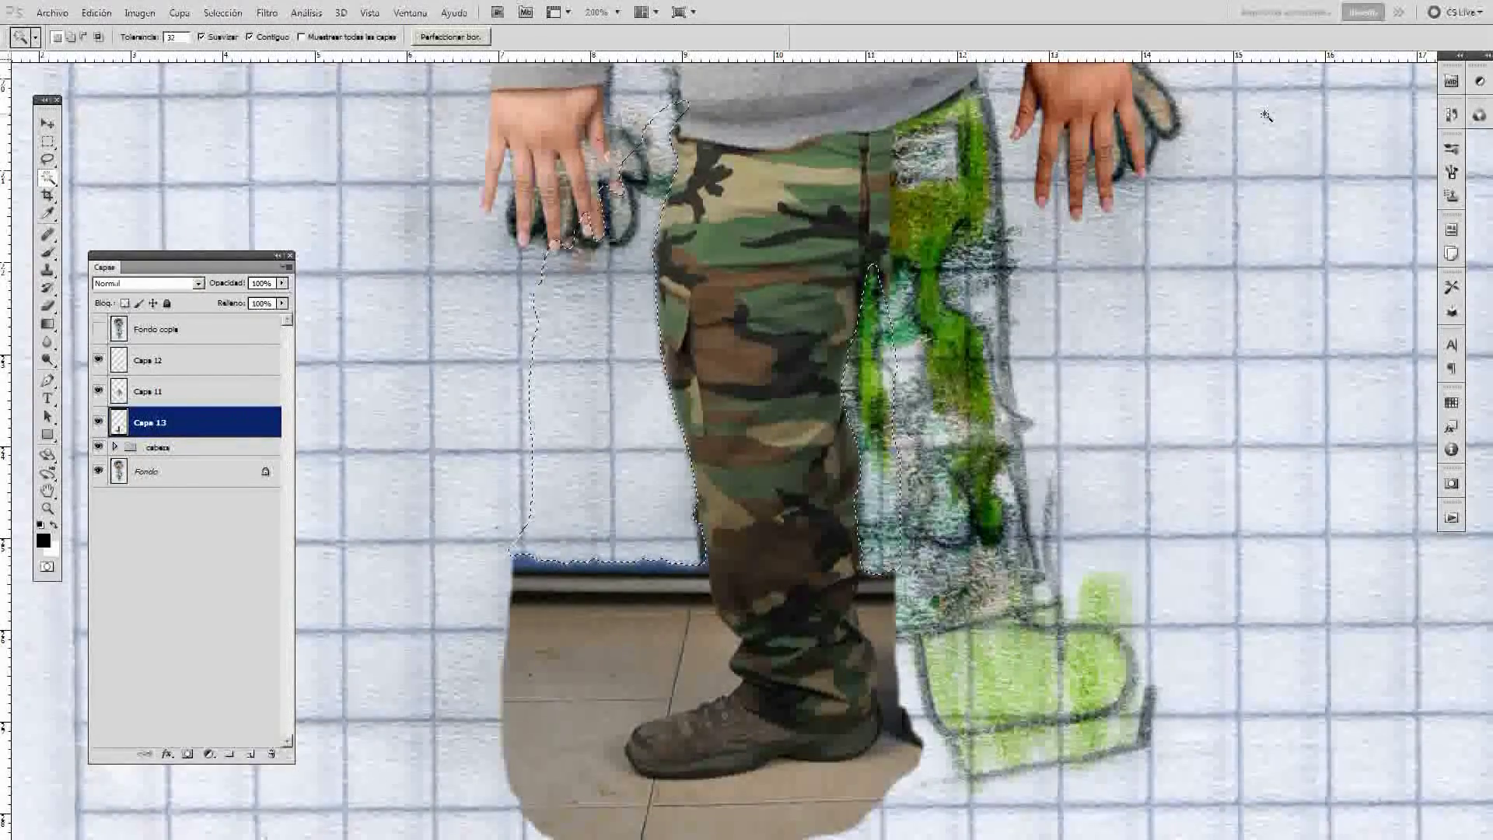
pyautogui.moveTo(845, 595); pyautogui.dragTo(875, 738)
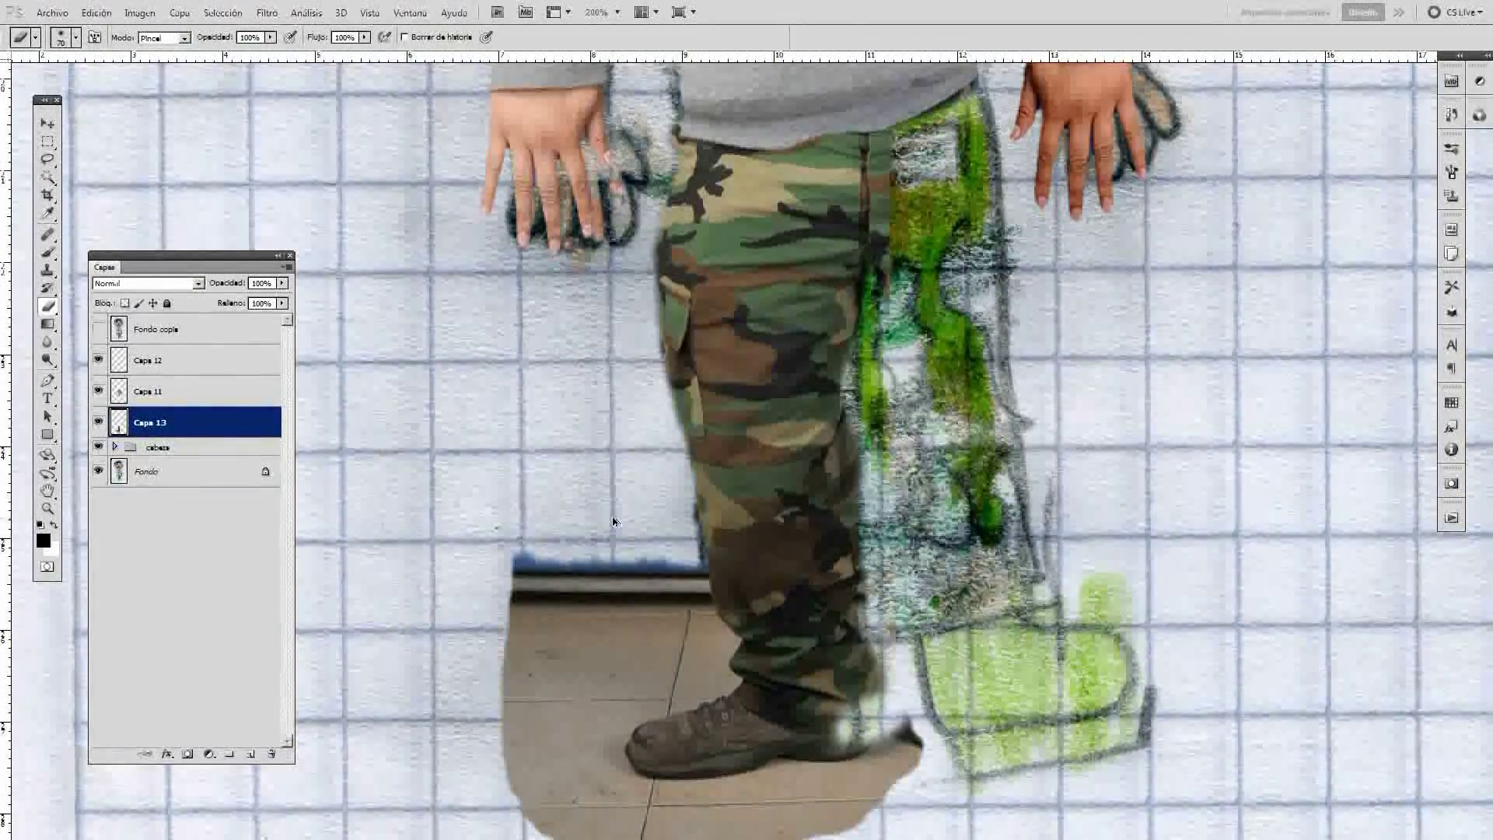
pyautogui.hotkey('ctrl', 'j')
pyautogui.moveTo(519, 559); pyautogui.dragTo(761, 662)
pyautogui.moveTo(855, 579); pyautogui.dragTo(886, 688)
pyautogui.press(']')
pyautogui.moveTo(544, 560); pyautogui.dragTo(847, 809)
pyautogui.moveTo(505, 723); pyautogui.dragTo(917, 832)
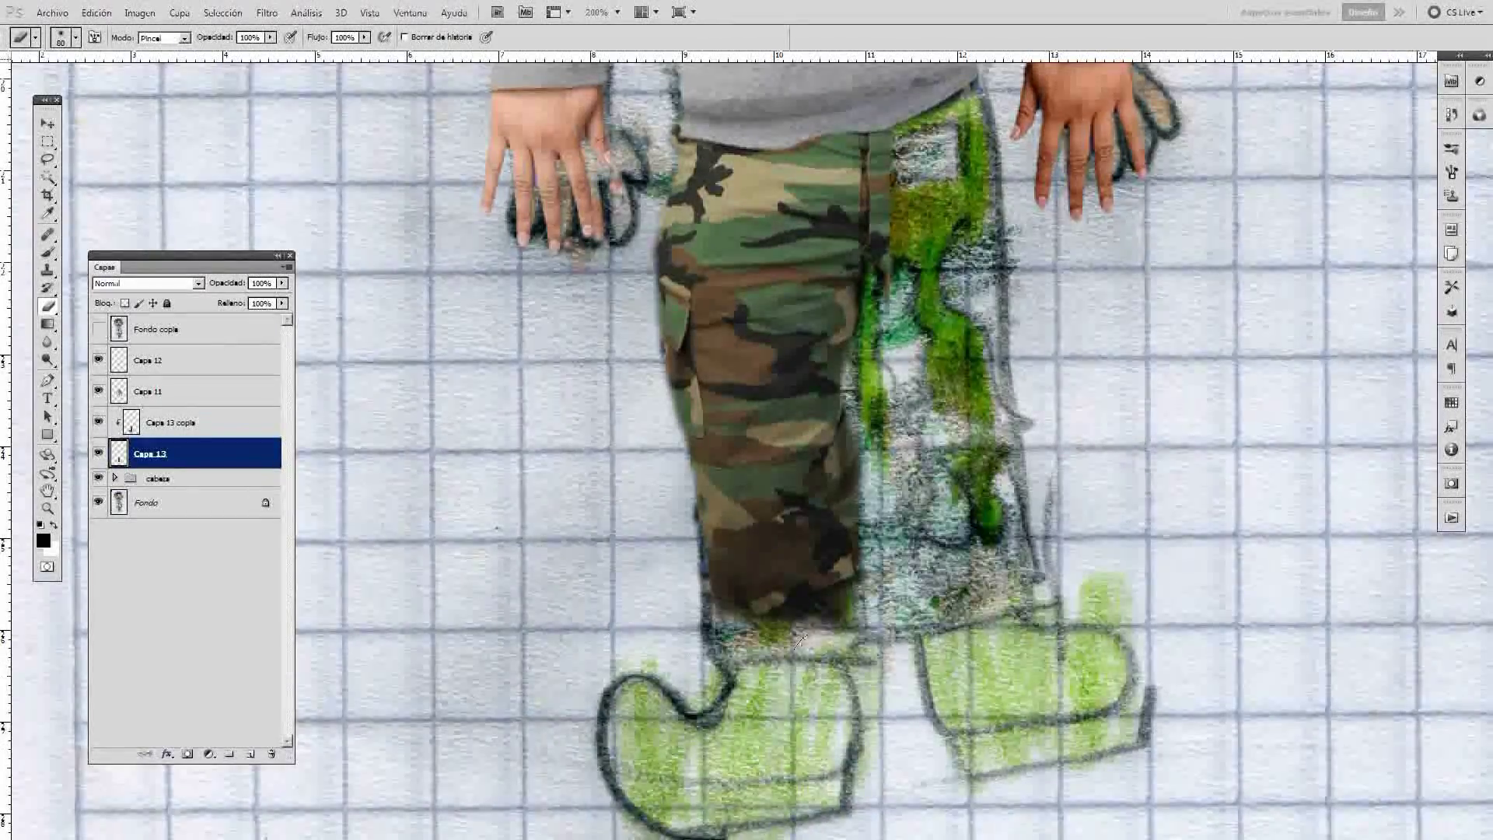
# Paint and clone darker camouflage texture over the trouser hem at 100% opacity.
pyautogui.press('b')
pyautogui.scroll(2, 676, 661)
pyautogui.scroll(2, 595, 429)
pyautogui.press('0')
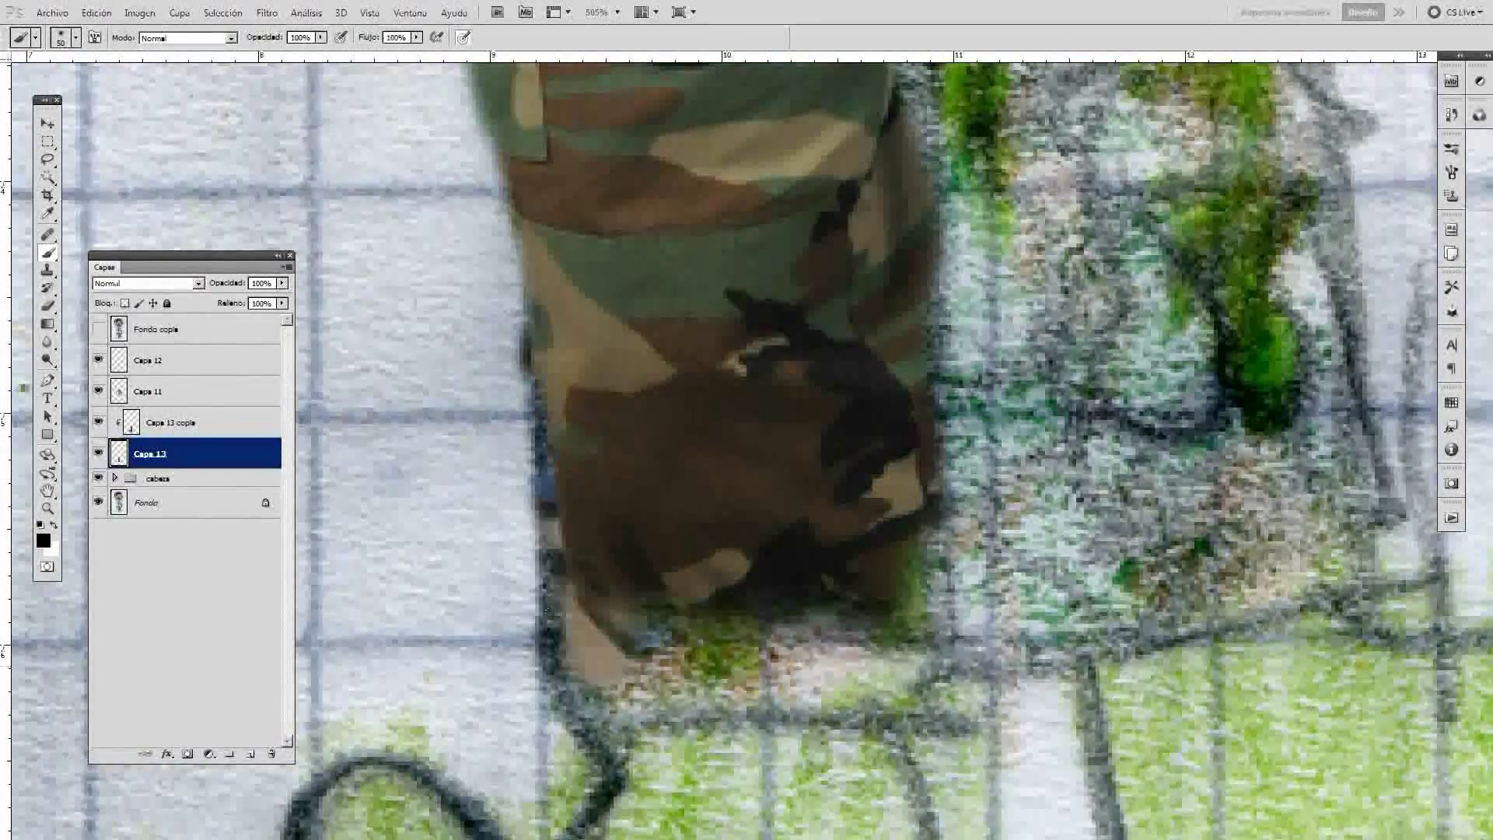
pyautogui.moveTo(591, 591); pyautogui.dragTo(979, 435)
pyautogui.moveTo(806, 98); pyautogui.dragTo(750, 441)
pyautogui.scroll(-4, 750, 441)
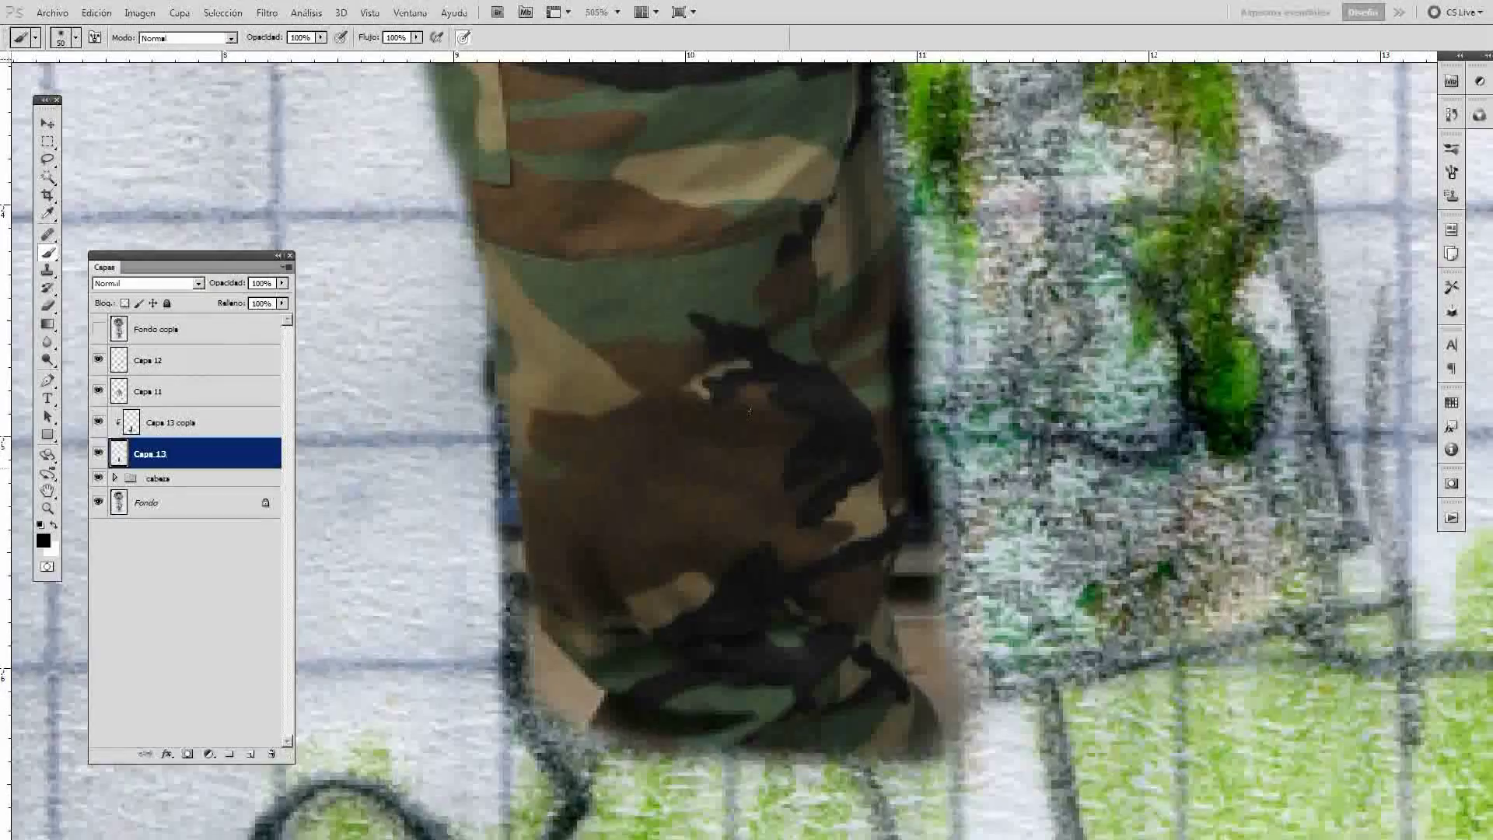
pyautogui.click(190, 424)
pyautogui.moveTo(894, 583); pyautogui.dragTo(933, 700)
pyautogui.press('0')
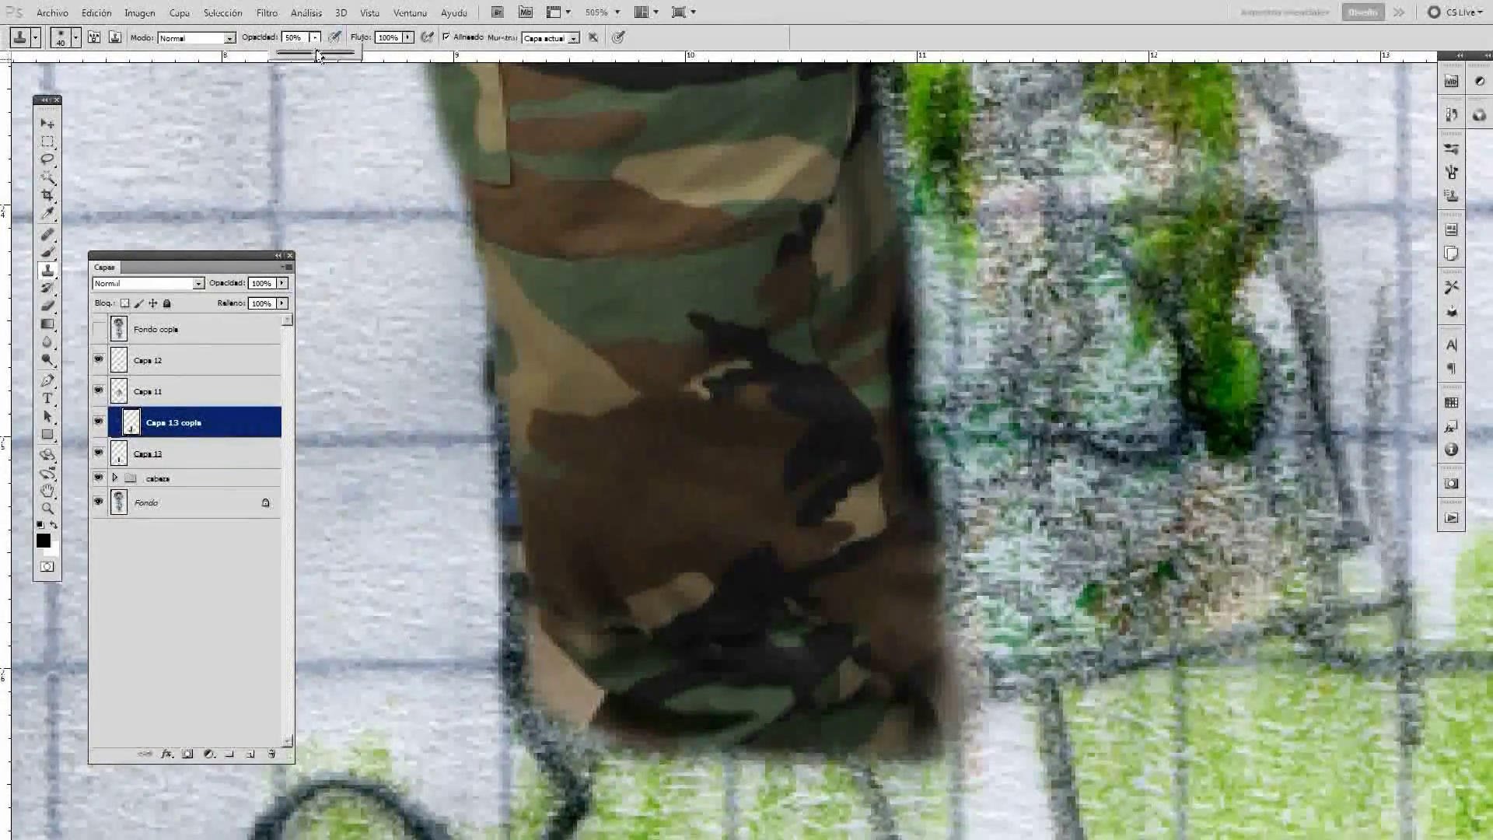
pyautogui.moveTo(855, 467); pyautogui.dragTo(925, 699)
pyautogui.moveTo(544, 622)
pyautogui.mouseDown()
pyautogui.moveTo(609, 436)
pyautogui.moveTo(540, 361)
pyautogui.mouseUp()
# Duplicate the camouflage trouser leg, then rotate and distort the copy over the right leg.
pyautogui.press('z')
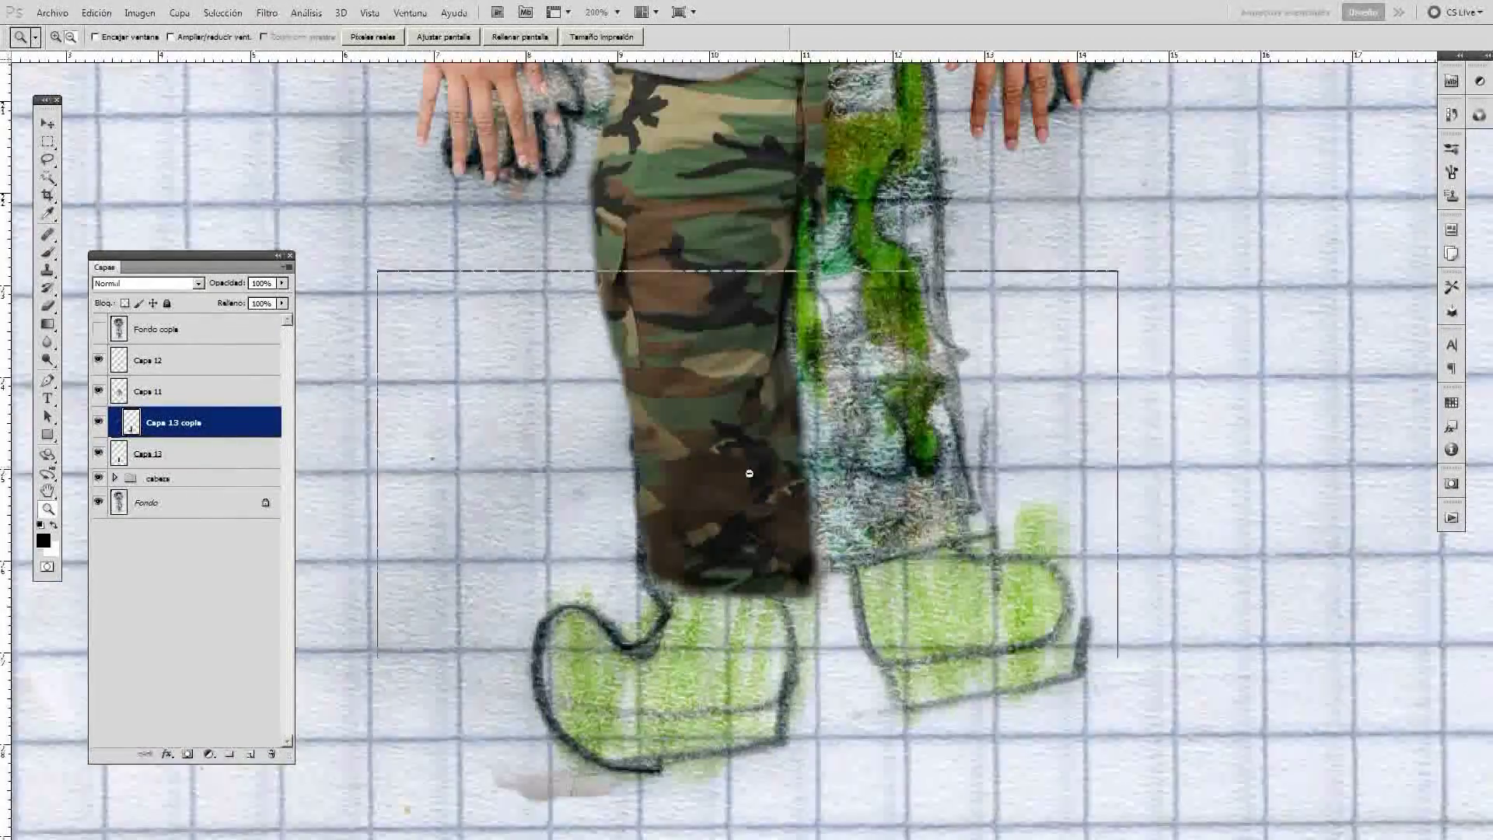
pyautogui.hotkey('ctrl', 'j')
pyautogui.hotkey('ctrl', 'e')
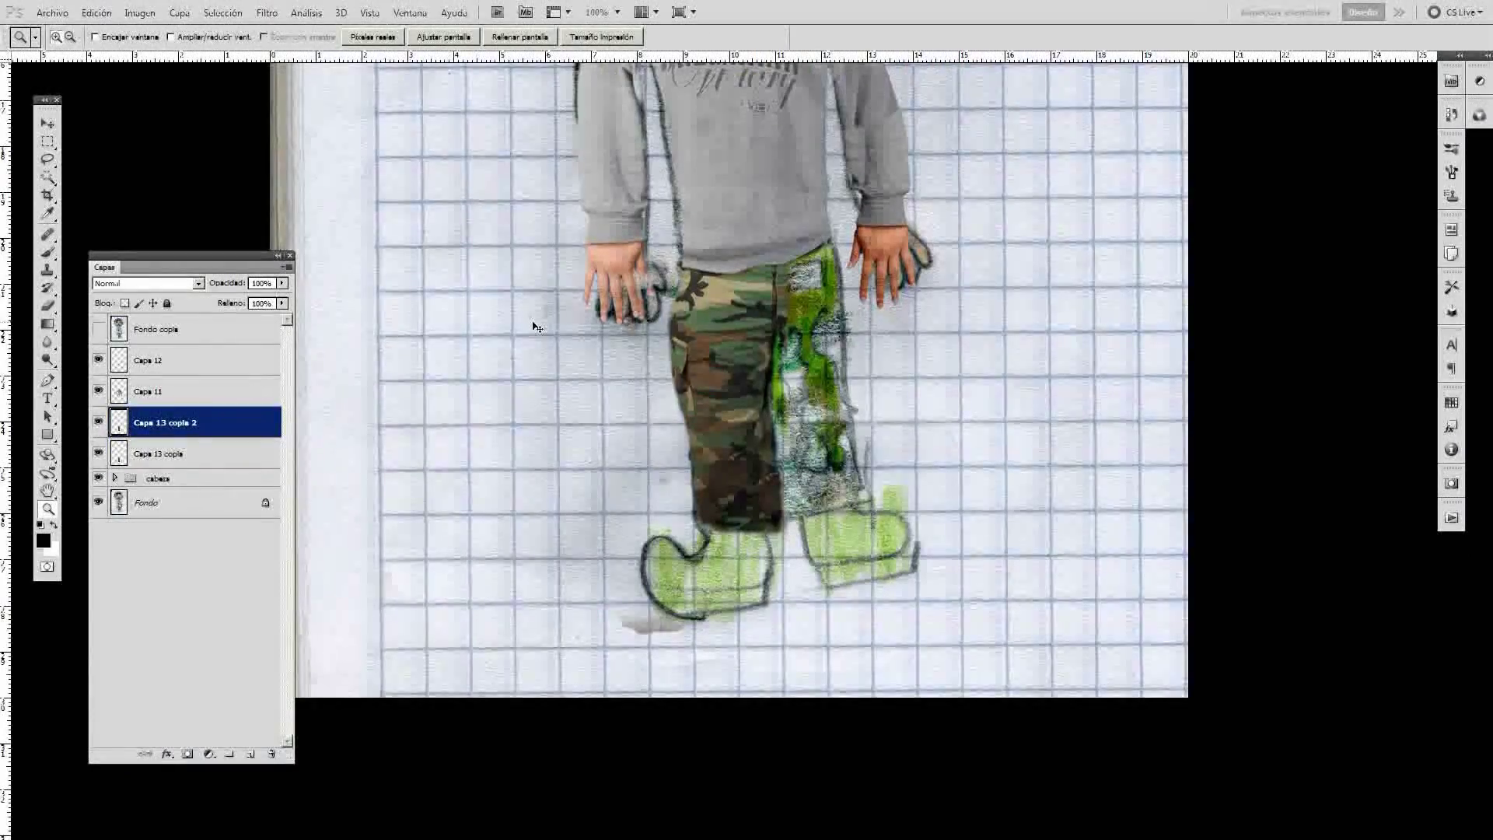
pyautogui.press('v')
pyautogui.moveTo(768, 396); pyautogui.dragTo(829, 398)
pyautogui.hotkey('ctrl', 't')
pyautogui.moveTo(1052, 357); pyautogui.dragTo(1045, 326)
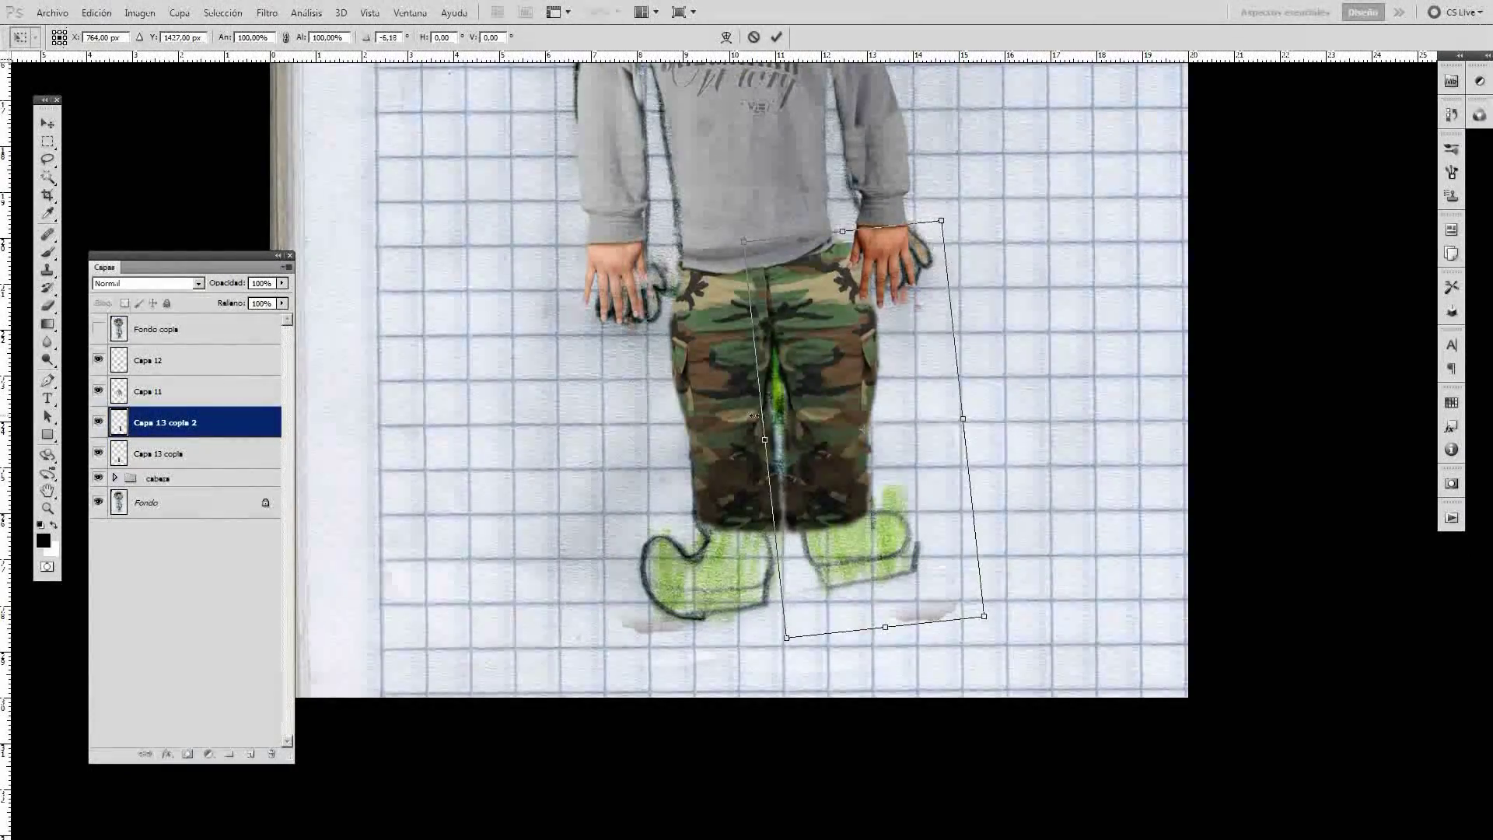
pyautogui.moveTo(887, 614); pyautogui.dragTo(894, 639)
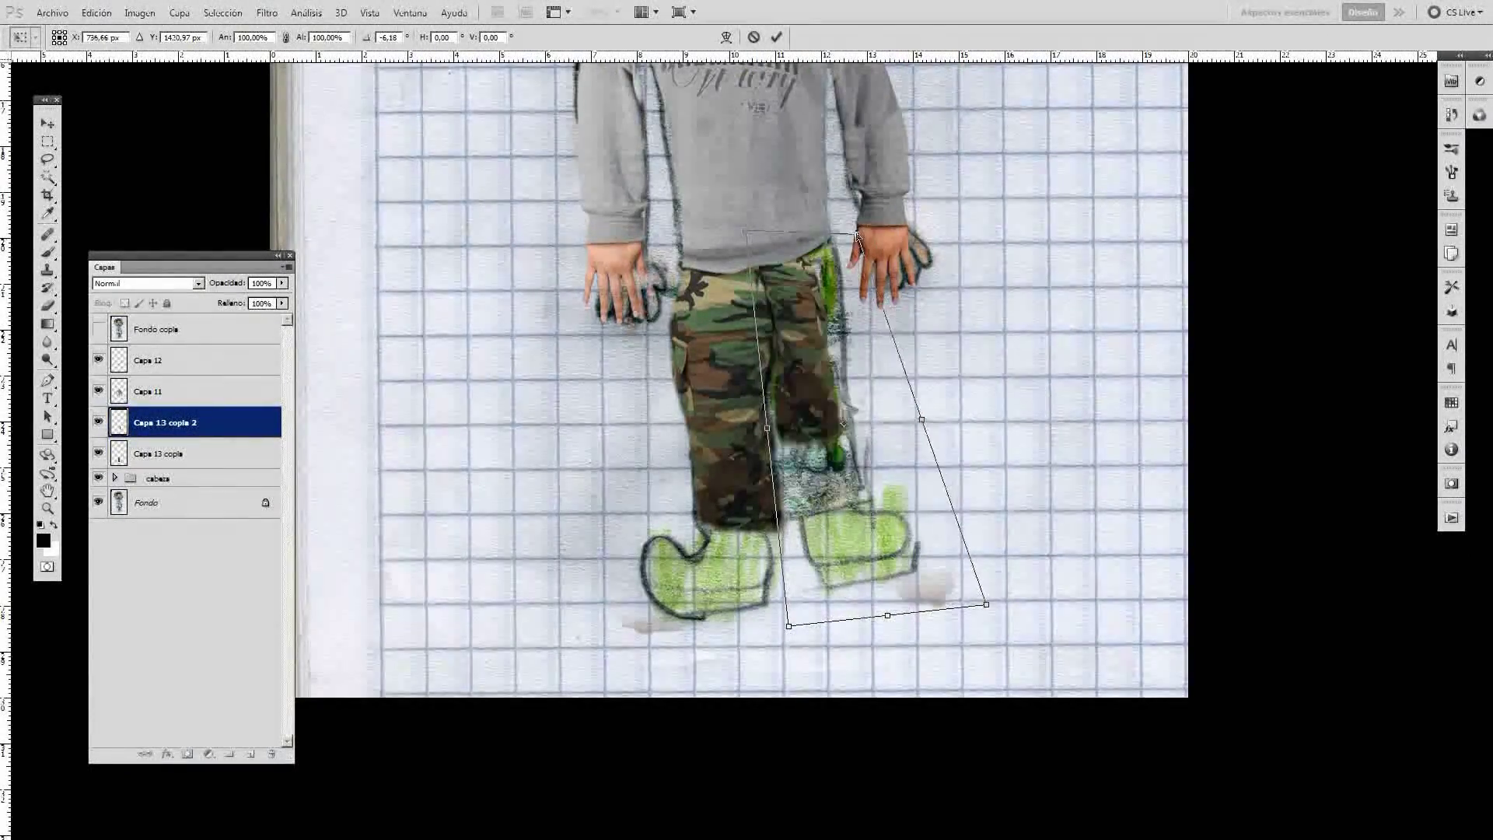
pyautogui.press('Return')
# Merge both trouser legs into one layer and mask them to the drawn pants outline.
pyautogui.keyDown('shift'); pyautogui.click(156, 453); pyautogui.keyUp('shift')
pyautogui.hotkey('ctrl', 'e')
pyautogui.click(98, 422)
pyautogui.press('z')
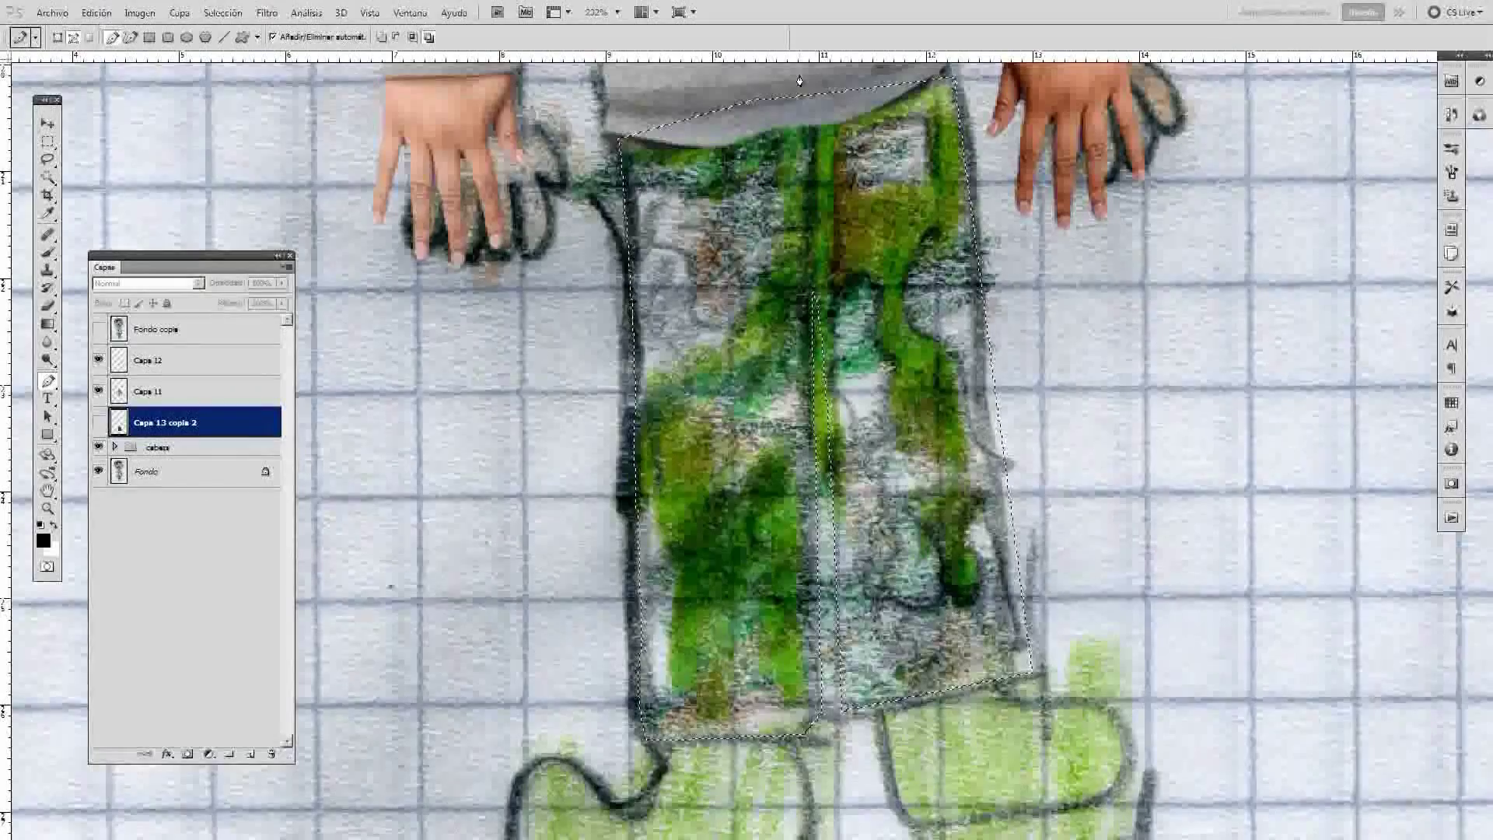
pyautogui.press('z')
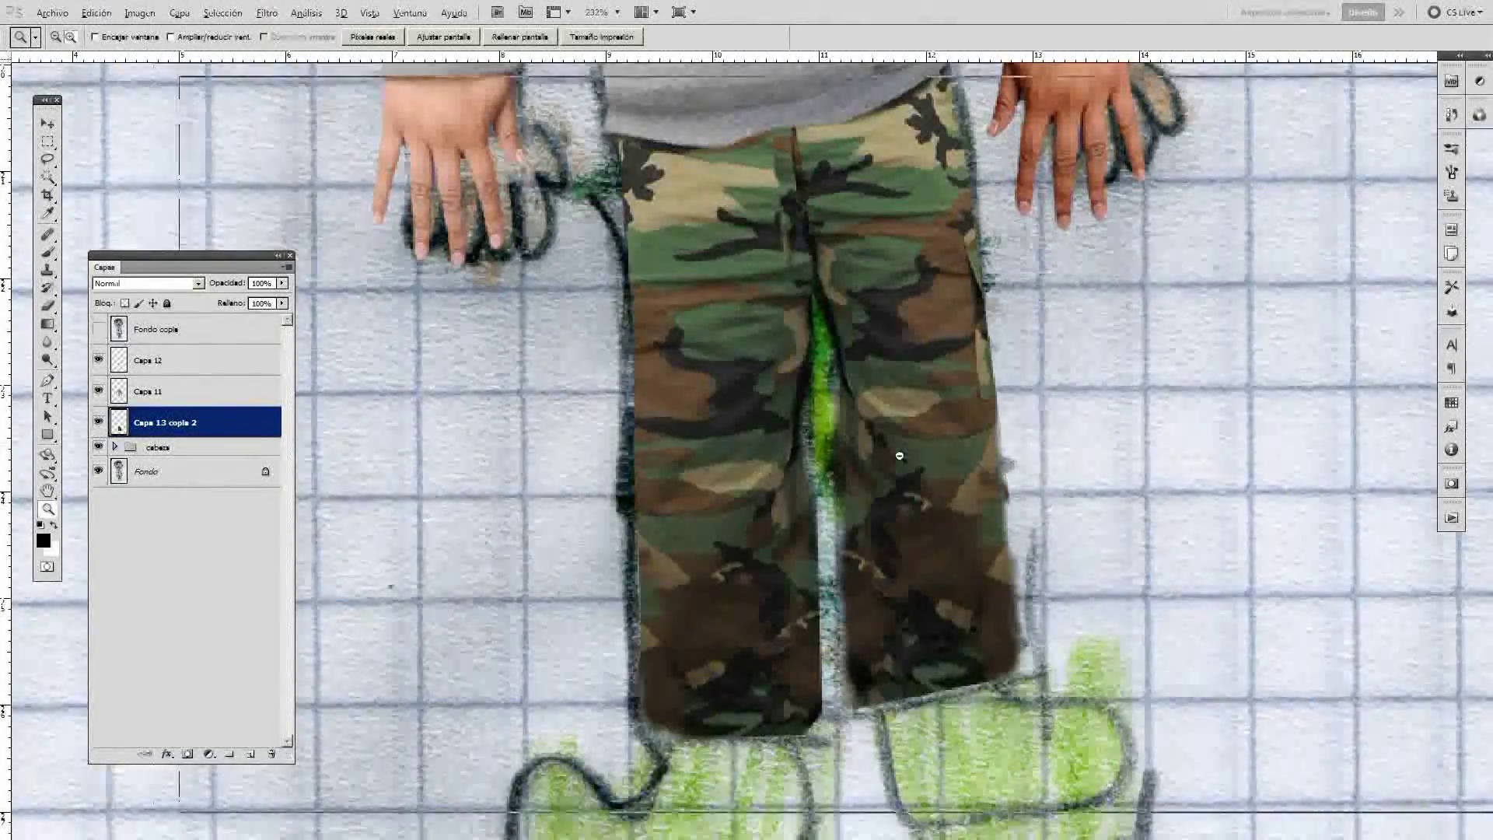
pyautogui.keyDown('alt'); pyautogui.click(886, 465); pyautogui.keyUp('alt')
# Lasso a boot in the DSC_2219 photo and paste it into the caricature.
pyautogui.press('f')
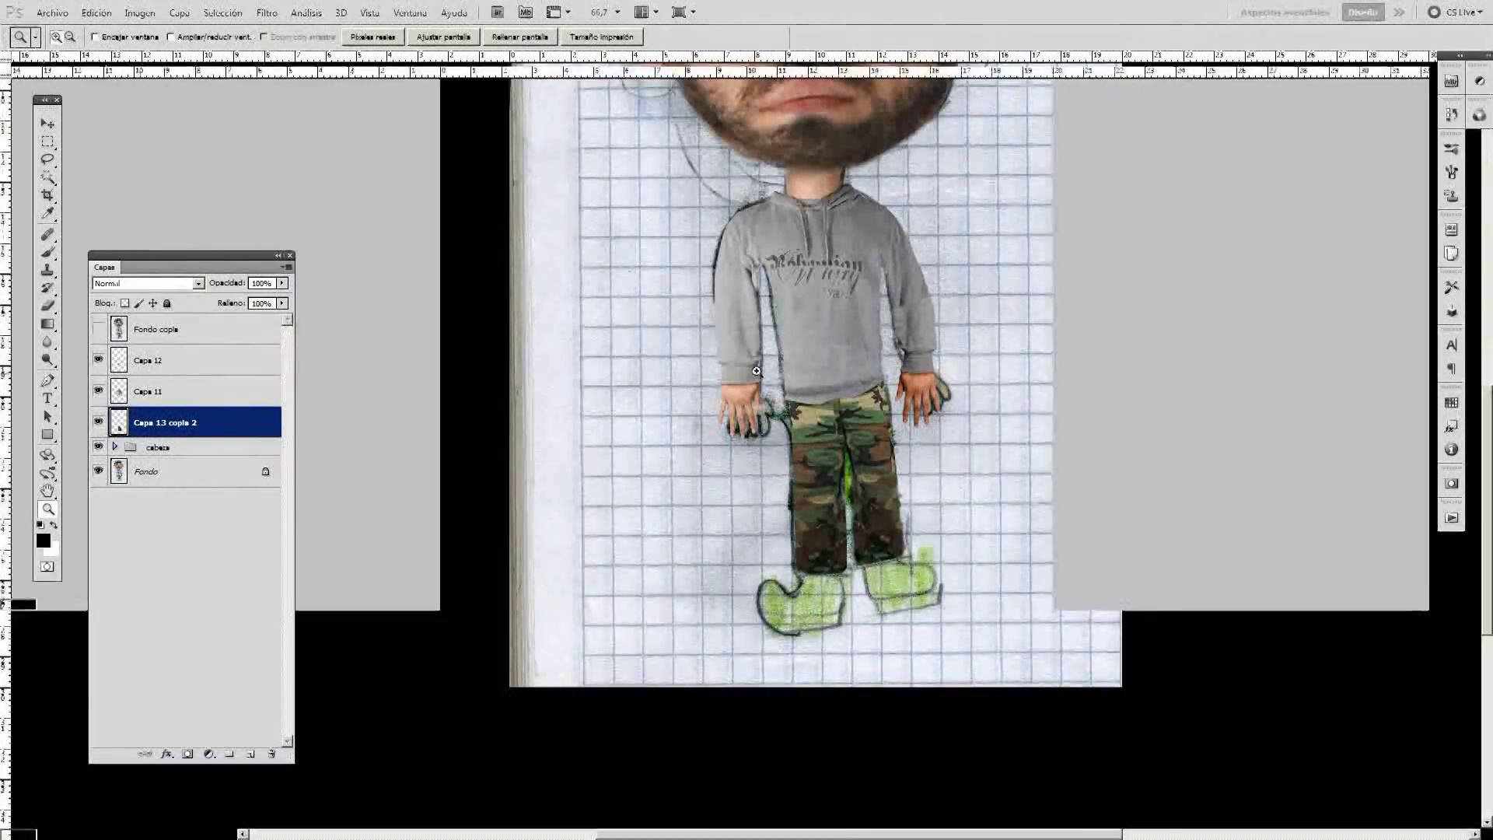
pyautogui.moveTo(1014, 723); pyautogui.dragTo(933, 691)
pyautogui.press('l')
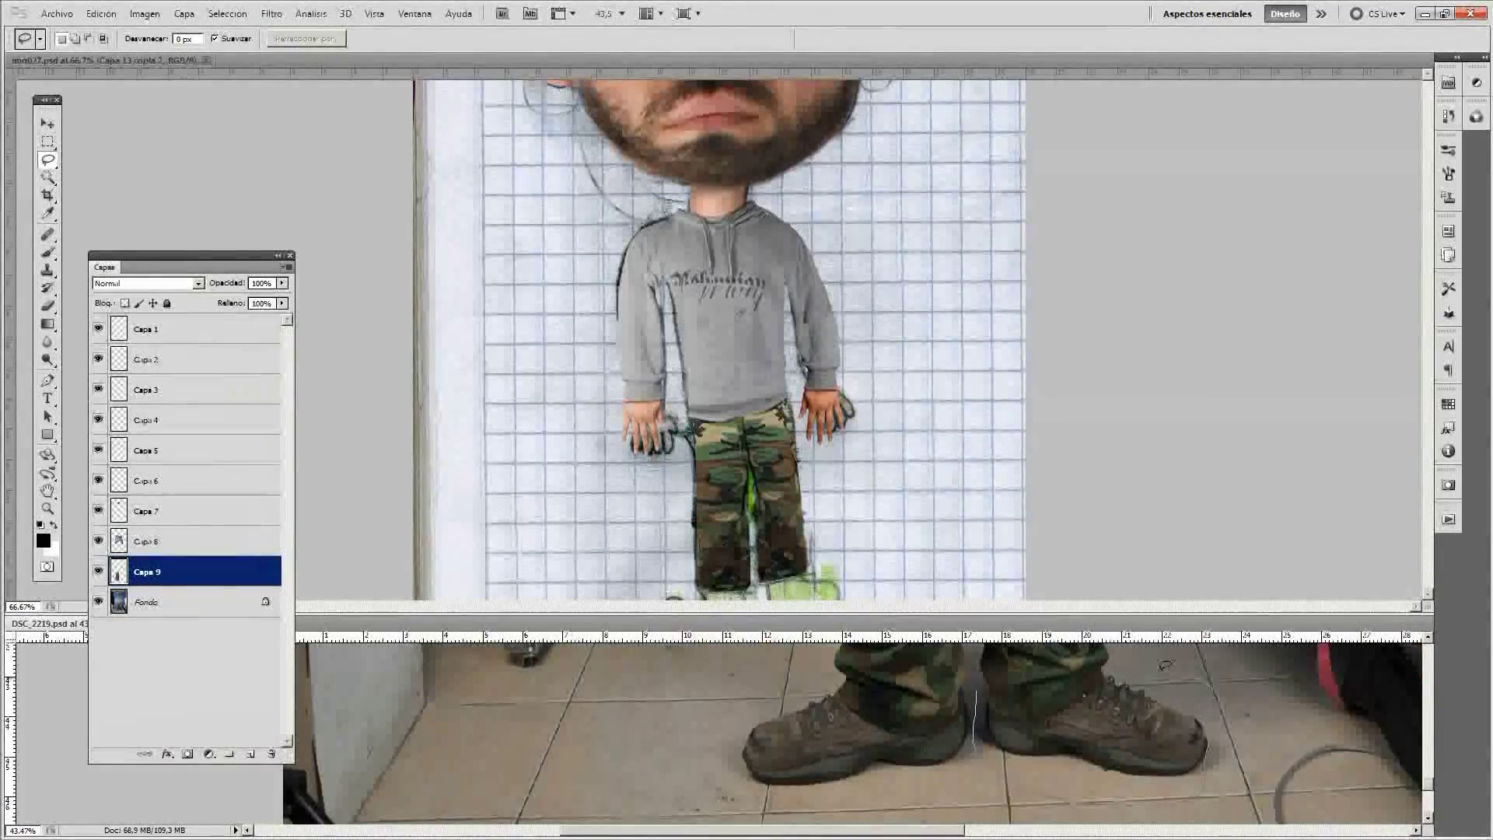
pyautogui.hotkey('ctrl', 'c')
pyautogui.hotkey('ctrl', 'Tab')
pyautogui.hotkey('ctrl', 'v')
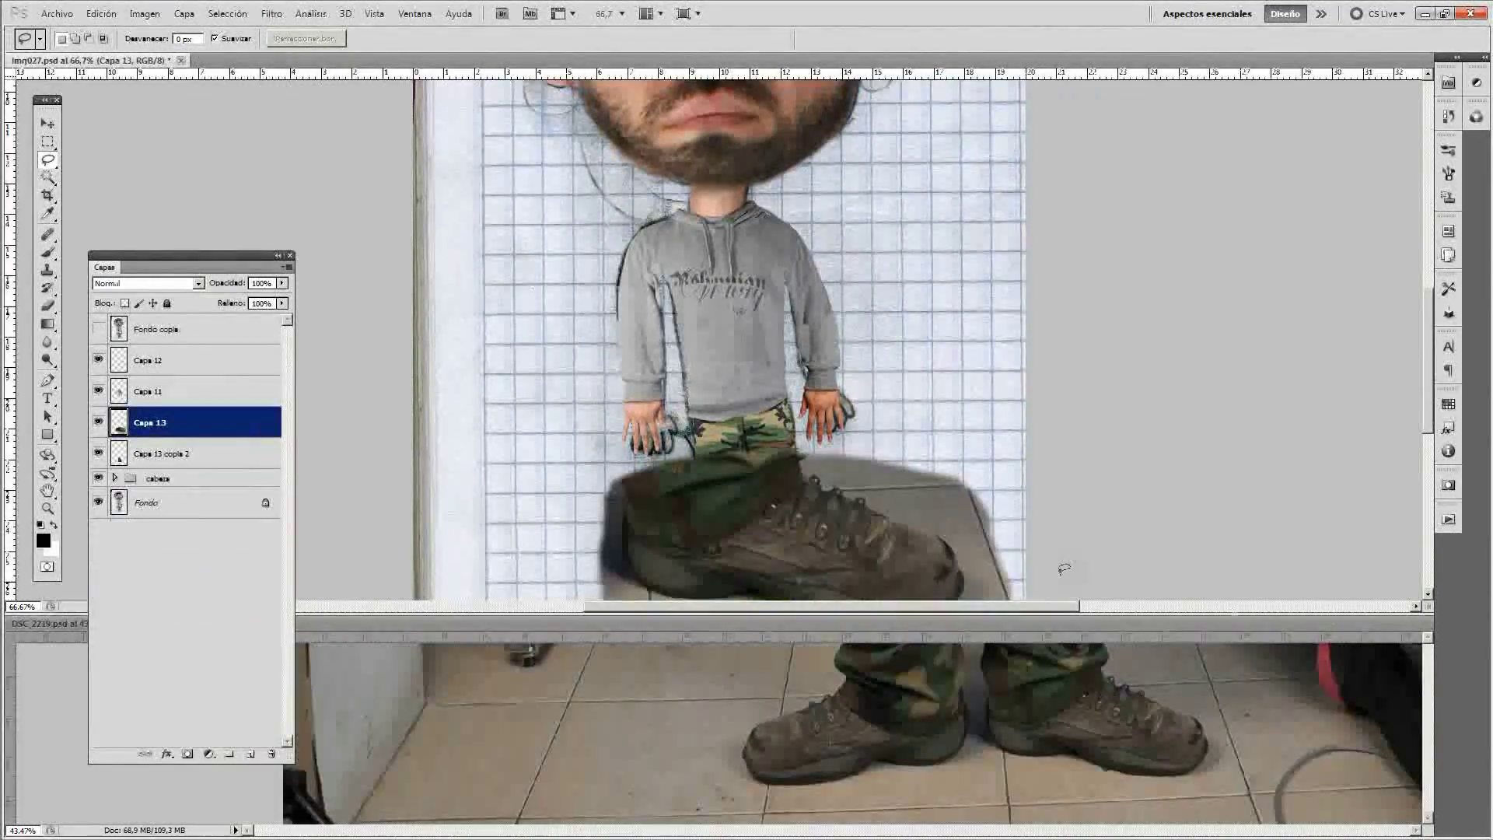
# Scale the pasted boot down and place it at the caricature's right foot.
pyautogui.press('f')
pyautogui.press('z')
pyautogui.moveTo(817, 404); pyautogui.dragTo(1006, 485)
pyautogui.hotkey('ctrl', '0')
pyautogui.hotkey('ctrl', 't')
pyautogui.moveTo(650, 813); pyautogui.dragTo(790, 709)
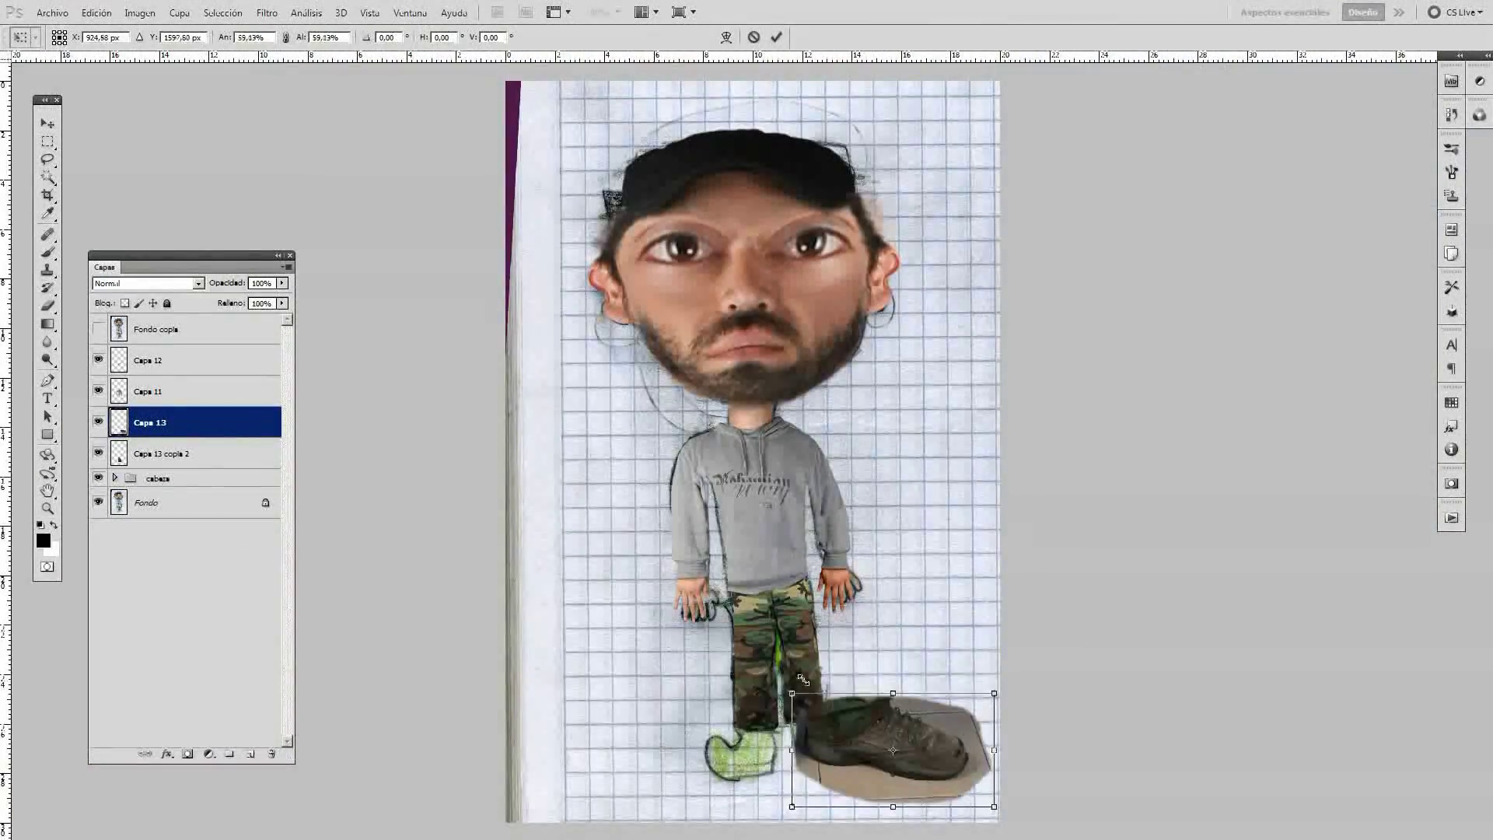
pyautogui.moveTo(959, 622); pyautogui.dragTo(925, 692)
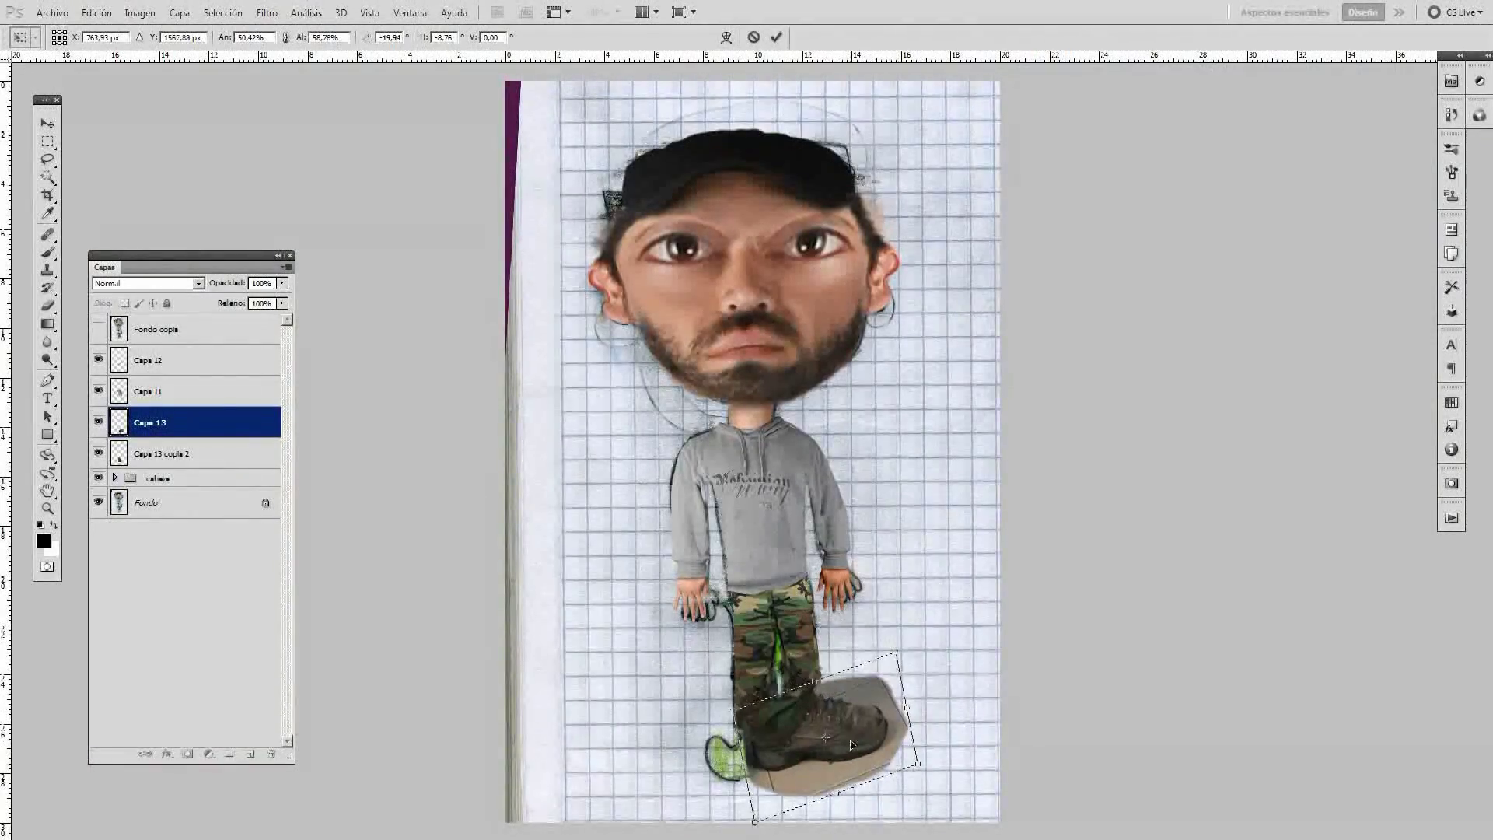
pyautogui.press('Return')
pyautogui.press('z')
pyautogui.click(881, 481)
# Shrink, rotate, narrow and skew the boot to match the drawn right foot.
pyautogui.moveTo(694, 365); pyautogui.dragTo(855, 482)
pyautogui.moveTo(978, 645); pyautogui.dragTo(966, 520)
pyautogui.moveTo(281, 302); pyautogui.dragTo(245, 323)
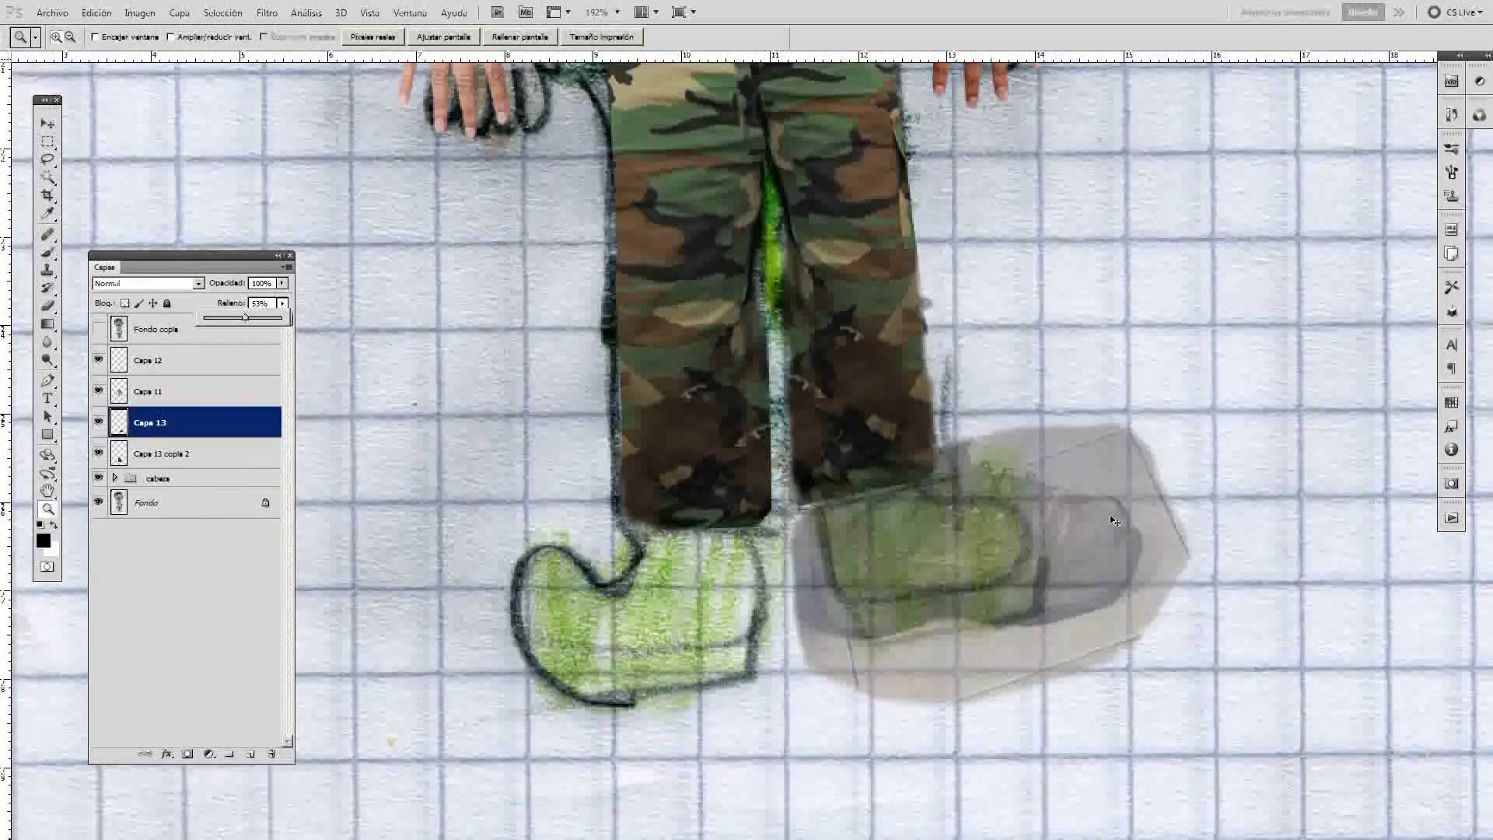
pyautogui.moveTo(1193, 571); pyautogui.dragTo(1063, 560)
pyautogui.moveTo(780, 566); pyautogui.dragTo(801, 606)
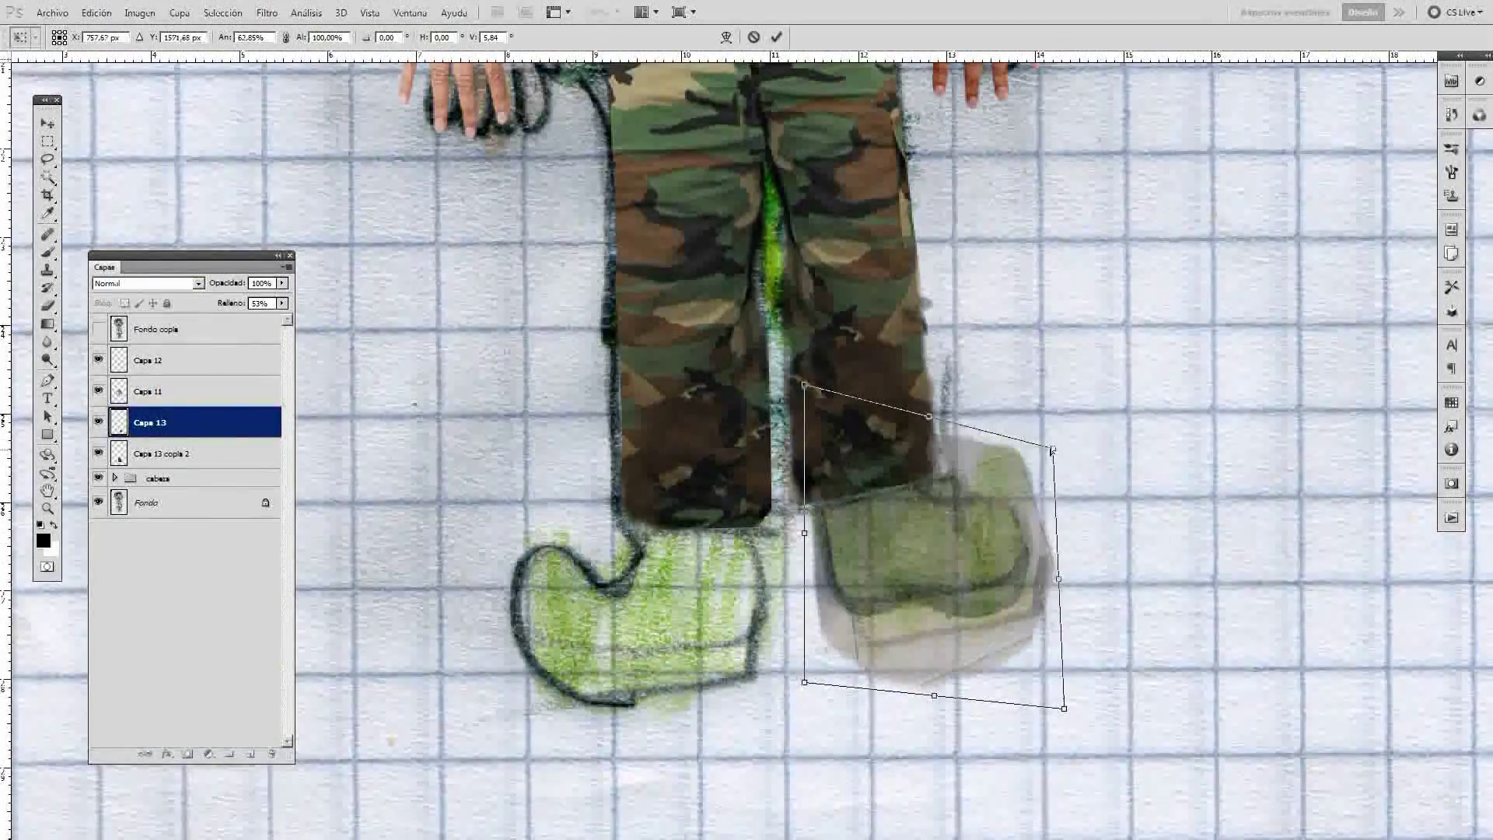
pyautogui.press('Return')
pyautogui.press('z')
pyautogui.moveTo(282, 302); pyautogui.dragTo(286, 317)
# Trace a Pen path around the boot and delete the surrounding cardboard.
pyautogui.click(1143, 594)
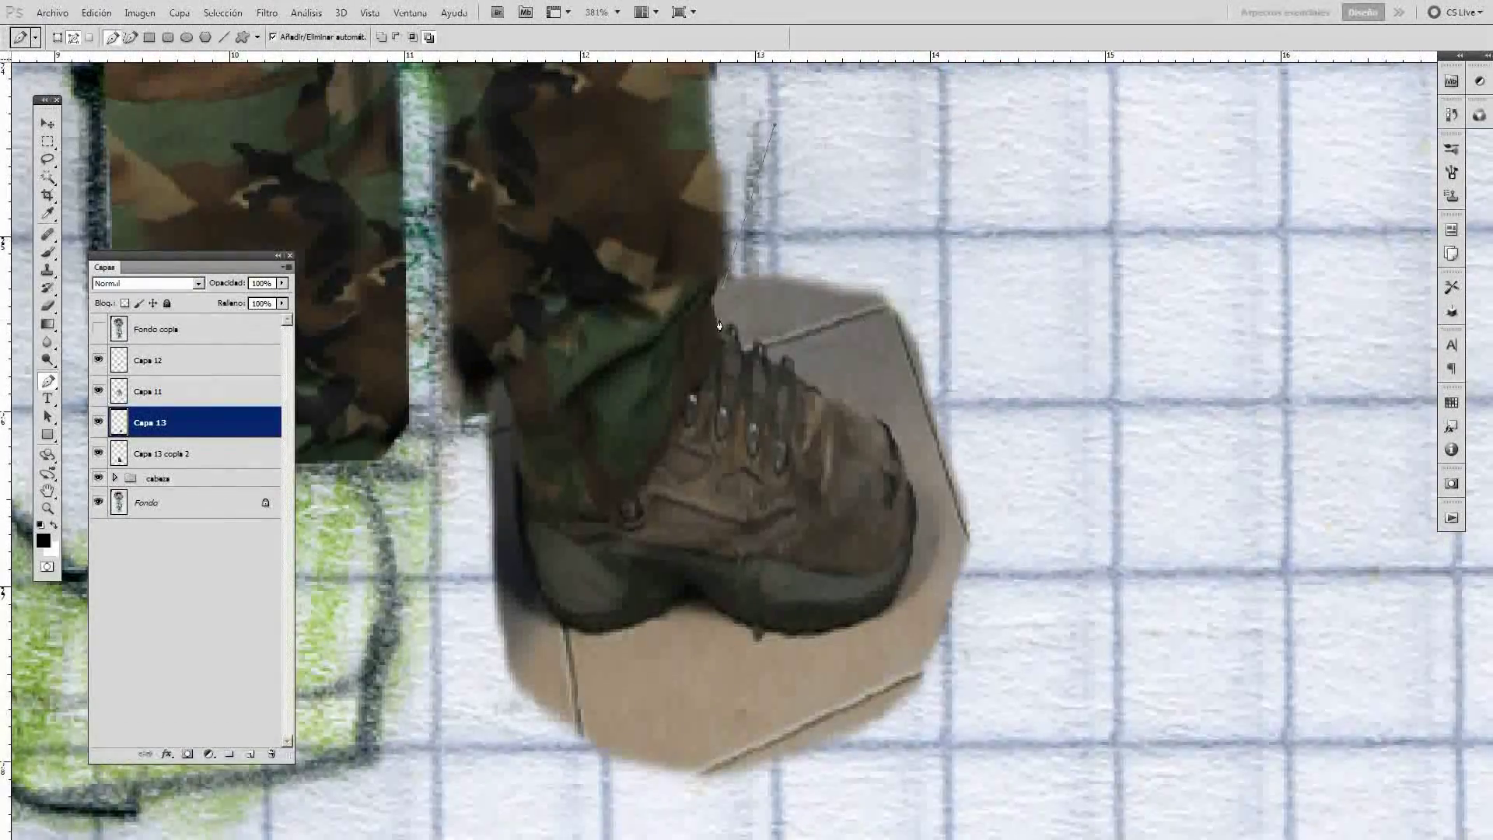
pyautogui.click(598, 816)
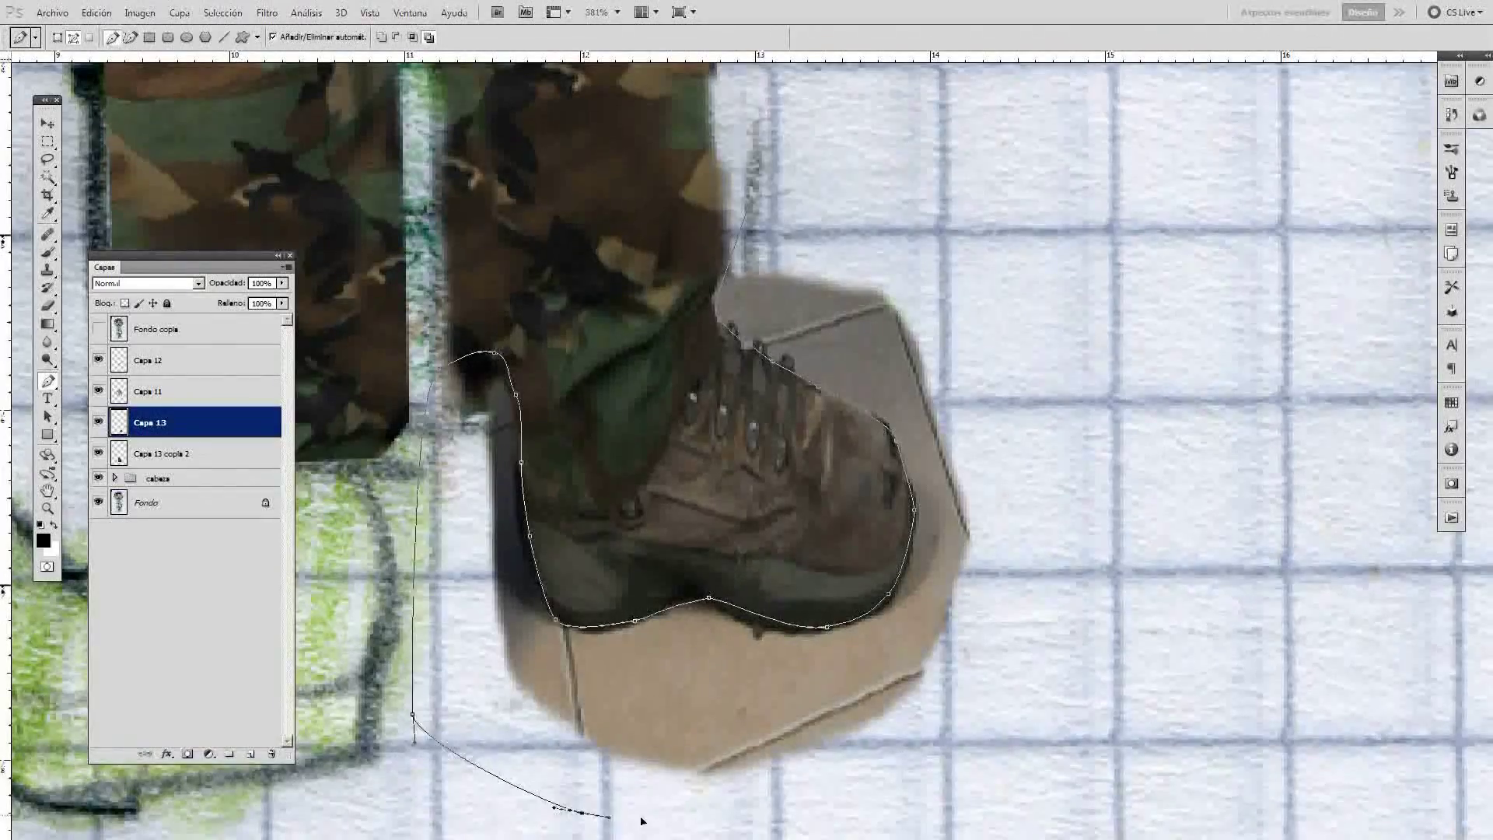
pyautogui.hotkey('ctrl', 'Return')
pyautogui.hotkey('ctrl', 'shift', 'i')
pyautogui.press('Delete')
pyautogui.hotkey('ctrl', 'd')
pyautogui.press('e')
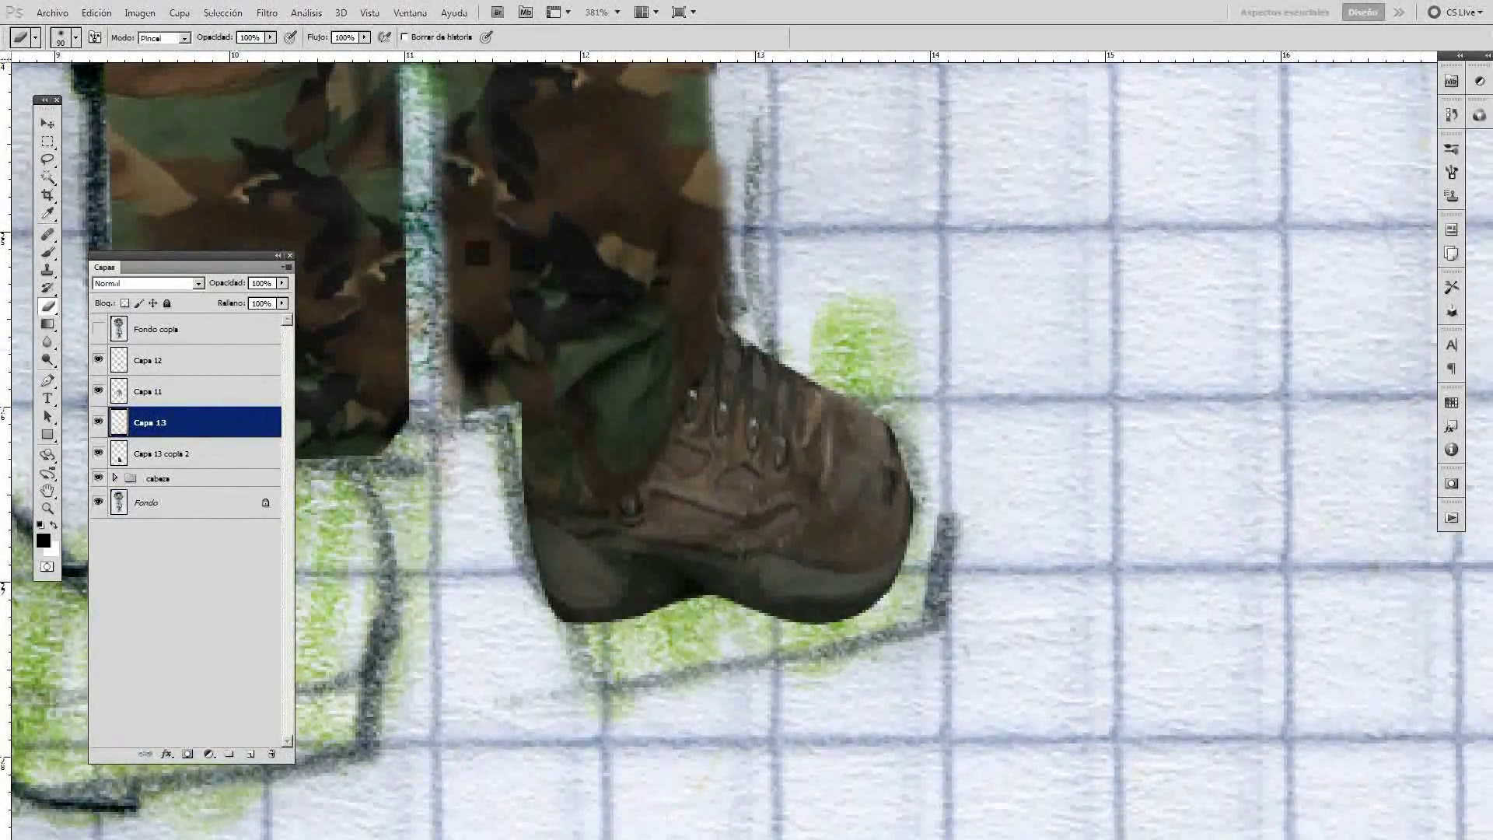
# Enlarge the cut-out boot to cover the right foot.
pyautogui.hotkey('ctrl', 't')
pyautogui.moveTo(926, 623); pyautogui.dragTo(956, 684)
pyautogui.press('Return')
pyautogui.press('z')
pyautogui.keyDown('alt'); pyautogui.click(724, 552); pyautogui.keyUp('alt')
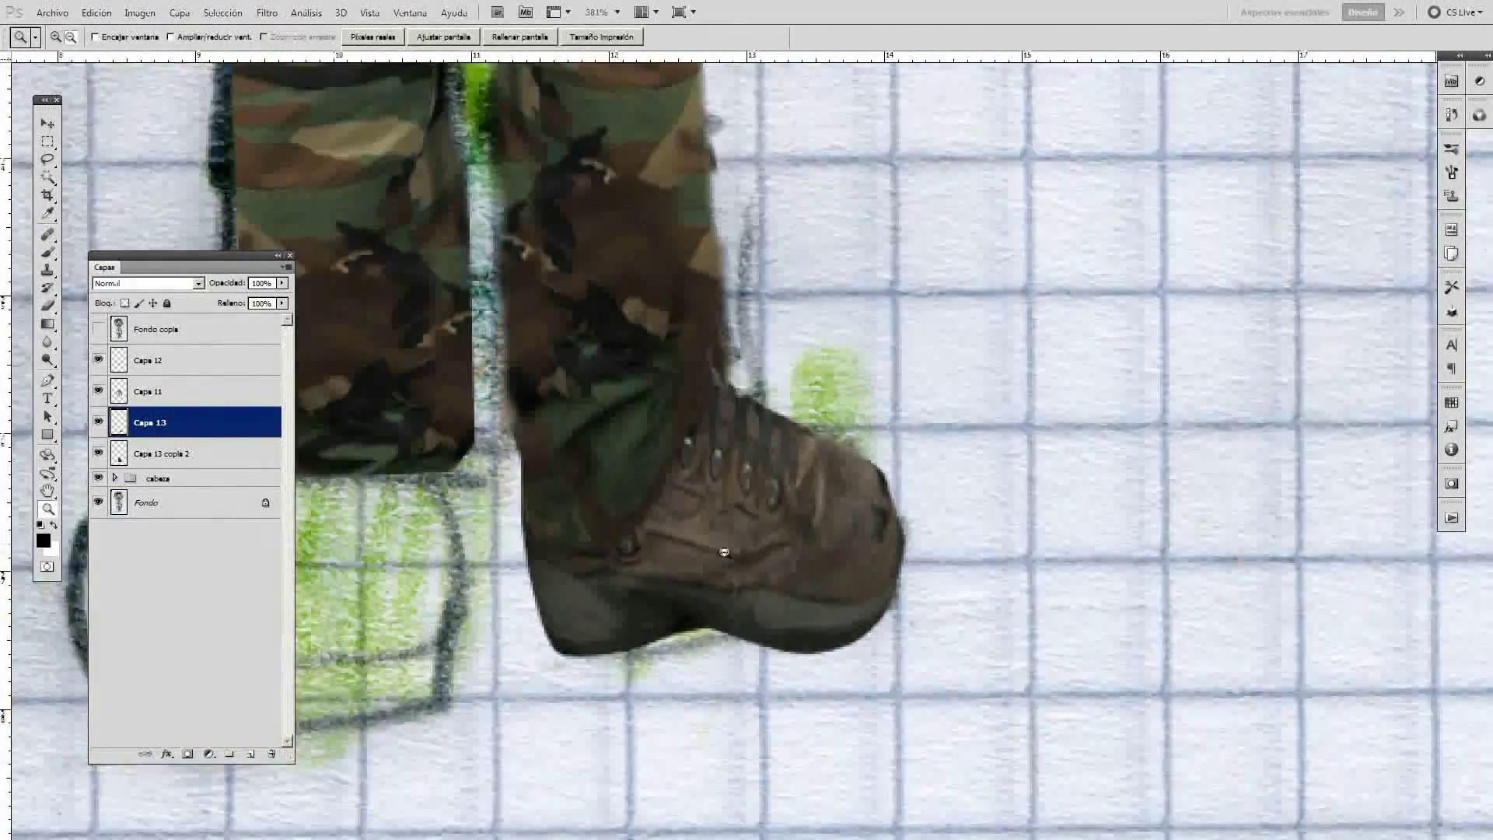
pyautogui.press('e')
# Place a rotated copy of the boot, Capa 13 copia, toward the left foot.
pyautogui.hotkey('ctrl', 't')
pyautogui.moveTo(602, 297); pyautogui.dragTo(327, 342)
pyautogui.hscroll(-3, 544, 466)
pyautogui.moveTo(576, 723); pyautogui.dragTo(544, 684)
pyautogui.moveTo(730, 575)
pyautogui.mouseDown()
pyautogui.moveTo(755, 582)
pyautogui.moveTo(611, 406)
pyautogui.mouseUp()
pyautogui.press('Return')
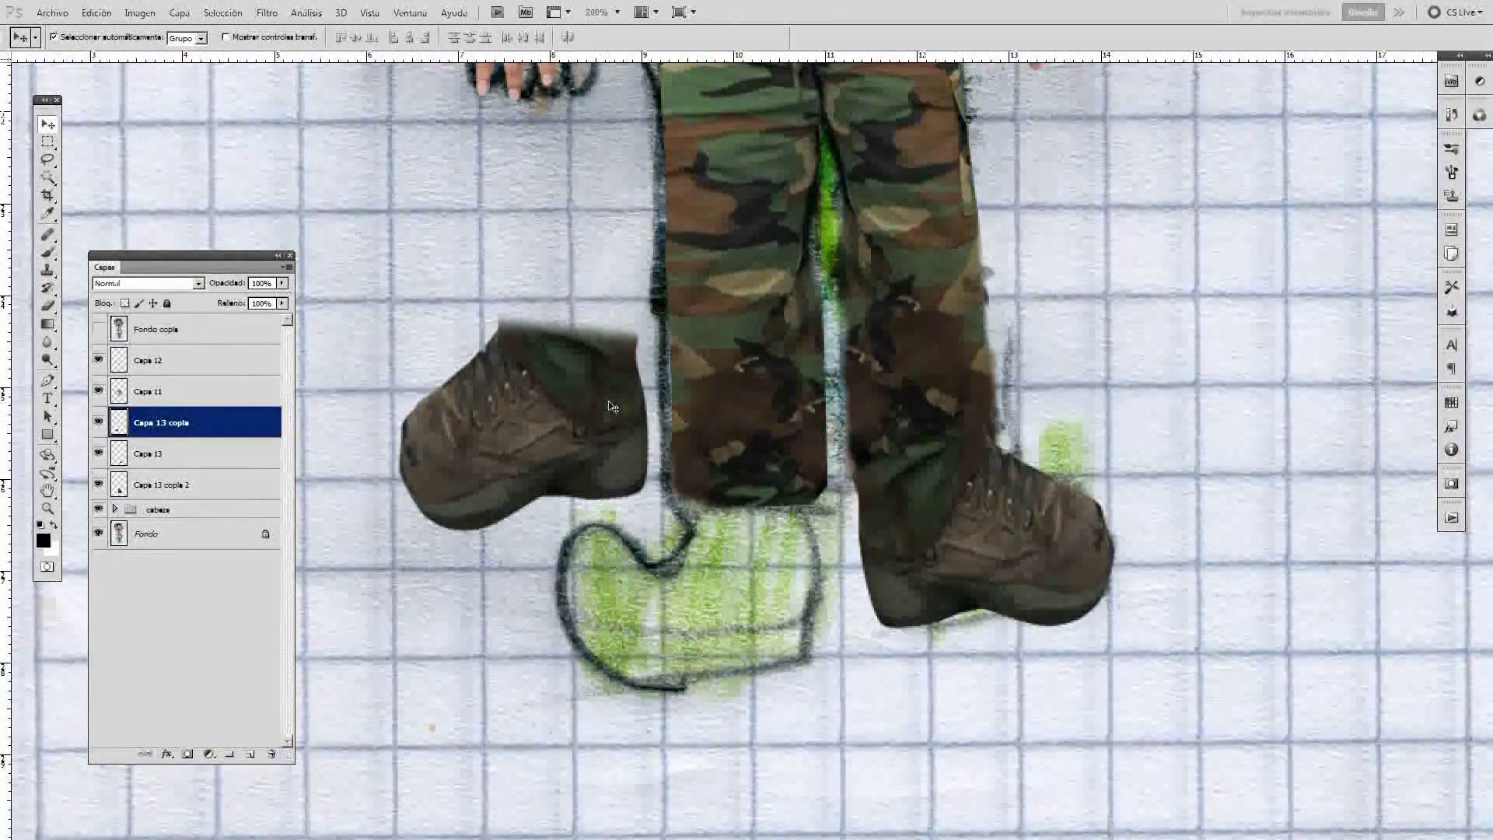
# Warp the boot copy's upper-left edge inward with Filter > Liquify.
pyautogui.click(267, 12)
pyautogui.click(357, 99)
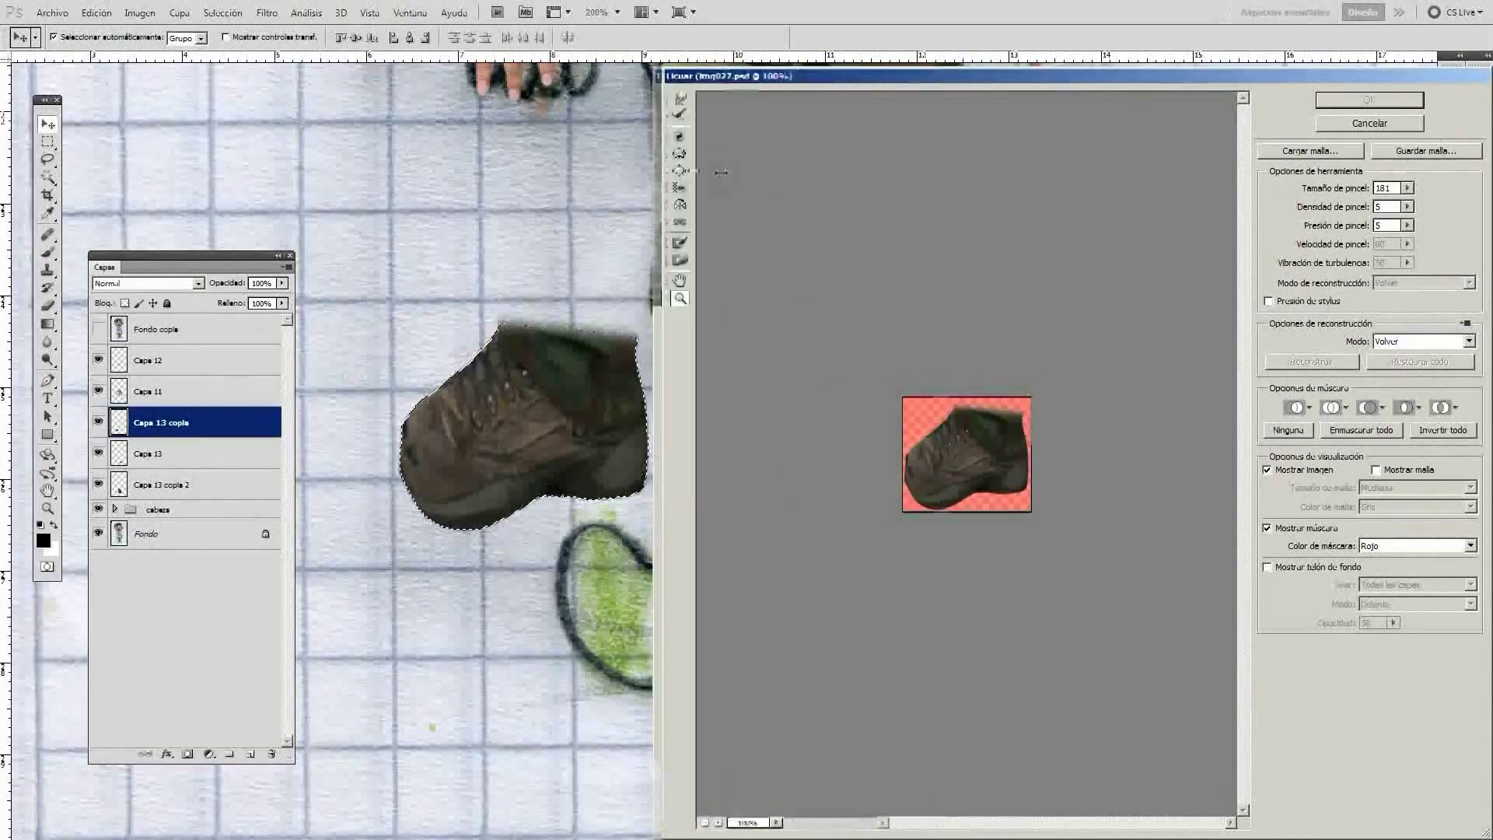
pyautogui.click(1160, 297)
pyautogui.click(1160, 297)
pyautogui.moveTo(915, 363)
pyautogui.mouseDown()
pyautogui.moveTo(964, 404)
pyautogui.moveTo(898, 437)
pyautogui.mouseUp()
pyautogui.click(1407, 206)
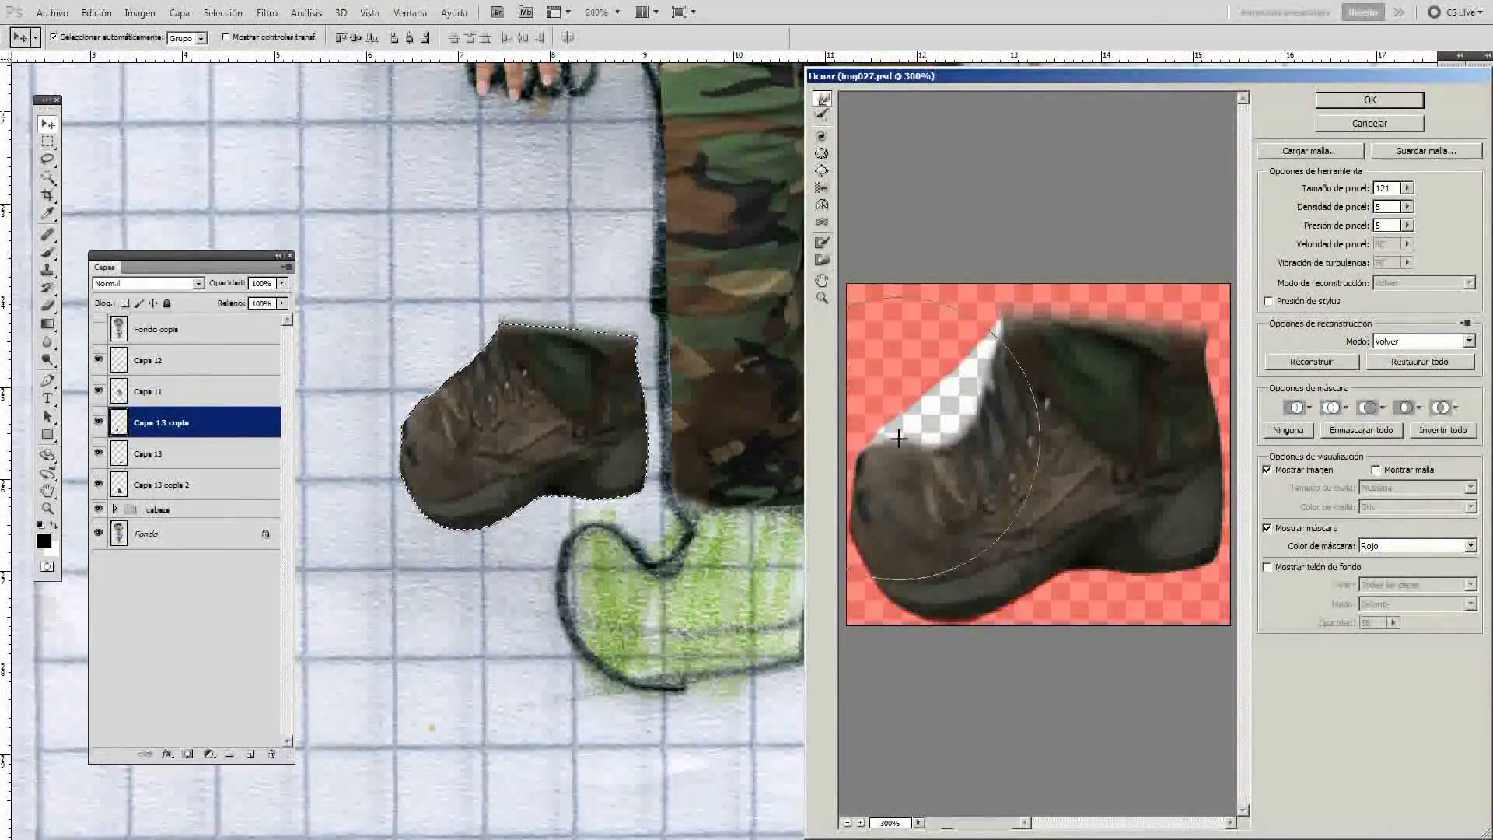
pyautogui.press('Return')
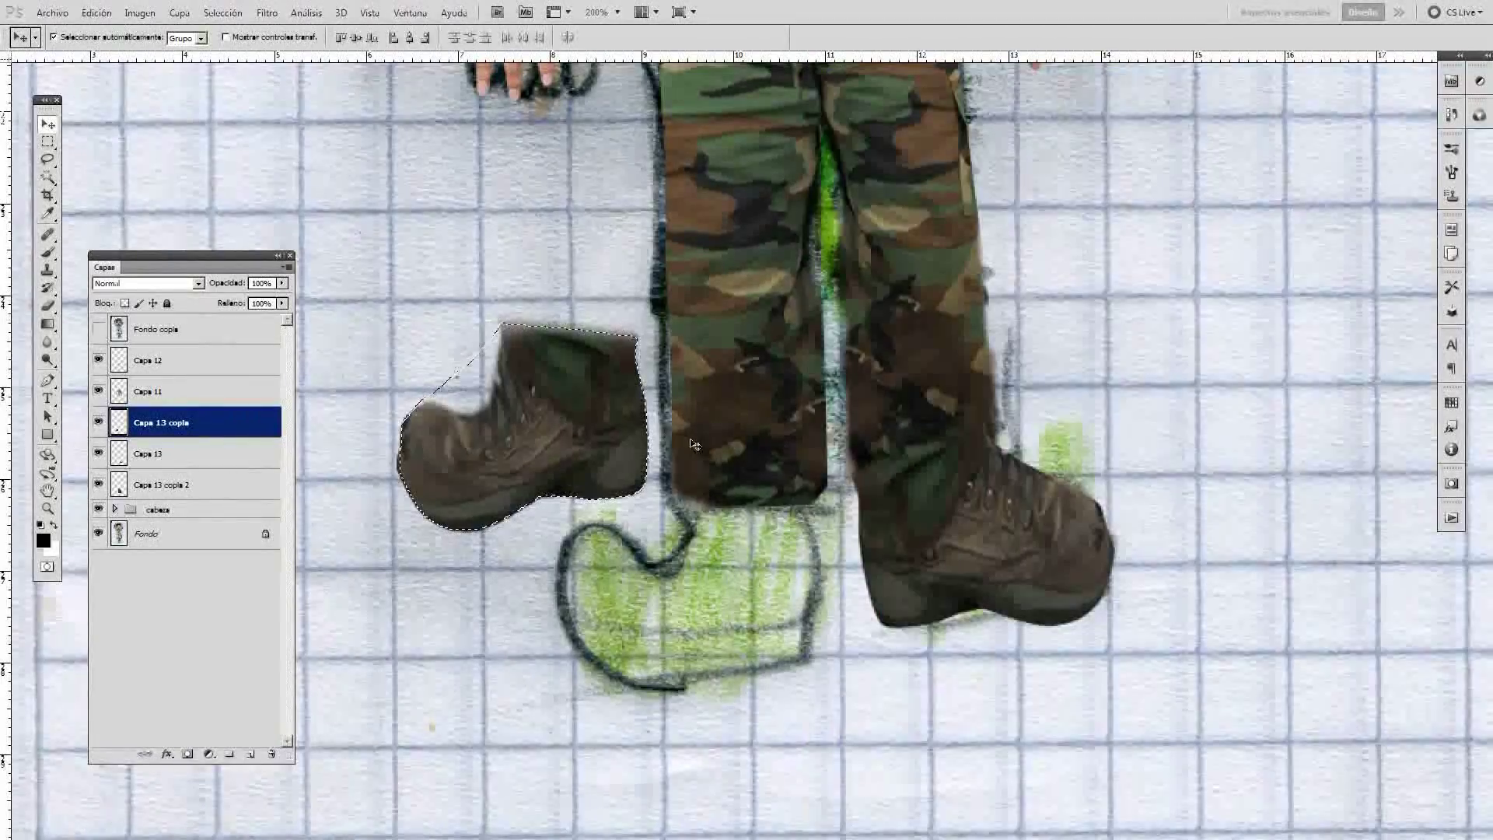
# Move the boot copy under the left trouser leg and enlarge it to fit.
pyautogui.hotkey('ctrl', 't')
pyautogui.moveTo(522, 426); pyautogui.dragTo(700, 567)
pyautogui.moveTo(575, 462); pyautogui.dragTo(563, 449)
pyautogui.press('Return')
# Lasso the left boot and reshape it again in Liquify.
pyautogui.press('l')
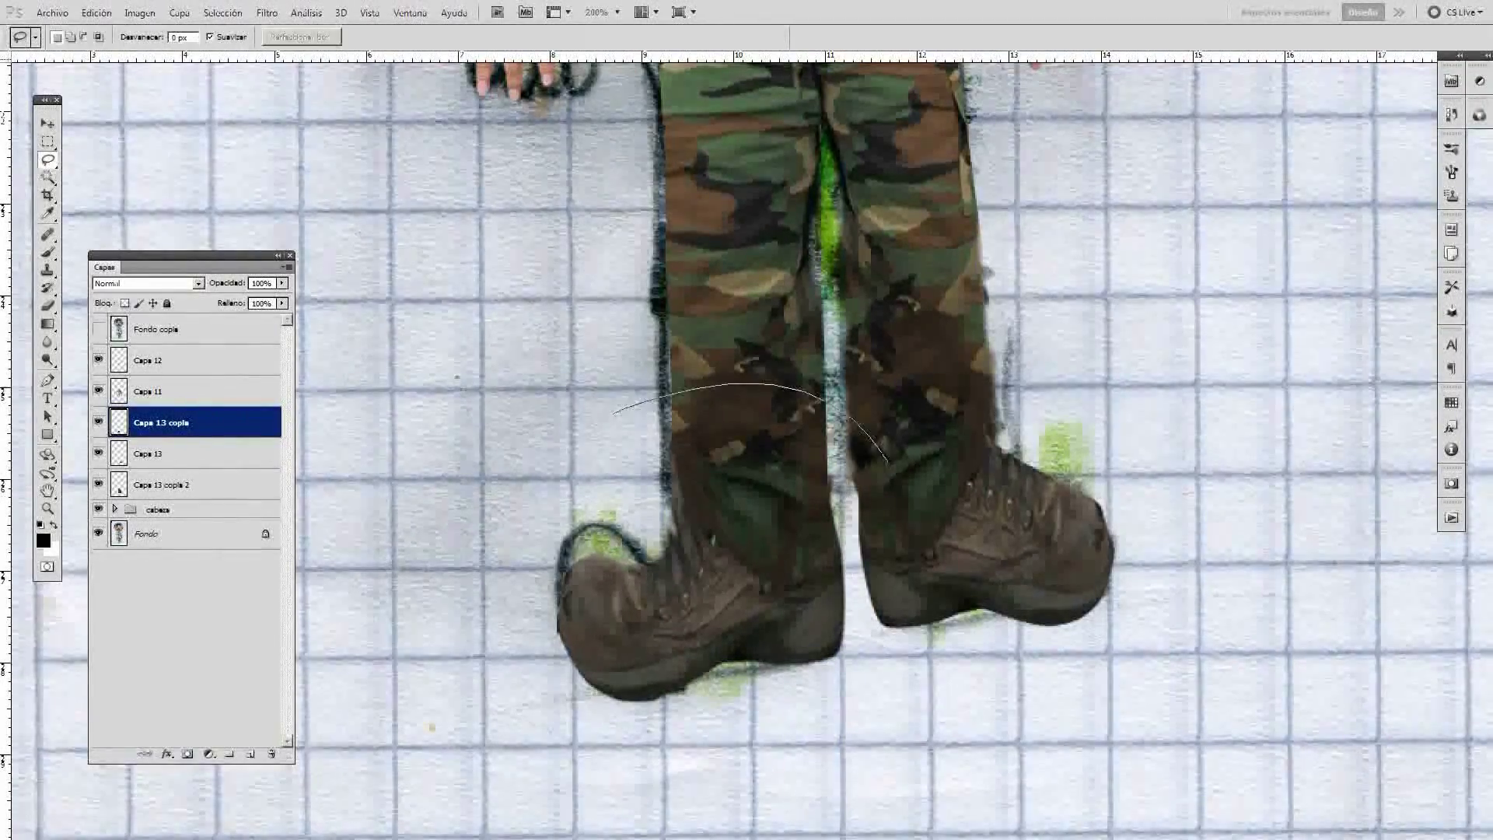
pyautogui.moveTo(800, 389); pyautogui.dragTo(801, 719)
pyautogui.click(267, 12)
pyautogui.click(295, 183)
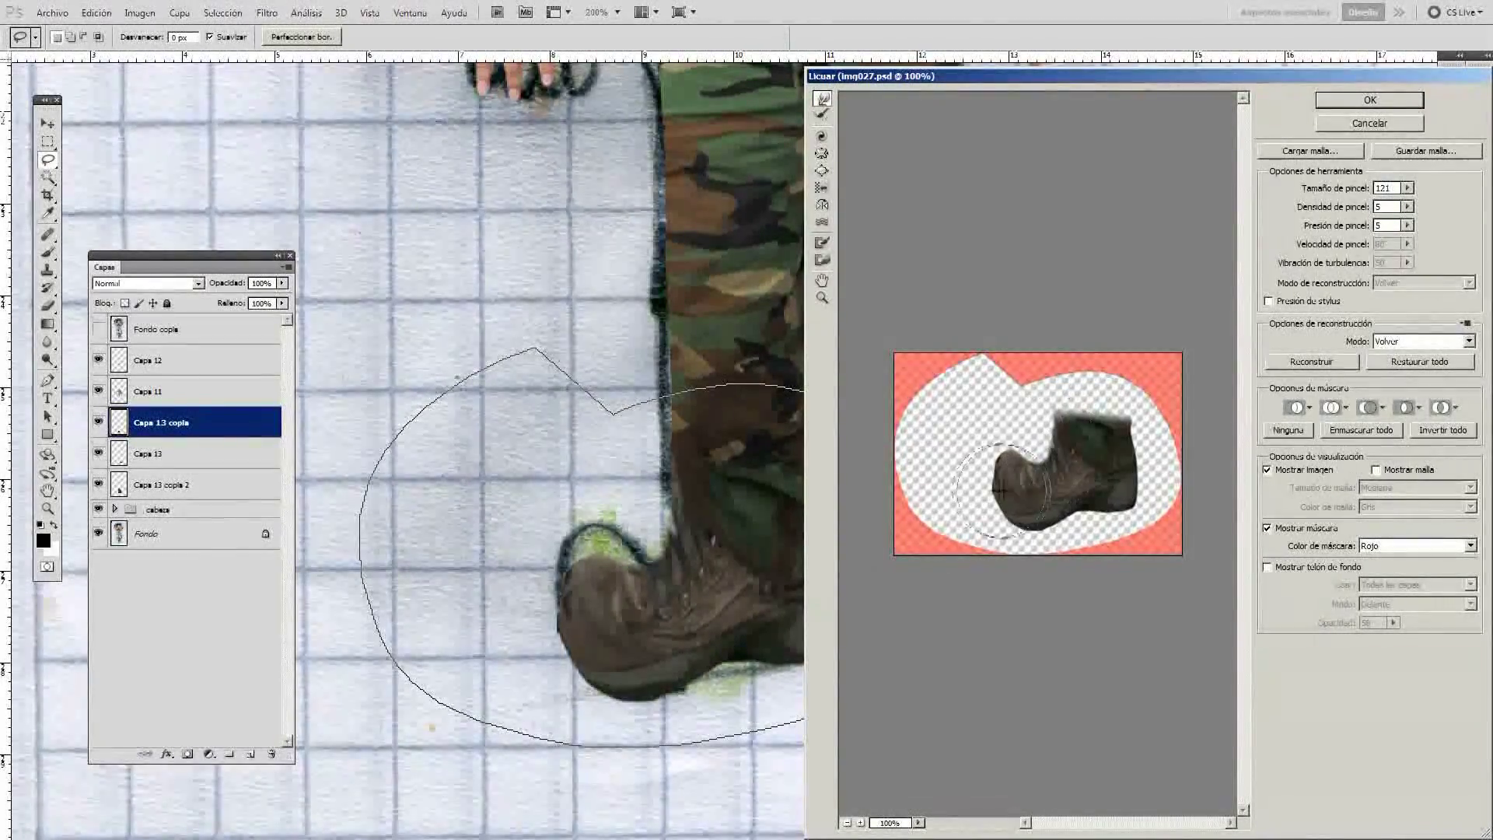
pyautogui.click(1407, 100)
# Tilt the left boot slightly and view the whole caricature.
pyautogui.hotkey('ctrl', 't')
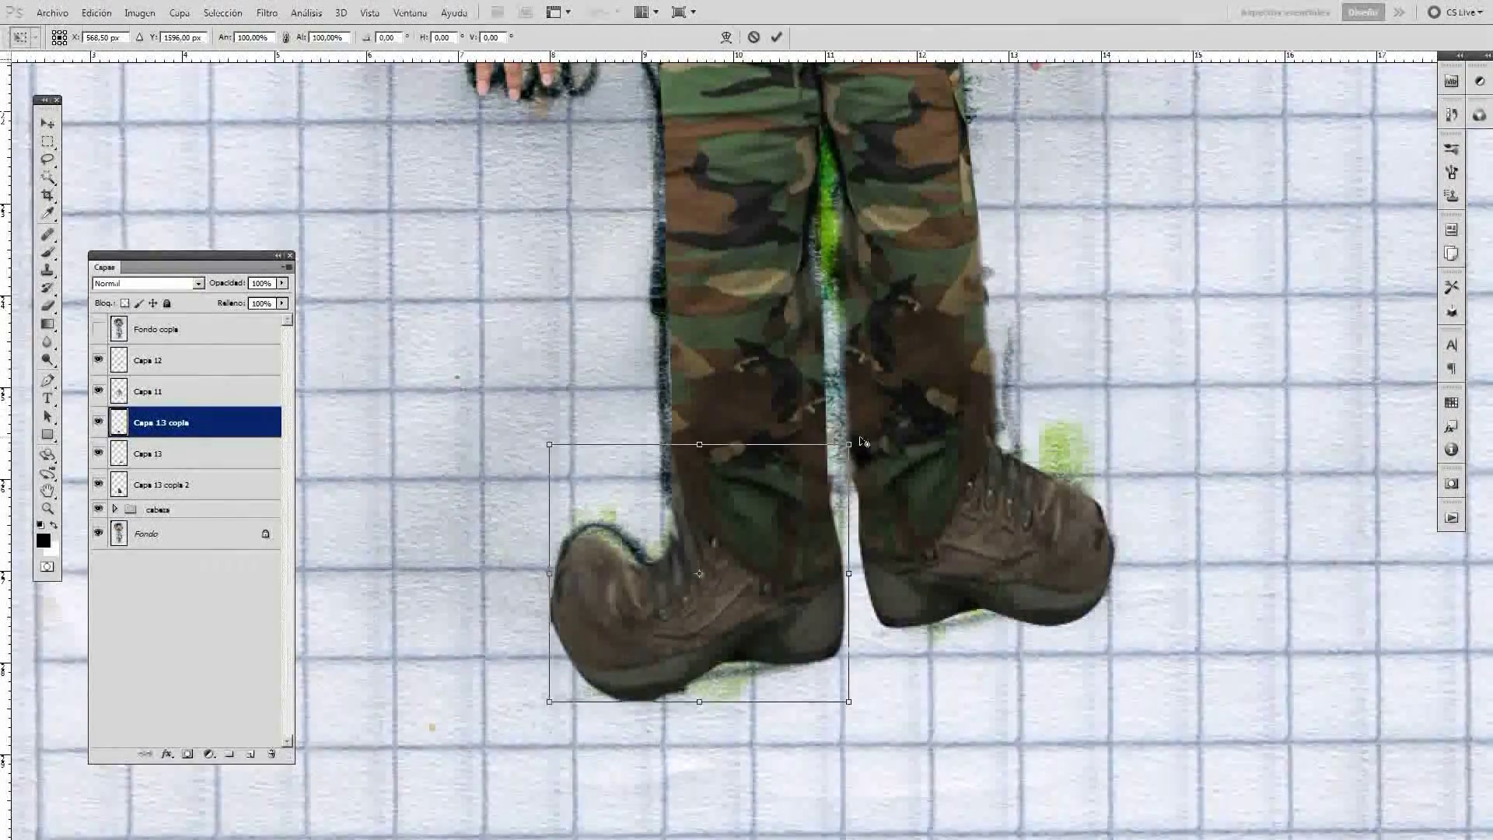
pyautogui.moveTo(843, 435); pyautogui.dragTo(815, 460)
pyautogui.press('Return')
pyautogui.press('z')
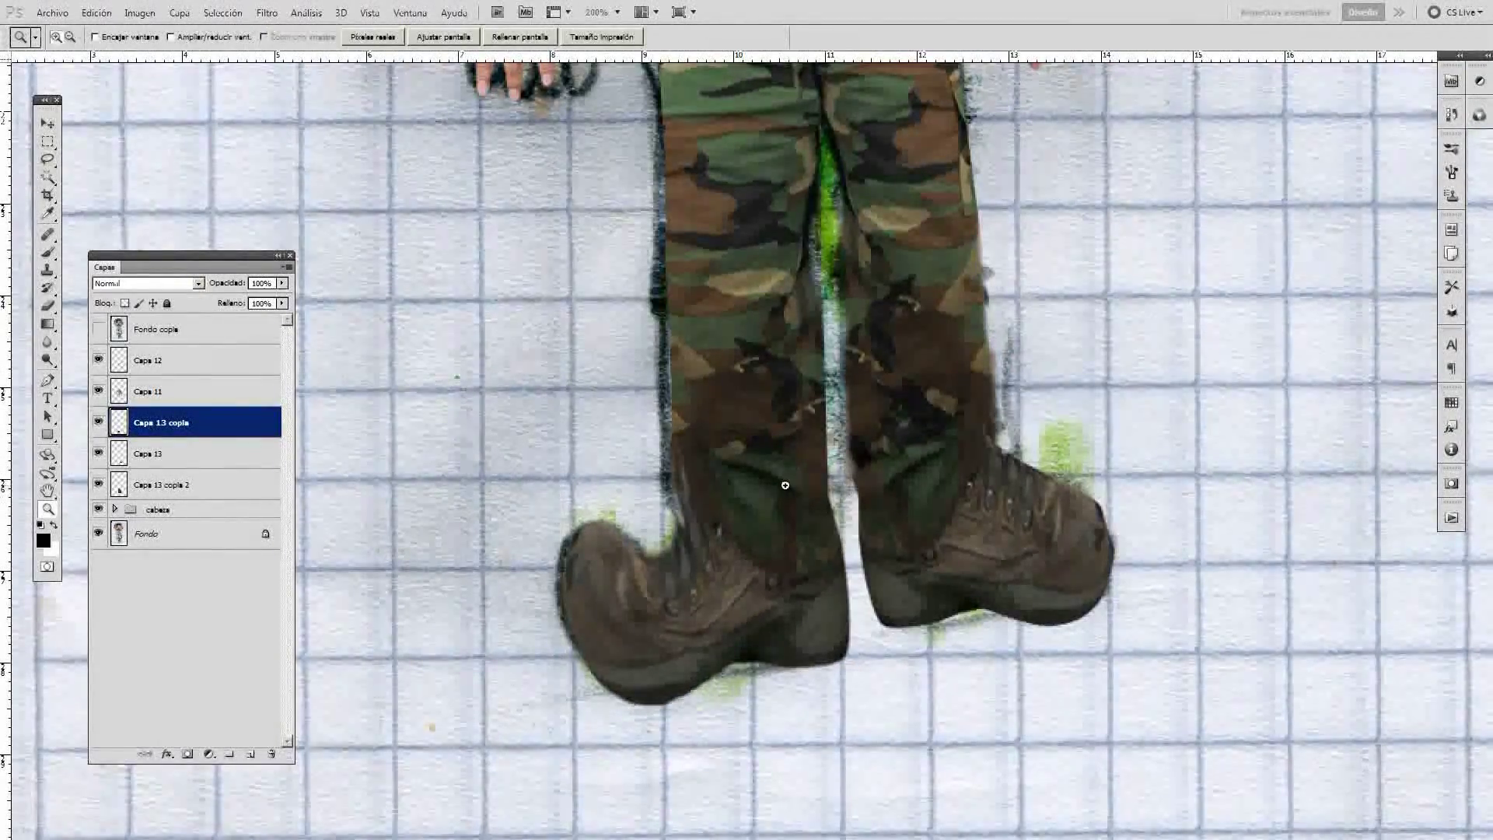
pyautogui.keyDown('alt'); pyautogui.click(815, 460); pyautogui.keyUp('alt')
pyautogui.click(755, 420)
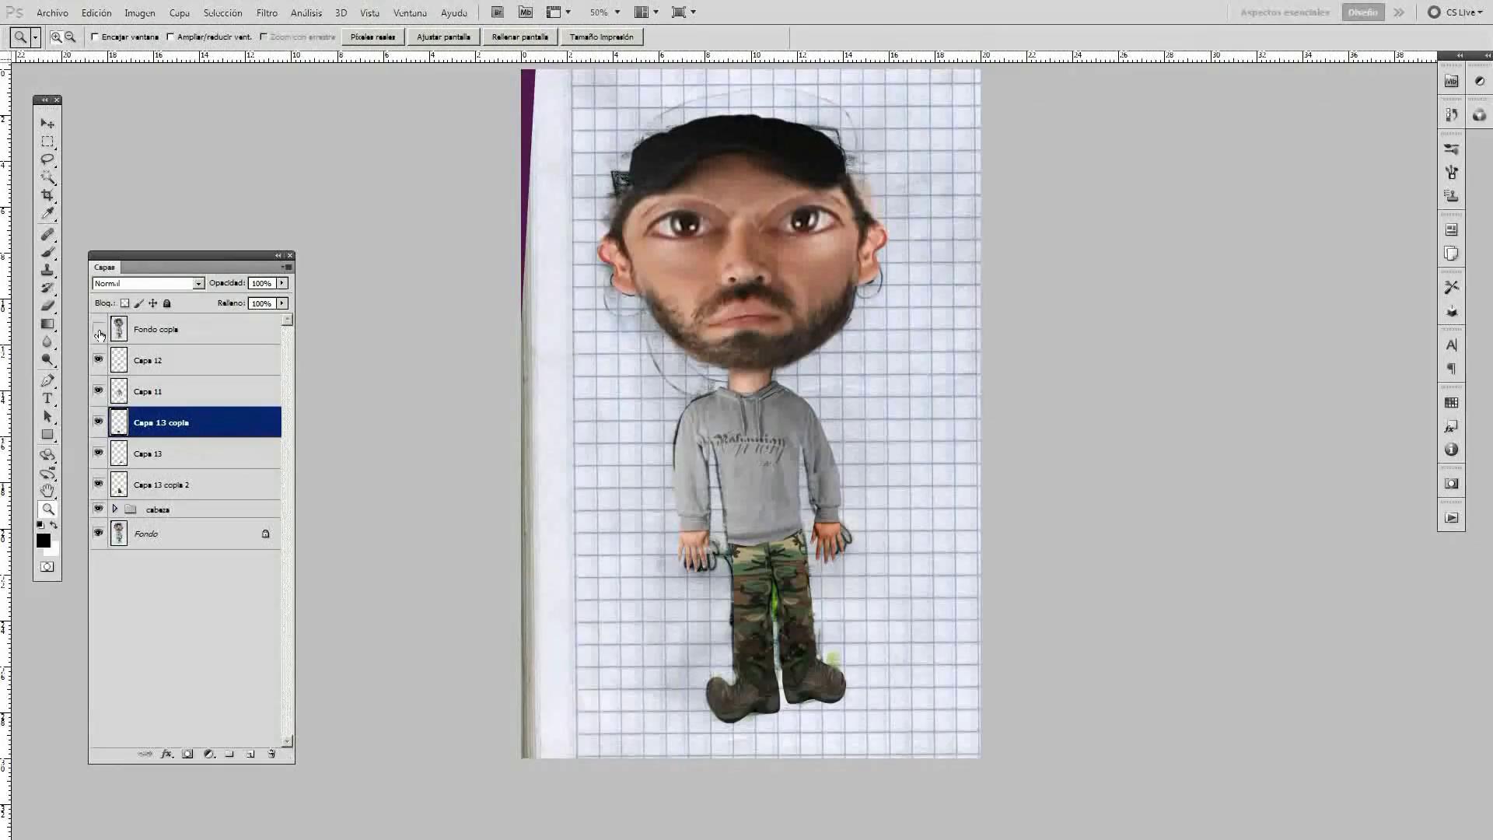
# Merge the clothing layers into a single layer.
pyautogui.hotkey('ctrl', '0')
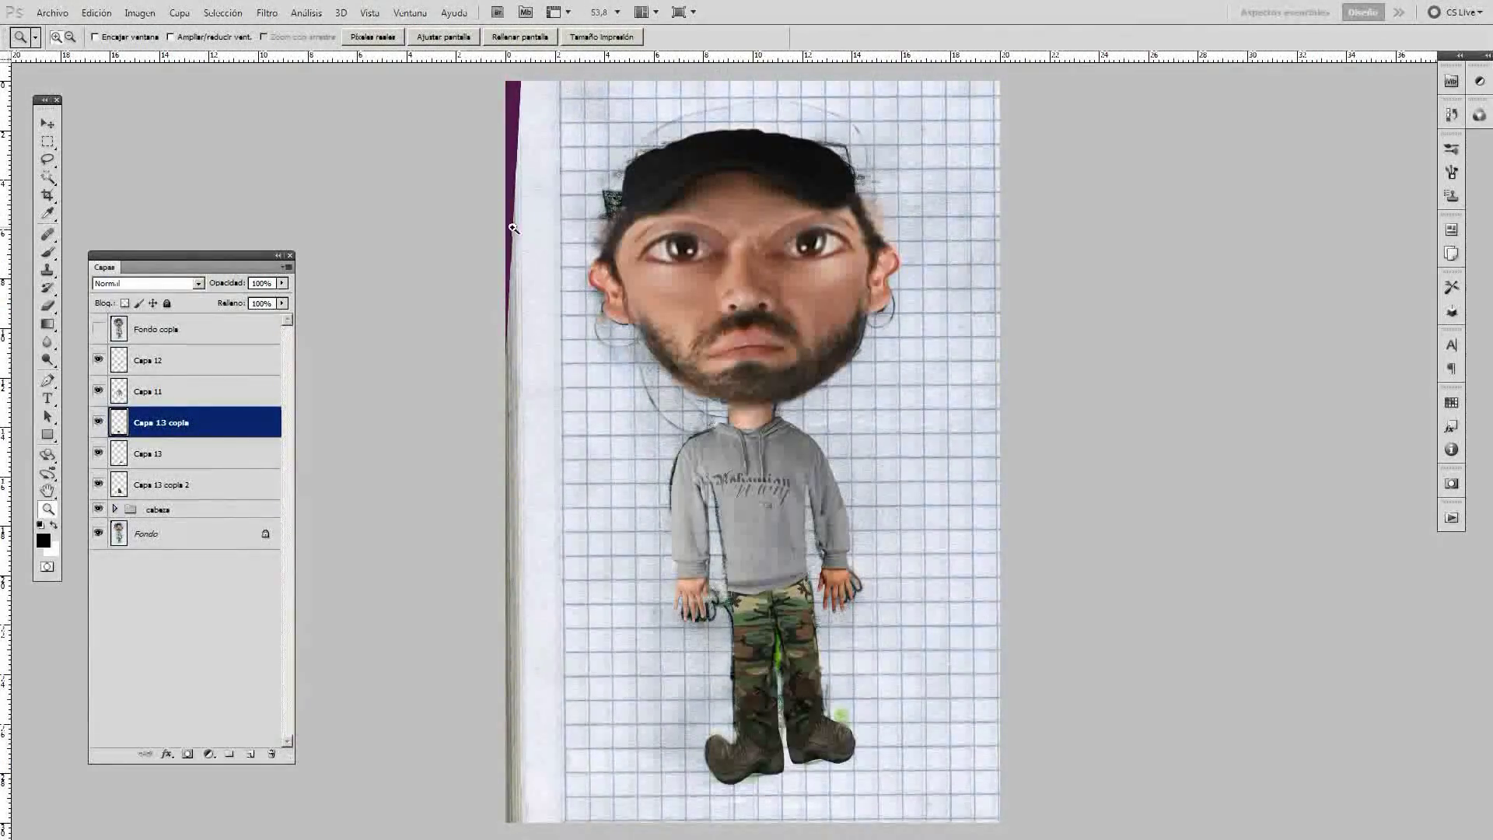
pyautogui.click(171, 360)
pyautogui.keyDown('shift'); pyautogui.click(185, 472); pyautogui.keyUp('shift')
pyautogui.hotkey('ctrl', 'e')
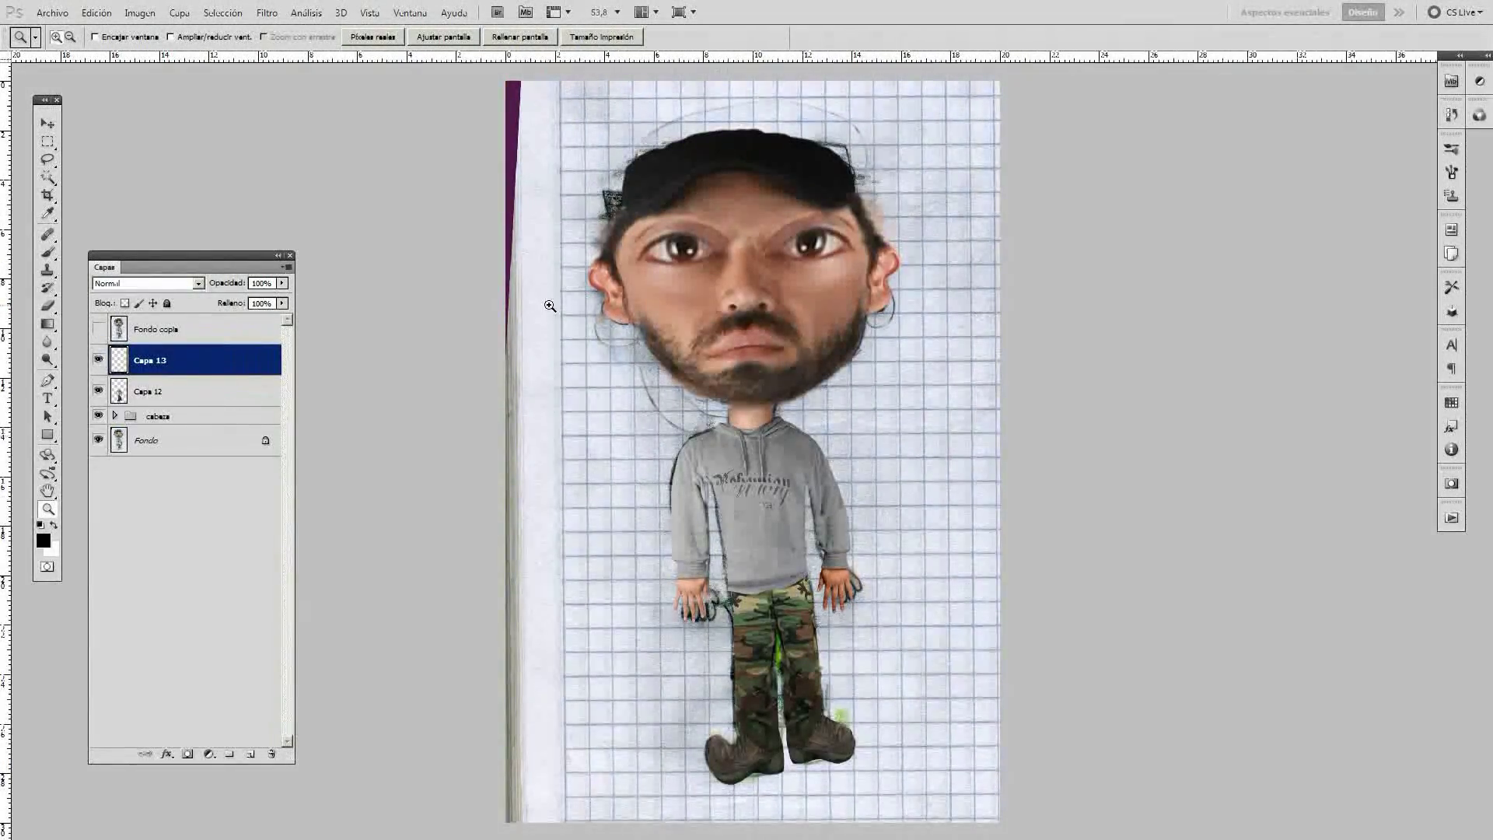
# Paint over the hoodie chest, text and left sleeve with a low-opacity soft brush.
pyautogui.moveTo(754, 489); pyautogui.dragTo(824, 489)
pyautogui.press('b')
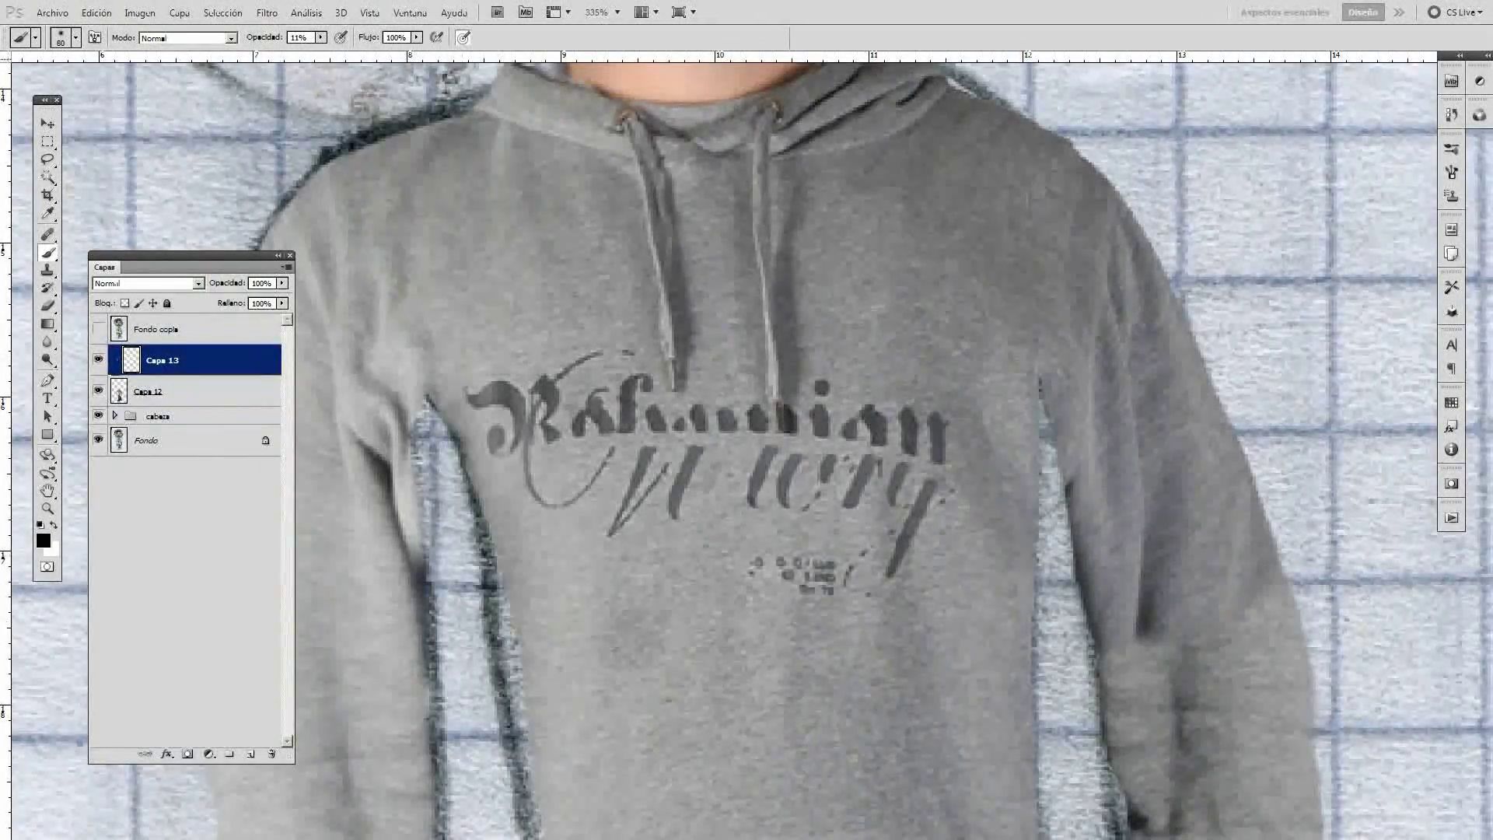
pyautogui.moveTo(700, 545); pyautogui.dragTo(723, 280)
pyautogui.click(299, 38)
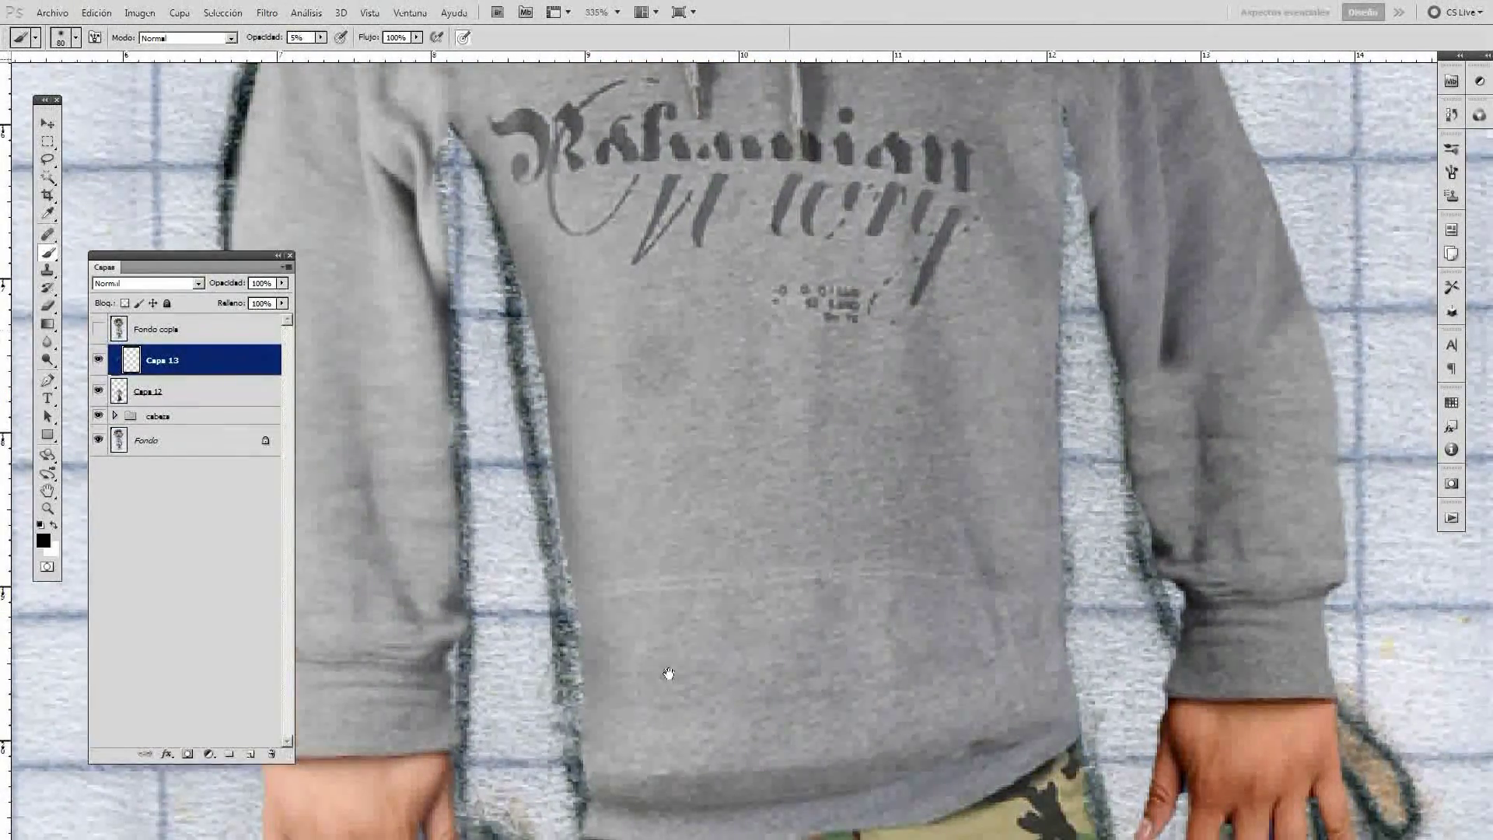
pyautogui.moveTo(669, 673); pyautogui.dragTo(525, 514)
pyautogui.moveTo(467, 388)
pyautogui.mouseDown()
pyautogui.moveTo(533, 723)
pyautogui.moveTo(952, 630)
pyautogui.moveTo(1006, 276)
pyautogui.mouseUp()
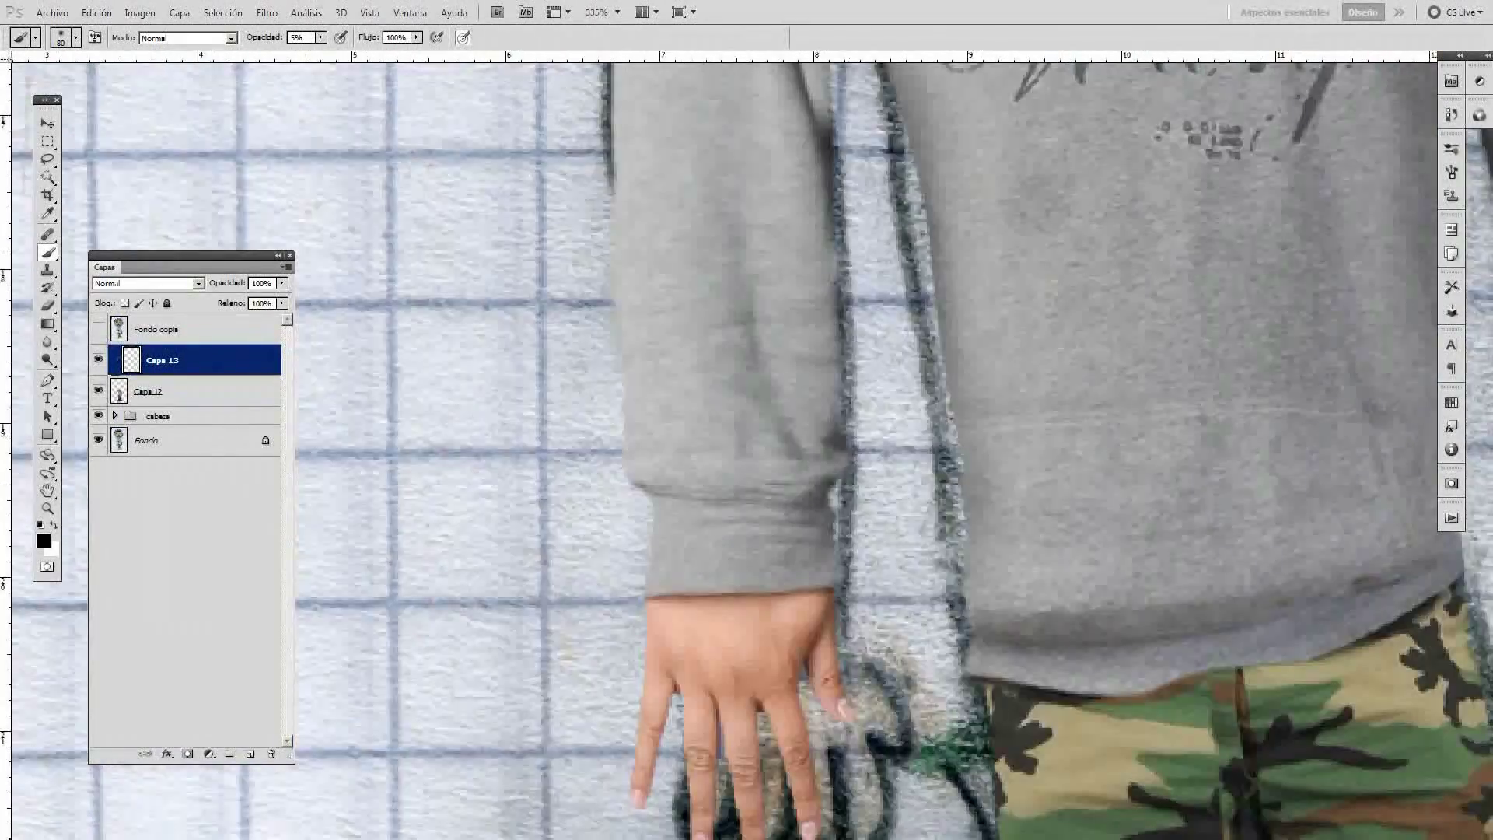
pyautogui.scroll(5, 746, 444)
pyautogui.scroll(5, 746, 444)
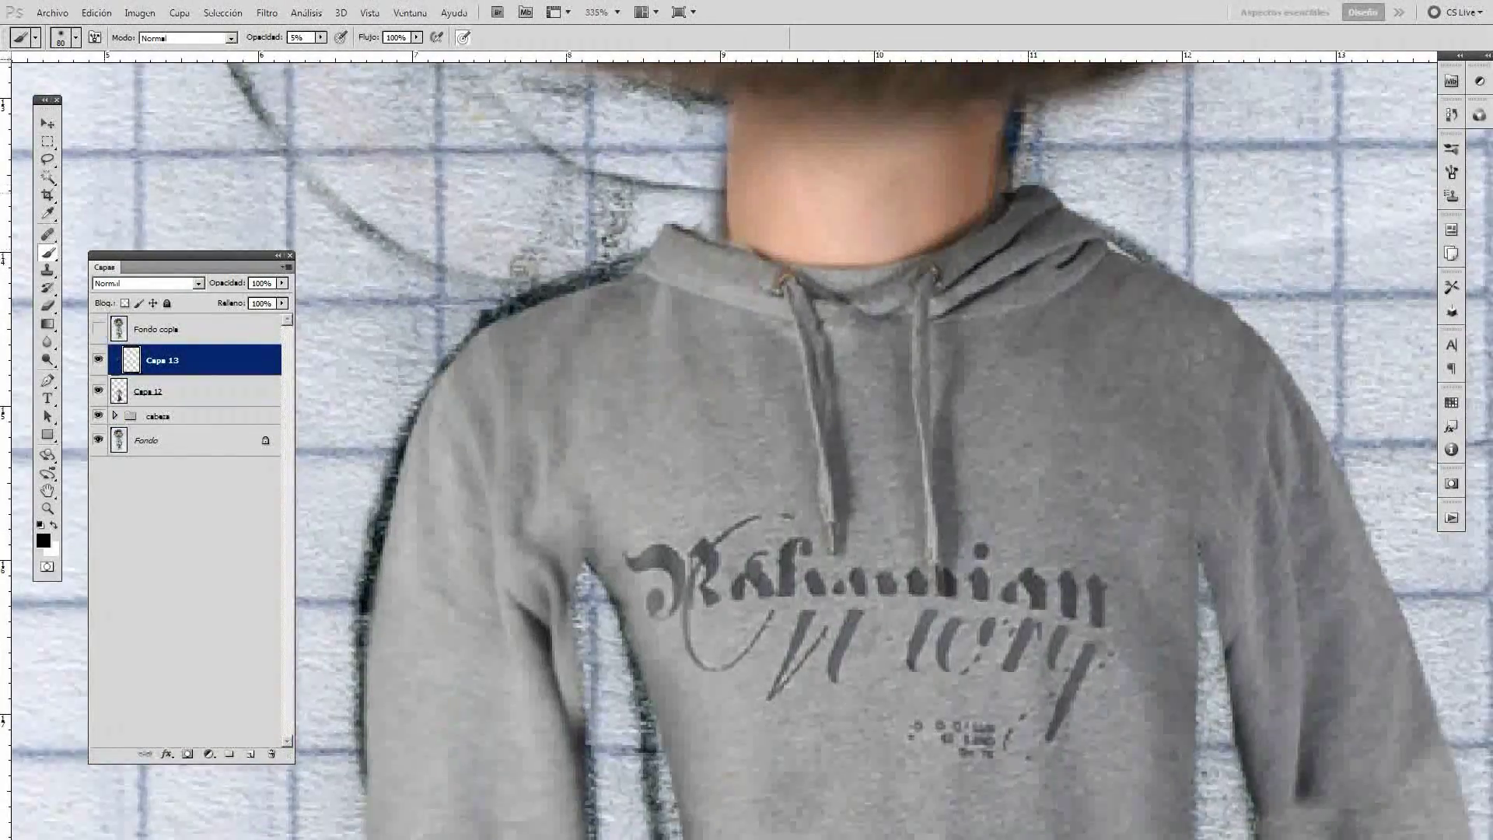
# Continue brushing over the camo pants and boots, enlarging then shrinking the brush.
pyautogui.moveTo(1166, 622); pyautogui.dragTo(855, 366)
pyautogui.moveTo(1011, 700); pyautogui.dragTo(746, 311)
pyautogui.moveTo(831, 739); pyautogui.dragTo(915, 522)
pyautogui.press(']')
pyautogui.press(']')
pyautogui.press(']')
pyautogui.moveTo(955, 570)
pyautogui.mouseDown()
pyautogui.moveTo(915, 364)
pyautogui.moveTo(833, 569)
pyautogui.moveTo(721, 84)
pyautogui.mouseUp()
pyautogui.moveTo(721, 545); pyautogui.dragTo(700, 116)
pyautogui.moveTo(466, 78); pyautogui.dragTo(433, 466)
pyautogui.press('[')
pyautogui.press('[')
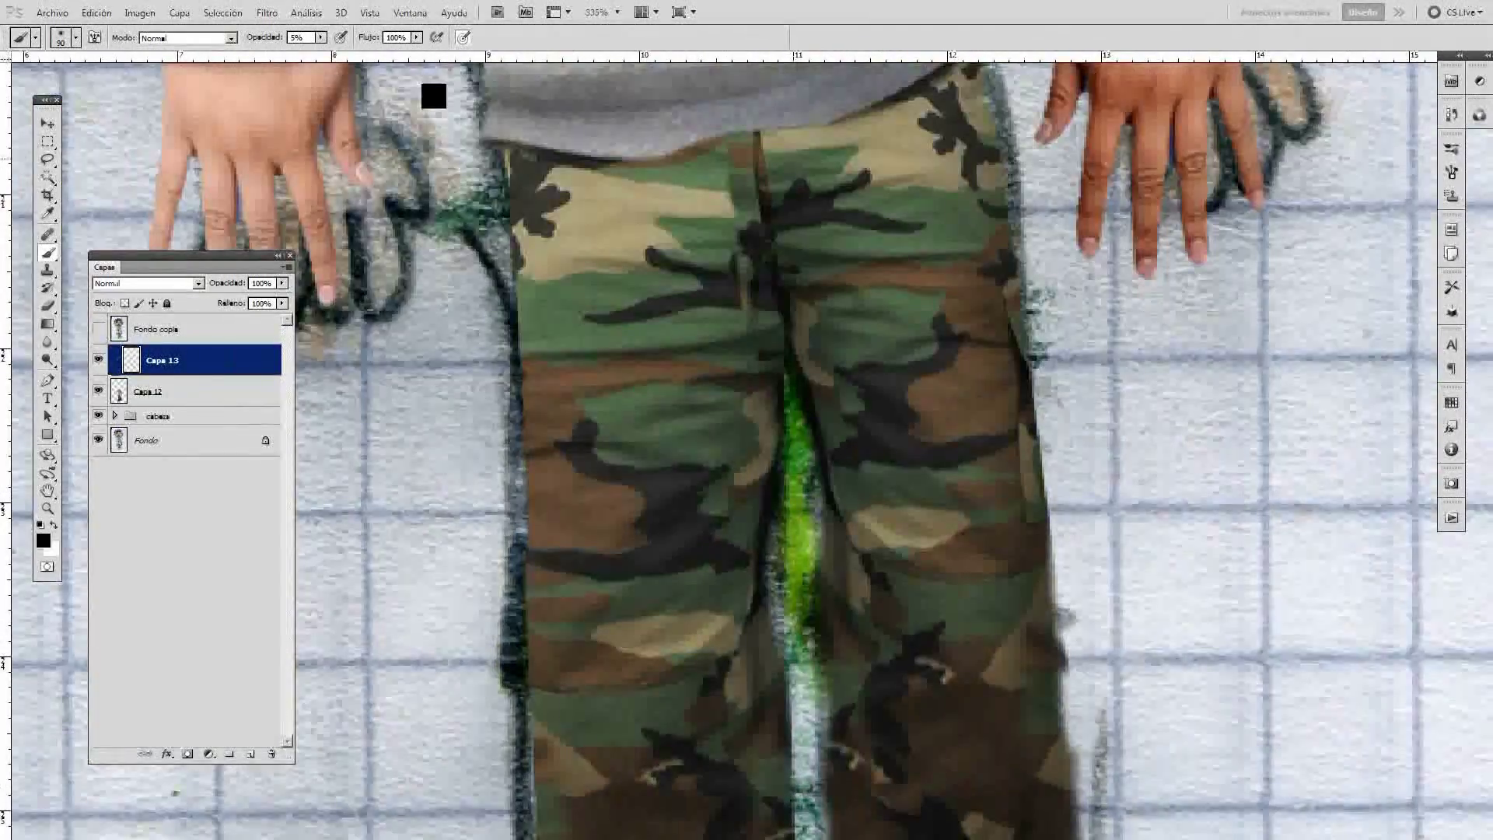
pyautogui.scroll(-5, 433, 95)
pyautogui.scroll(5, 450, 274)
pyautogui.scroll(3, 490, 250)
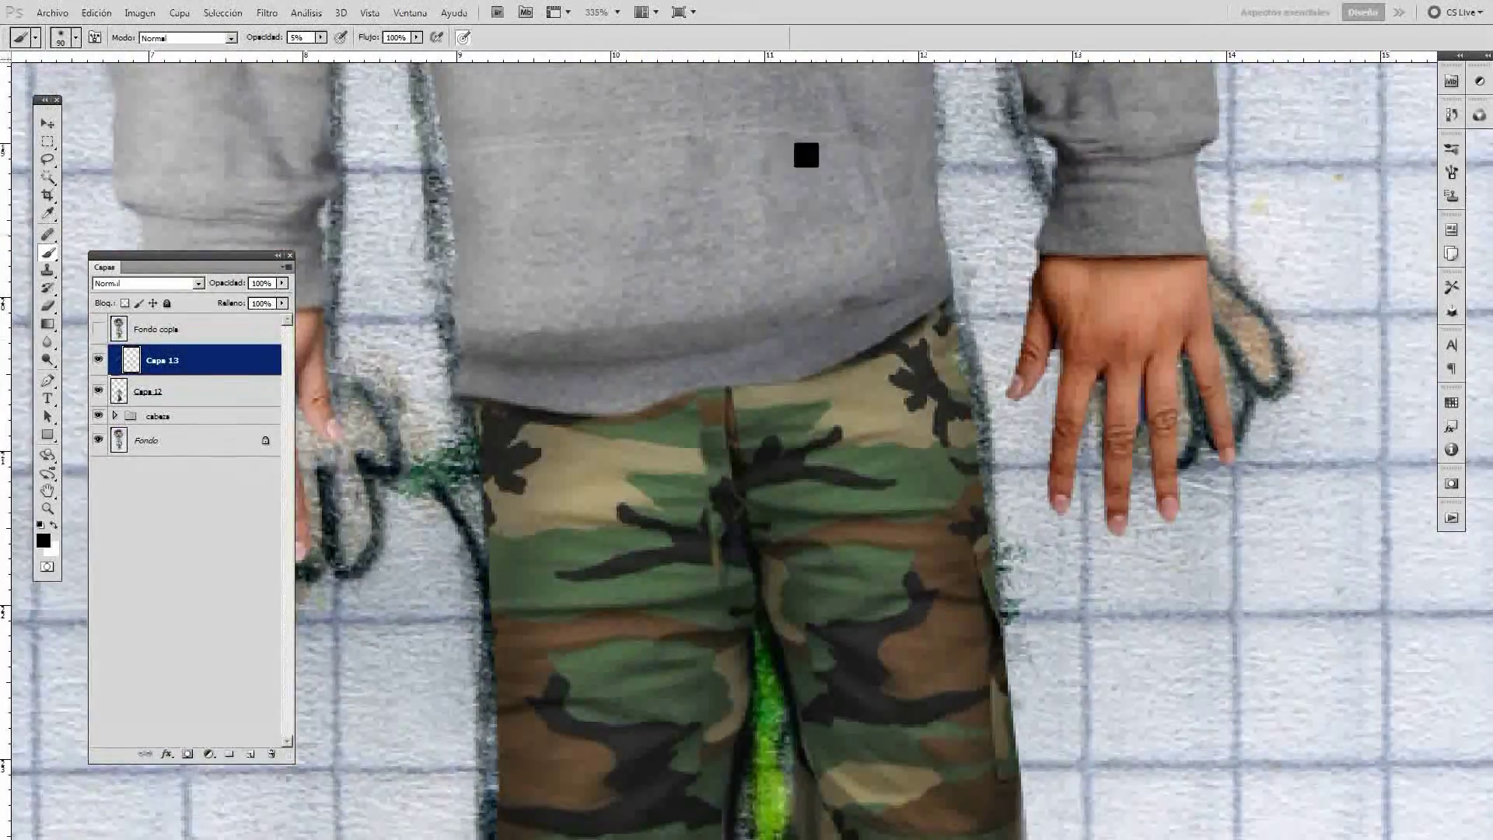
pyautogui.scroll(5, 689, 303)
pyautogui.scroll(3, 499, 313)
pyautogui.scroll(2, 499, 312)
# Add empty layer Capa 14 above cabeza, pick brown, and show the pencil drawing.
pyautogui.click(186, 417)
pyautogui.hotkey('ctrl', 'shift', 'alt', 'n')
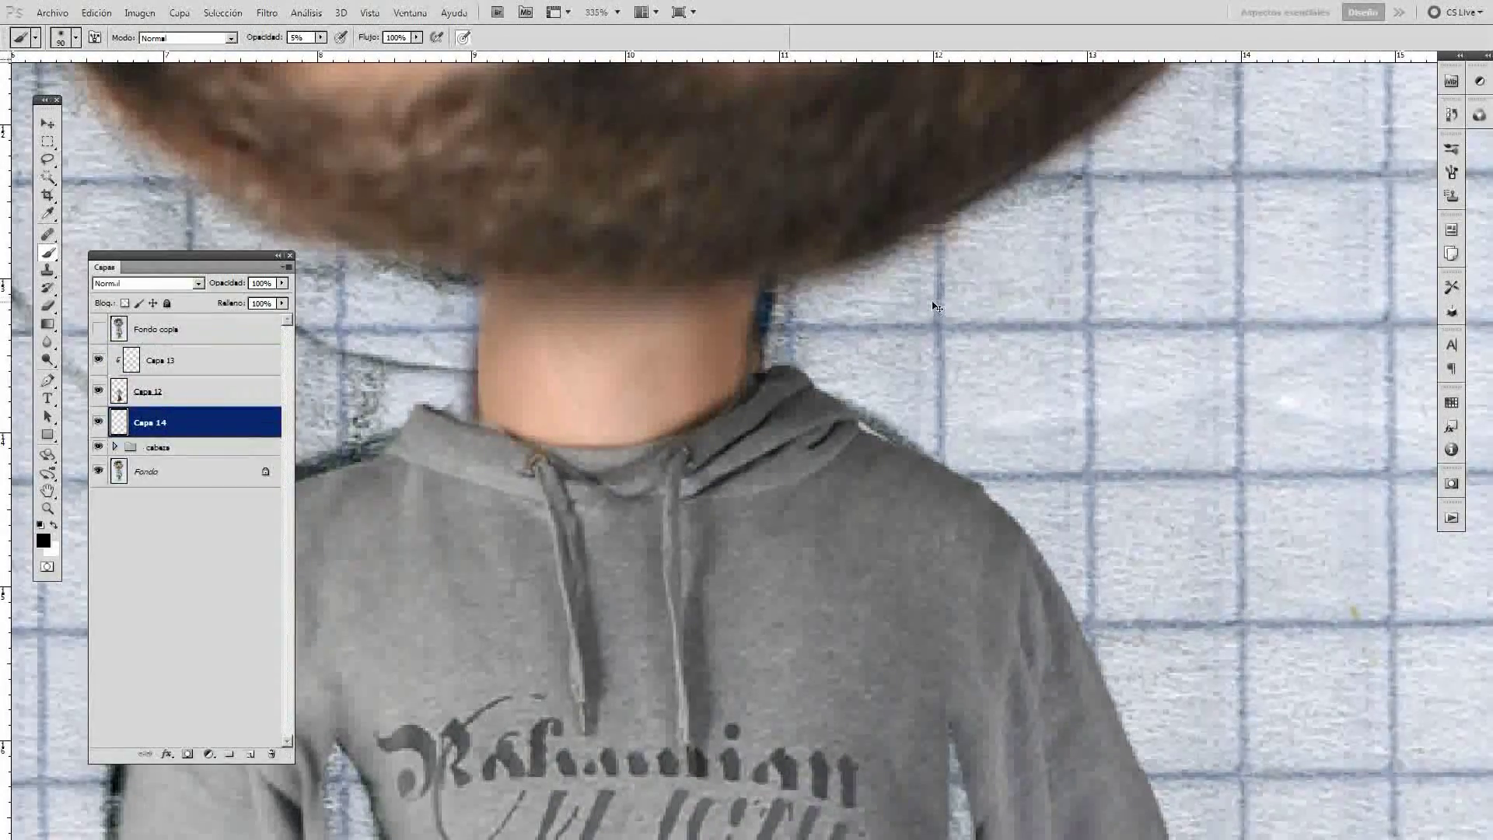
pyautogui.scroll(10, 468, 438)
pyautogui.keyDown('alt'); pyautogui.click(790, 413); pyautogui.keyUp('alt')
pyautogui.hotkey('ctrl', 'alt', '0')
pyautogui.click(98, 331)
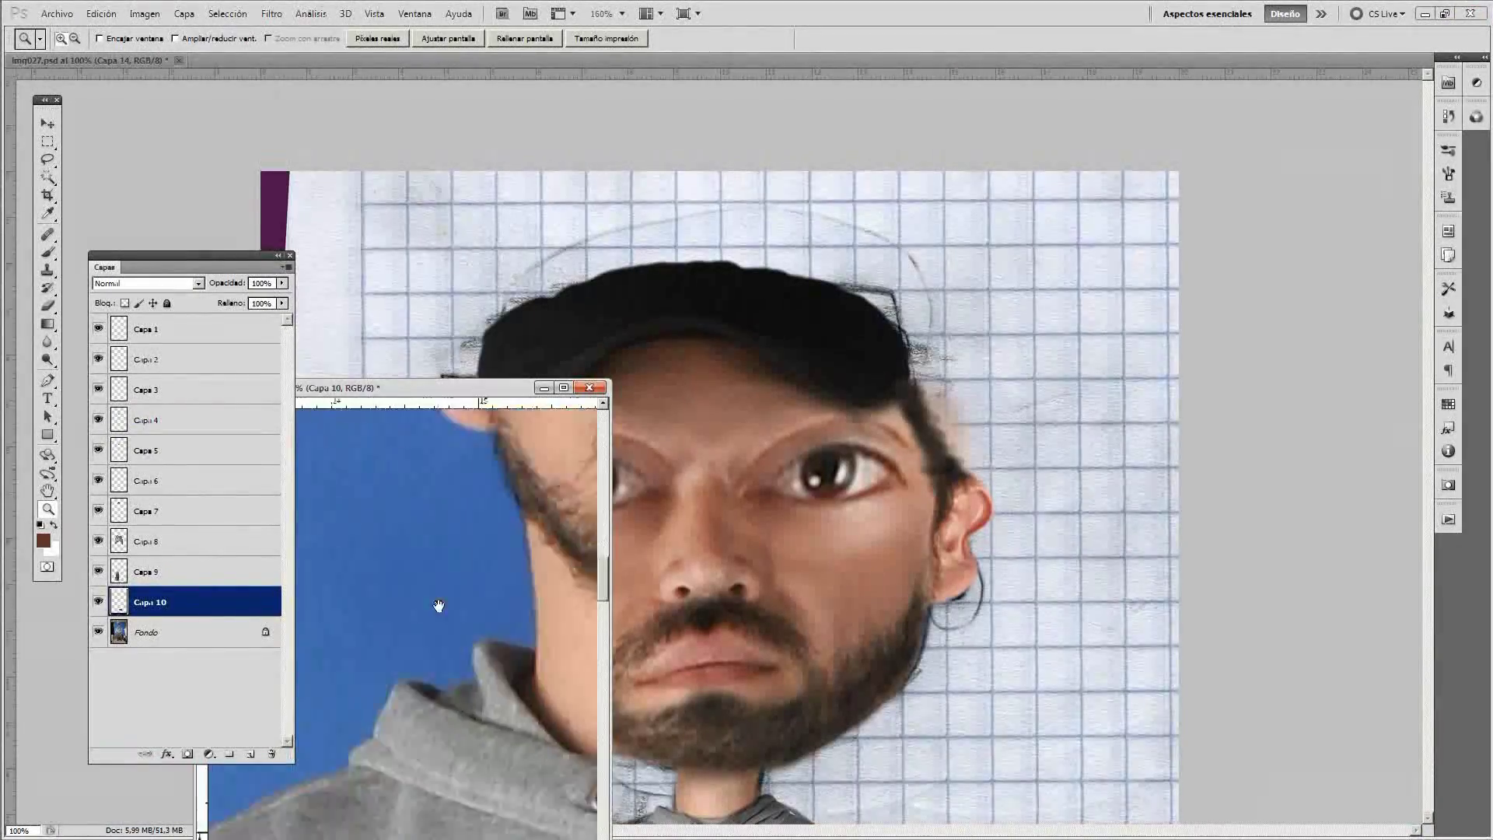
# Lasso an eyebrow from the source photo, bring it in, and widen it to the drawn eyebrow.
pyautogui.moveTo(531, 688); pyautogui.dragTo(433, 515)
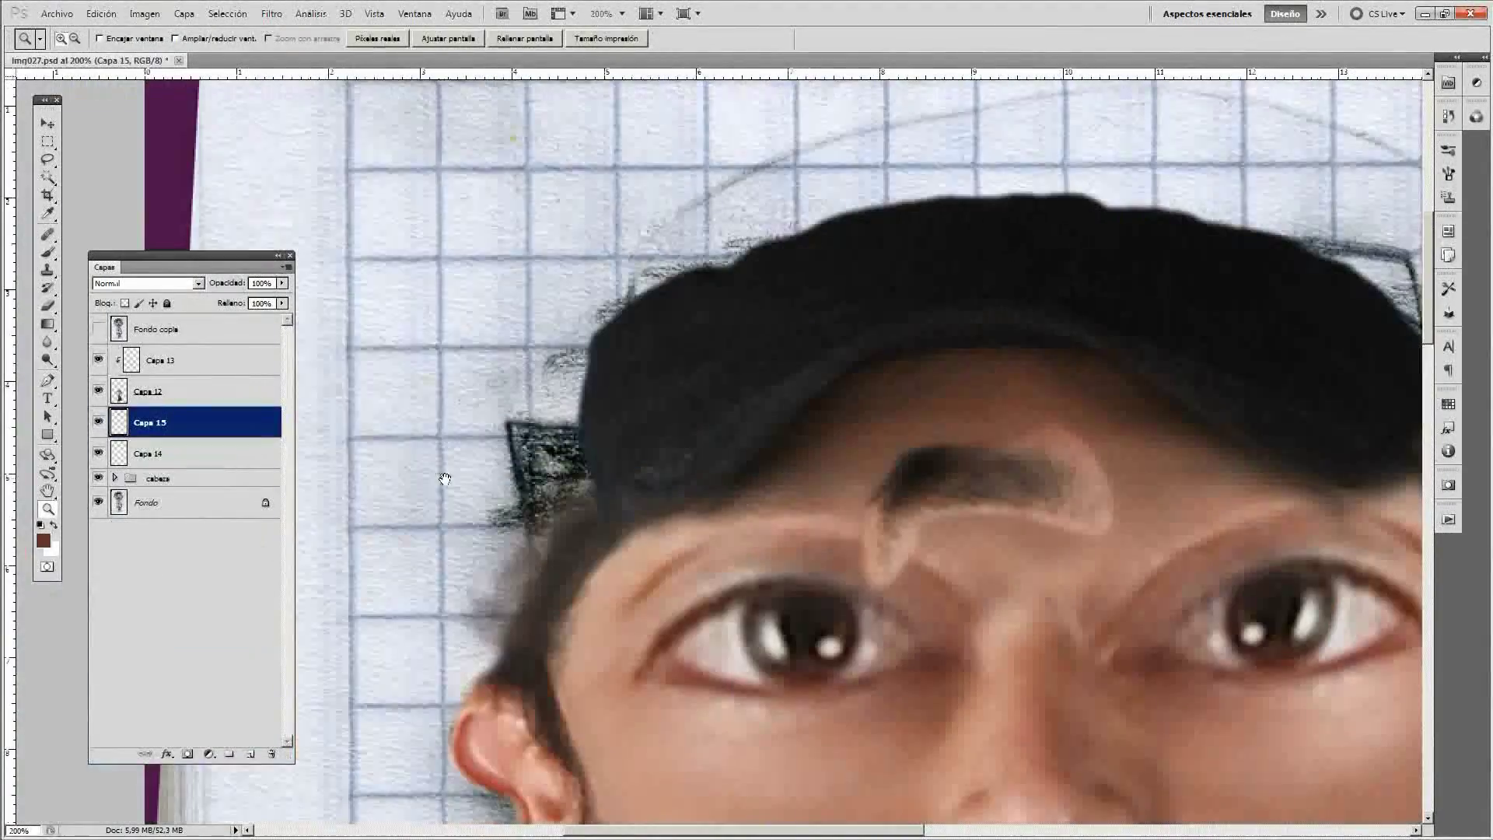
pyautogui.moveTo(185, 469); pyautogui.dragTo(194, 326)
pyautogui.click(98, 329)
pyautogui.hotkey('ctrl', 't')
pyautogui.moveTo(846, 529); pyautogui.dragTo(1019, 538)
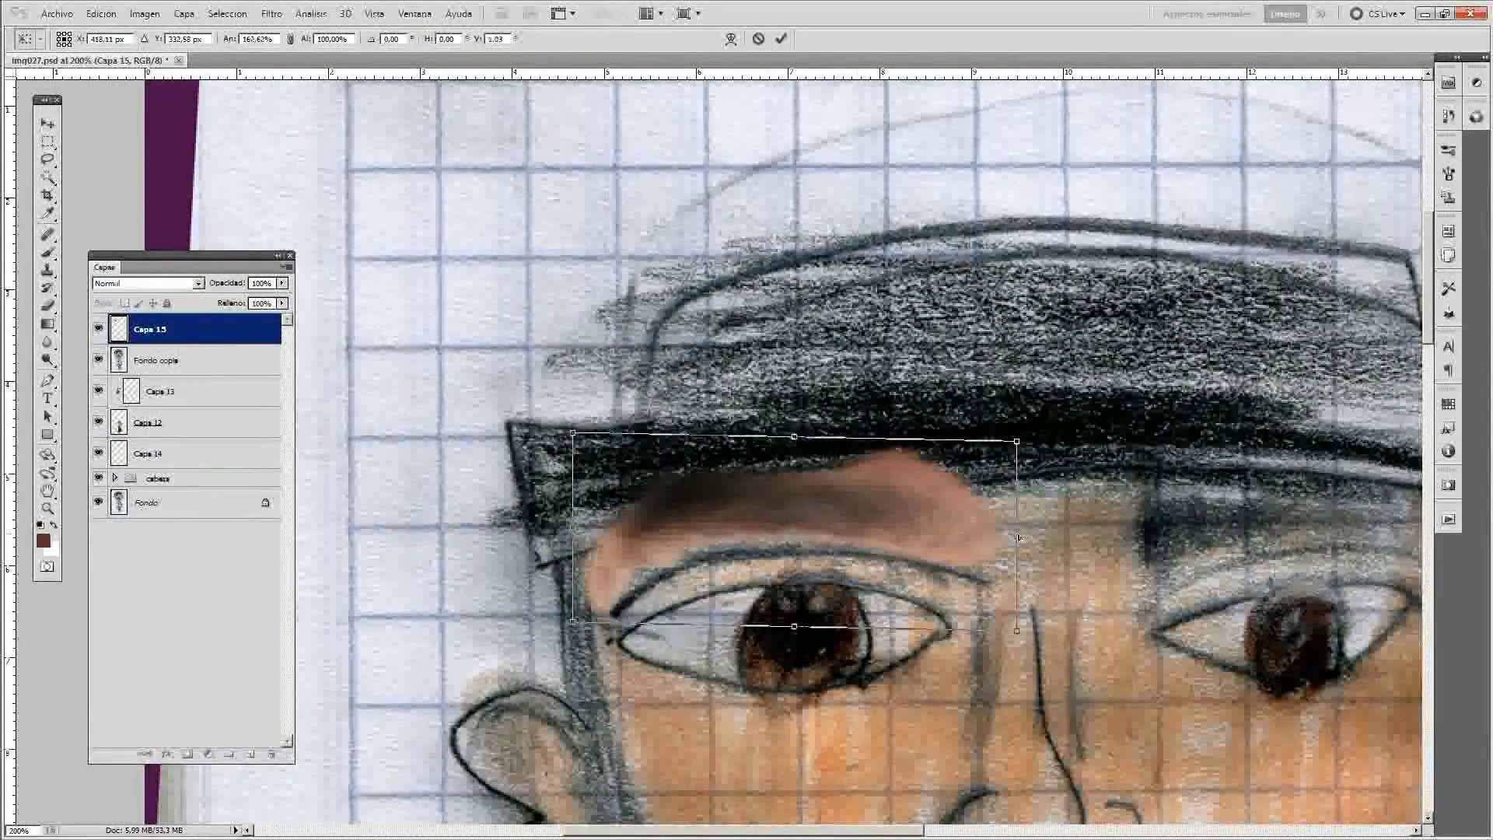
pyautogui.press('Return')
pyautogui.click(98, 357)
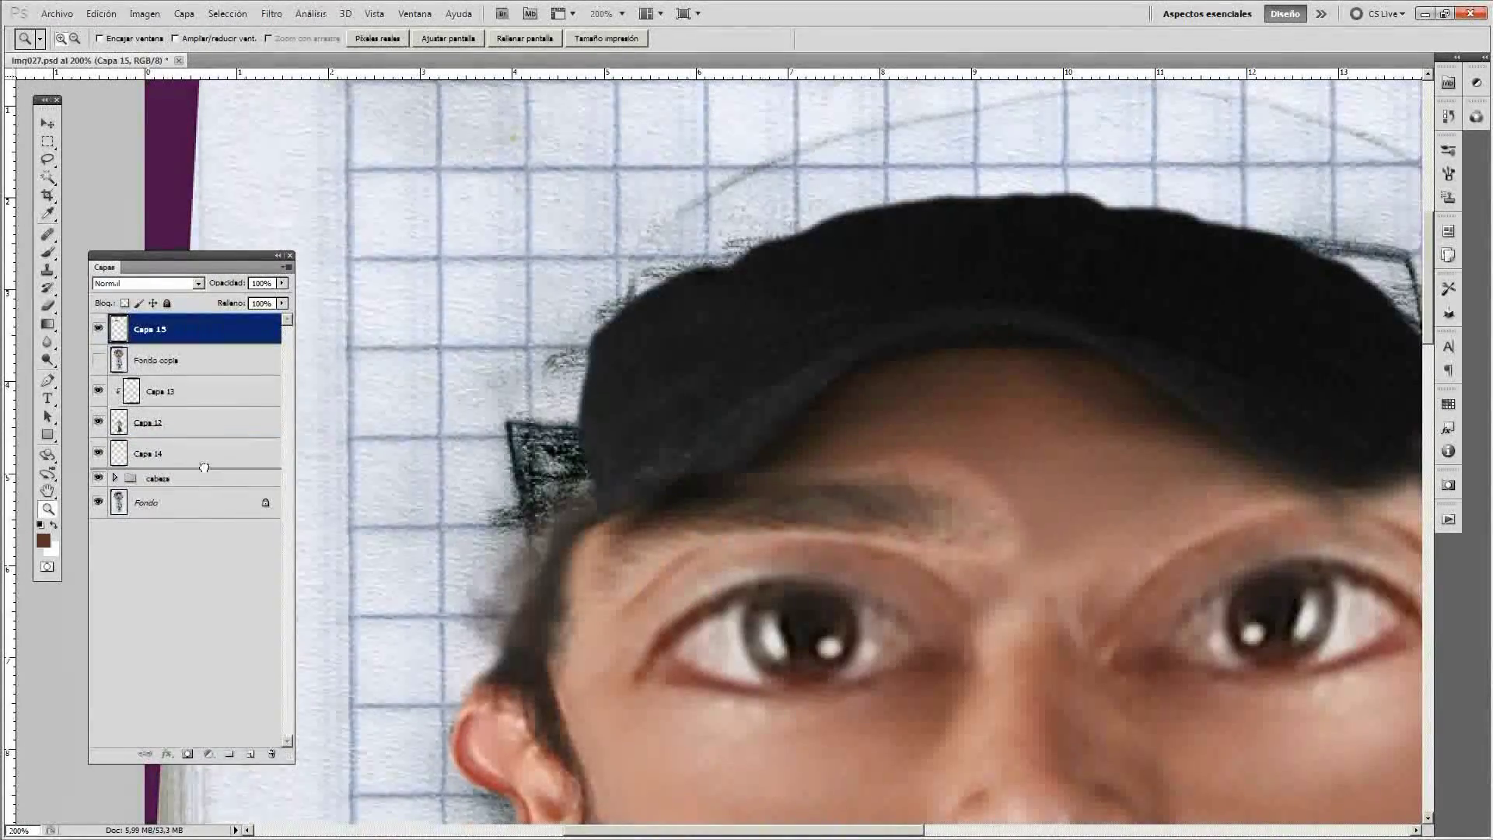
# Place the eyebrow below Capa 14, erase its edges, and position a copy over the other eye.
pyautogui.moveTo(194, 329); pyautogui.dragTo(194, 466)
pyautogui.press('e')
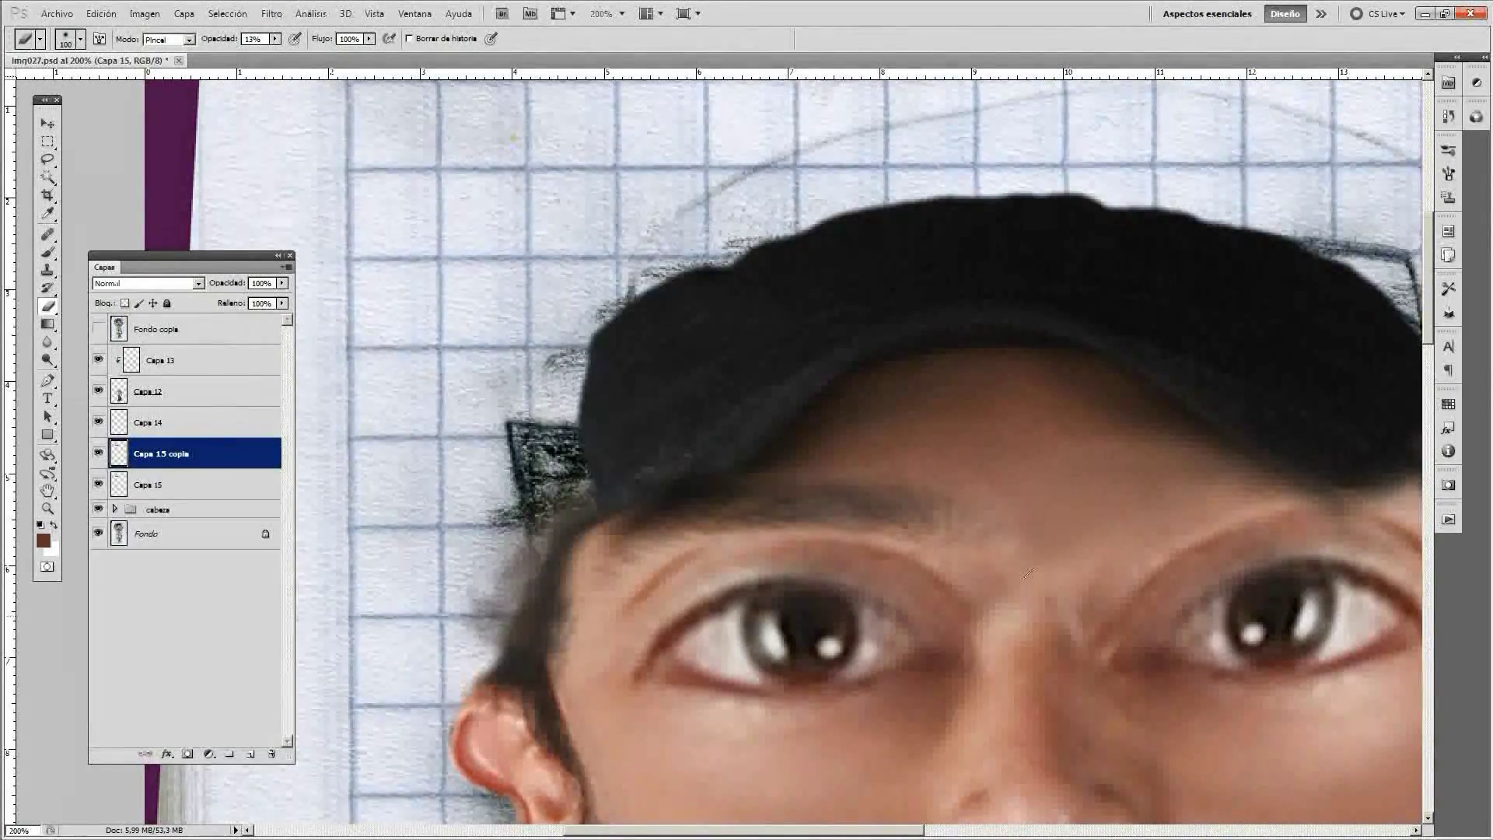
pyautogui.press('v')
pyautogui.moveTo(684, 497); pyautogui.dragTo(392, 431)
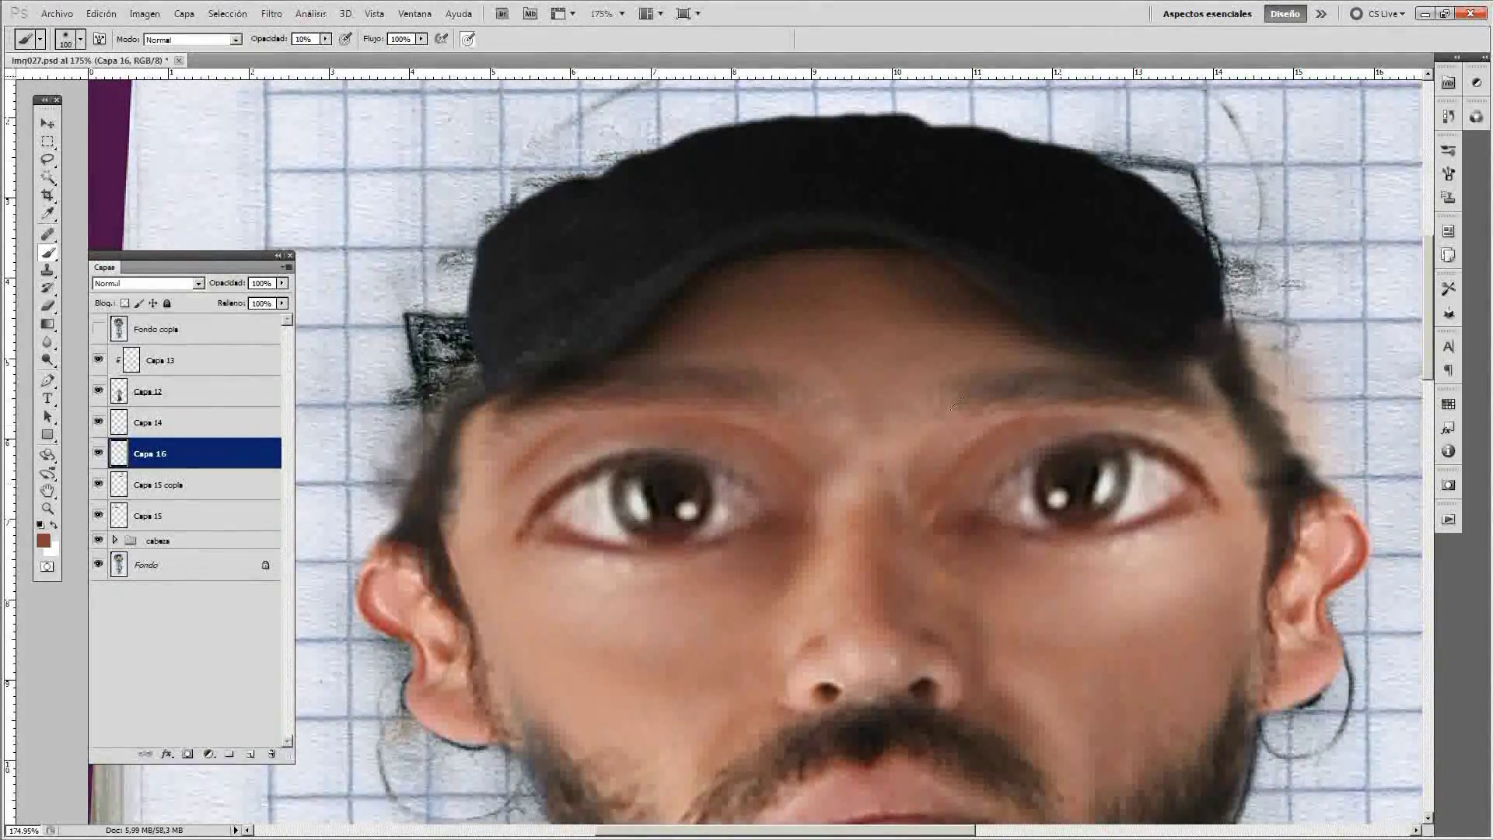
pyautogui.scroll(-3, 954, 477)
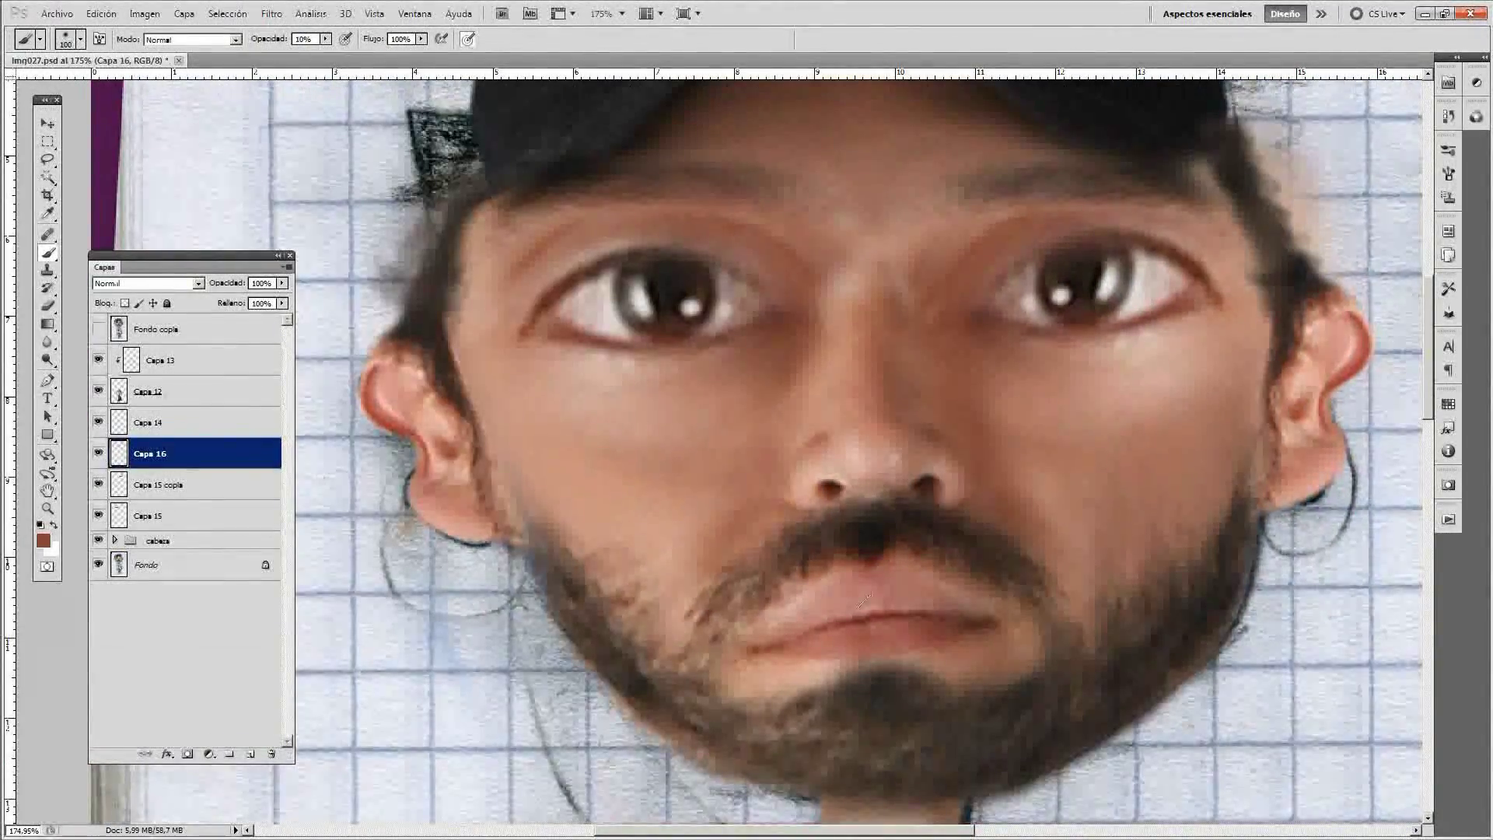
pyautogui.press('z')
pyautogui.hotkey('ctrl', '0')
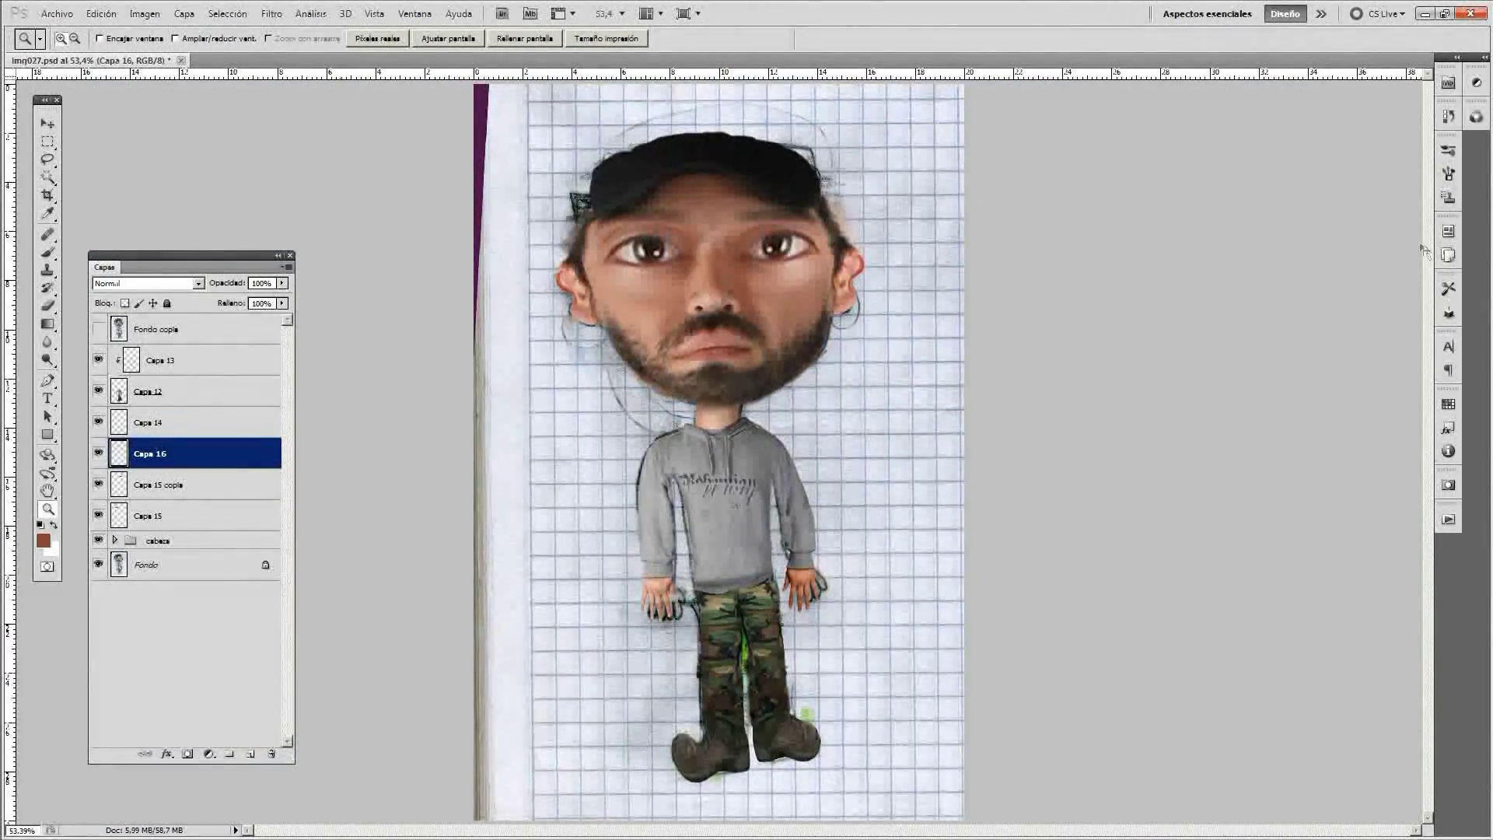
# Tile the caricature window beside the original pencil drawing and hide the panels for a fuller view.
pyautogui.moveTo(137, 62); pyautogui.dragTo(443, 82)
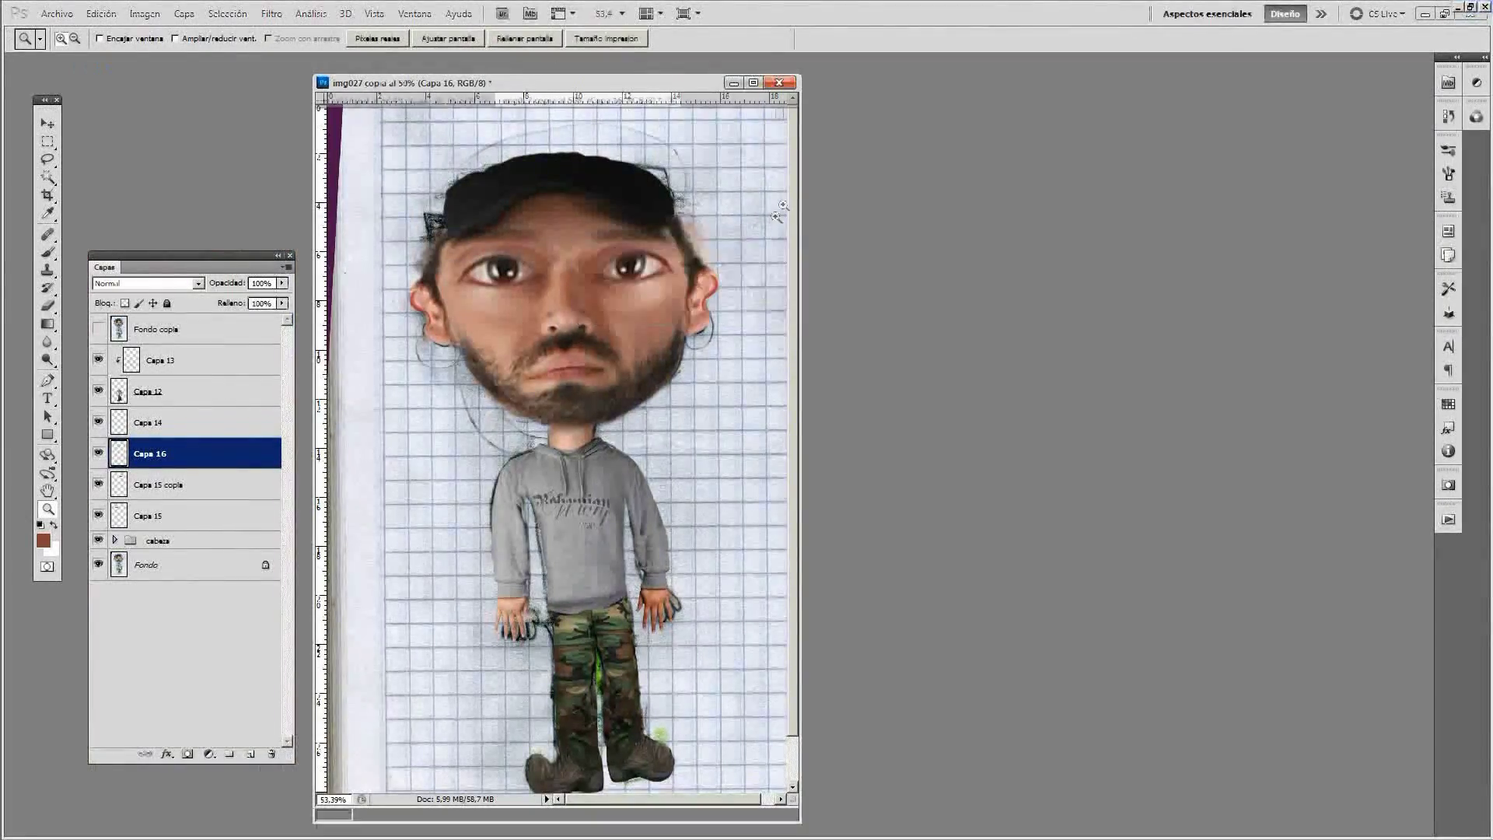
pyautogui.click(650, 13)
pyautogui.click(689, 35)
pyautogui.click(156, 329)
pyautogui.click(98, 328)
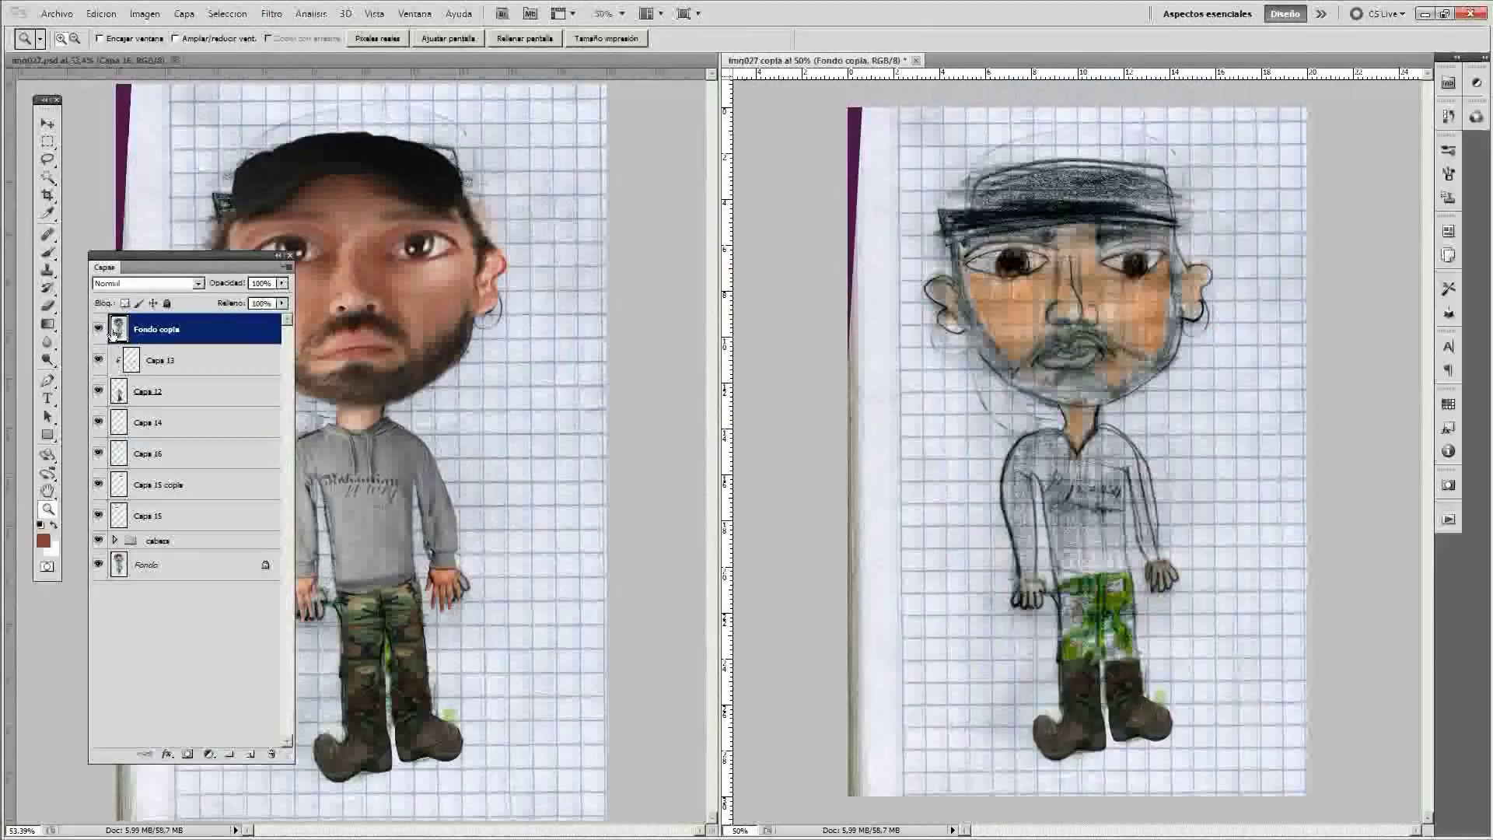
pyautogui.press('Tab')
pyautogui.press('Tab')
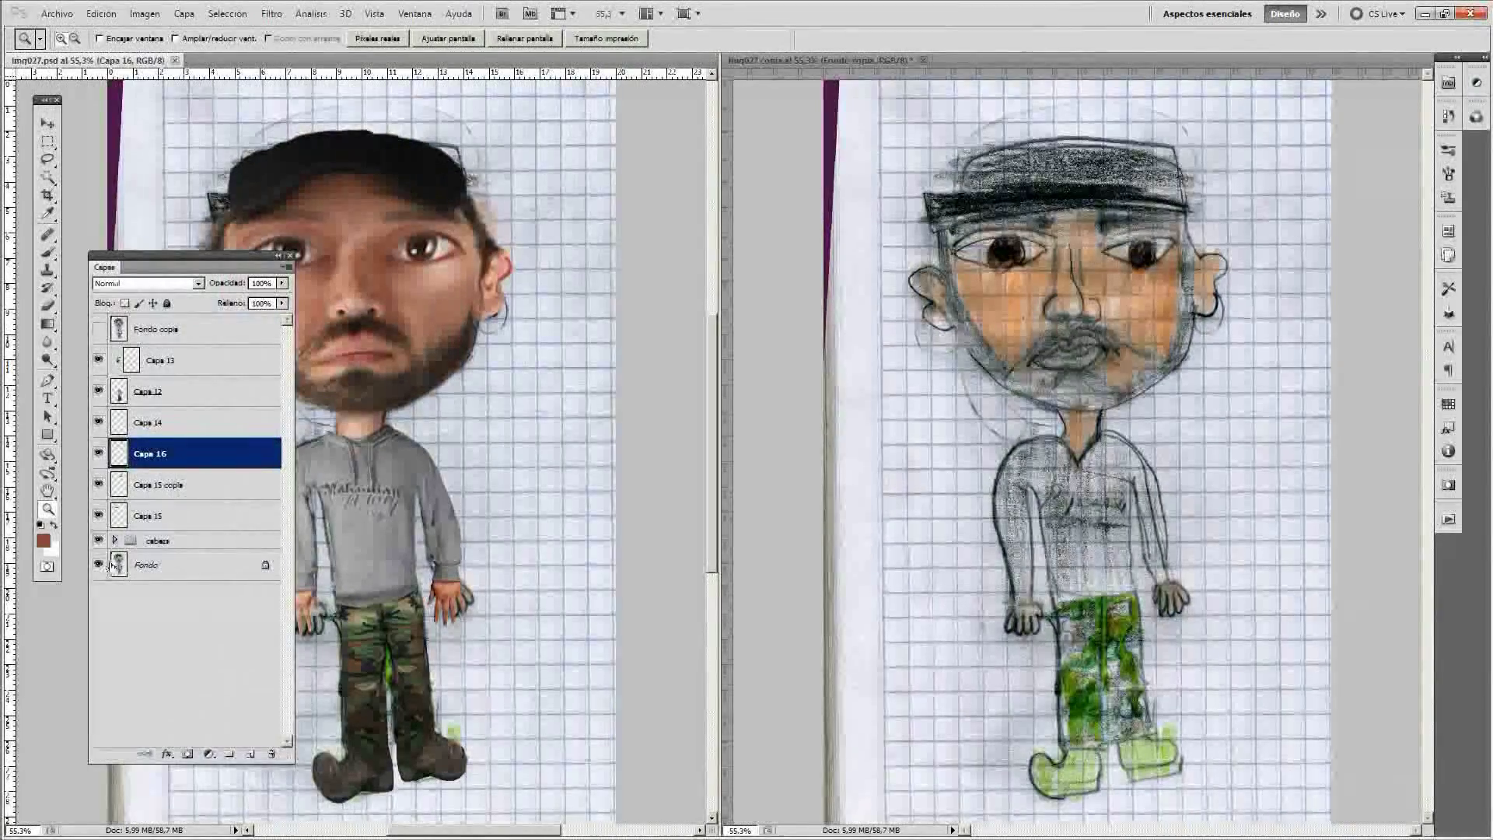
pyautogui.press('Tab')
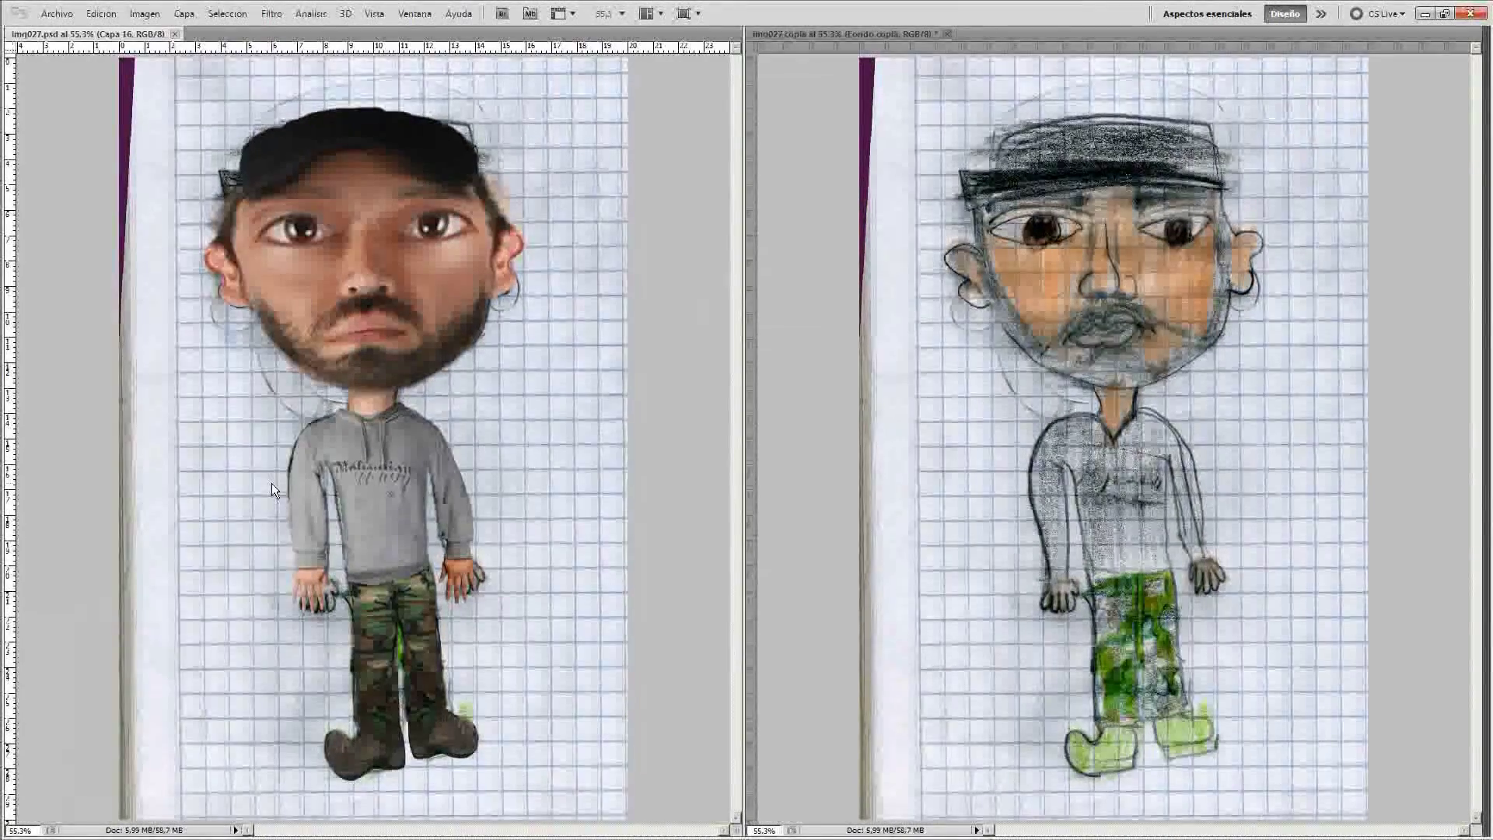
pyautogui.press('Tab')
# Hide the grid-paper Fondo and add Capa 17, filled and lightened to white with Luminosidad +100.
pyautogui.click(98, 566)
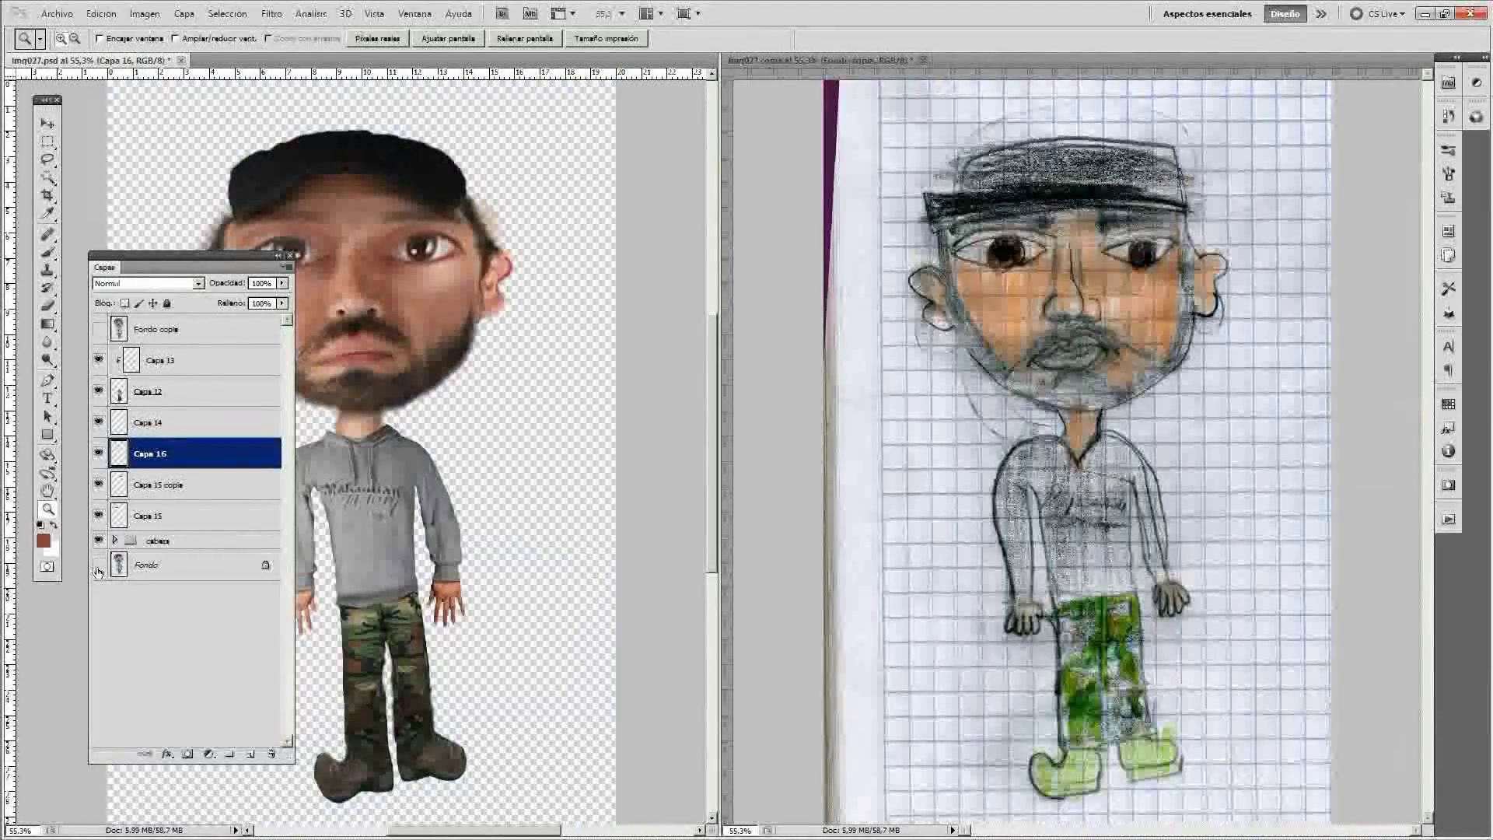
pyautogui.click(163, 566)
pyautogui.hotkey('ctrl', 'shift', 'alt', 'n')
pyautogui.hotkey('alt', 'BackSpace')
pyautogui.hotkey('ctrl', 'alt', 'u')
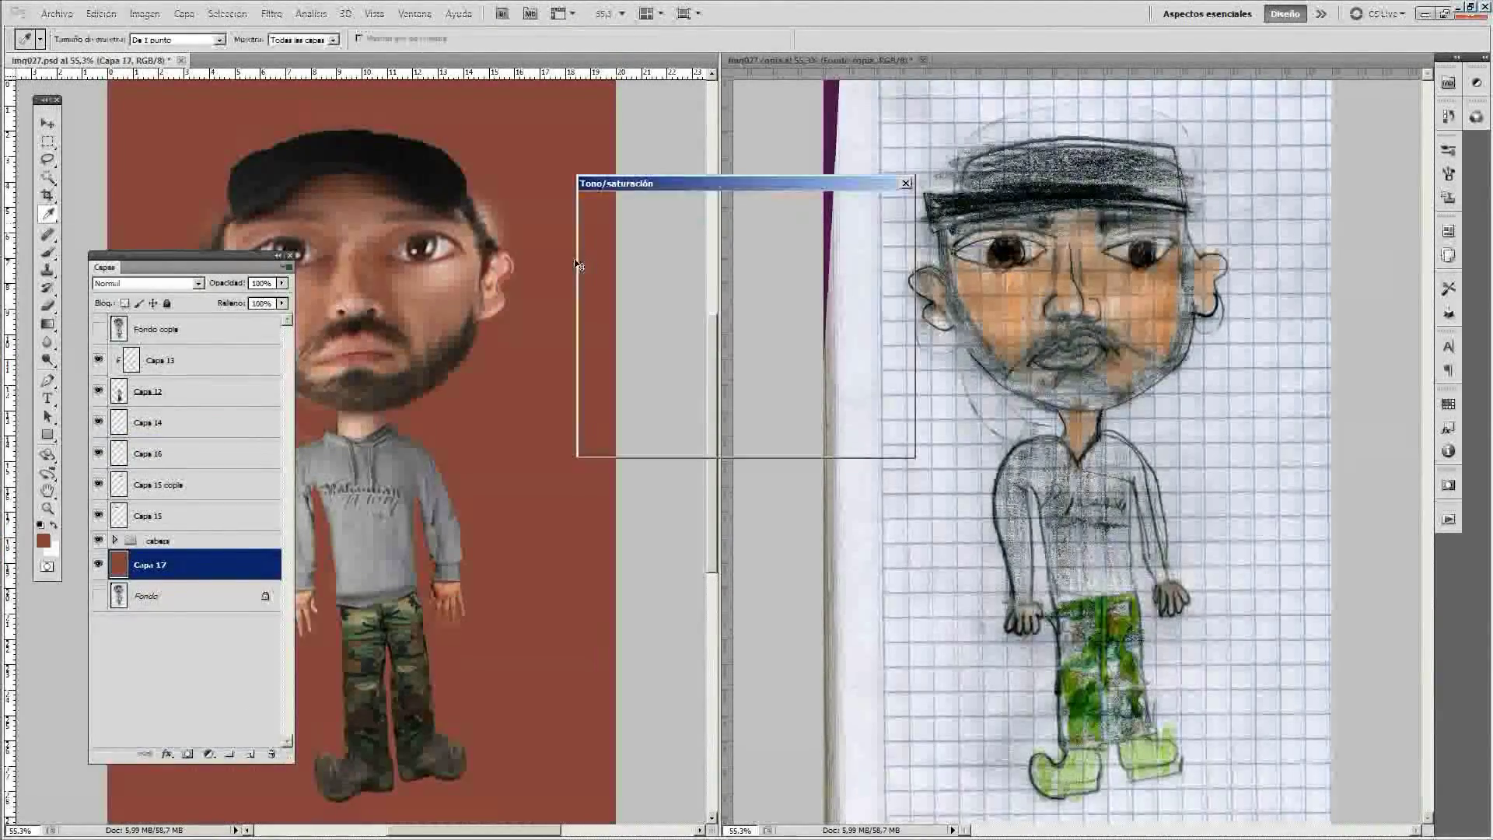
pyautogui.click(894, 208)
# Expand the cabeza group and step down through its layers to Capa 4.
pyautogui.press('v')
pyautogui.click(492, 224)
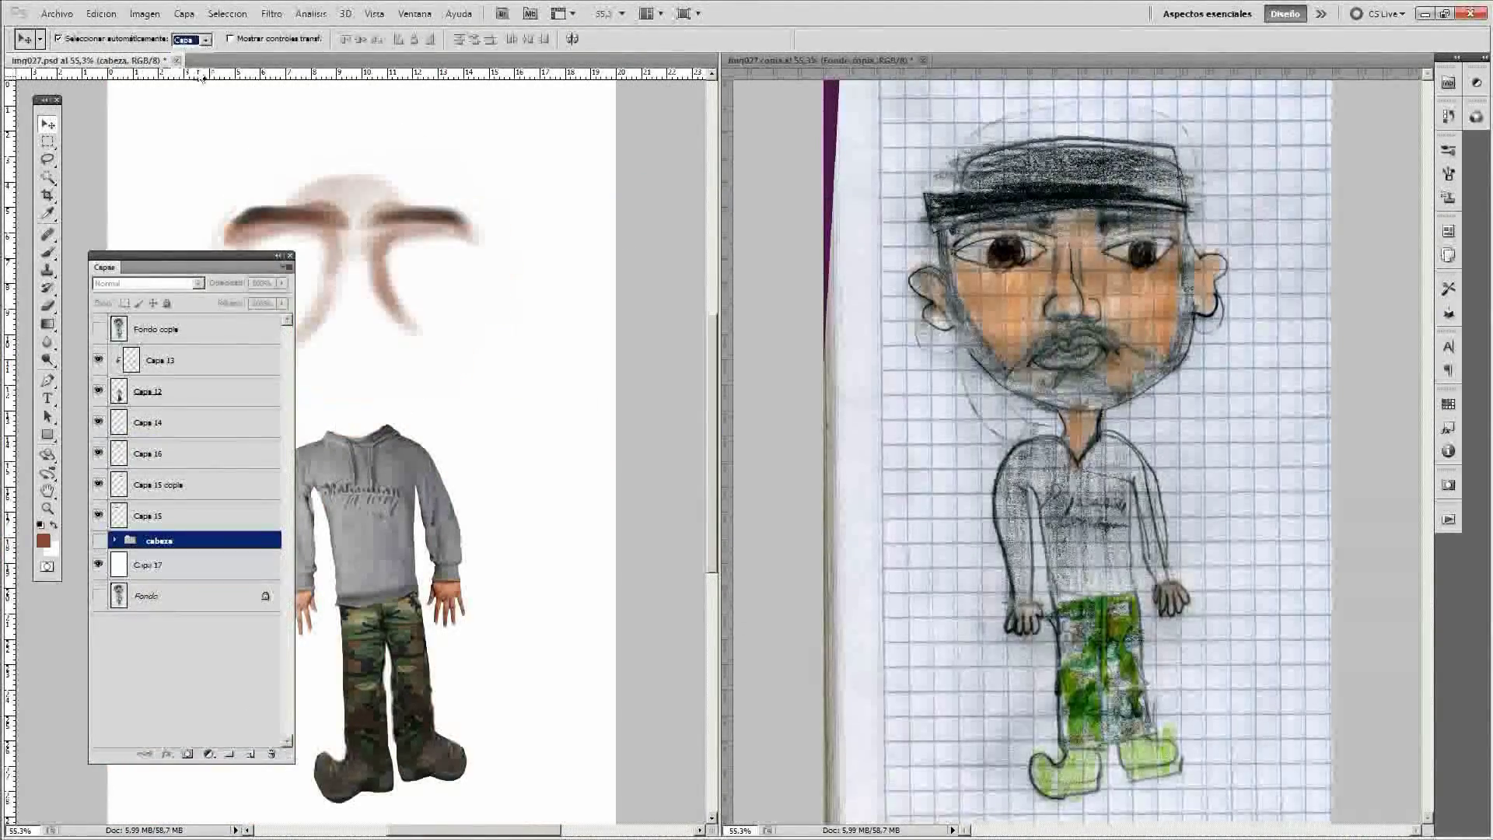
pyautogui.click(493, 224)
pyautogui.press('b')
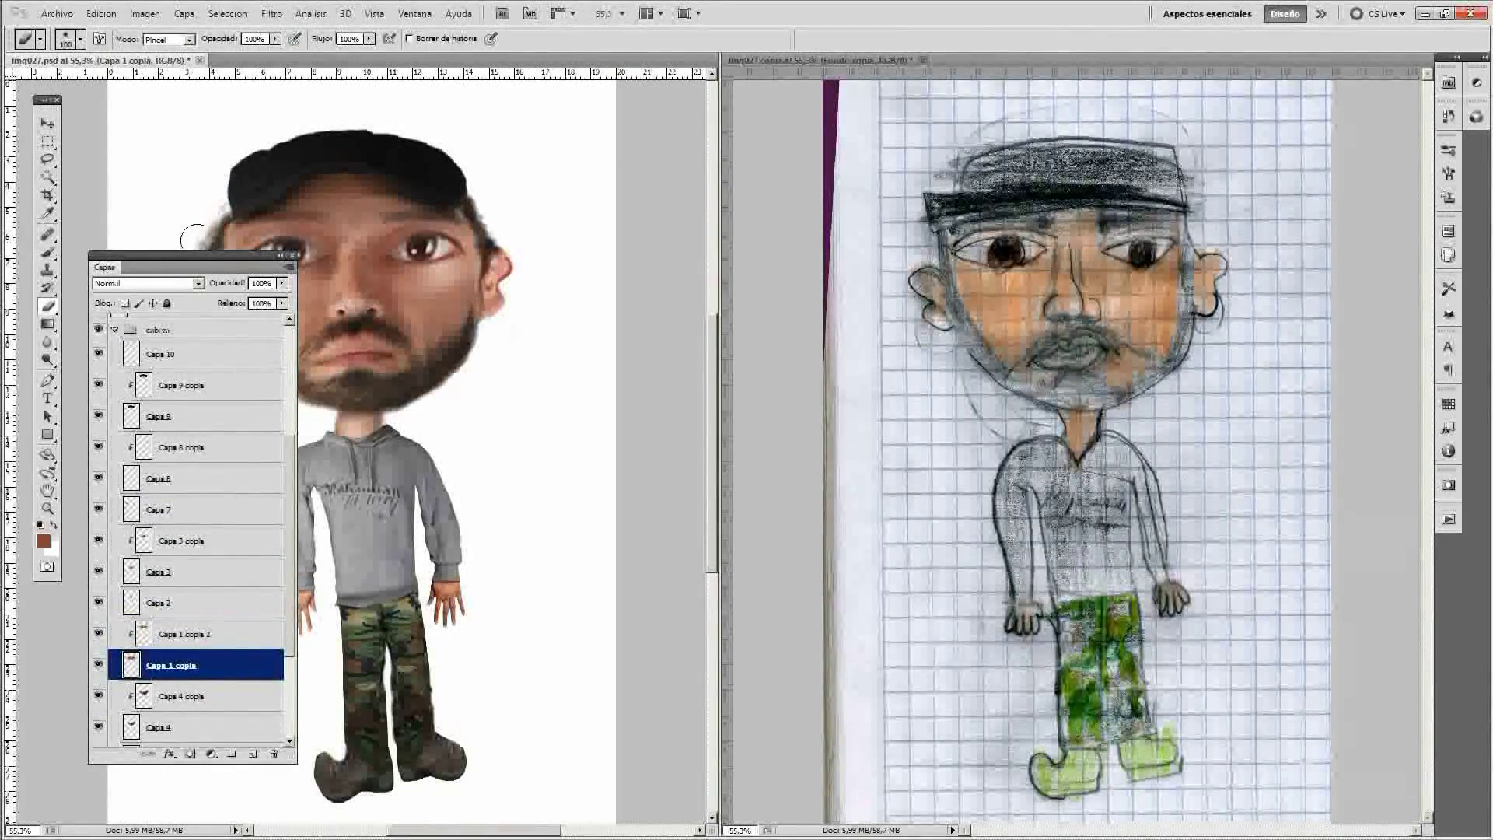
pyautogui.press('F7')
pyautogui.press('F7')
pyautogui.press('b')
pyautogui.hotkey('alt', '[')
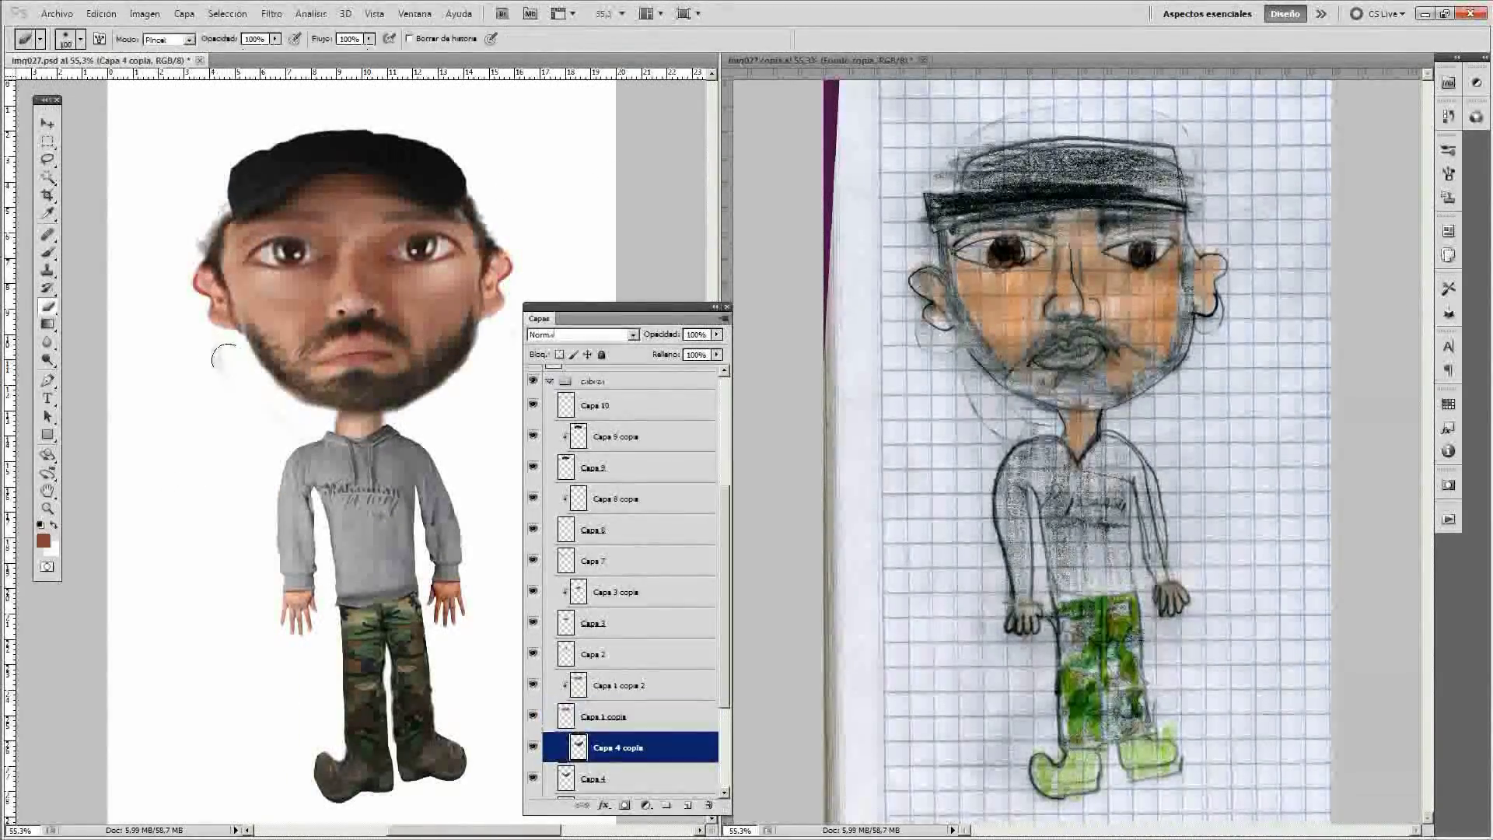
pyautogui.hotkey('alt', '[')
pyautogui.moveTo(728, 303); pyautogui.dragTo(807, 190)
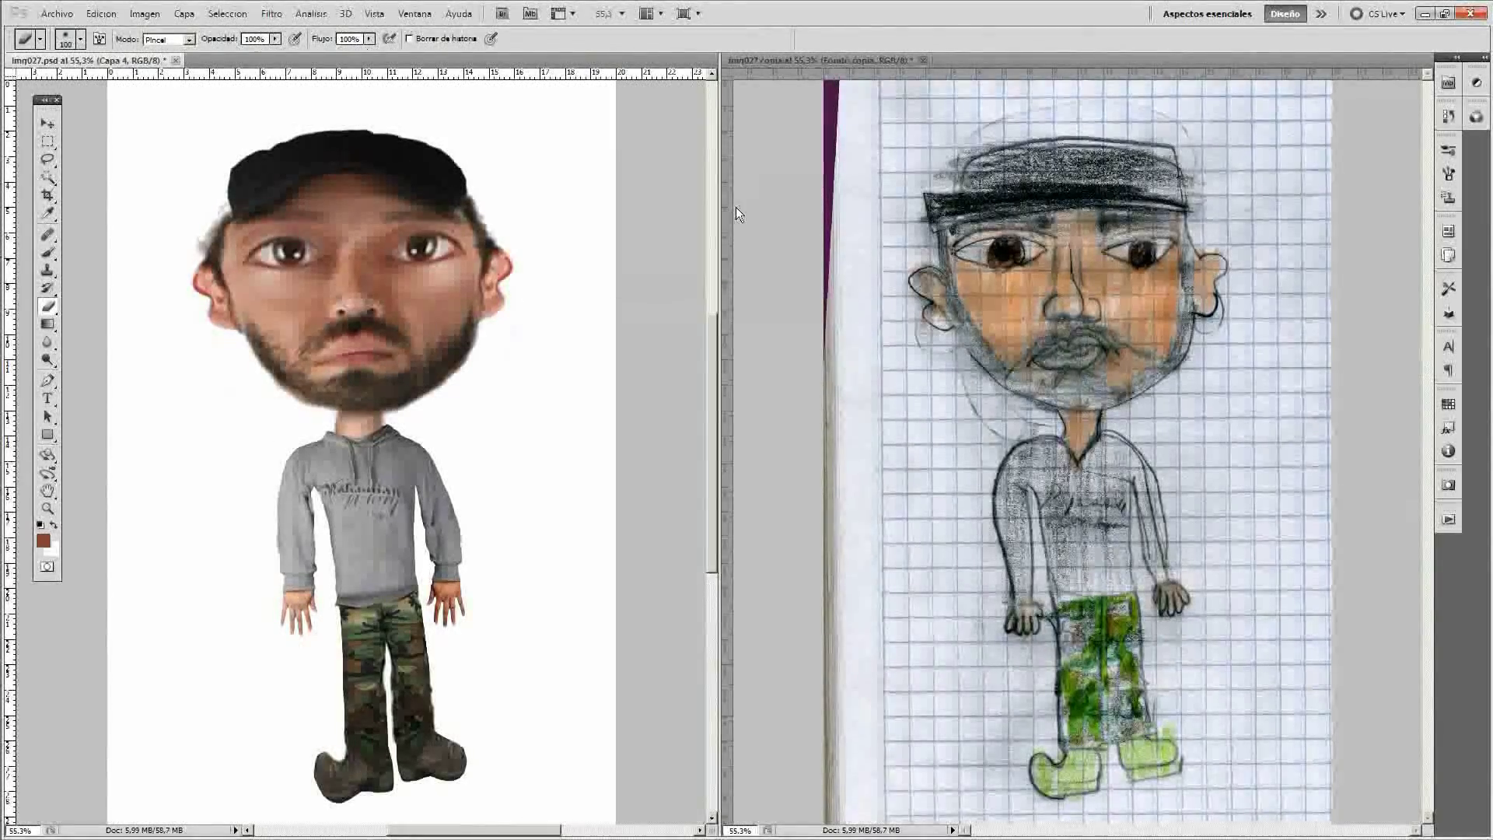